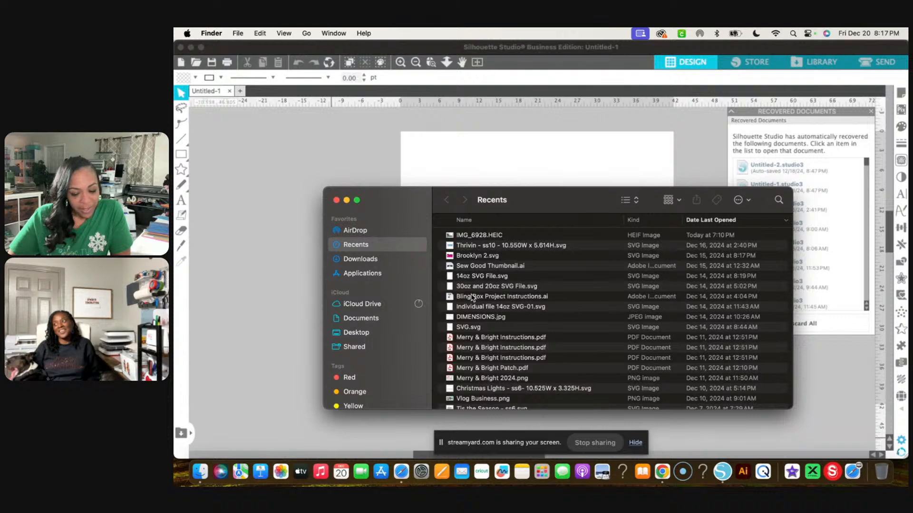
# Step: Try to open Sew Good Topper.ai from the Documents folder in Silhouette Studio
pyautogui.click(376, 318)
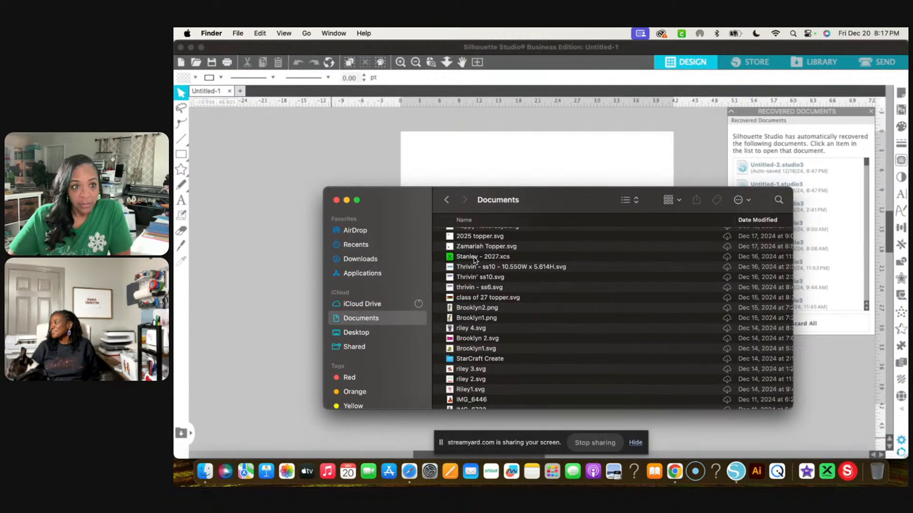
pyautogui.scroll(5, 474, 260)
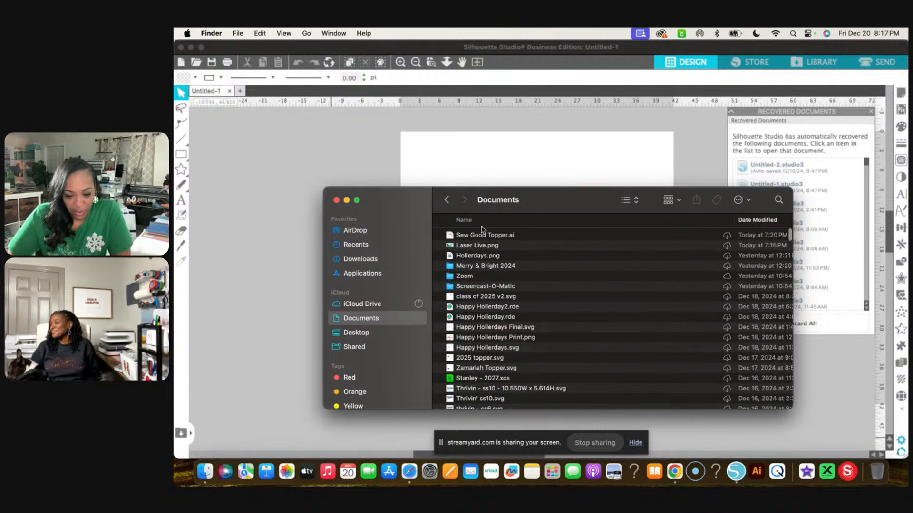
pyautogui.click(484, 235)
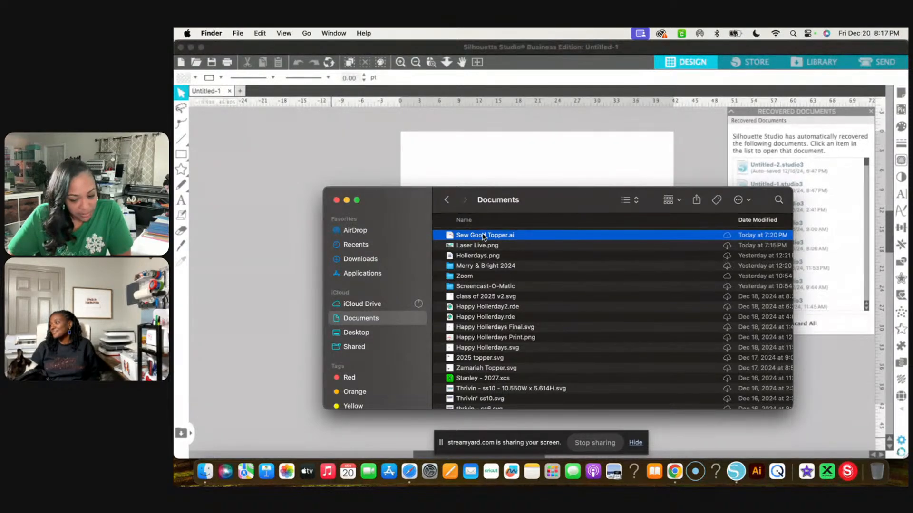
pyautogui.moveTo(484, 235); pyautogui.dragTo(735, 477)
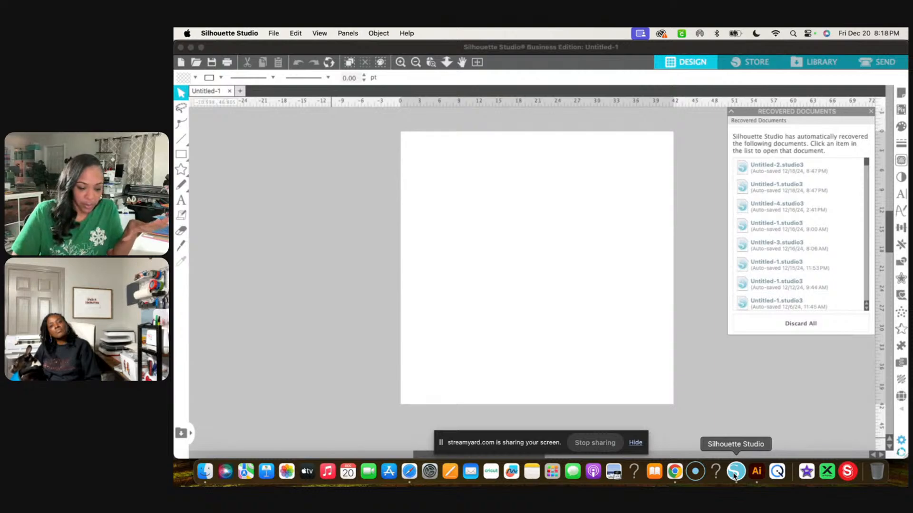
# Step: Draw a rounded rectangle about 7.4 by 6.3 in on the upper part of the page
pyautogui.click(180, 170)
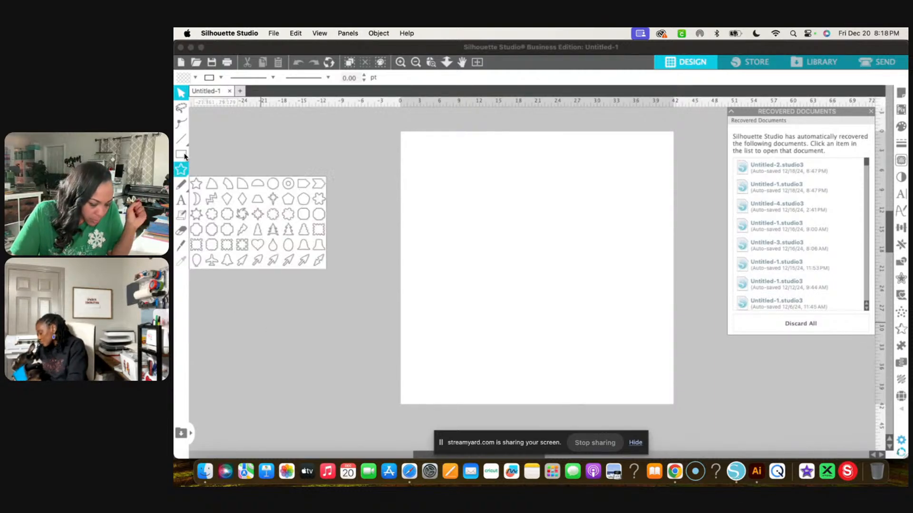
pyautogui.click(184, 155)
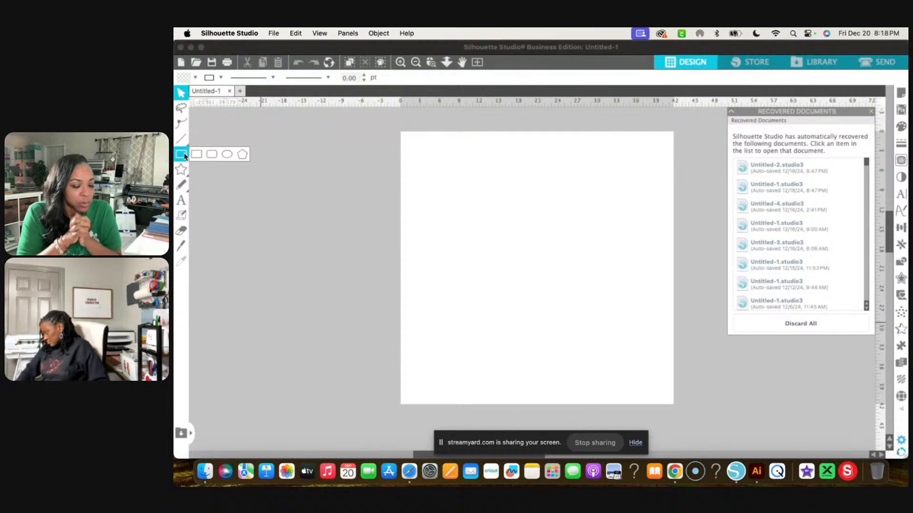
pyautogui.click(213, 155)
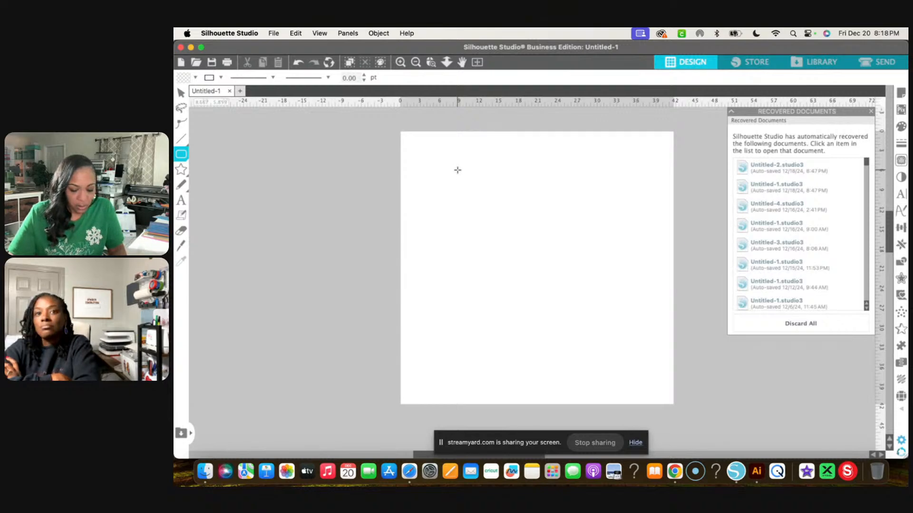
pyautogui.moveTo(458, 169); pyautogui.dragTo(505, 212)
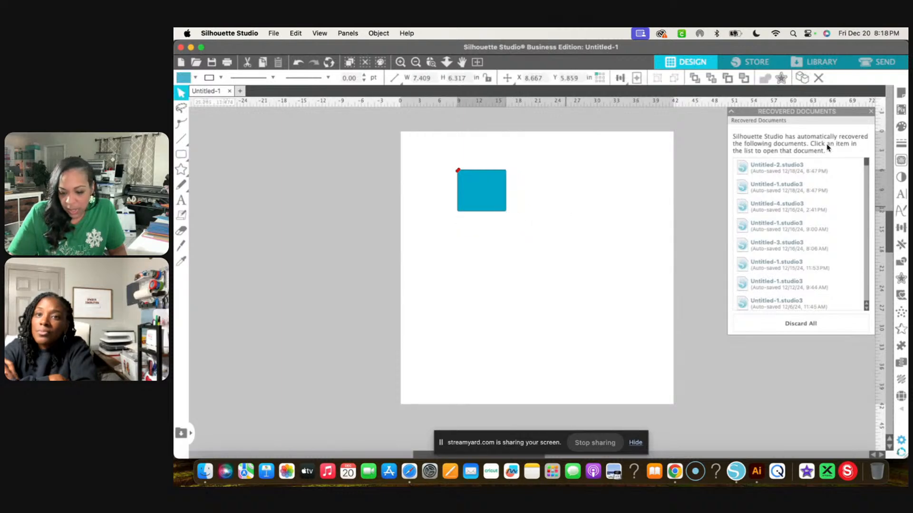
# Step: Set the page's media size to 12x12
pyautogui.click(901, 94)
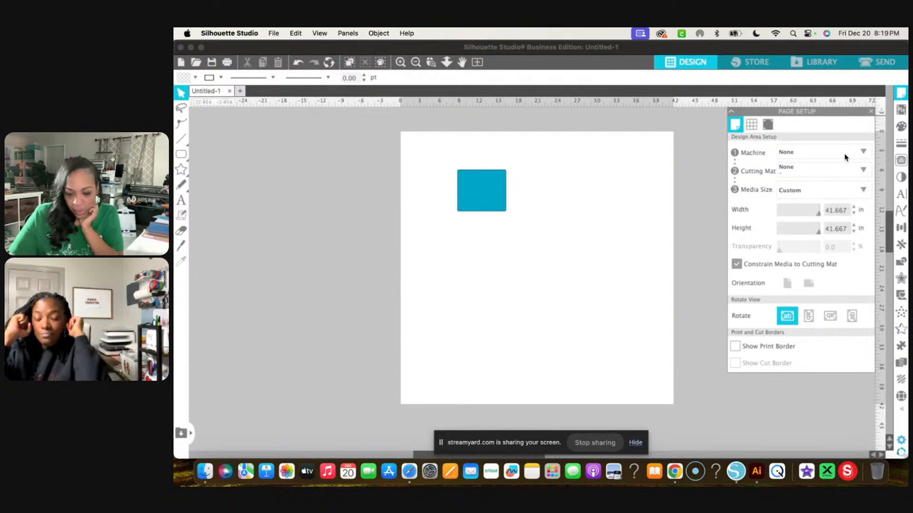
pyautogui.click(862, 192)
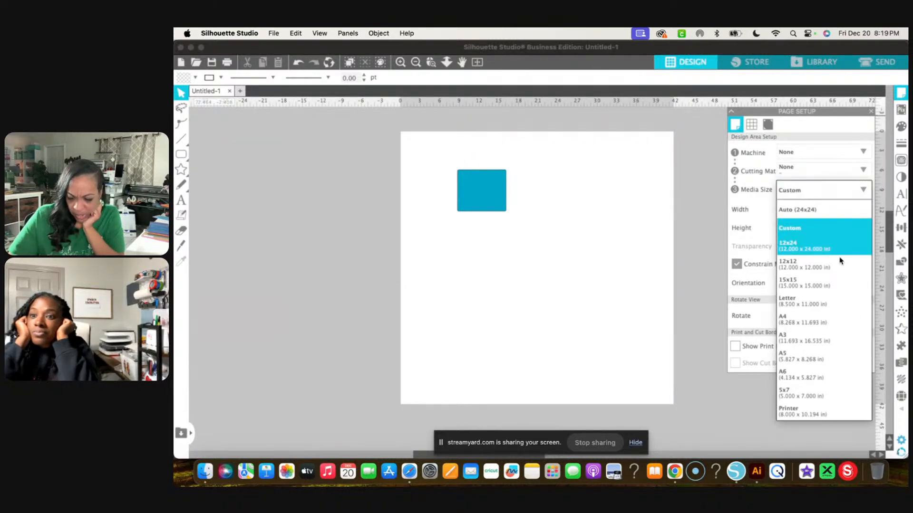
pyautogui.click(832, 268)
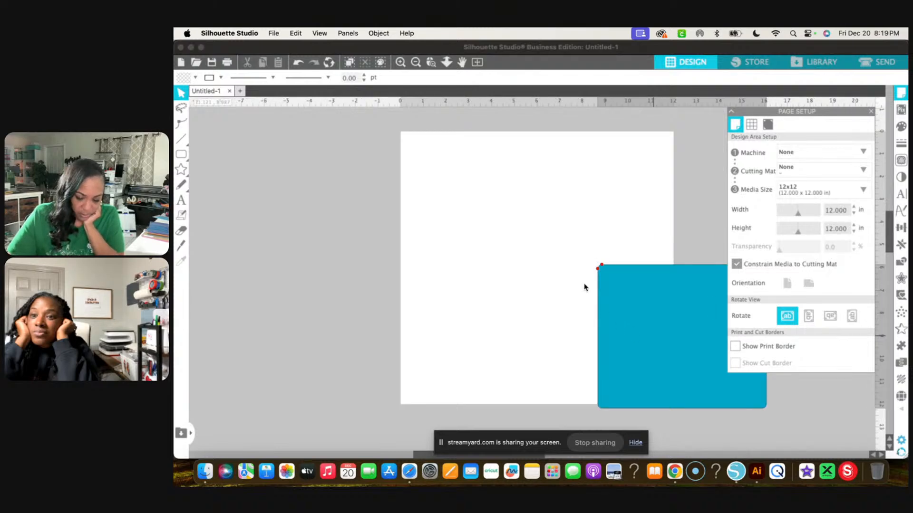
# Step: Move the rounded rectangle fully onto the page, clear its outline color, and scale it down to about 5.6 by 4.8 in
pyautogui.moveTo(654, 335); pyautogui.dragTo(484, 221)
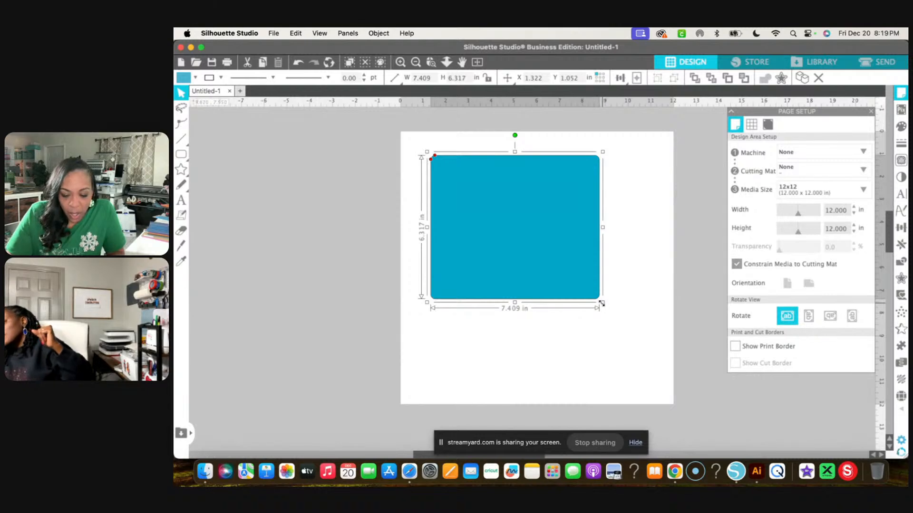
pyautogui.moveTo(602, 304); pyautogui.dragTo(580, 283)
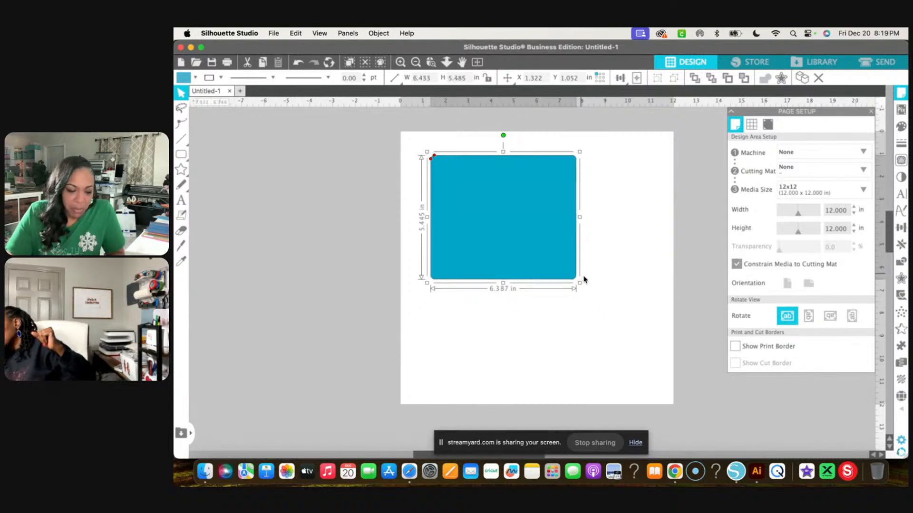
pyautogui.click(220, 78)
pyautogui.click(209, 93)
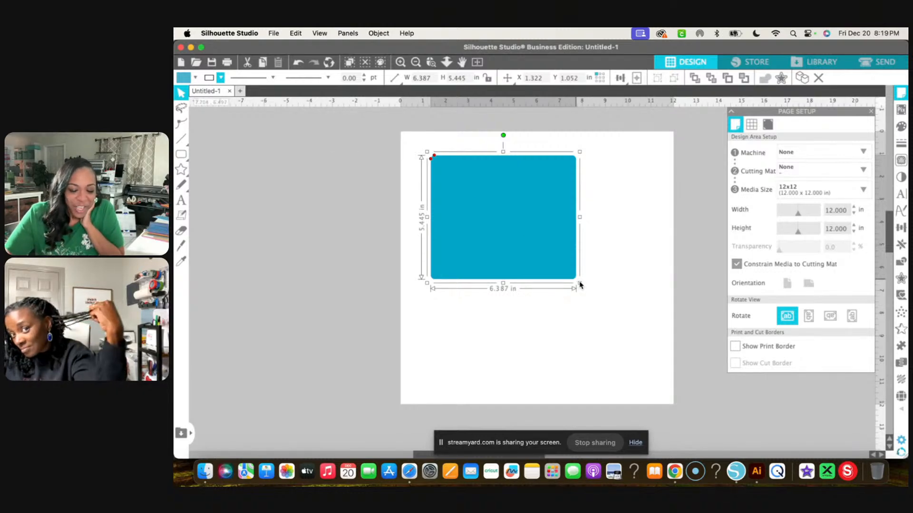
pyautogui.moveTo(579, 285); pyautogui.dragTo(566, 266)
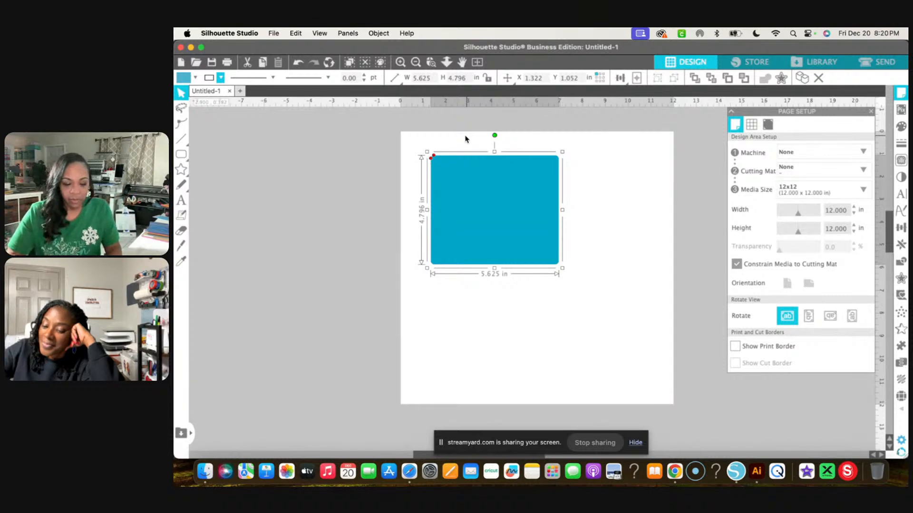
# Step: Reposition the rounded rectangle on the page to about X 1.5, Y 2.9 in
pyautogui.click(529, 226)
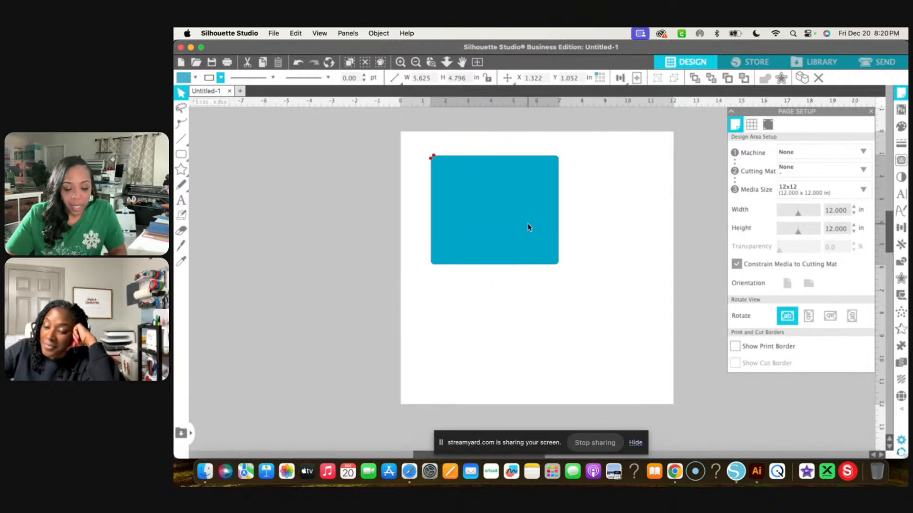
pyautogui.moveTo(528, 227); pyautogui.dragTo(499, 227)
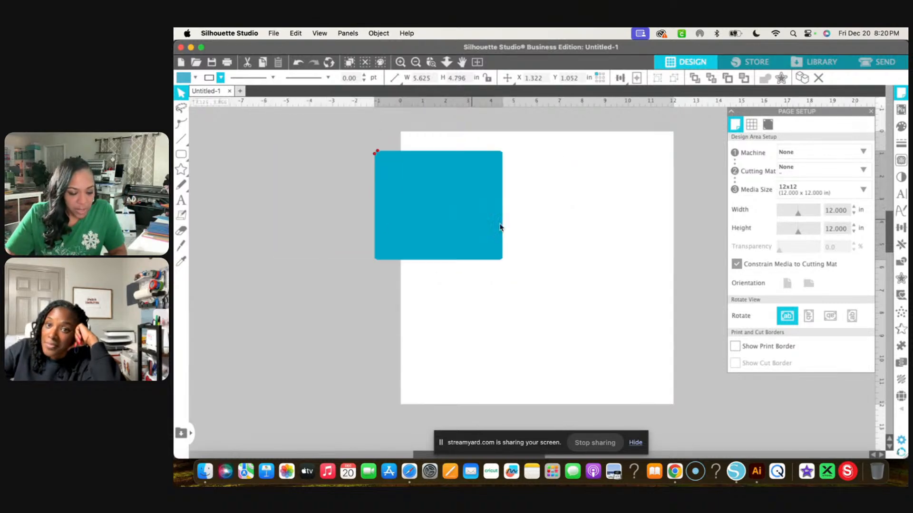
pyautogui.press('super+z')
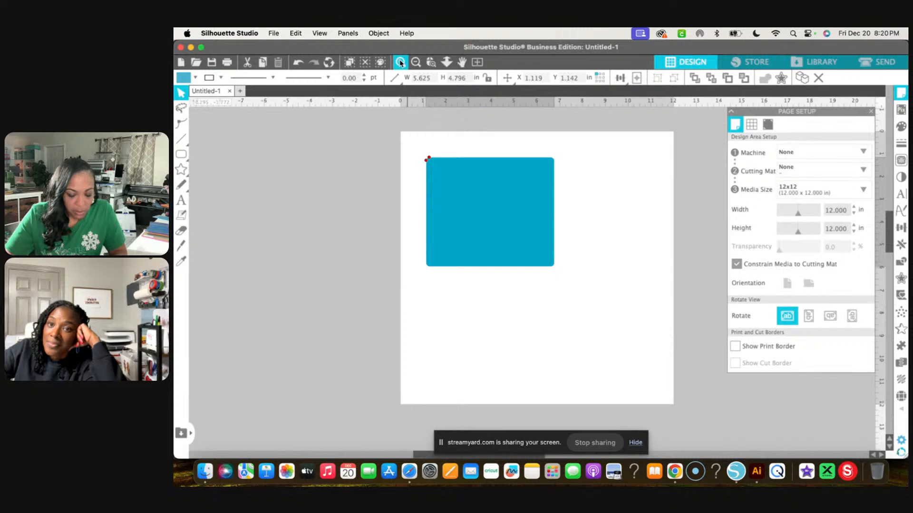
pyautogui.click(400, 63)
pyautogui.click(400, 63)
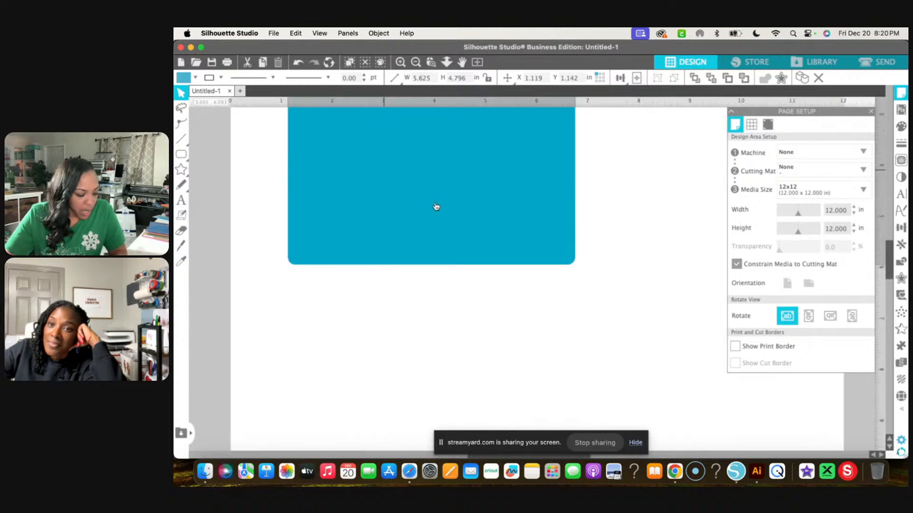
pyautogui.scroll(3, 436, 206)
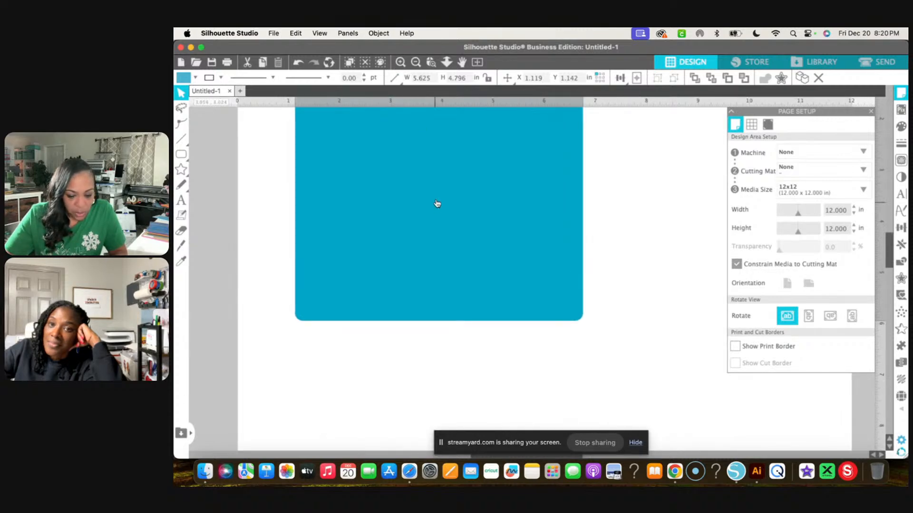
pyautogui.moveTo(442, 191); pyautogui.dragTo(462, 284)
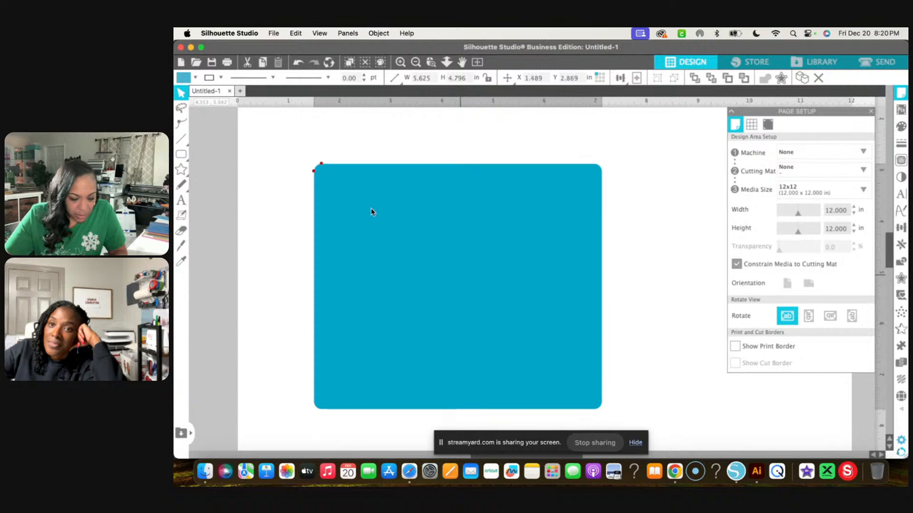
# Step: Increase the rounding of the rectangle's corners using its corner points
pyautogui.moveTo(321, 164)
pyautogui.mouseDown()
pyautogui.moveTo(328, 168)
pyautogui.moveTo(315, 181)
pyautogui.mouseUp()
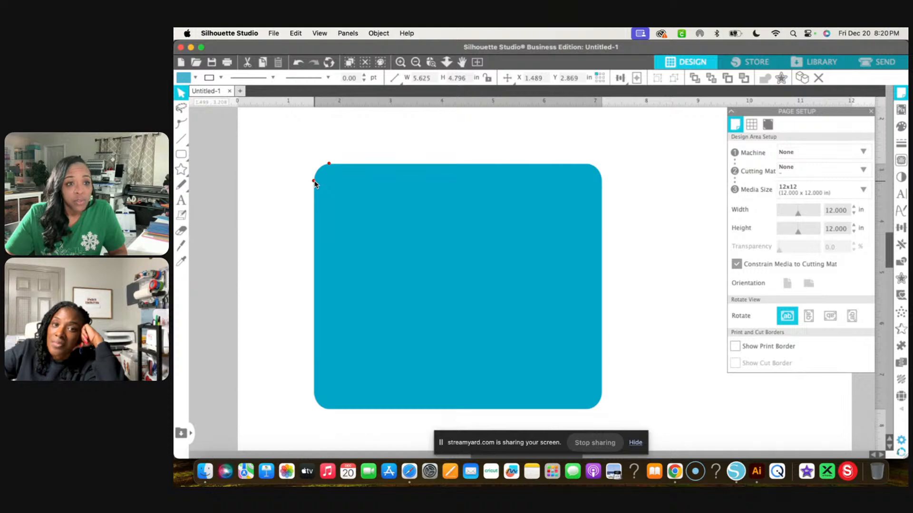
pyautogui.moveTo(314, 183)
pyautogui.mouseDown()
pyautogui.moveTo(318, 201)
pyautogui.moveTo(316, 180)
pyautogui.mouseUp()
pyautogui.click(637, 246)
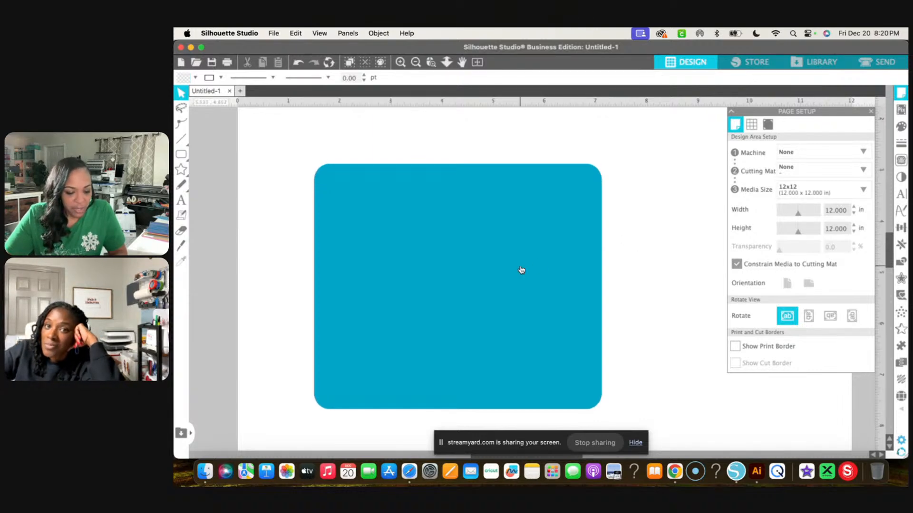
# Step: Move the rounded rectangle mostly off the page's left edge, to about X -5.0, Y 1.0 in
pyautogui.click(406, 169)
pyautogui.moveTo(396, 209); pyautogui.dragTo(377, 186)
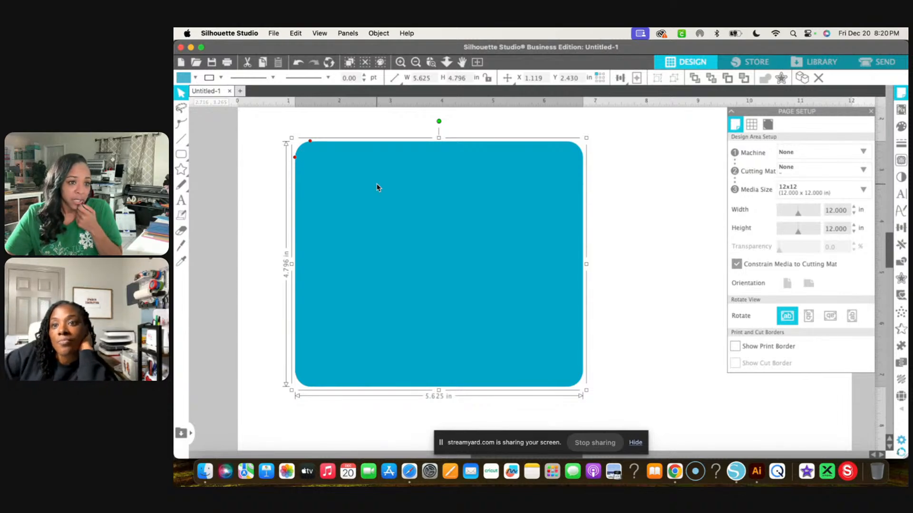
pyautogui.click(416, 64)
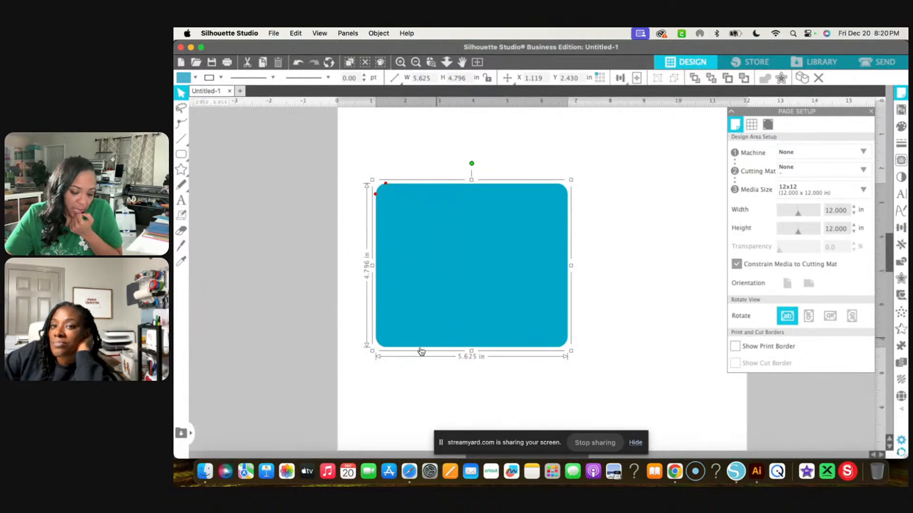
pyautogui.moveTo(503, 296); pyautogui.dragTo(358, 245)
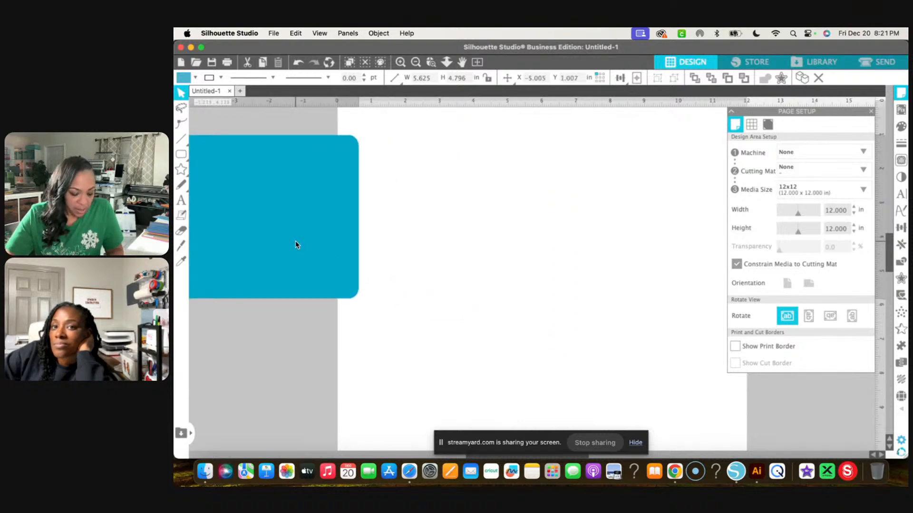
# Step: Duplicate the rounded rectangle onto the page at about X 1.7, Y 0.9 in and delete the extra overlapping copy
pyautogui.moveTo(316, 255); pyautogui.dragTo(526, 242)
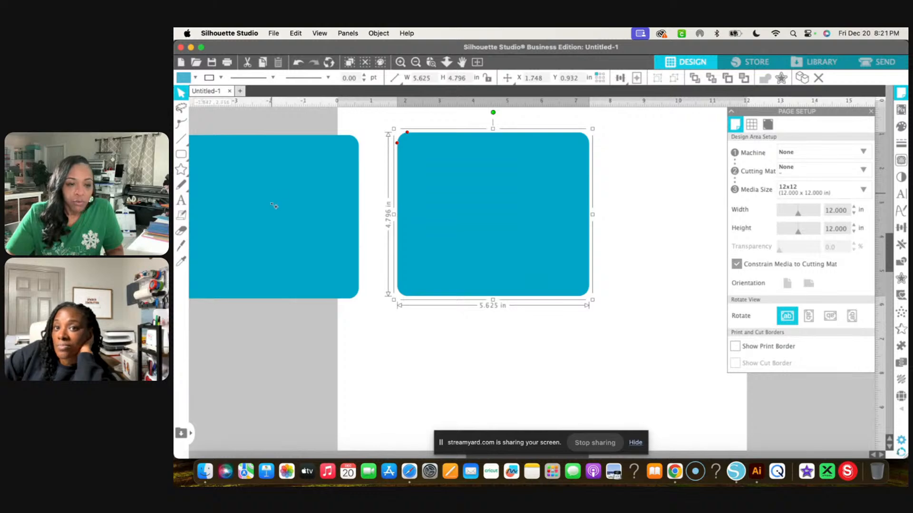
pyautogui.moveTo(269, 220); pyautogui.dragTo(649, 319)
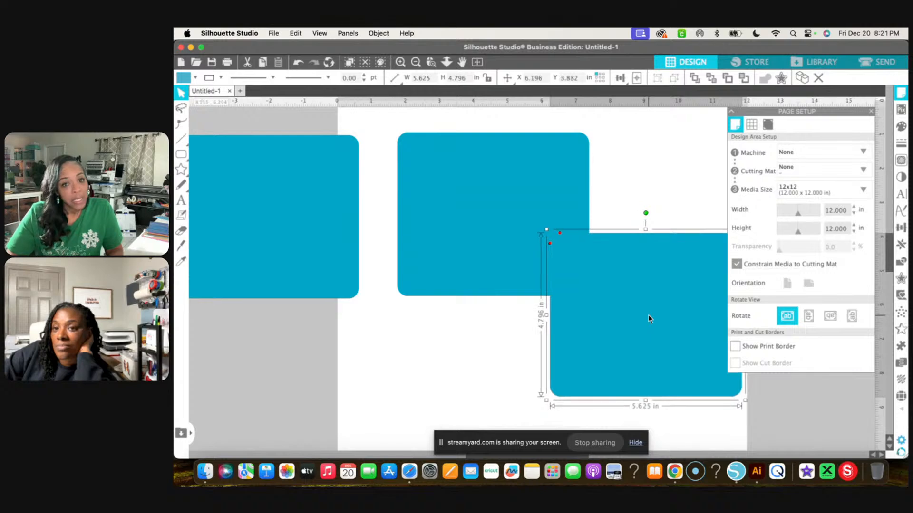
pyautogui.press('BackSpace')
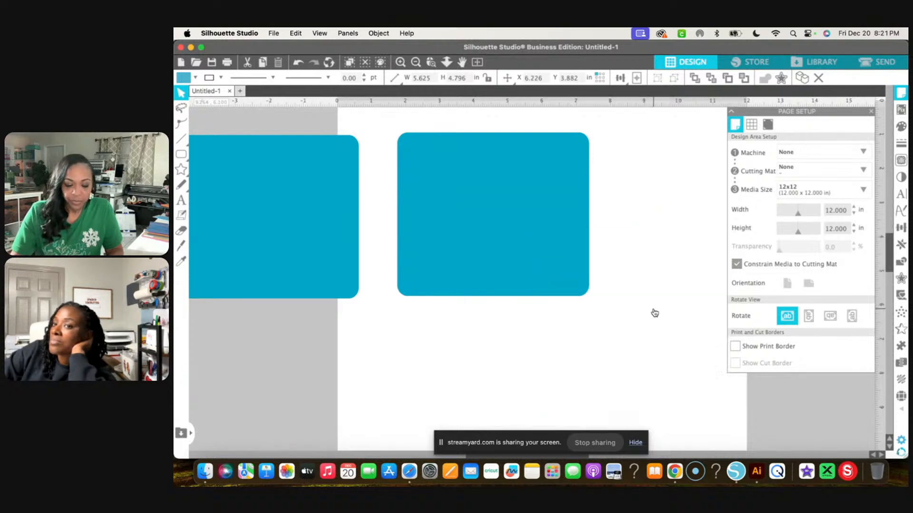
# Step: Nudge the rounded rectangle copy on the page slightly downward and deselect it
pyautogui.click(400, 62)
pyautogui.scroll(3, 473, 173)
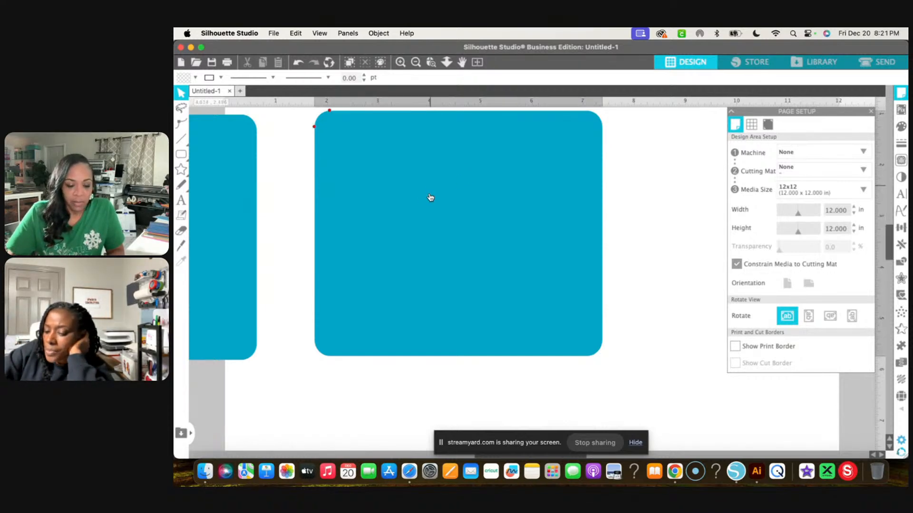
pyautogui.moveTo(430, 197); pyautogui.dragTo(428, 192)
pyautogui.click(232, 186)
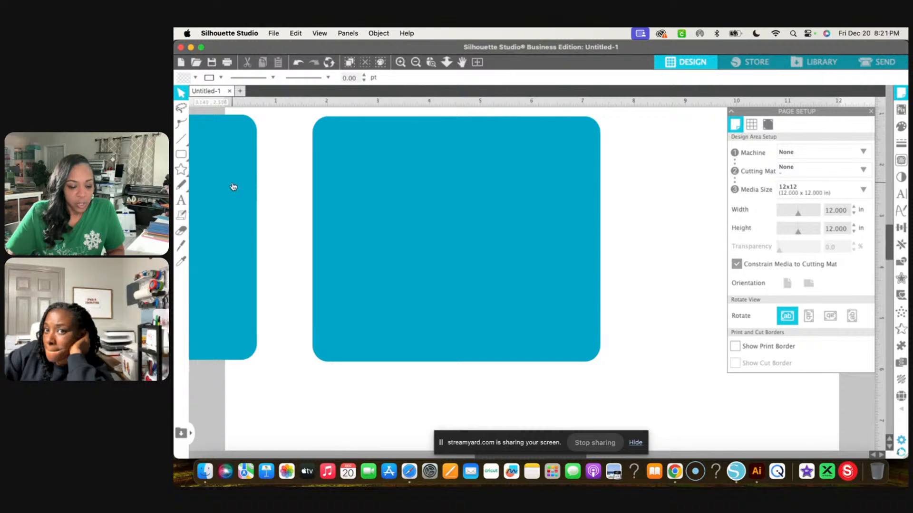
# Step: Add the text LO / VE on two lines beside the rectangle and enlarge it to about 3.0 by 5.4 in
pyautogui.click(181, 202)
pyautogui.hscroll(5, 368, 217)
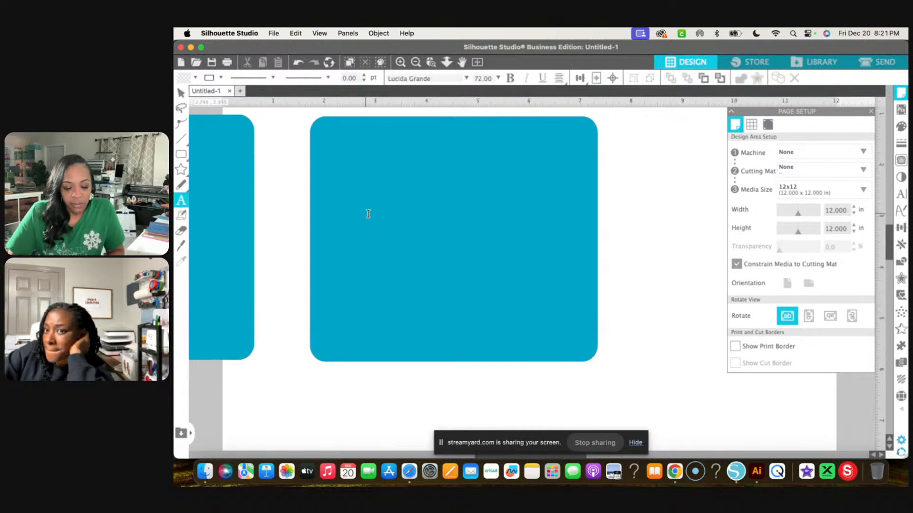
pyautogui.hscroll(5, 368, 214)
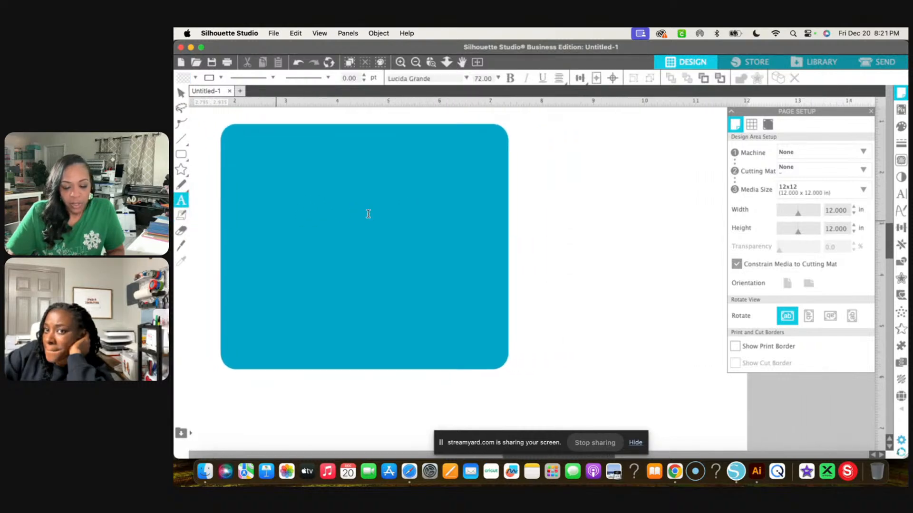
pyautogui.click(492, 164)
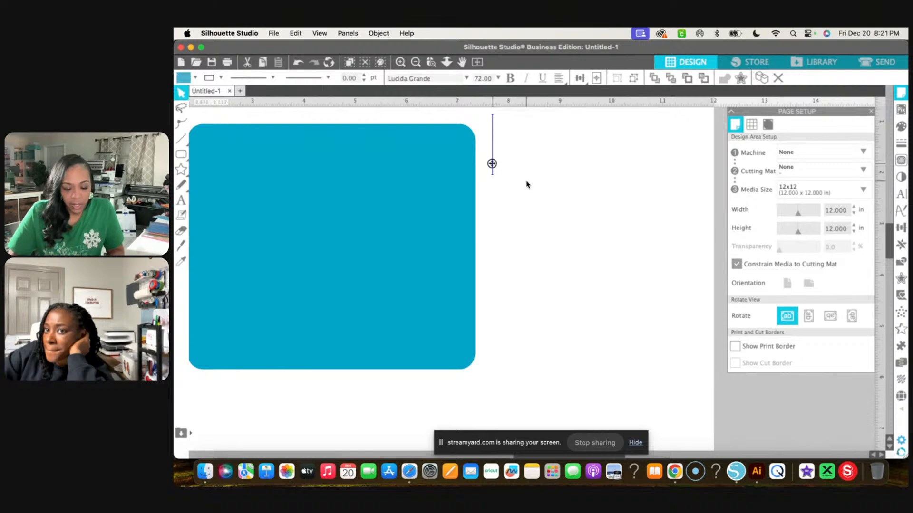
pyautogui.write('LO')
pyautogui.press('Return')
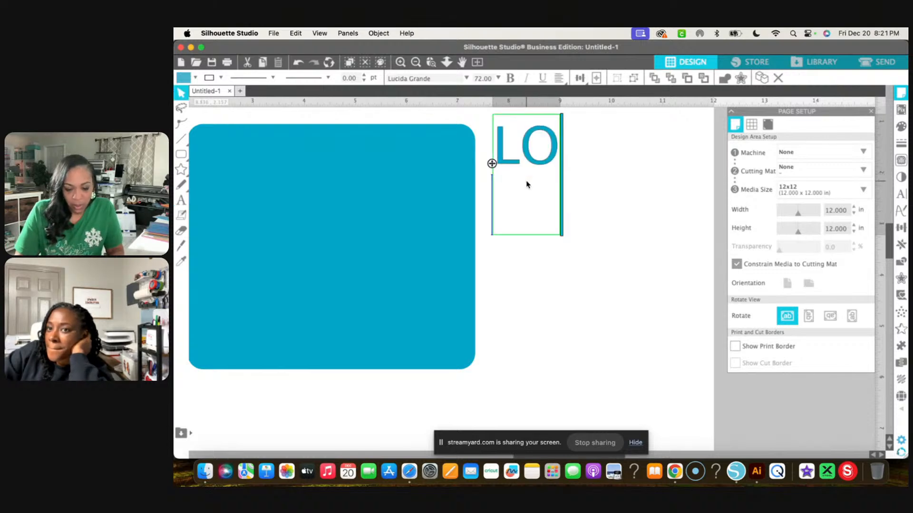
pyautogui.write('VE')
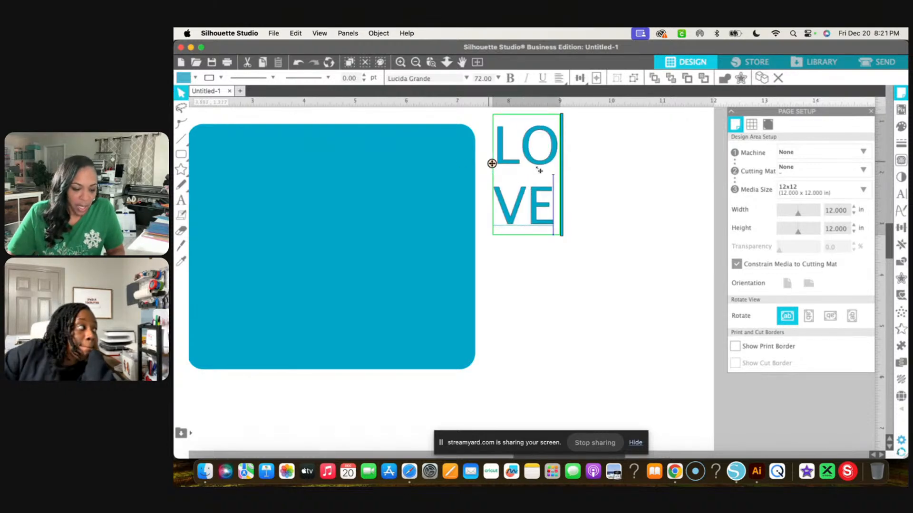
pyautogui.click(589, 194)
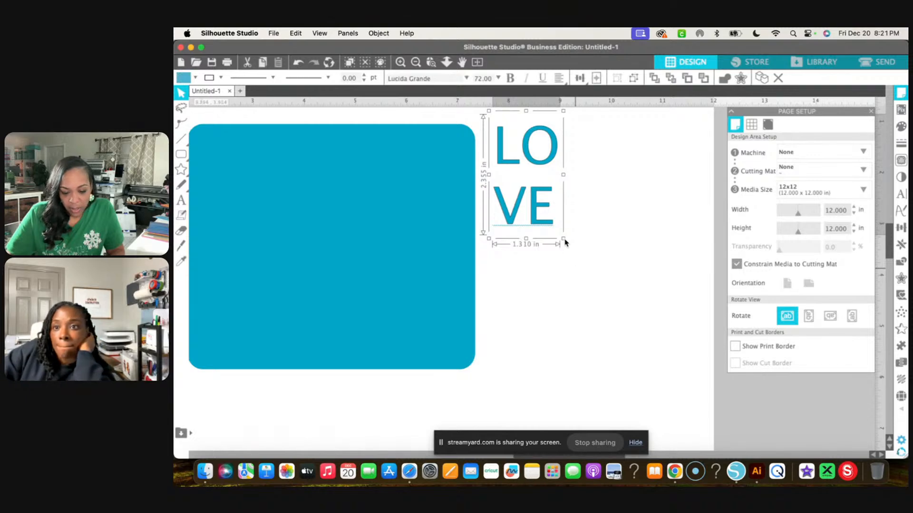
pyautogui.moveTo(564, 243); pyautogui.dragTo(718, 363)
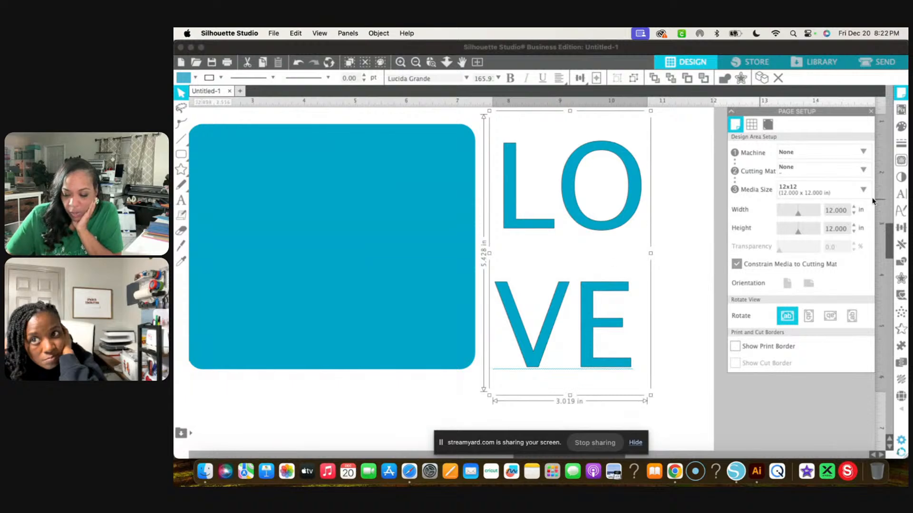
# Step: Open the text style settings and try the Keily font on the stacked LO / VE text
pyautogui.click(902, 196)
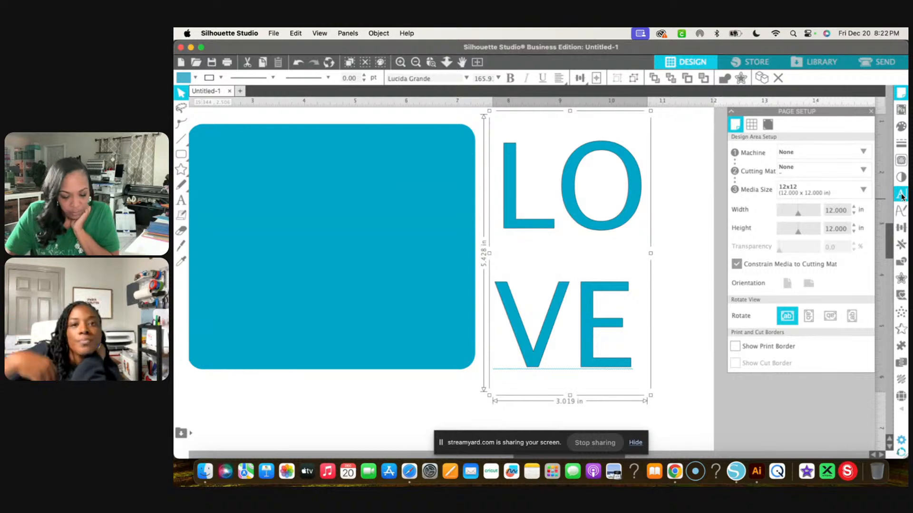
pyautogui.click(902, 196)
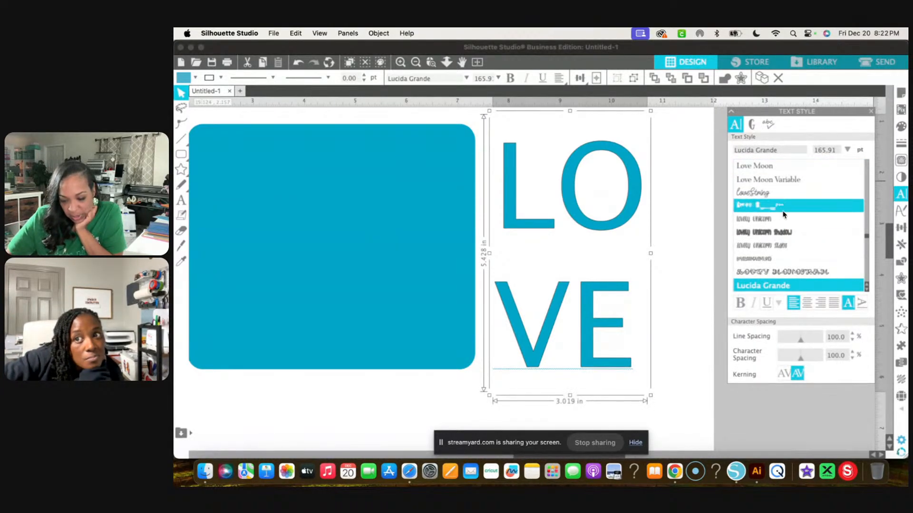
pyautogui.scroll(8, 799, 209)
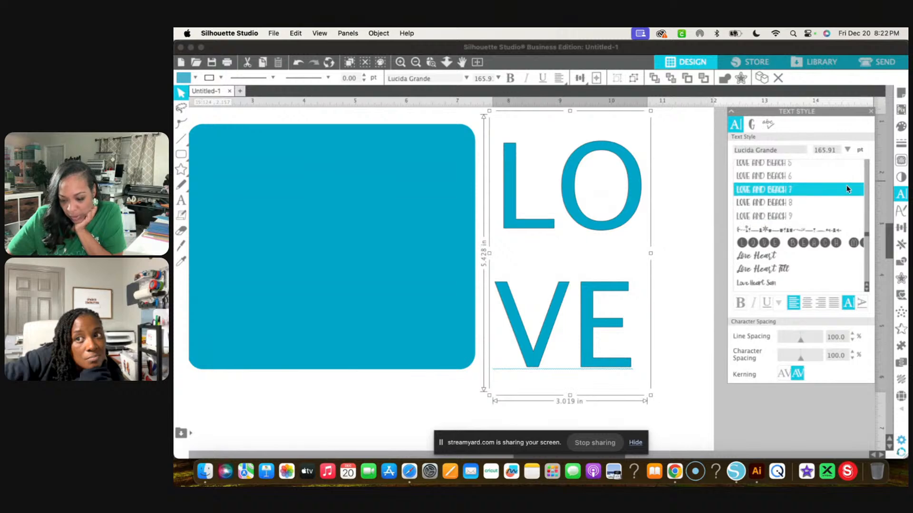
pyautogui.scroll(10, 866, 185)
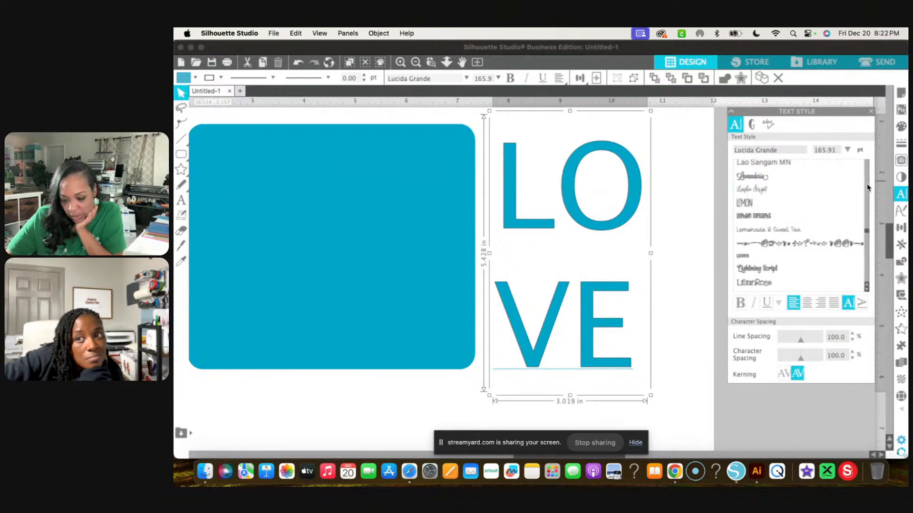
pyautogui.scroll(10, 867, 187)
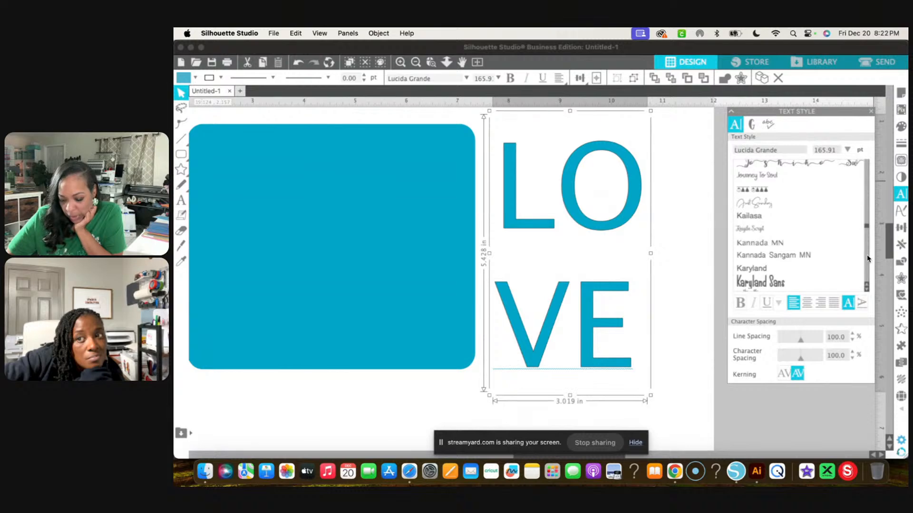
pyautogui.scroll(-3, 867, 258)
pyautogui.click(759, 204)
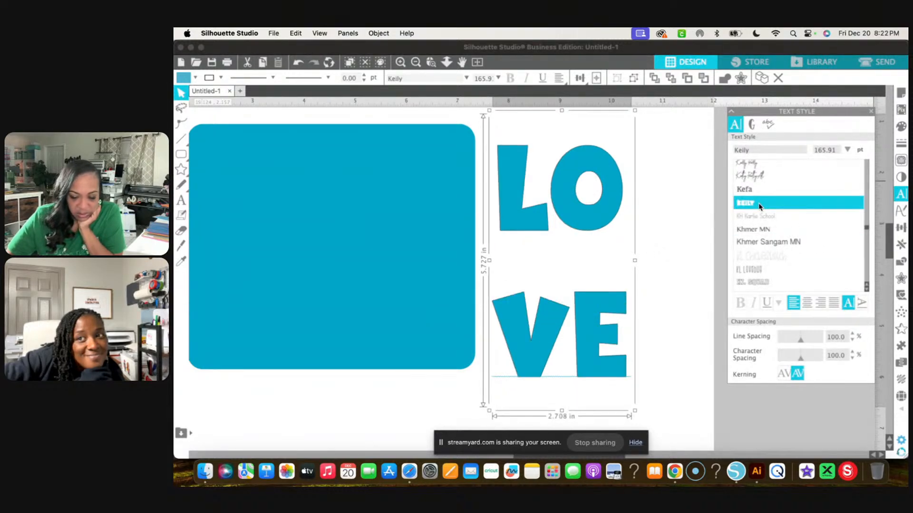
# Step: Try the Impact font on the stacked LO / VE text
pyautogui.scroll(3, 768, 212)
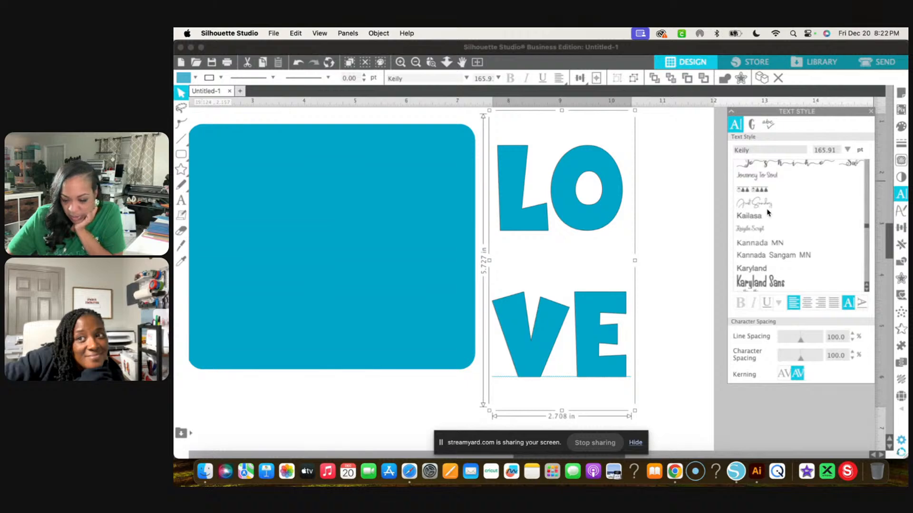
pyautogui.scroll(8, 767, 212)
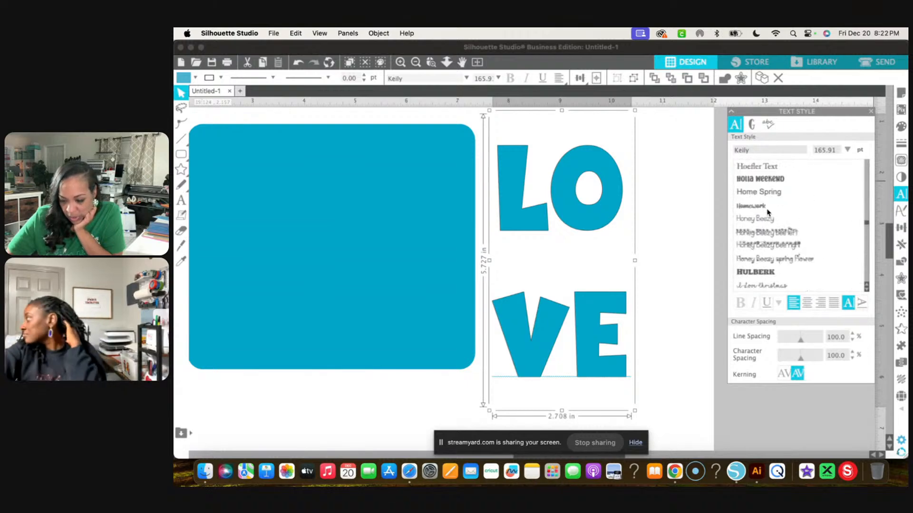
pyautogui.scroll(-1, 767, 212)
pyautogui.scroll(4, 768, 213)
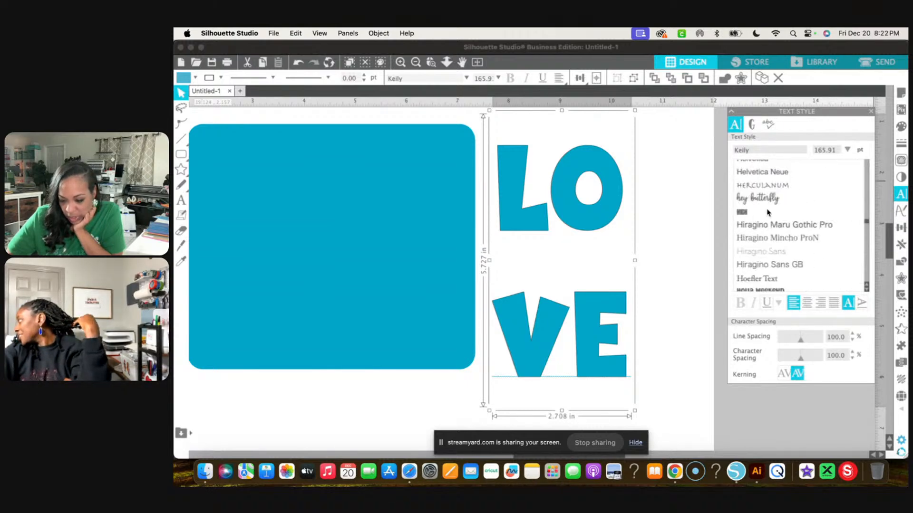
pyautogui.scroll(-5, 768, 212)
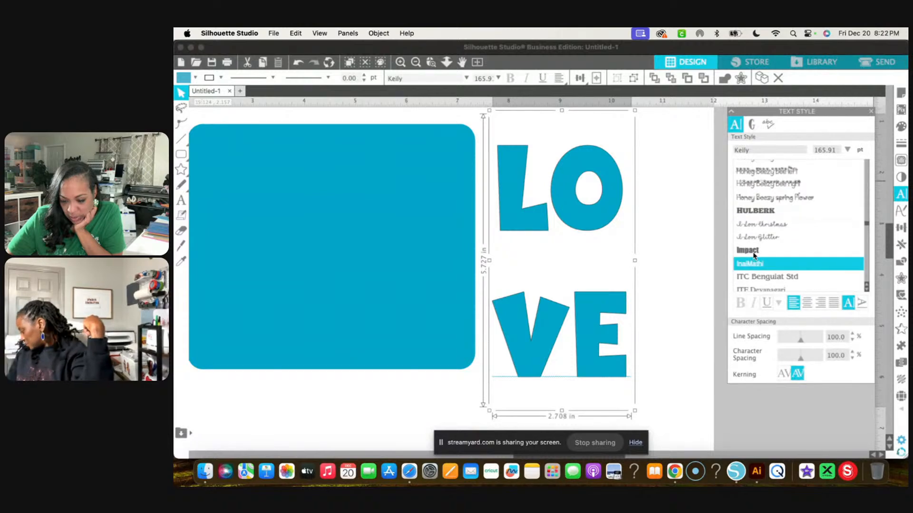
pyautogui.click(751, 250)
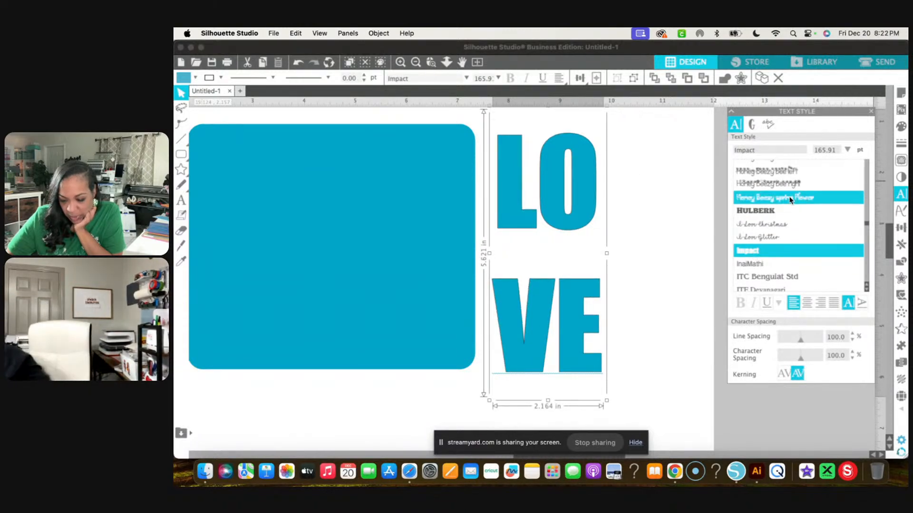
# Step: Try the Hello Girl font on the stacked LO / VE text
pyautogui.scroll(6, 791, 200)
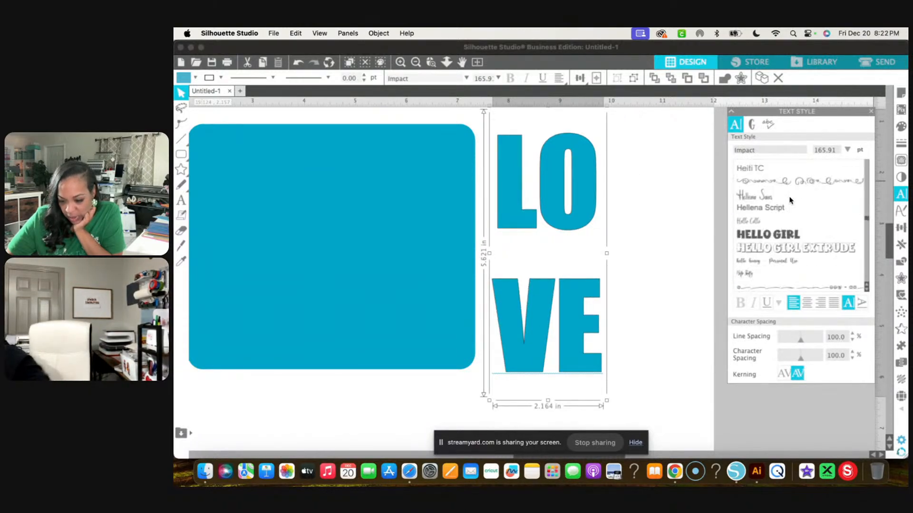
pyautogui.scroll(1, 790, 200)
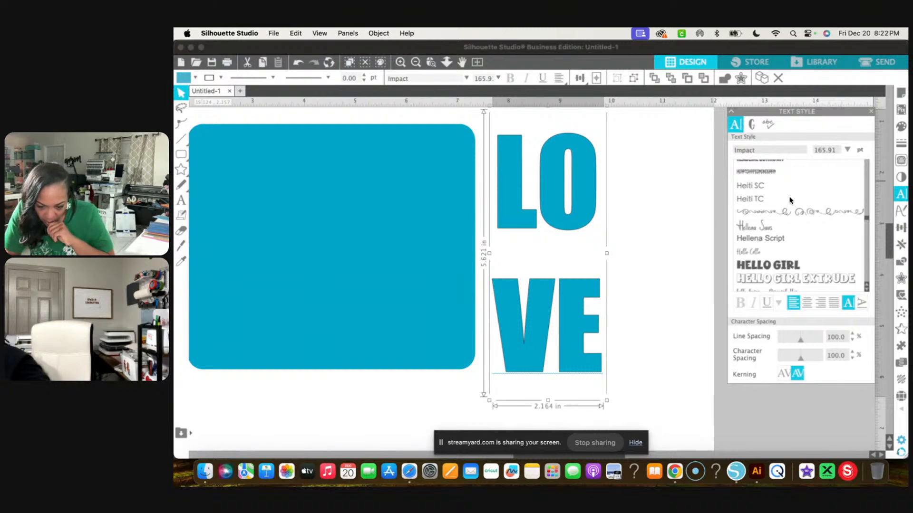
pyautogui.click(776, 265)
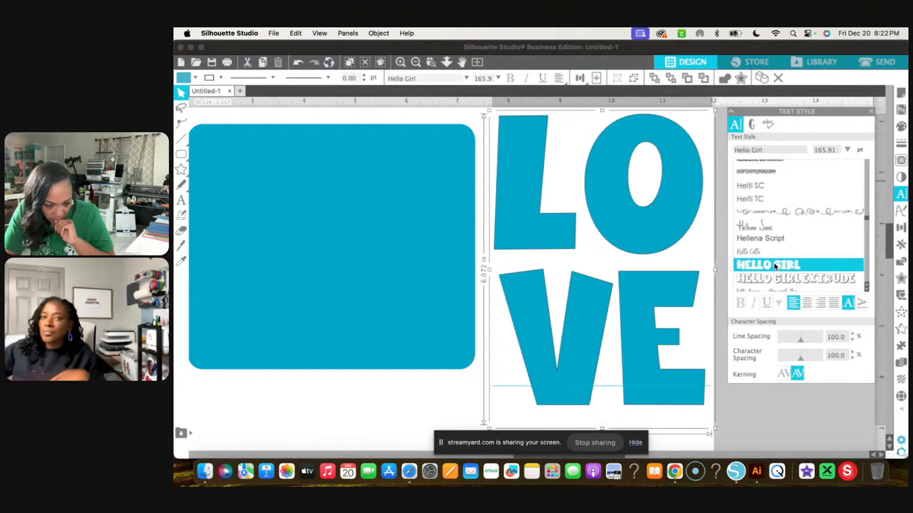
# Step: Try the Fries and Shakes font on the stacked text, and set it to Fresh Juice instead
pyautogui.scroll(3, 776, 266)
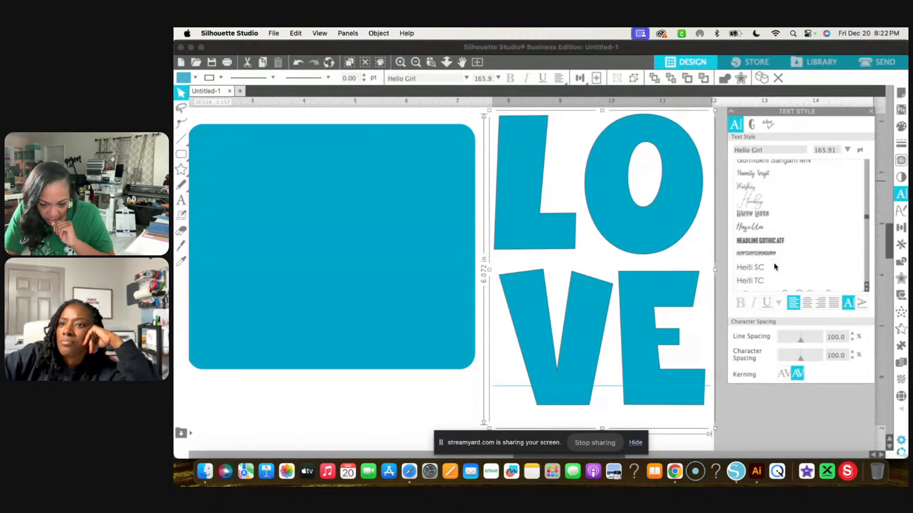
pyautogui.scroll(5, 775, 267)
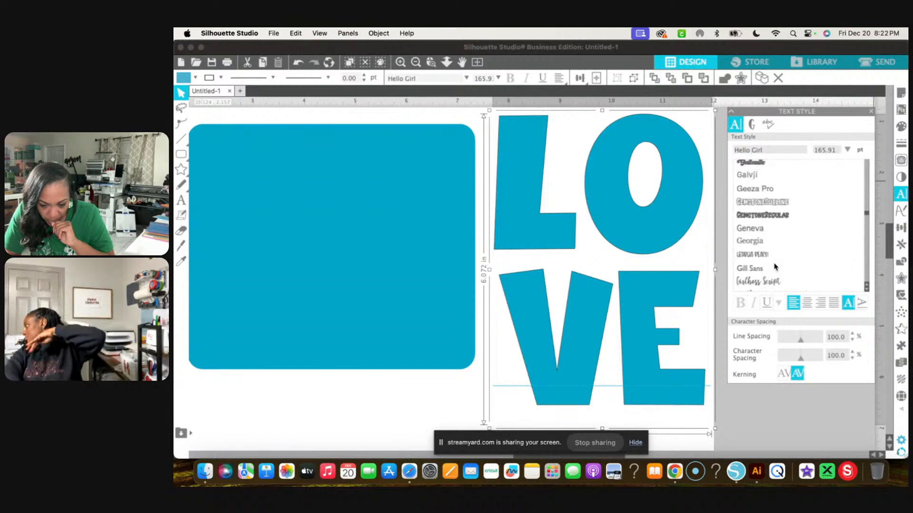
pyautogui.scroll(4, 775, 266)
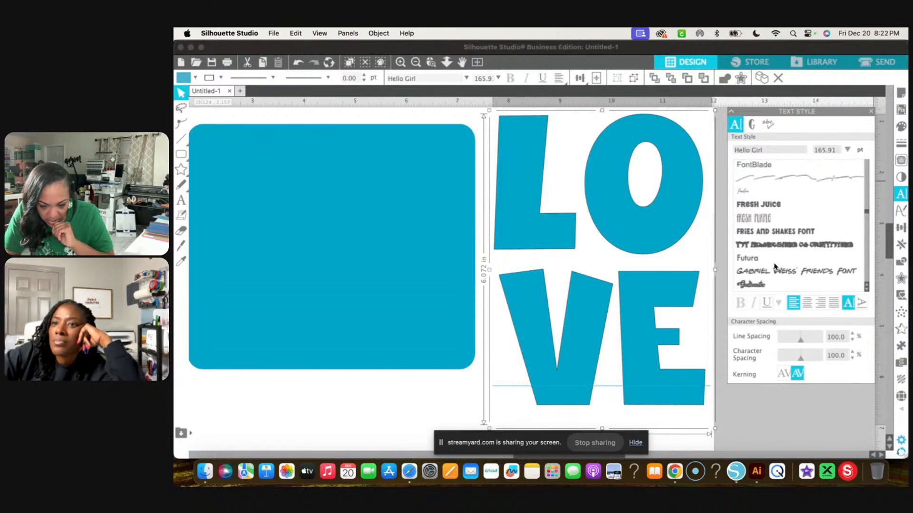
pyautogui.scroll(3, 775, 267)
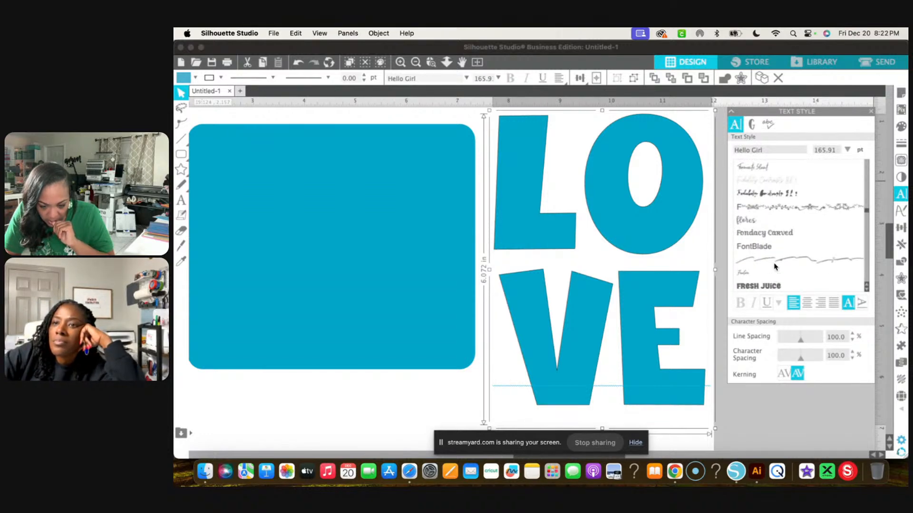
pyautogui.scroll(1, 775, 267)
pyautogui.scroll(-3, 775, 267)
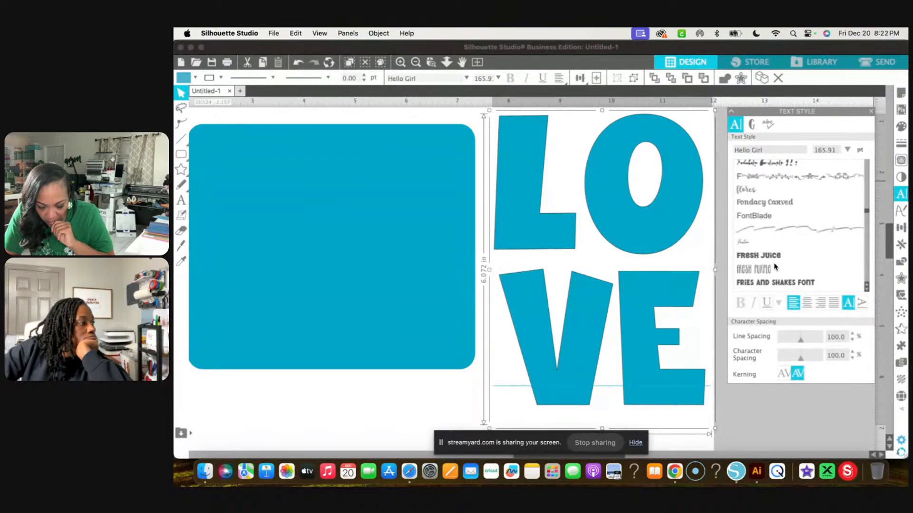
pyautogui.click(767, 283)
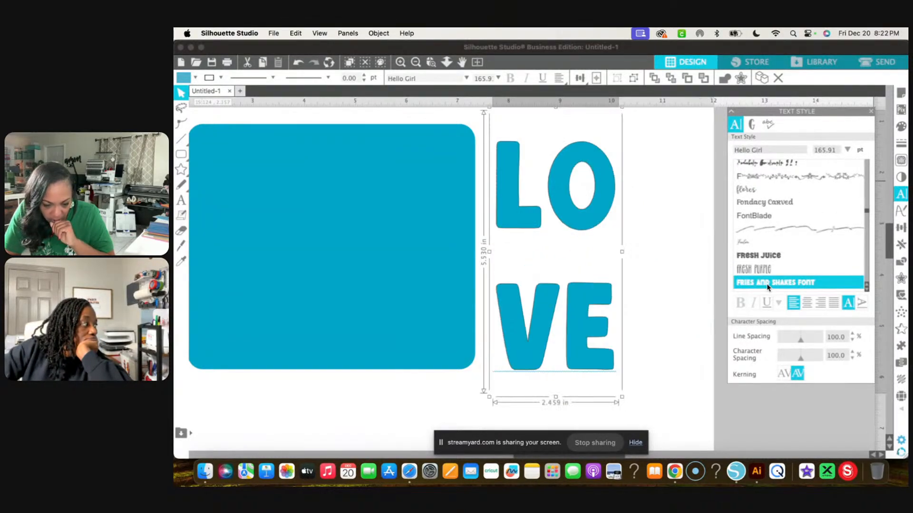
pyautogui.click(768, 257)
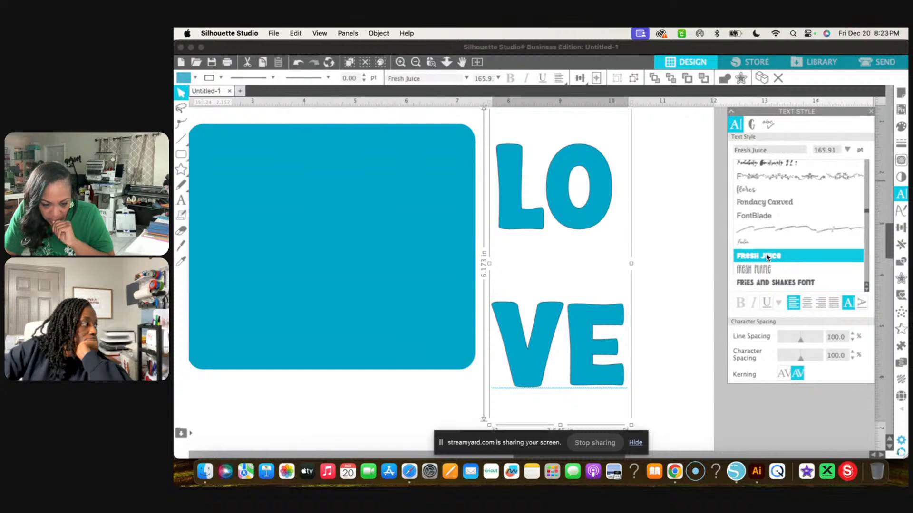
# Step: Fill the stacked LO / VE text with solid black and open its line colour choices
pyautogui.click(194, 78)
pyautogui.click(193, 94)
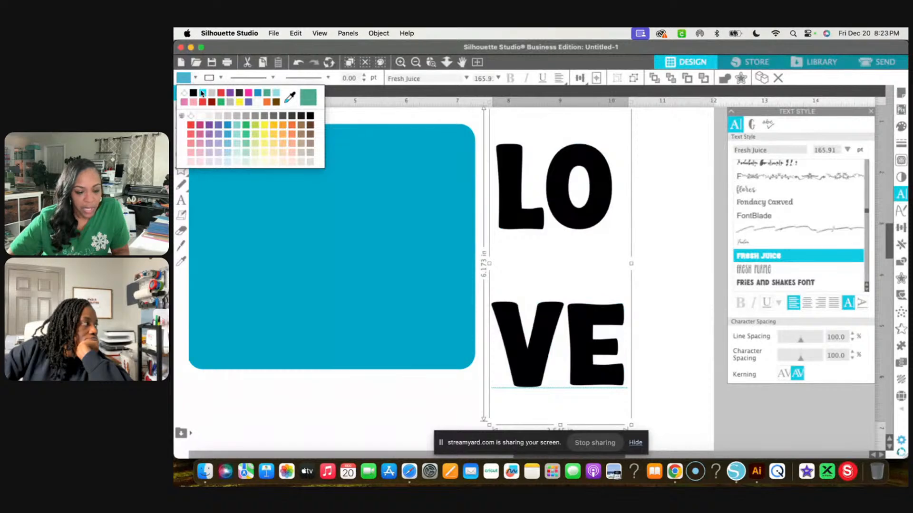
pyautogui.click(220, 78)
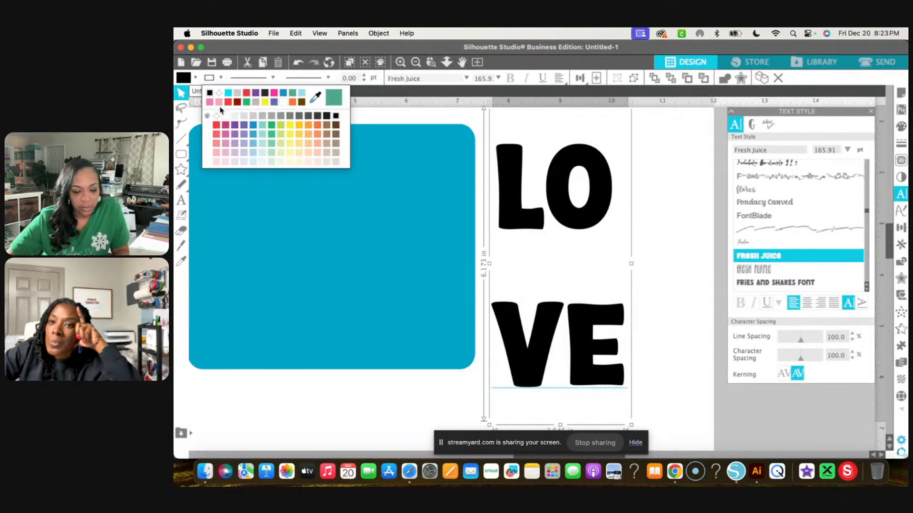
# Step: Move the spare rounded rectangle completely off the page's left edge, to about X -7.7, Y 1.2 in
pyautogui.click(415, 62)
pyautogui.click(415, 62)
pyautogui.click(414, 62)
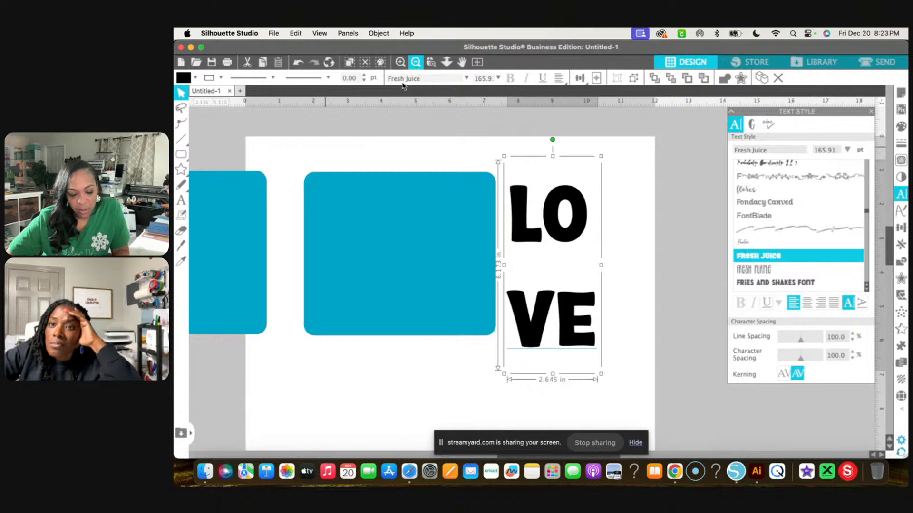
pyautogui.click(389, 257)
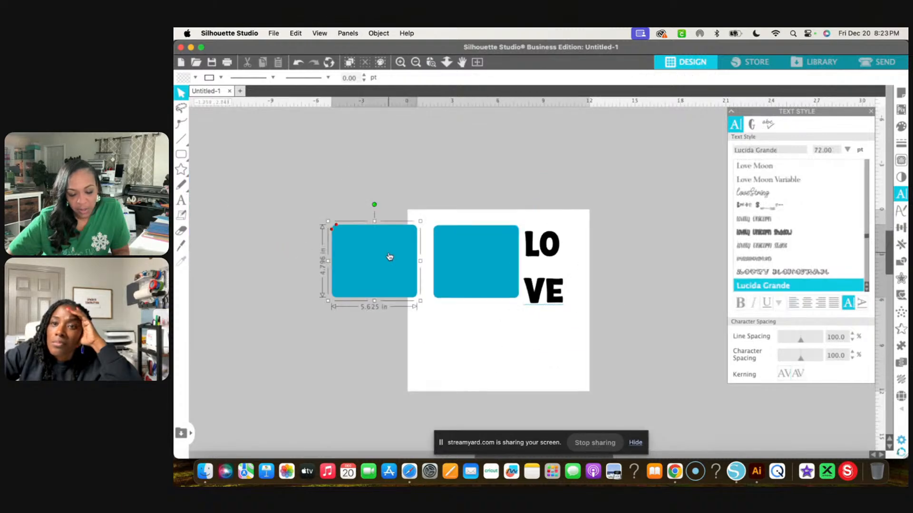
pyautogui.moveTo(389, 257); pyautogui.dragTo(347, 257)
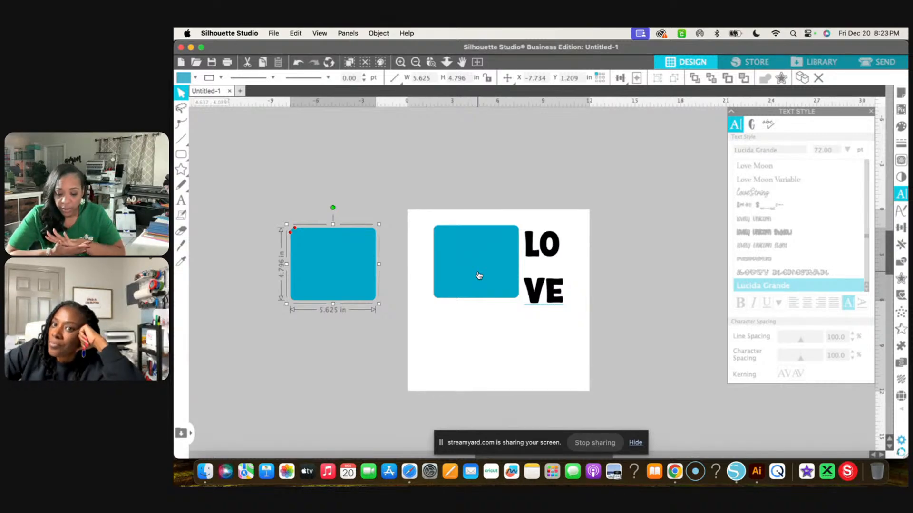
# Step: Ungroup the stacked LO / VE text into separate letters and clear the selection
pyautogui.click(401, 62)
pyautogui.click(561, 243)
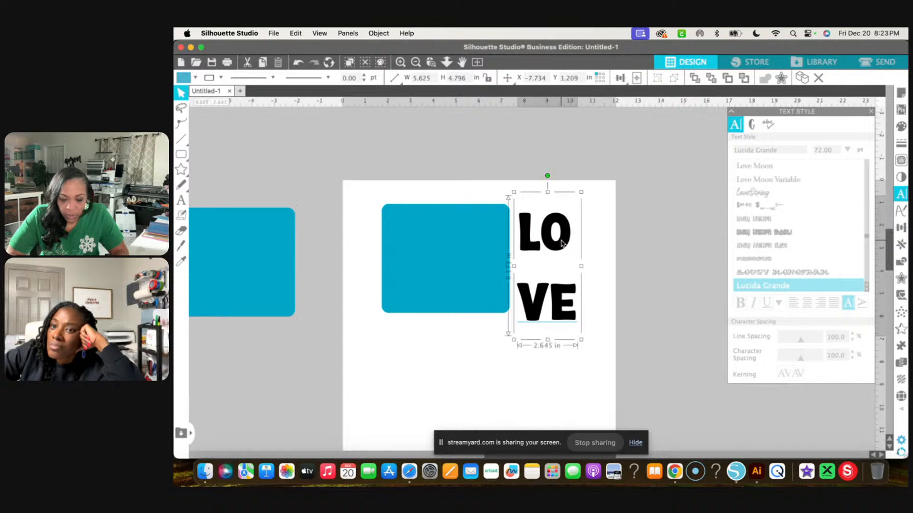
pyautogui.rightClick(563, 245)
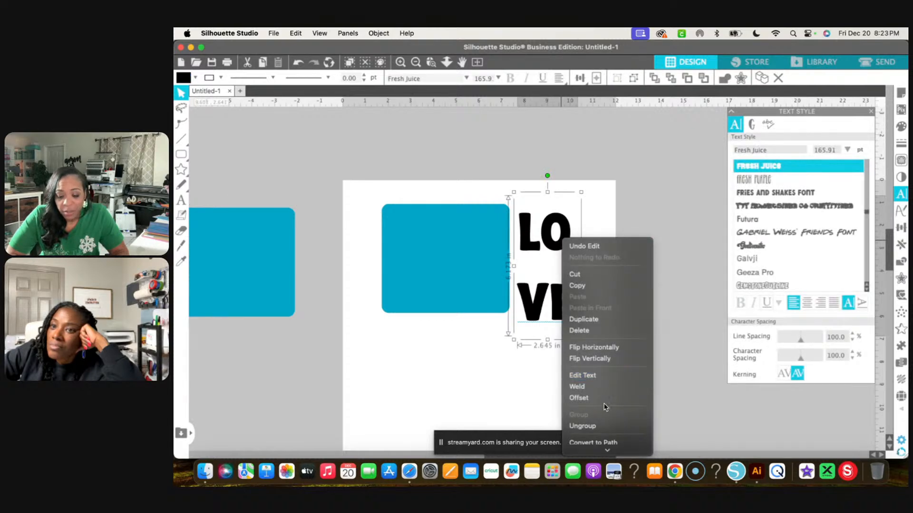
pyautogui.click(602, 426)
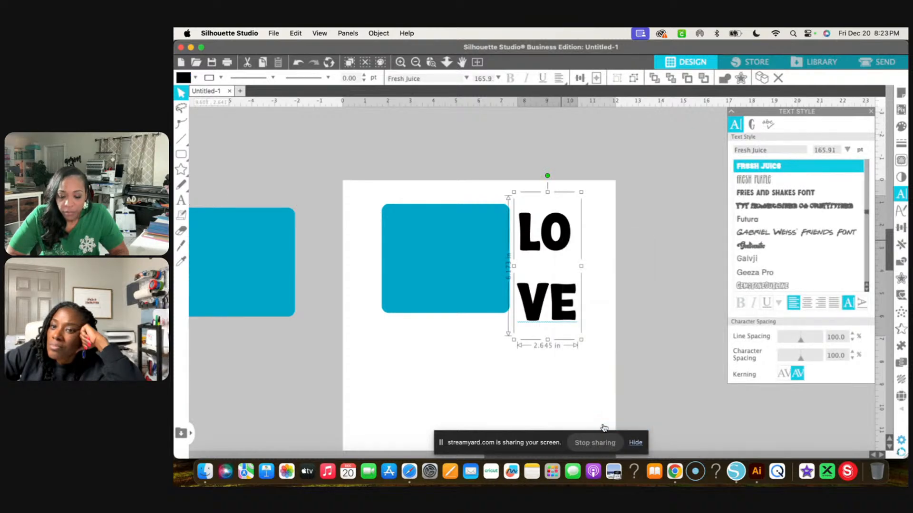
pyautogui.click(594, 390)
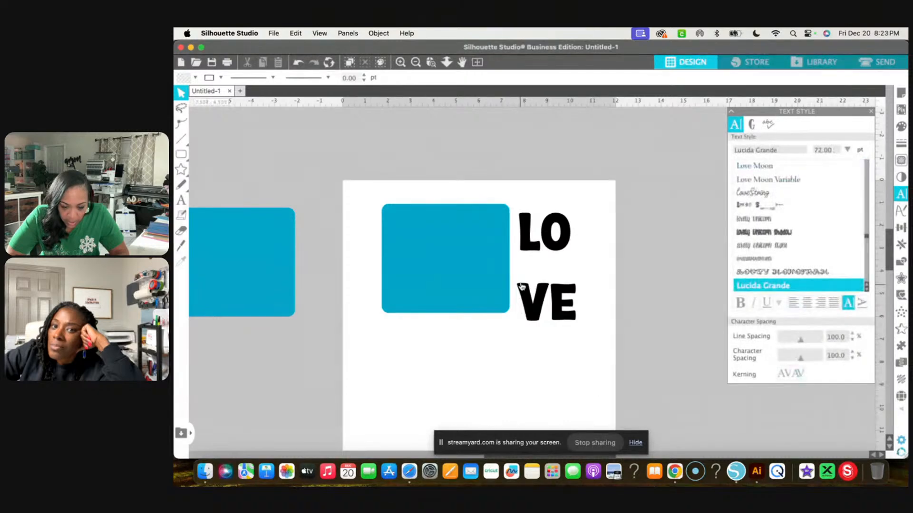
# Step: Select the V and E together and nudge them straight up until they overlap the bottoms of the L and O
pyautogui.moveTo(518, 272); pyautogui.dragTo(586, 326)
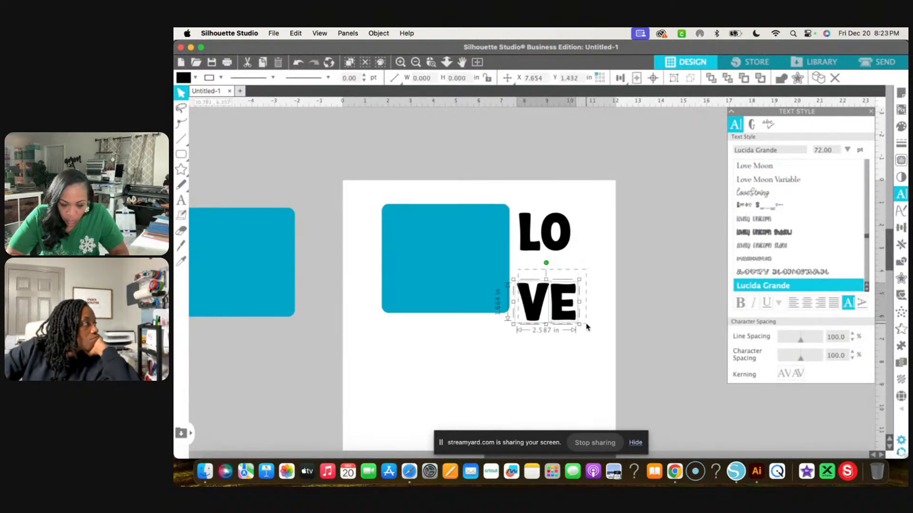
pyautogui.press('Up')
pyautogui.press('Up')
pyautogui.press('Up')
pyautogui.press('Up')
pyautogui.press('Up')
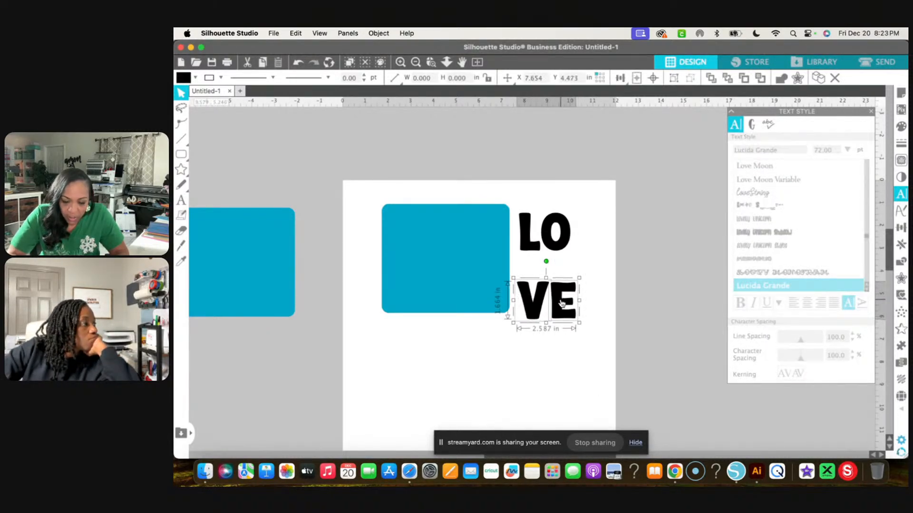
pyautogui.press('Up')
pyautogui.press('Up')
pyautogui.press('Up')
pyautogui.press('Up')
pyautogui.press('Up')
pyautogui.press('Up')
pyautogui.press('Up')
pyautogui.press('Up')
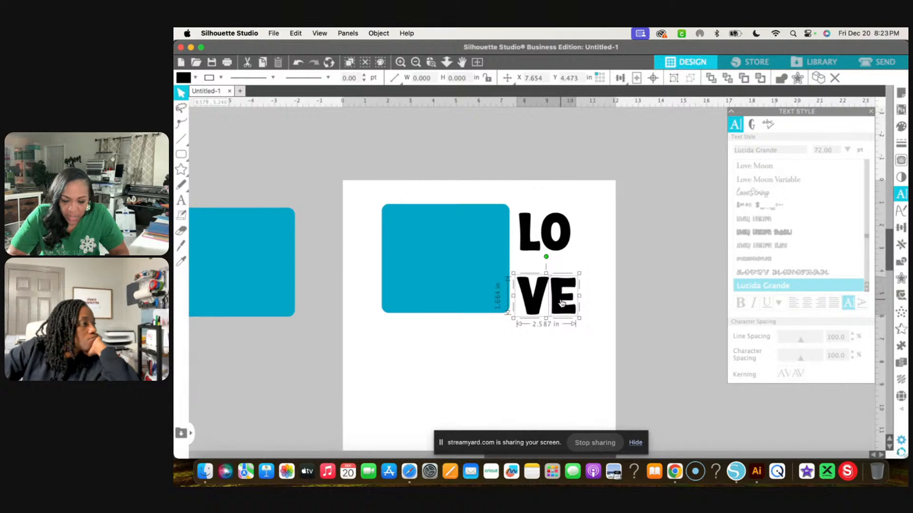
pyautogui.press('Up')
pyautogui.press('Up')
pyautogui.press('Up')
pyautogui.press('Up')
pyautogui.press('Up')
pyautogui.press('Up')
pyautogui.press('Up')
pyautogui.press('Up')
pyautogui.press('Up')
pyautogui.press('Up')
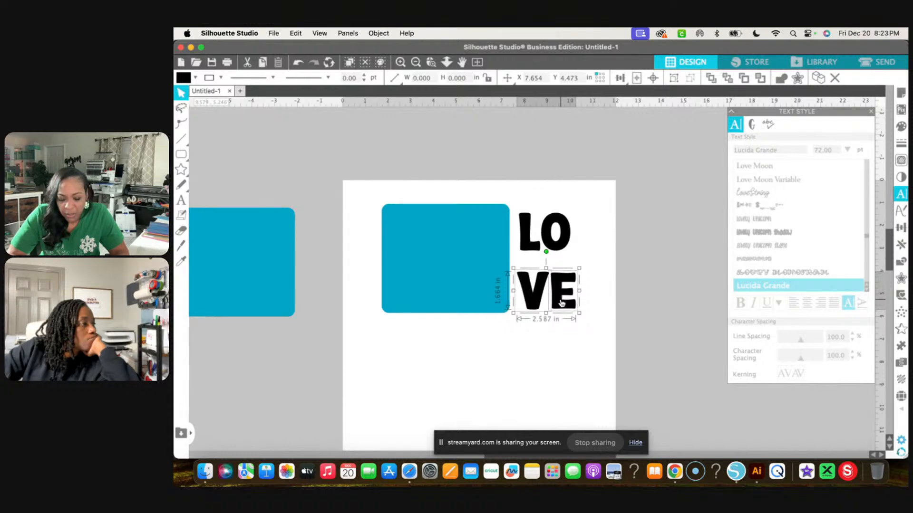
pyautogui.press('Up')
pyautogui.press('Up')
pyautogui.press('Up')
pyautogui.press('Up')
pyautogui.press('Up')
pyautogui.press('Up')
pyautogui.press('Up')
pyautogui.press('Up')
pyautogui.press('Up')
pyautogui.press('Up')
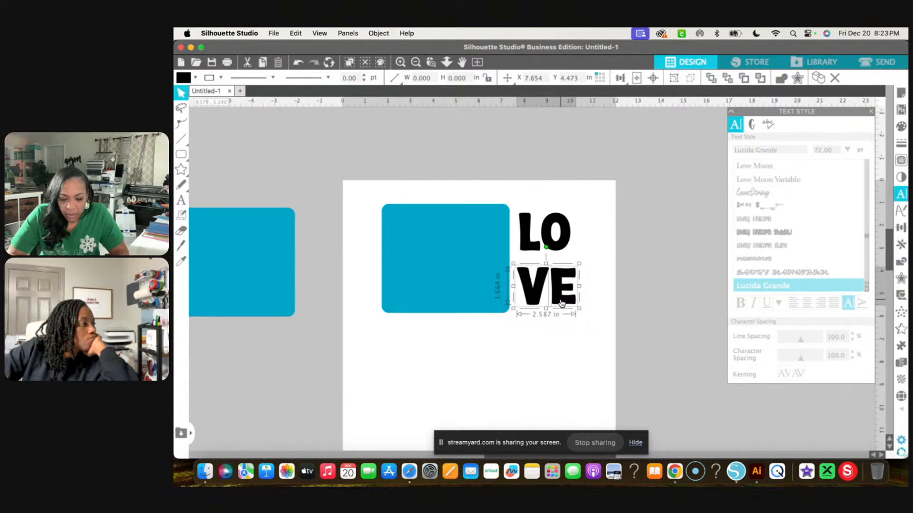
pyautogui.press('Up')
pyautogui.press('Up')
pyautogui.press('Up')
pyautogui.press('Up')
pyautogui.press('Up')
pyautogui.press('Up')
pyautogui.press('Up')
pyautogui.press('Up')
pyautogui.press('Up')
pyautogui.press('Up')
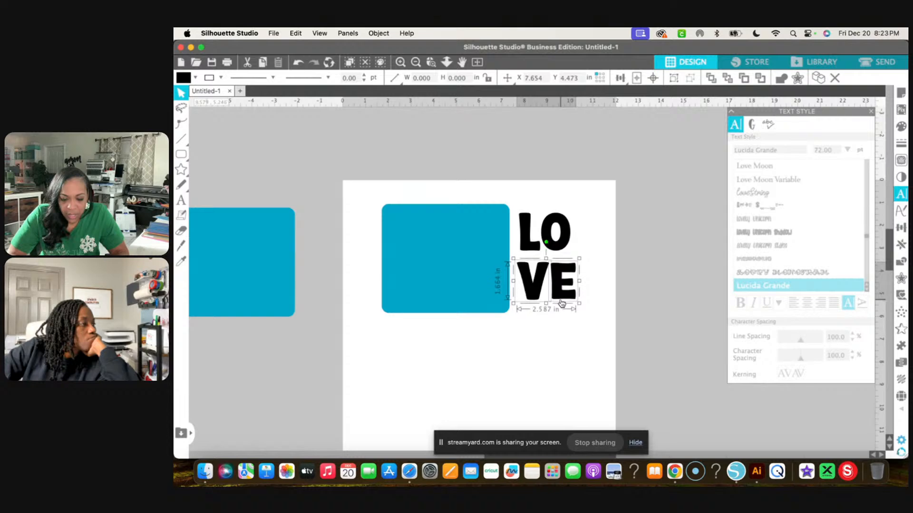
pyautogui.press('Up')
pyautogui.press('Up')
pyautogui.press('Up')
pyautogui.press('Up')
pyautogui.press('Up')
pyautogui.press('Up')
pyautogui.press('Up')
pyautogui.press('Up')
pyautogui.press('Up')
pyautogui.press('Up')
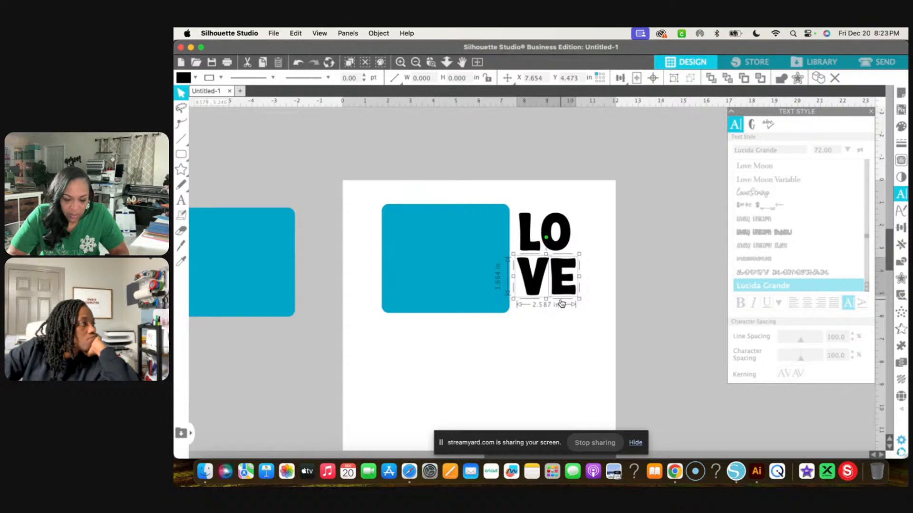
pyautogui.press('Up')
pyautogui.press('Up')
pyautogui.press('Up')
pyautogui.press('Up')
pyautogui.press('Up')
pyautogui.press('Up')
pyautogui.press('Up')
pyautogui.press('Up')
pyautogui.press('Up')
pyautogui.press('Up')
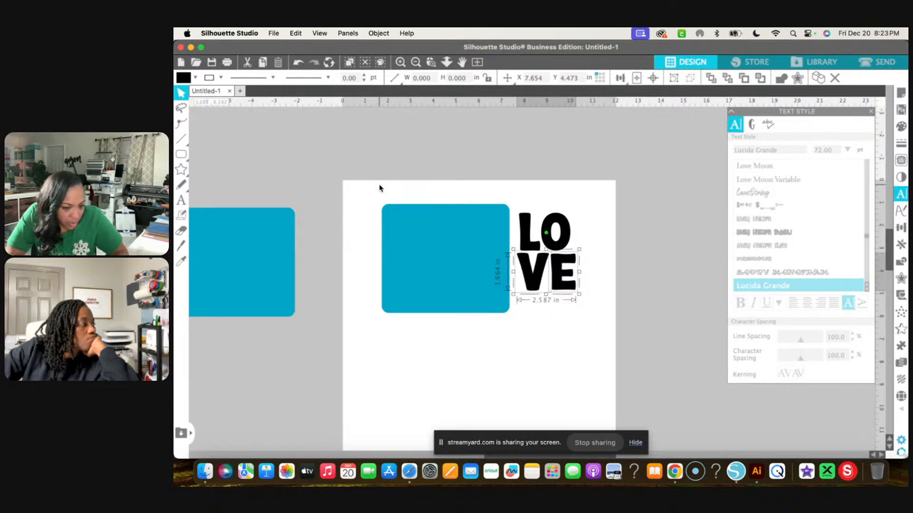
pyautogui.press('Up')
pyautogui.press('Up')
pyautogui.press('Up')
pyautogui.press('Up')
pyautogui.press('Up')
pyautogui.press('Up')
pyautogui.press('Up')
pyautogui.press('Up')
pyautogui.press('Up')
pyautogui.press('Up')
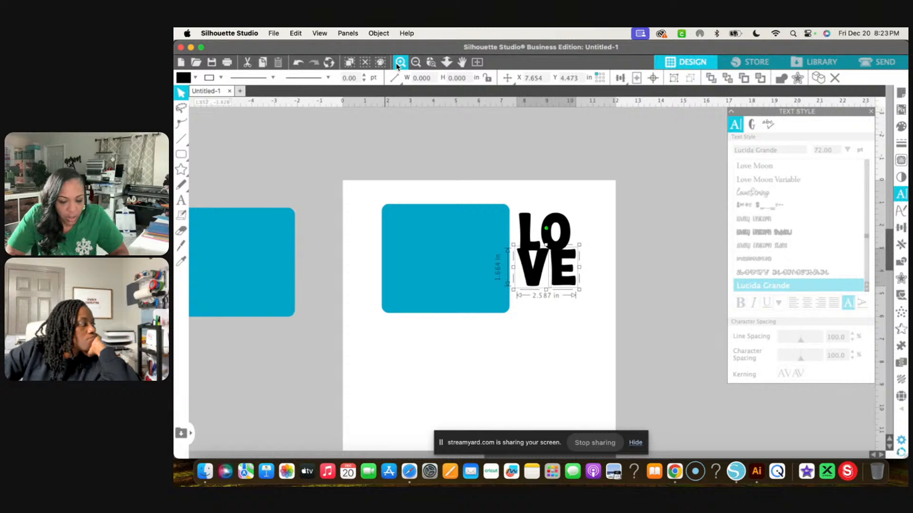
pyautogui.press('Up')
pyautogui.press('Up')
pyautogui.press('Up')
pyautogui.press('Up')
pyautogui.press('Up')
pyautogui.press('Up')
pyautogui.press('Up')
pyautogui.press('Up')
pyautogui.press('Up')
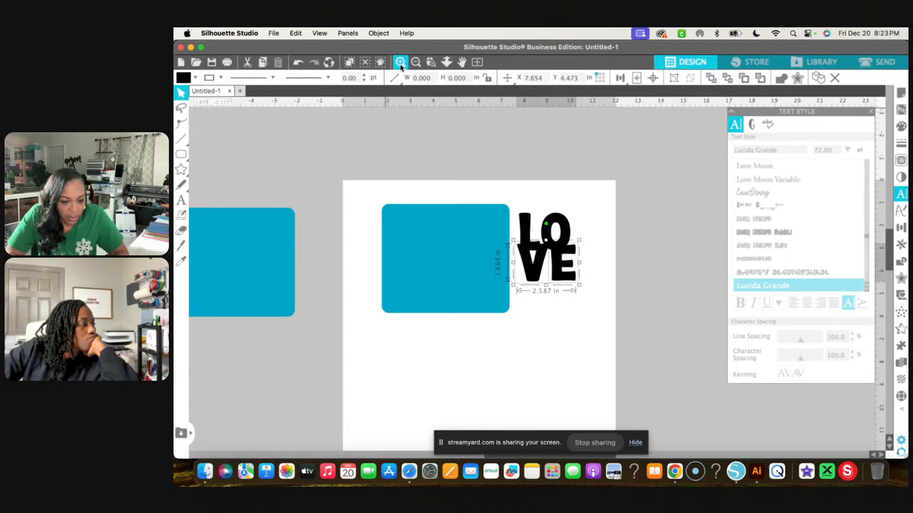
pyautogui.press('Up')
pyautogui.press('Up')
pyautogui.press('Up')
pyautogui.press('Up')
pyautogui.press('Up')
pyautogui.press('Up')
pyautogui.press('Up')
pyautogui.press('Up')
pyautogui.press('Up')
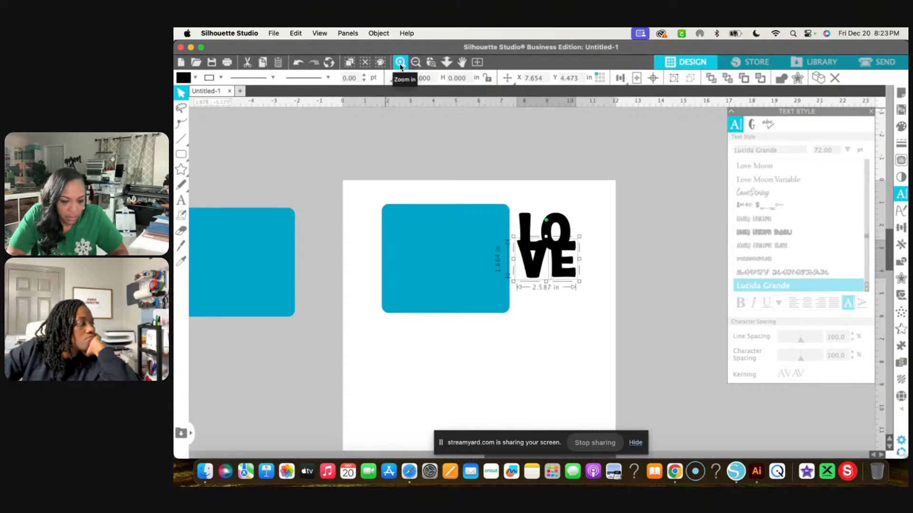
pyautogui.press('Up')
pyautogui.press('Up')
# Step: Move the LO and VE letter pairs onto the blue rounded rectangle, with VE just below LO at about X 2.25, Y 3.32 in
pyautogui.click(401, 62)
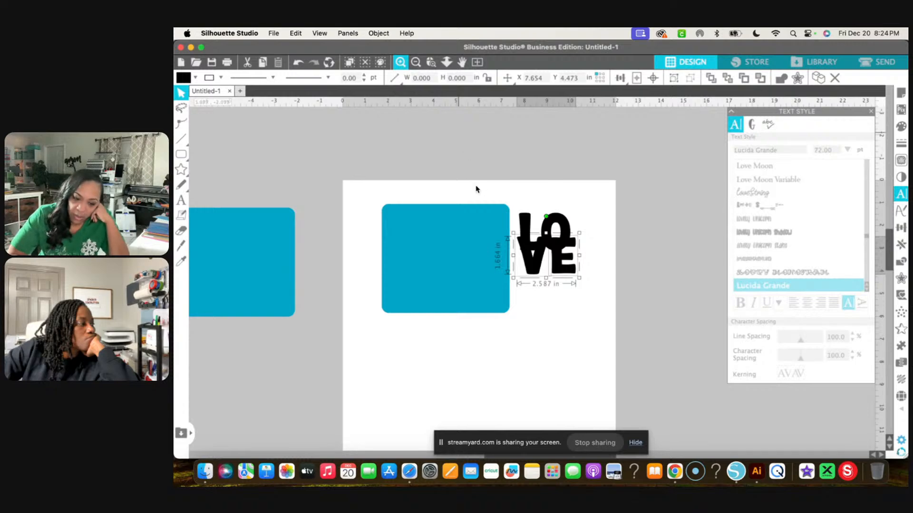
pyautogui.click(477, 189)
pyautogui.click(400, 63)
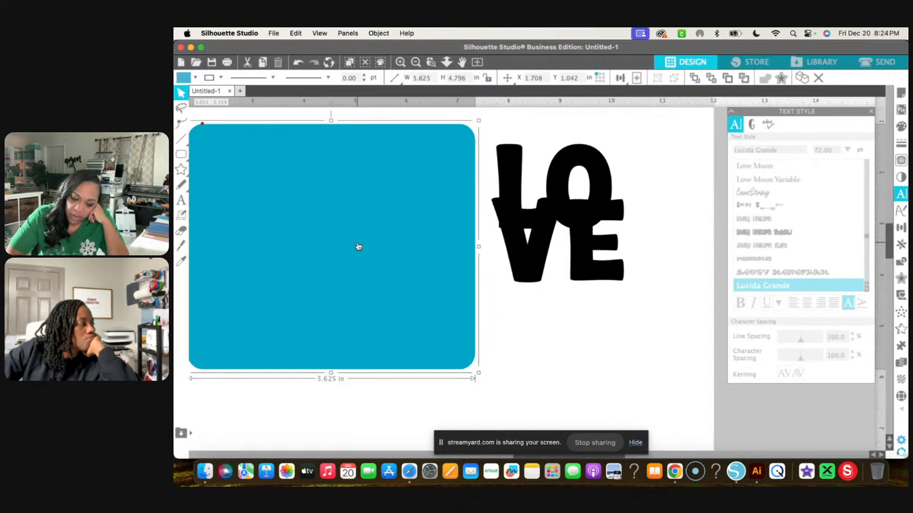
pyautogui.hscroll(-5, 358, 246)
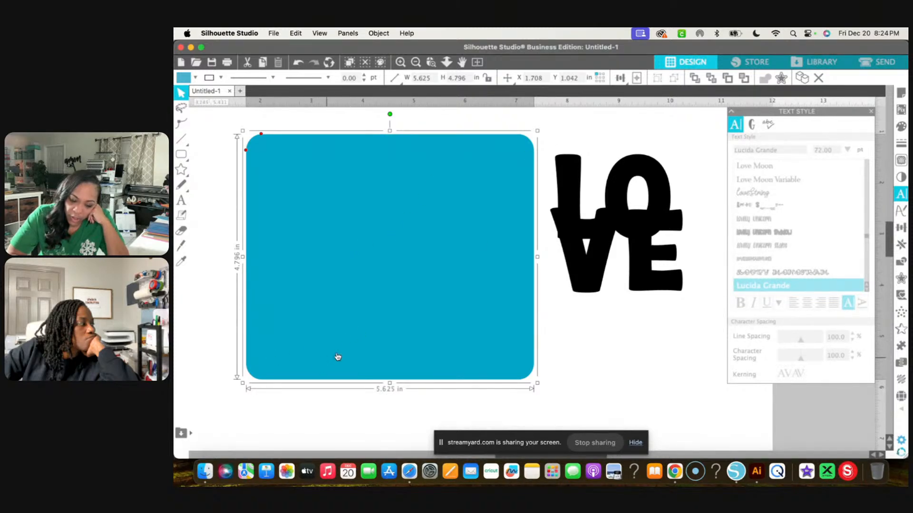
pyautogui.click(553, 132)
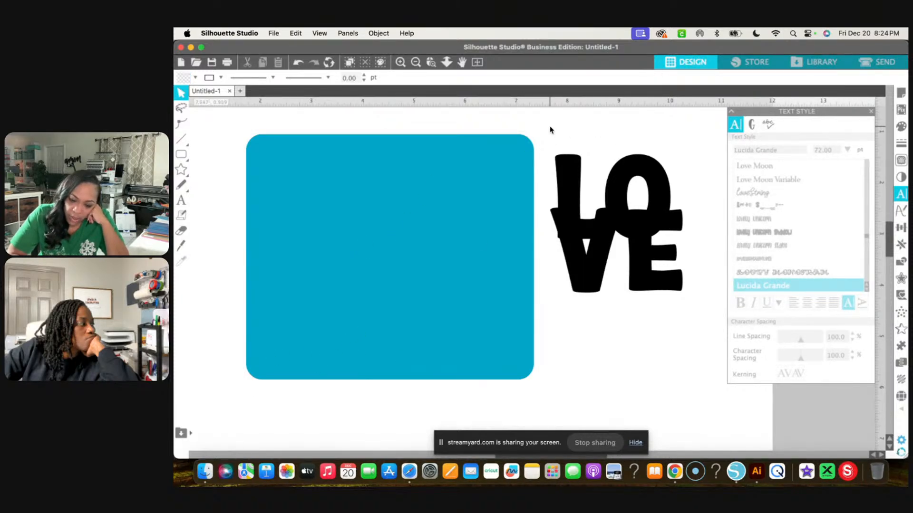
pyautogui.moveTo(550, 127); pyautogui.dragTo(383, 158)
pyautogui.moveTo(555, 164); pyautogui.dragTo(367, 288)
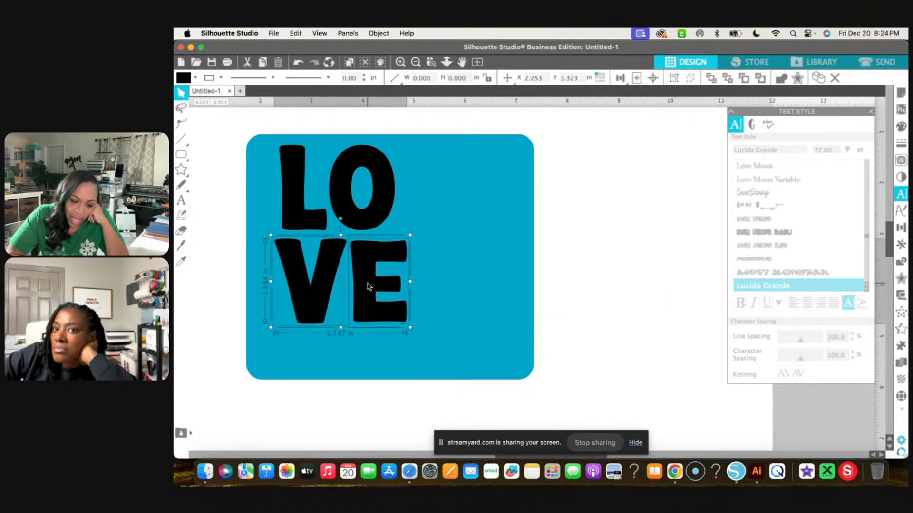
# Step: Pull the letter O off the blue rounded rectangle and delete it
pyautogui.click(380, 208)
pyautogui.moveTo(381, 207); pyautogui.dragTo(648, 246)
pyautogui.press('Delete')
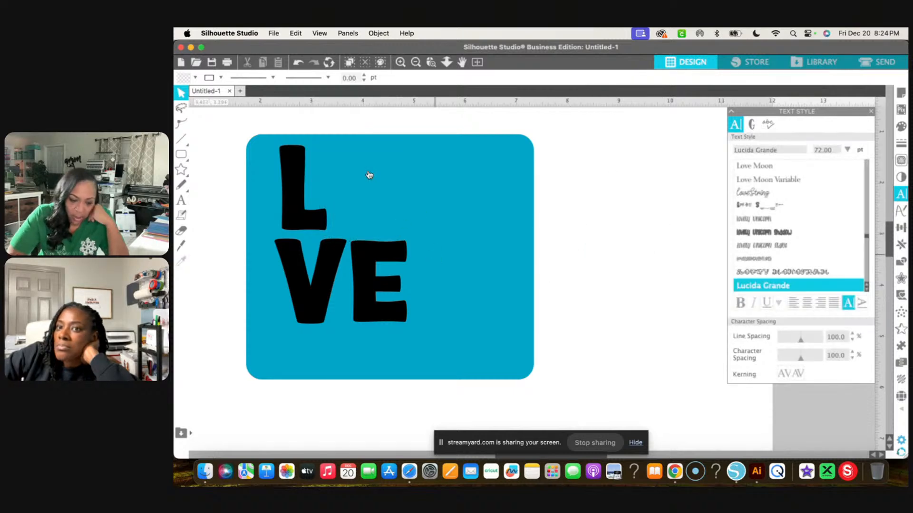
# Step: Enlarge the L, V and E together to about 3.43 in wide and shift them to about X 2.40, Y 1.11 in
pyautogui.click(308, 218)
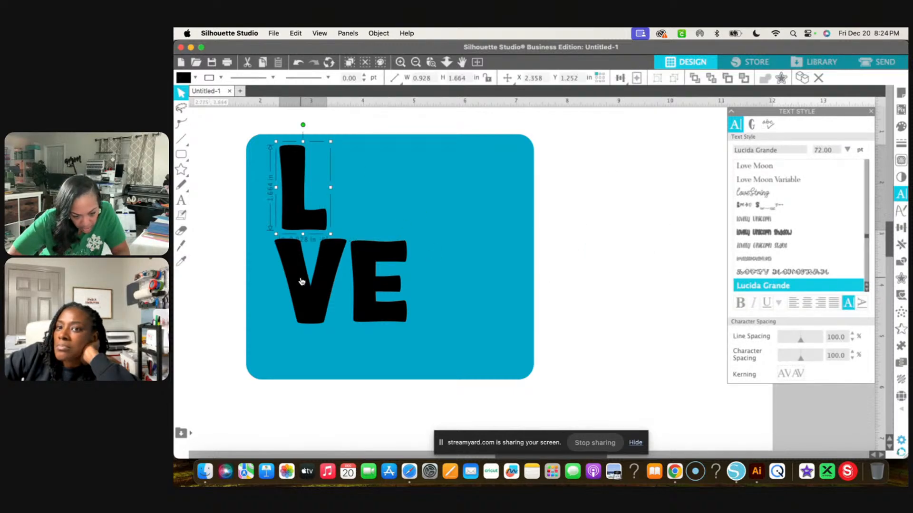
pyautogui.keyDown('shift'); pyautogui.click(301, 281); pyautogui.keyUp('shift')
pyautogui.keyDown('shift'); pyautogui.click(364, 281); pyautogui.keyUp('shift')
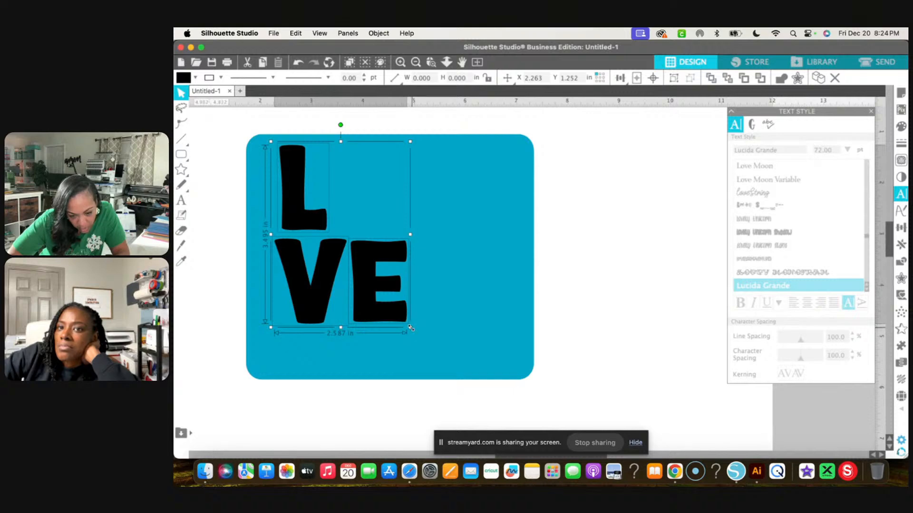
pyautogui.moveTo(409, 328); pyautogui.dragTo(481, 364)
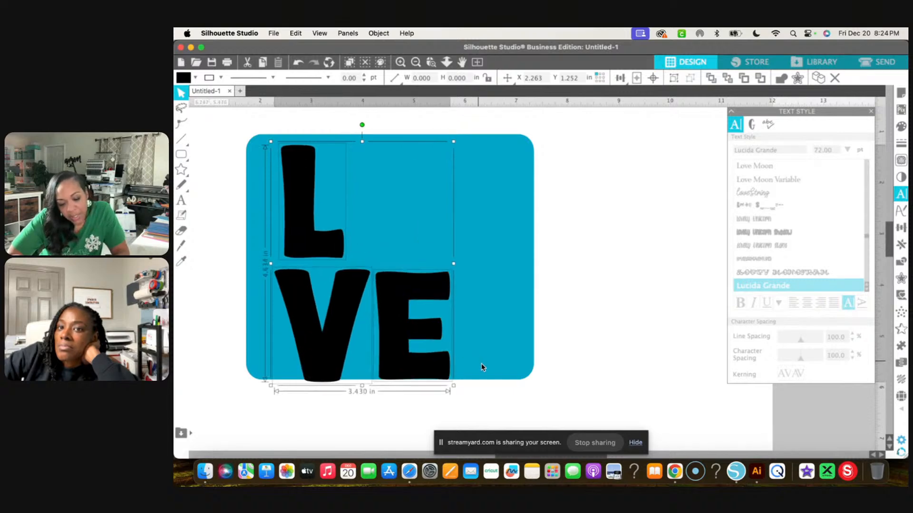
pyautogui.moveTo(394, 308); pyautogui.dragTo(400, 301)
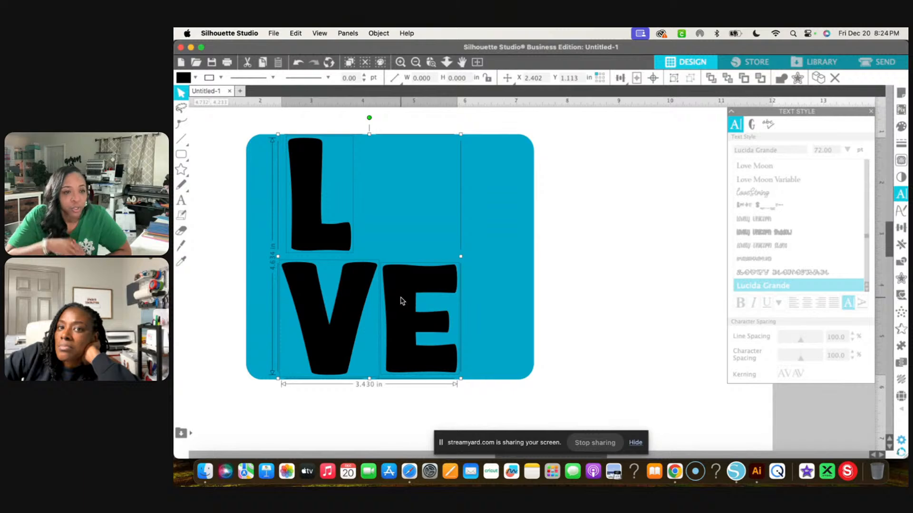
# Step: Move the E away from the V to about X 4.69, Y 3.51 in, and shift the V slightly right and up
pyautogui.click(589, 315)
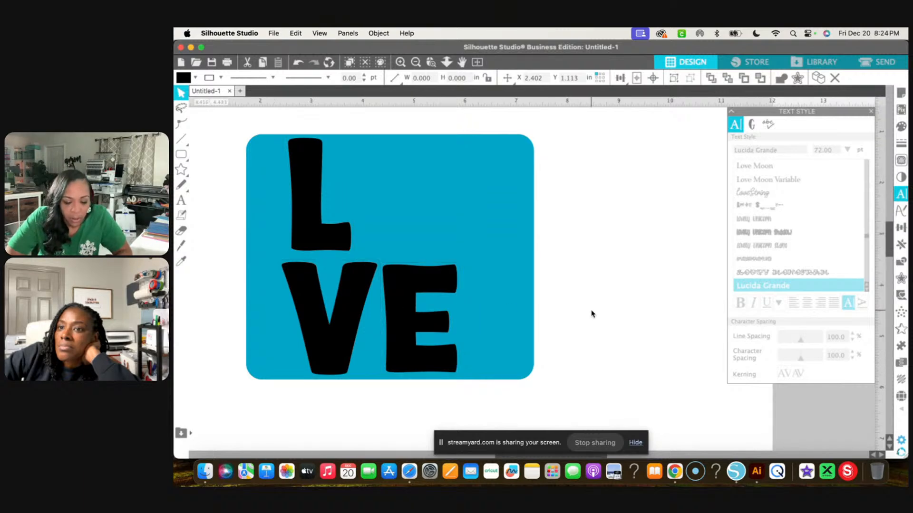
pyautogui.click(399, 324)
pyautogui.moveTo(396, 326); pyautogui.dragTo(413, 322)
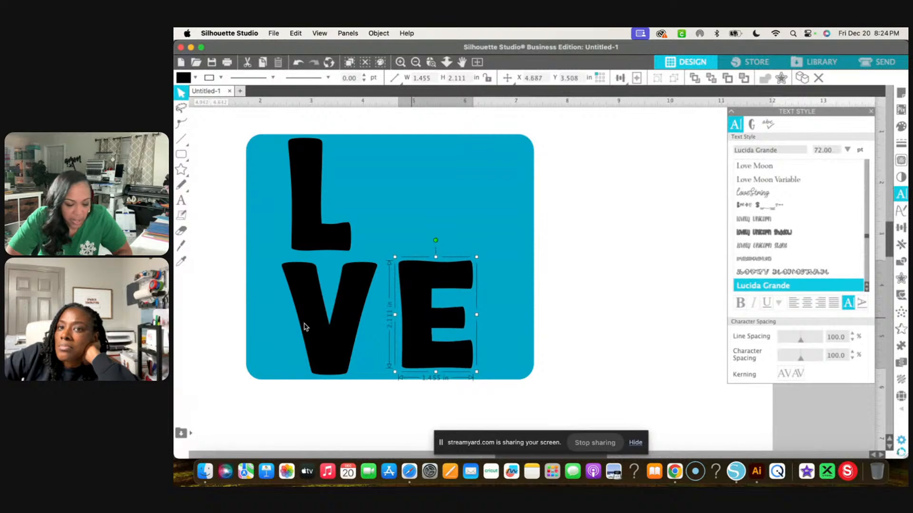
pyautogui.click(331, 332)
pyautogui.moveTo(334, 327); pyautogui.dragTo(337, 325)
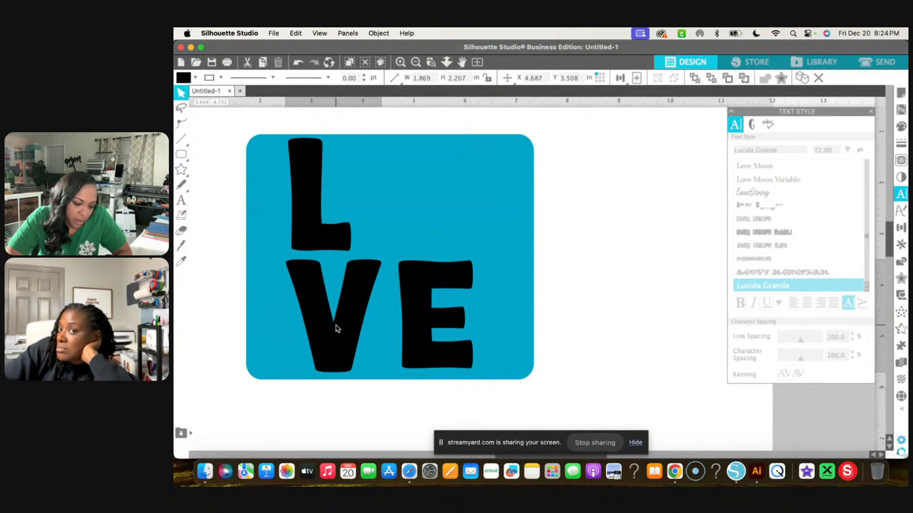
pyautogui.click(337, 253)
# Step: Draw a heart about 2.44 in wide and 2.24 in high in the blank area right of the blue rounded rectangle
pyautogui.click(181, 169)
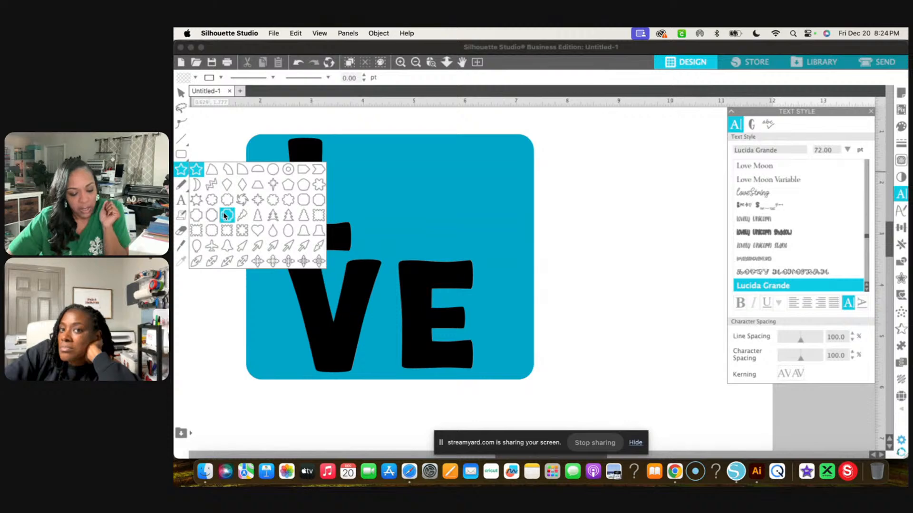
pyautogui.click(258, 231)
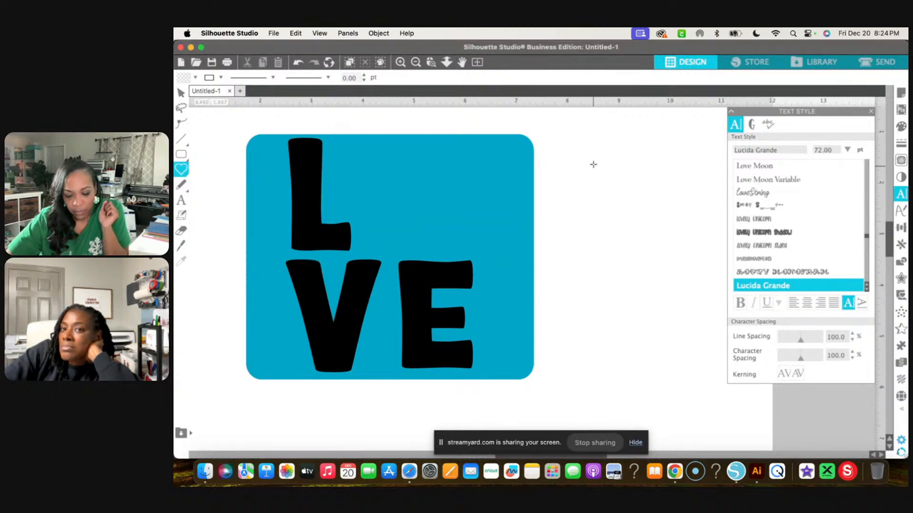
pyautogui.click(182, 173)
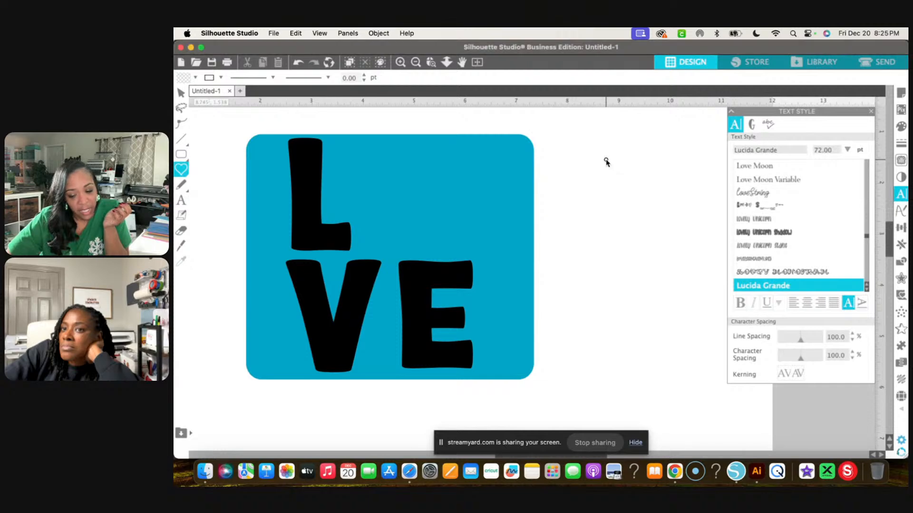
pyautogui.moveTo(607, 162); pyautogui.dragTo(606, 236)
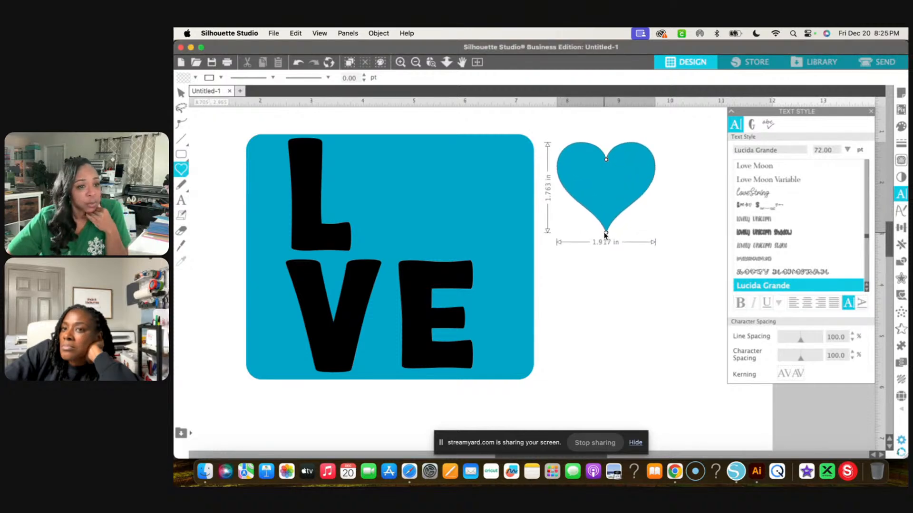
pyautogui.moveTo(606, 236); pyautogui.dragTo(603, 255)
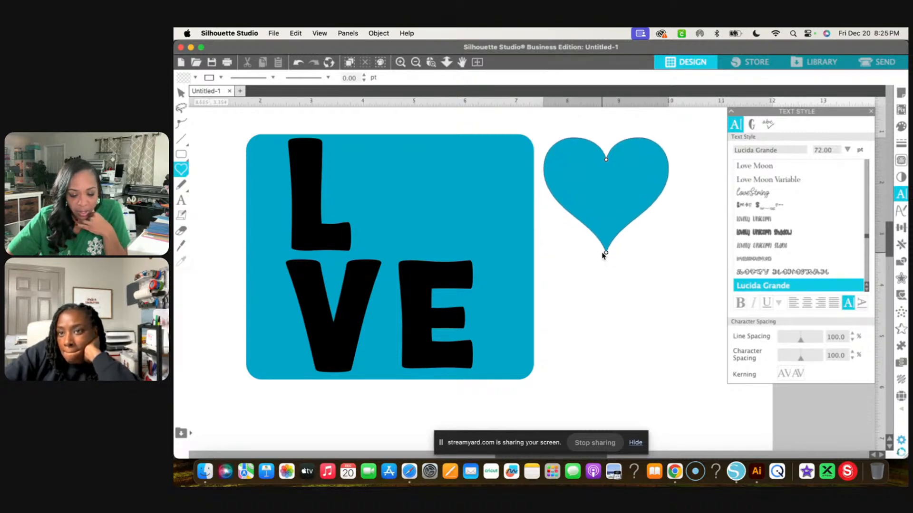
# Step: Fill the heart beside the blue rounded rectangle with black and open its line color choices
pyautogui.click(195, 79)
pyautogui.click(192, 94)
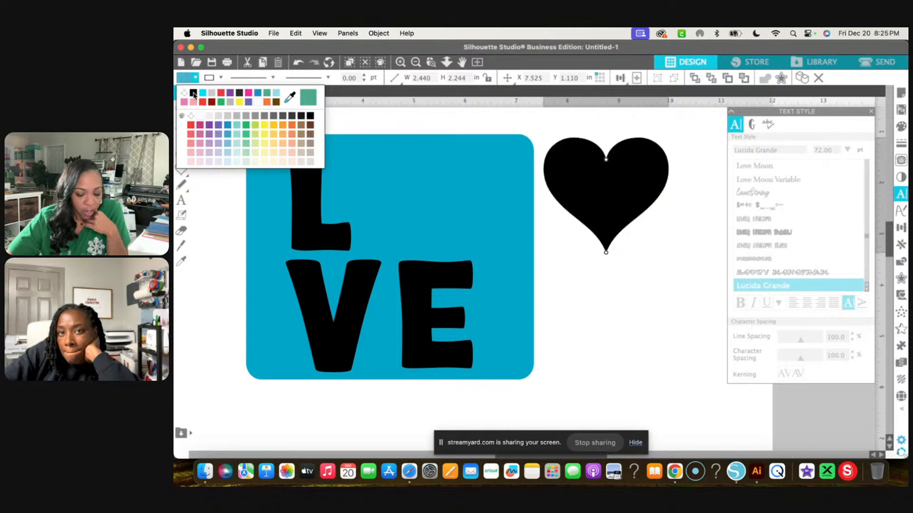
pyautogui.click(221, 78)
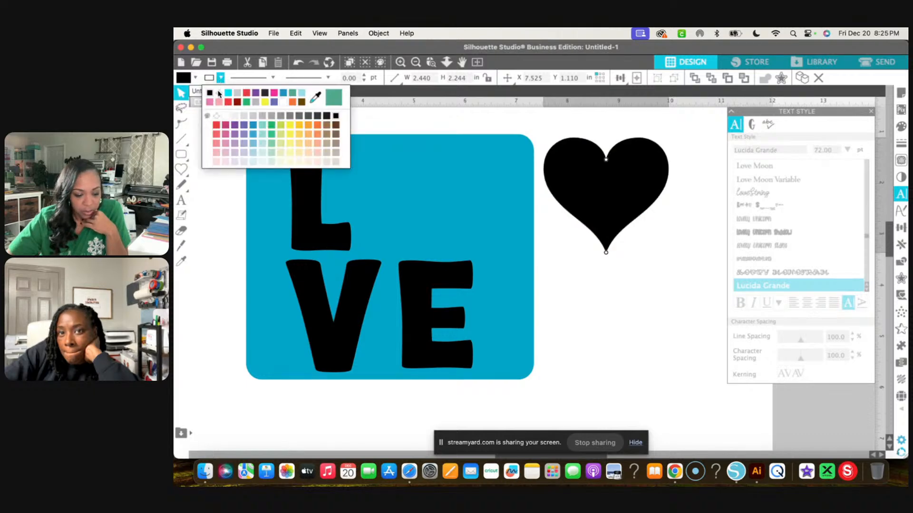
pyautogui.click(598, 212)
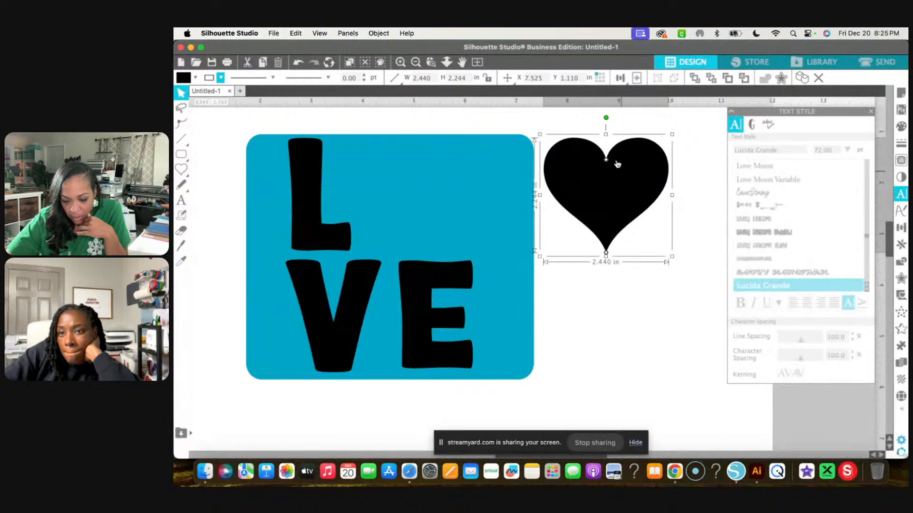
# Step: Enlarge the heart to about 2.82 by 2.59 in and move it onto the blue rectangle in the O position
pyautogui.moveTo(606, 161); pyautogui.dragTo(607, 147)
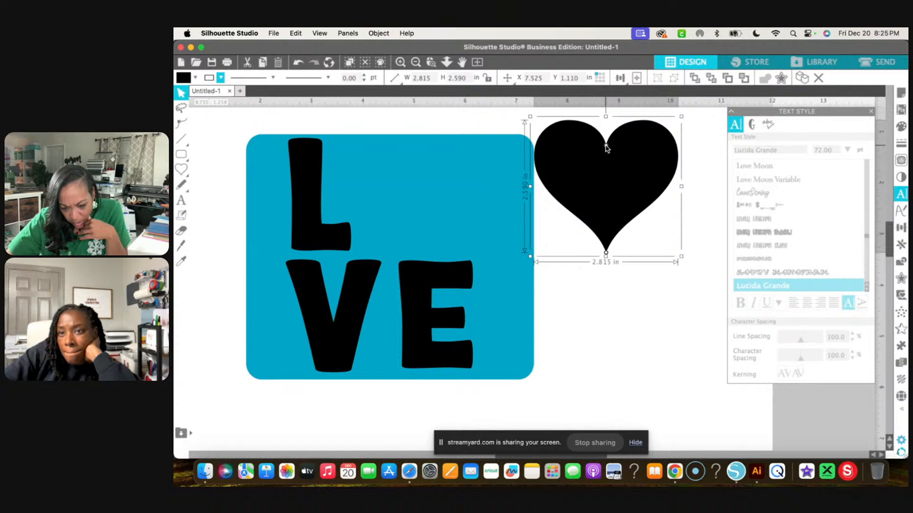
pyautogui.moveTo(654, 169); pyautogui.dragTo(479, 182)
pyautogui.click(579, 127)
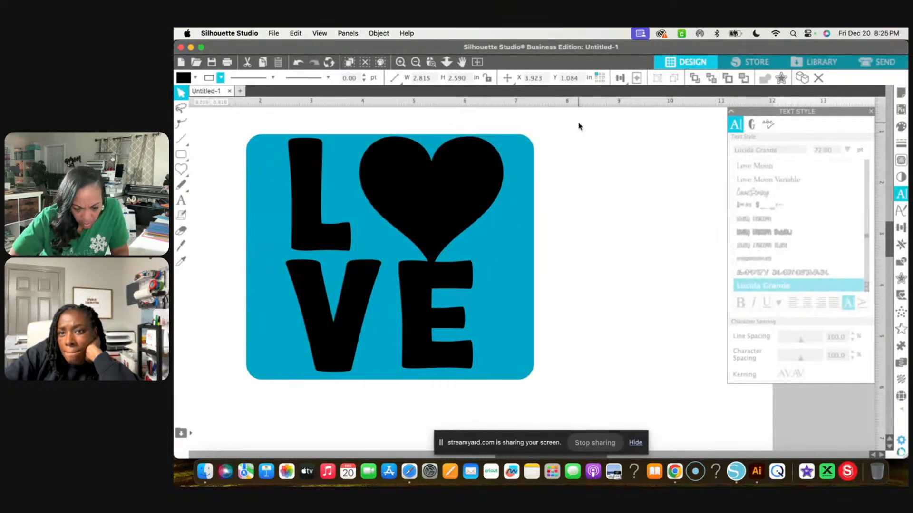
# Step: Reduce the heart to about 2.53 by 2.33 in and fit it beside the L, above the E
pyautogui.click(428, 192)
pyautogui.moveTo(432, 163); pyautogui.dragTo(431, 167)
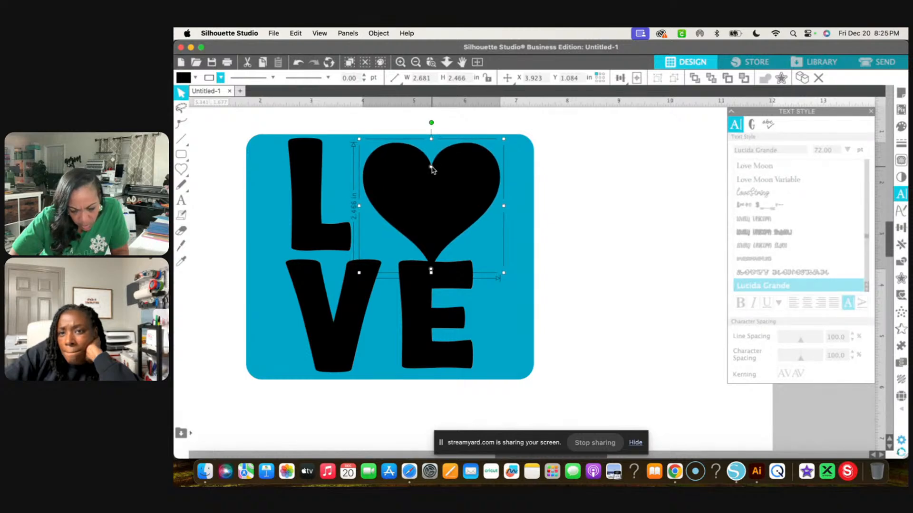
pyautogui.moveTo(442, 213); pyautogui.dragTo(442, 205)
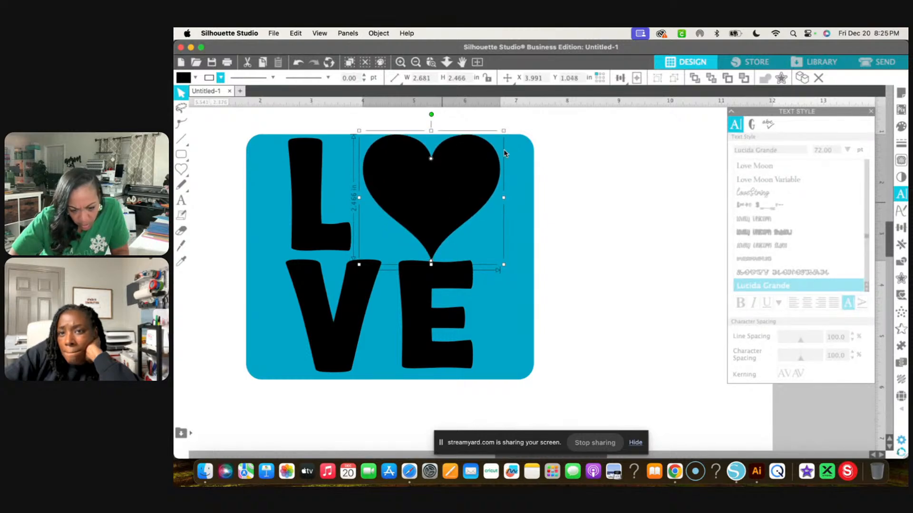
pyautogui.moveTo(431, 160); pyautogui.dragTo(419, 191)
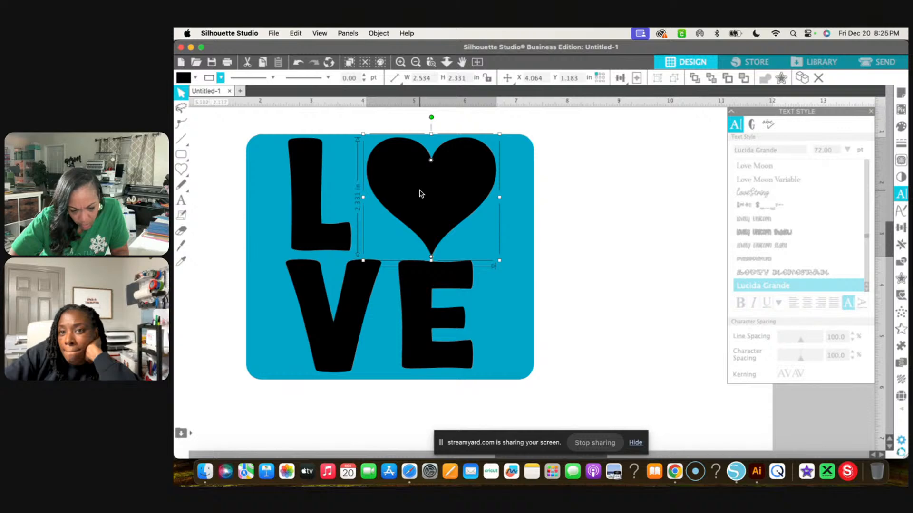
# Step: Widen the E to about 1.62 in and stretch the V outward on its left side to about X 2.26 in
pyautogui.moveTo(310, 195); pyautogui.dragTo(311, 205)
pyautogui.click(409, 320)
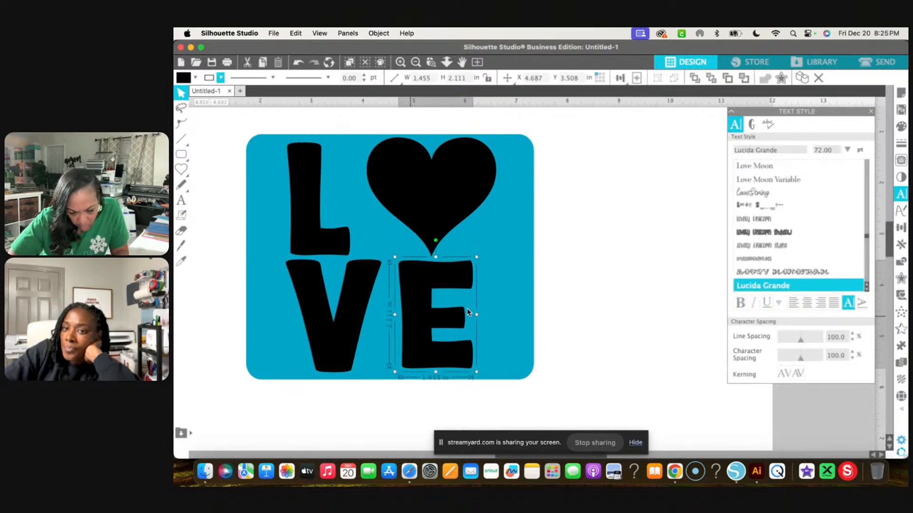
pyautogui.moveTo(477, 315); pyautogui.dragTo(486, 317)
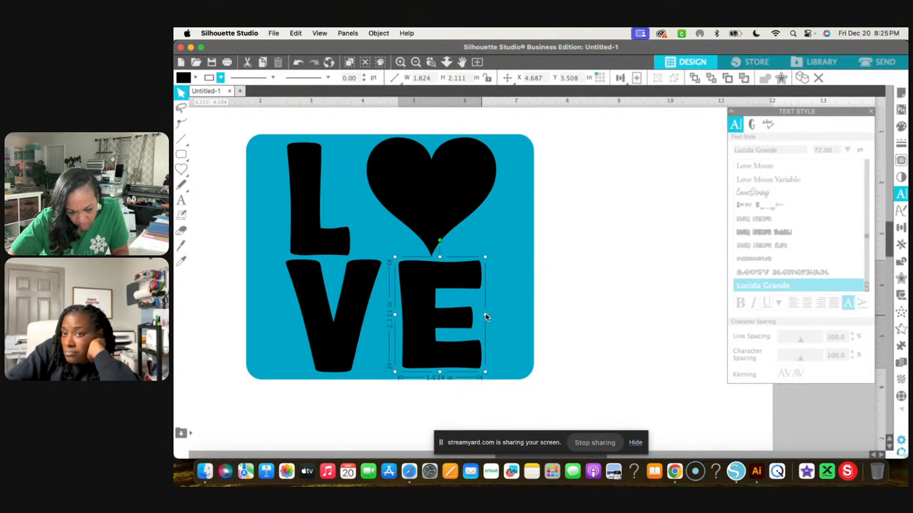
pyautogui.click(322, 343)
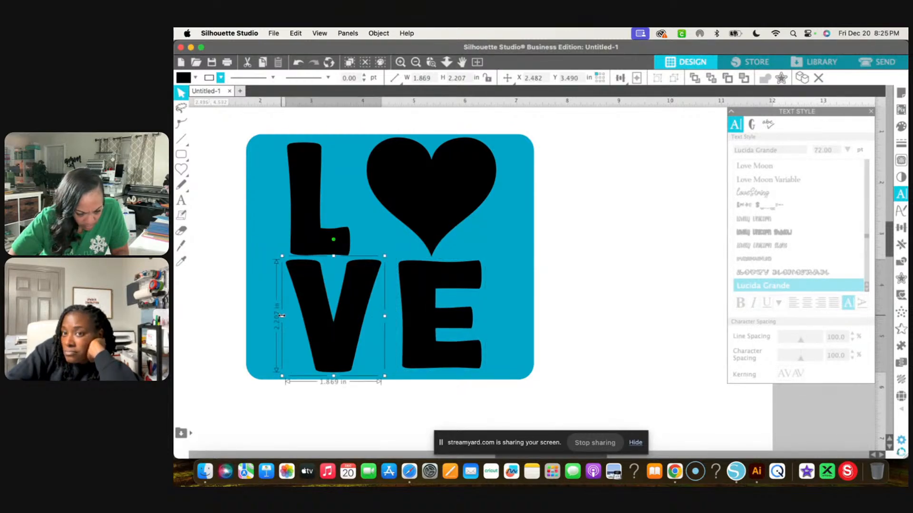
pyautogui.moveTo(282, 315); pyautogui.dragTo(271, 318)
# Step: Widen the L to about 1.40 in and place it above the V at about X 2.48, Y 1.18 in
pyautogui.moveTo(298, 217); pyautogui.dragTo(278, 200)
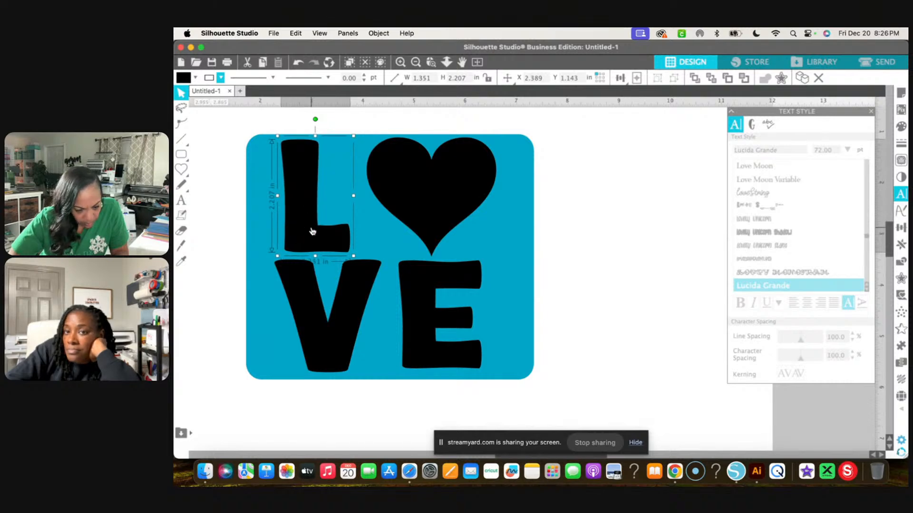
pyautogui.moveTo(309, 230); pyautogui.dragTo(317, 231)
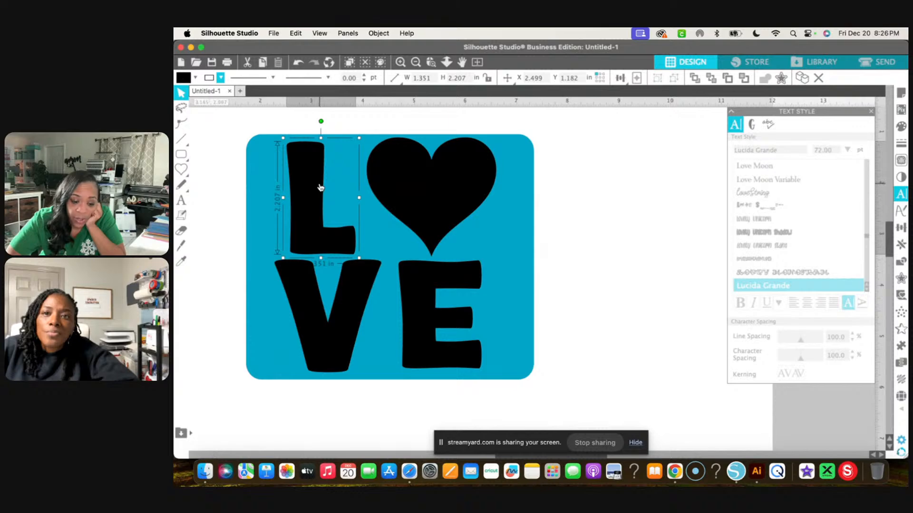
pyautogui.press('Right')
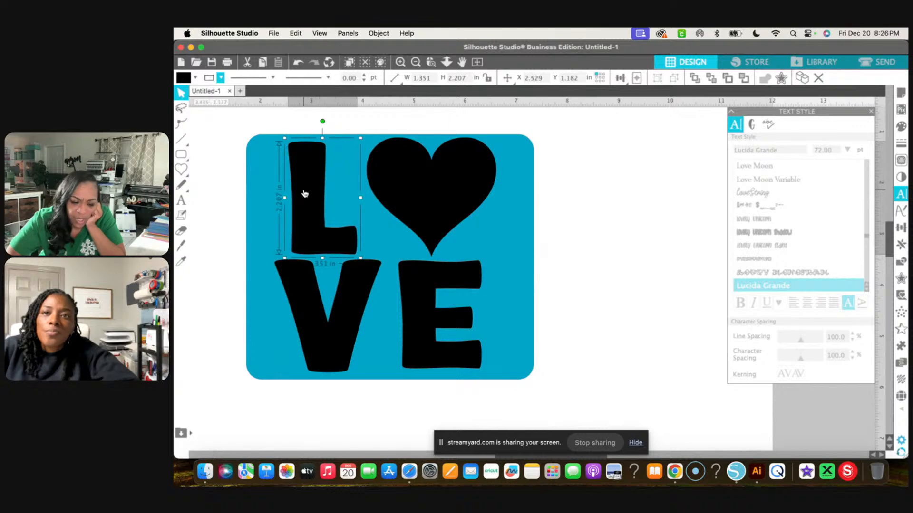
pyautogui.moveTo(285, 200); pyautogui.dragTo(282, 198)
# Step: Nudge the heart slightly right and down to even its spacing from the L, and clear the selection
pyautogui.doubleClick(411, 187)
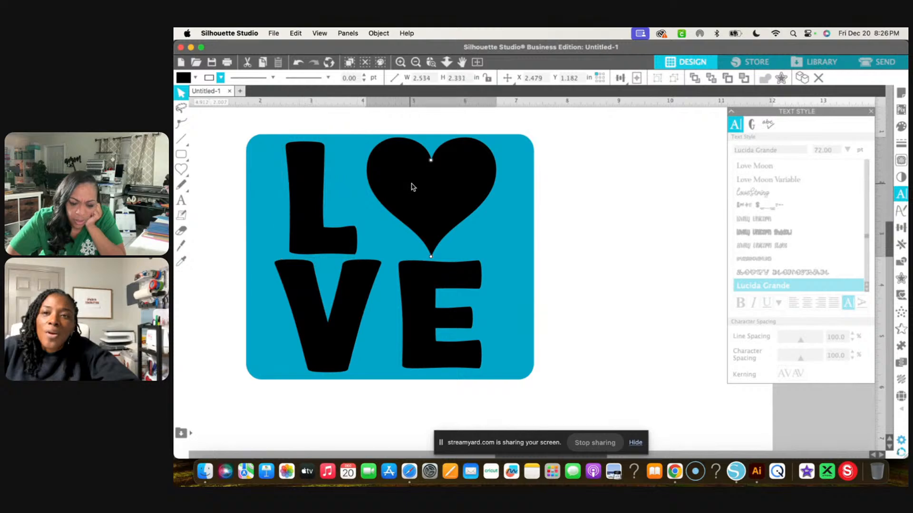
pyautogui.press('Escape')
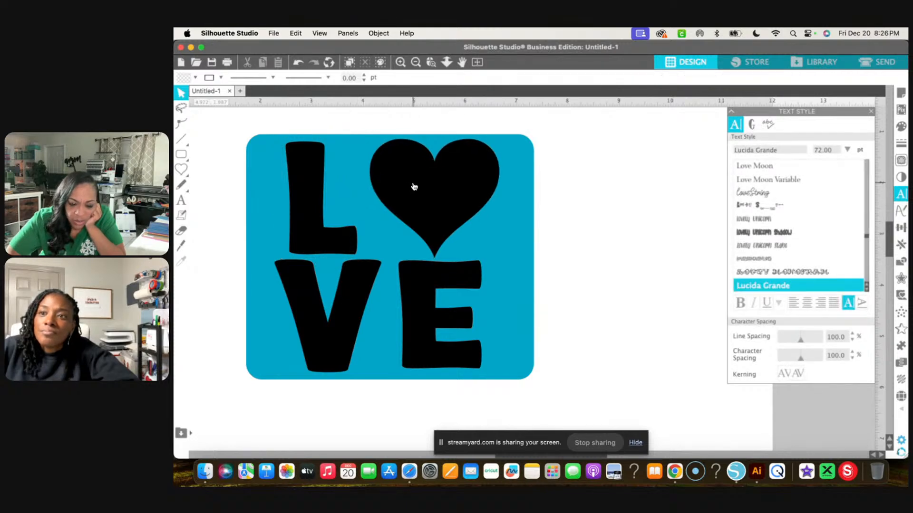
pyautogui.click(413, 187)
pyautogui.click(420, 289)
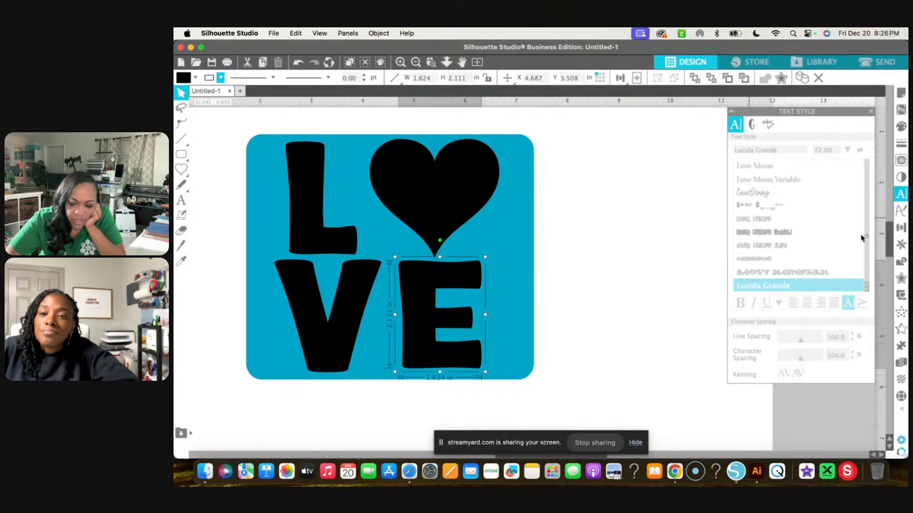
pyautogui.click(651, 257)
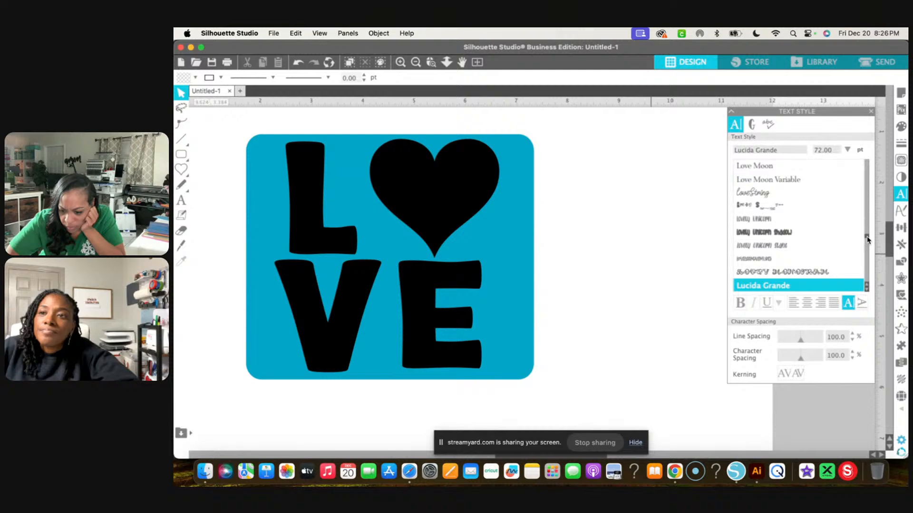
# Step: Look up the Fresh Juice font among the recently used fonts
pyautogui.moveTo(867, 240); pyautogui.dragTo(866, 160)
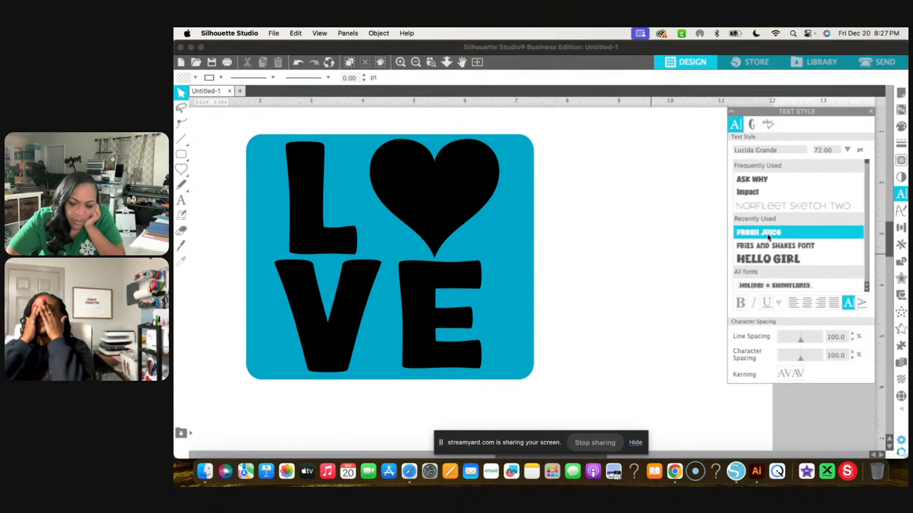
pyautogui.click(582, 224)
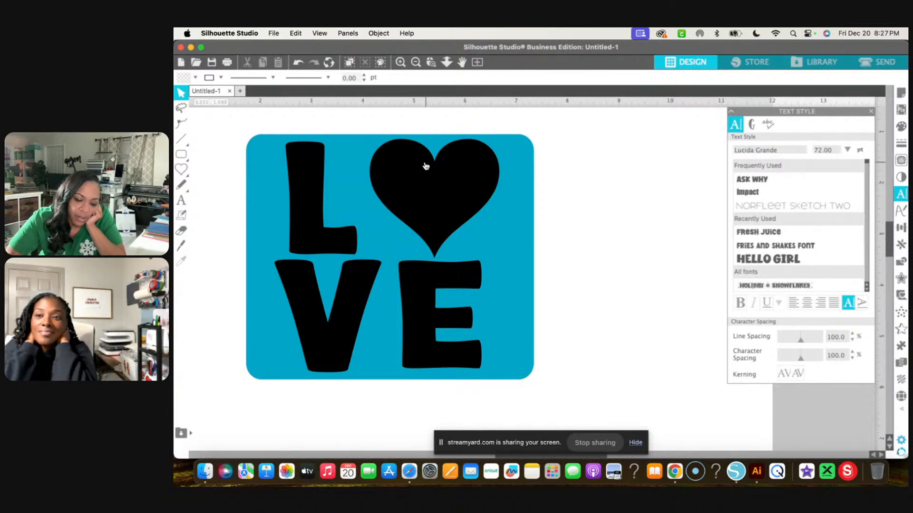
pyautogui.click(181, 200)
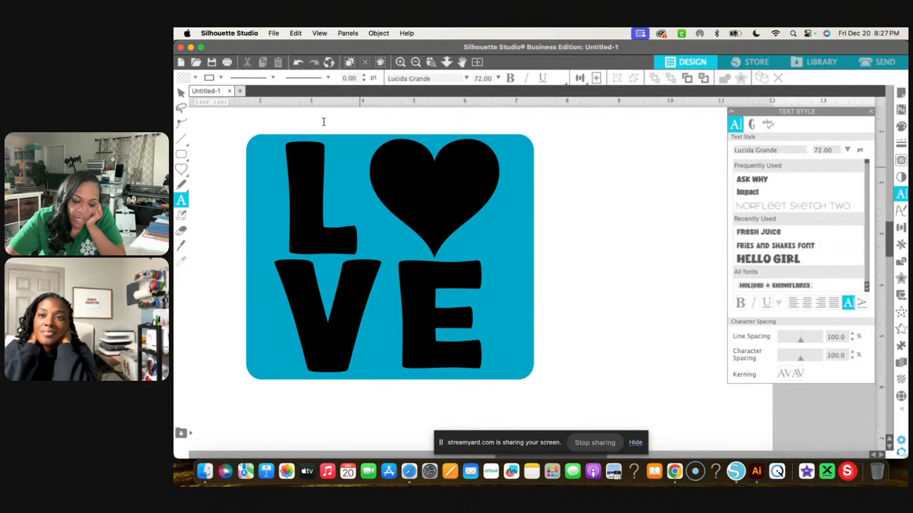
pyautogui.click(181, 93)
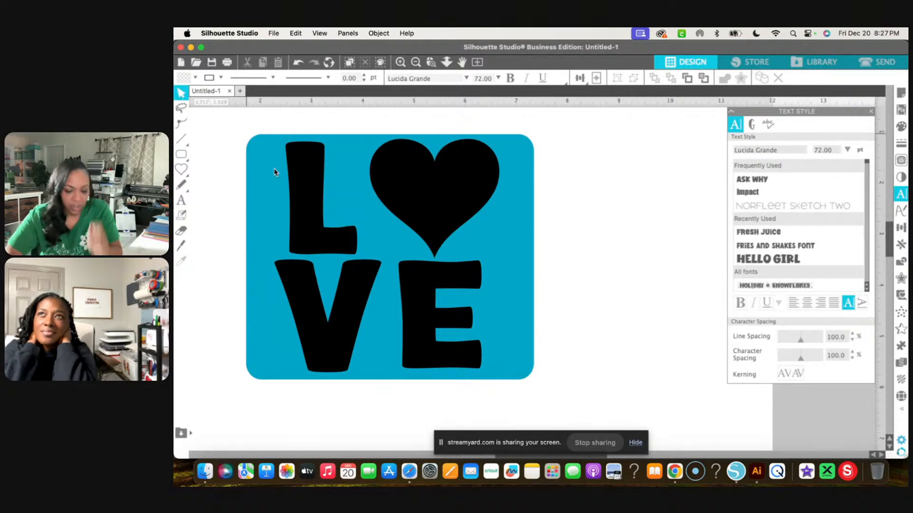
# Step: Copy the L, heart, V and E together into the blank area right of the blue rectangle
pyautogui.click(303, 195)
pyautogui.keyDown('shift'); pyautogui.click(442, 183); pyautogui.keyUp('shift')
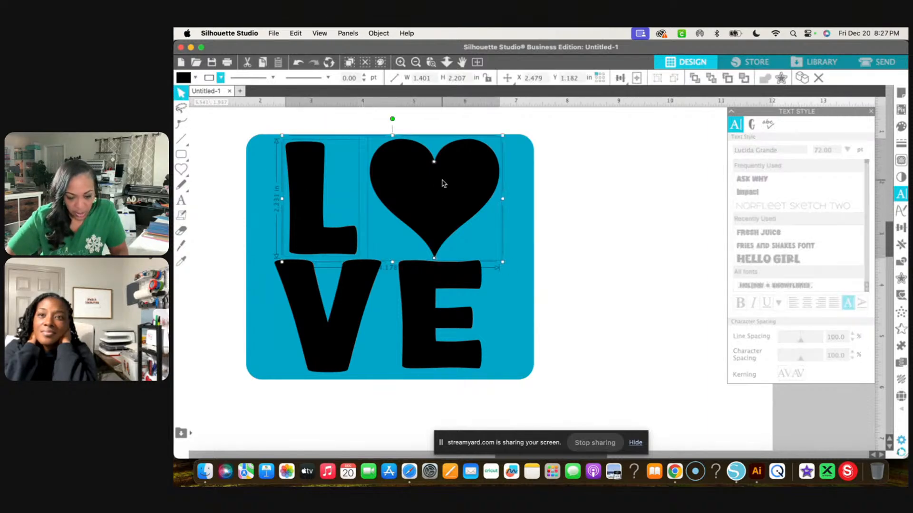
pyautogui.keyDown('shift'); pyautogui.click(350, 330); pyautogui.keyUp('shift')
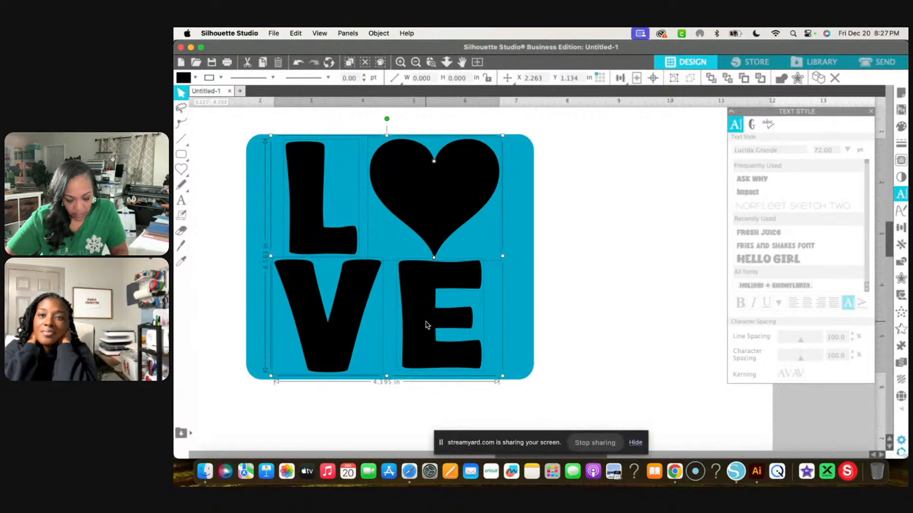
pyautogui.moveTo(425, 322); pyautogui.dragTo(697, 316)
# Step: Group the copied LOVE shapes and park the group off the page at about X 13.06, Y 3.51 in
pyautogui.rightClick(693, 303)
pyautogui.scroll(-5, 705, 326)
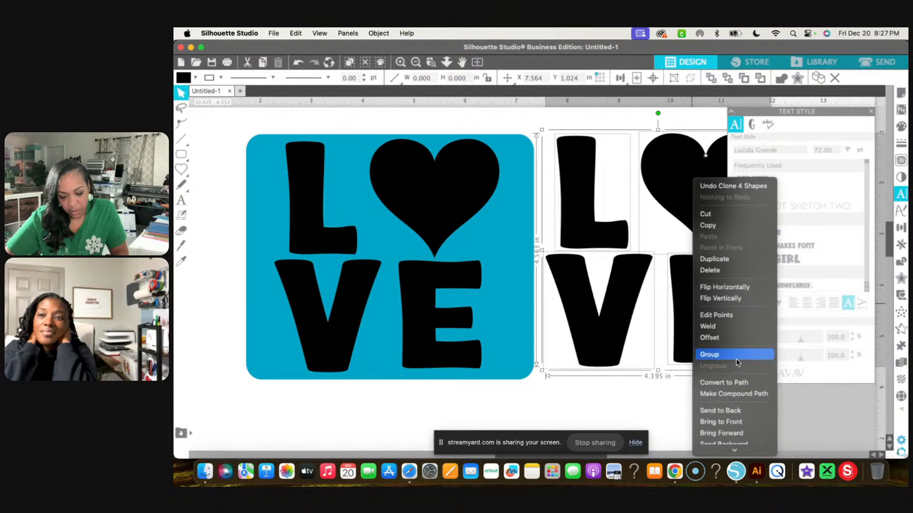
pyautogui.click(732, 354)
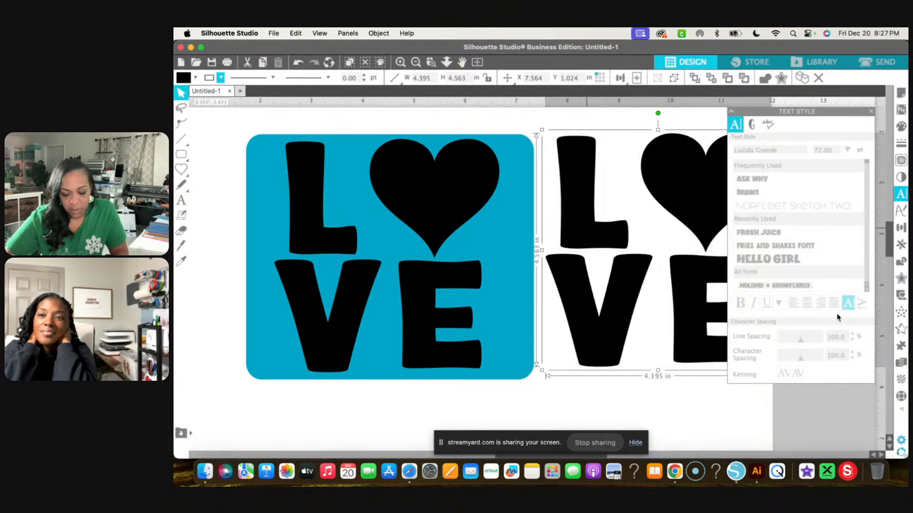
pyautogui.moveTo(587, 234)
pyautogui.mouseDown()
pyautogui.moveTo(768, 336)
pyautogui.moveTo(868, 356)
pyautogui.mouseUp()
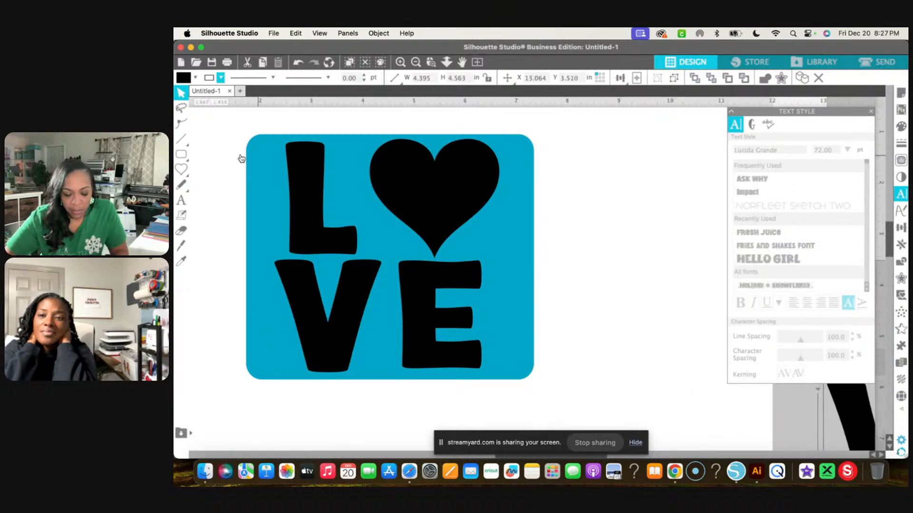
# Step: Make a compound path from the L, heart, V and E on the blue rectangle, and clear the selection
pyautogui.click(306, 191)
pyautogui.keyDown('shift'); pyautogui.click(414, 187); pyautogui.keyUp('shift')
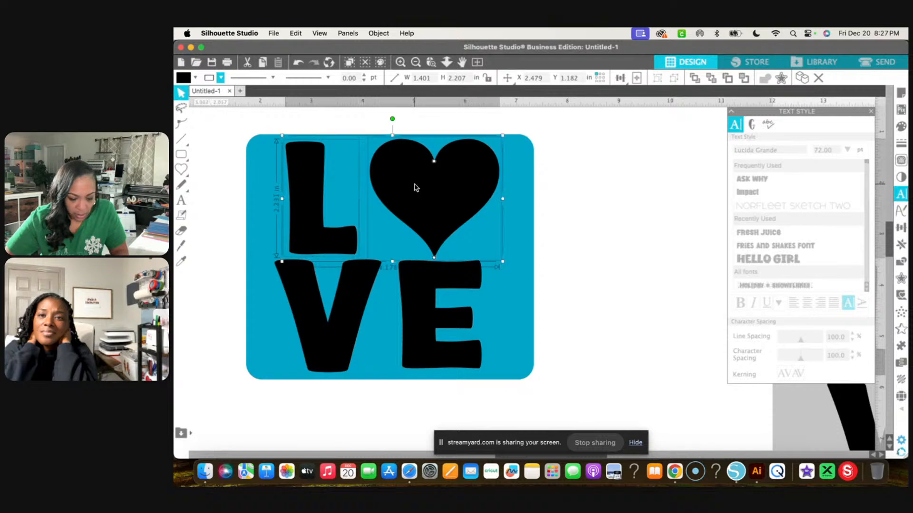
pyautogui.keyDown('shift'); pyautogui.click(346, 317); pyautogui.keyUp('shift')
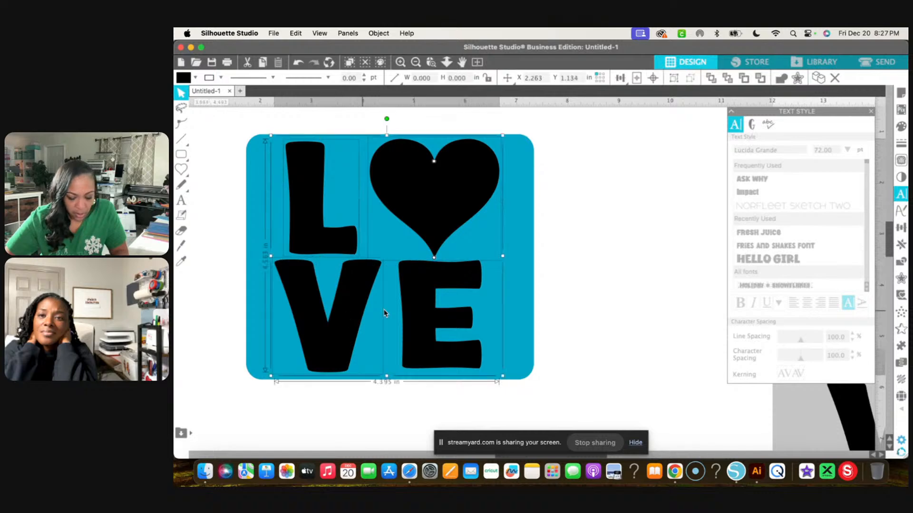
pyautogui.rightClick(418, 314)
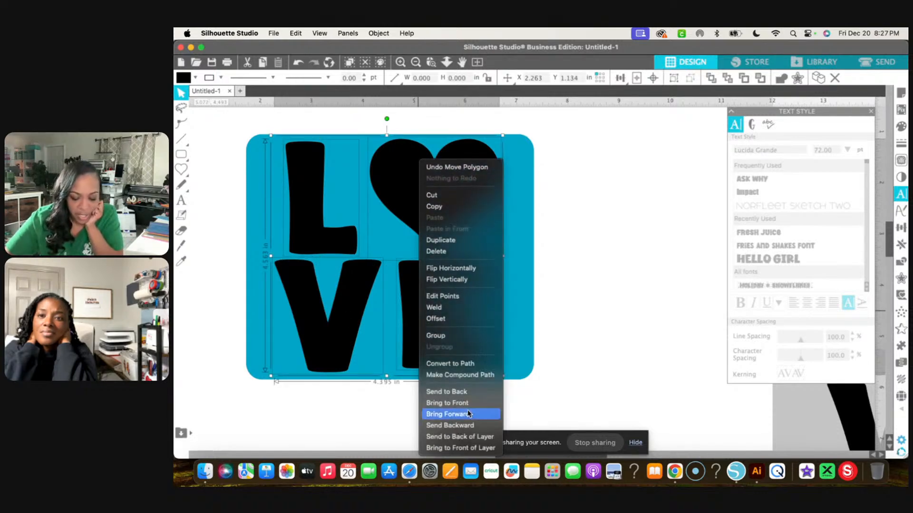
pyautogui.click(468, 374)
pyautogui.click(595, 269)
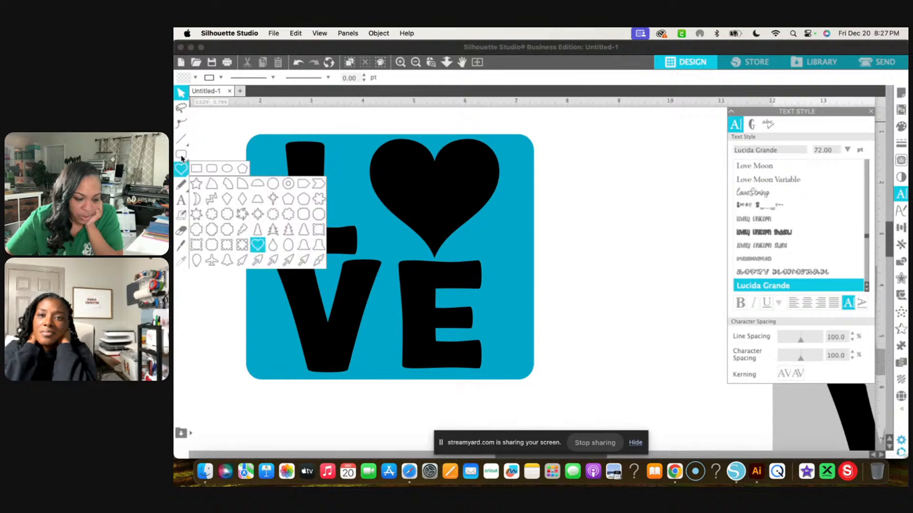
# Step: Draw a circle about 0.729 in across in the blue rectangle's upper-left corner, fill it red and change its outline colour
pyautogui.moveTo(182, 156)
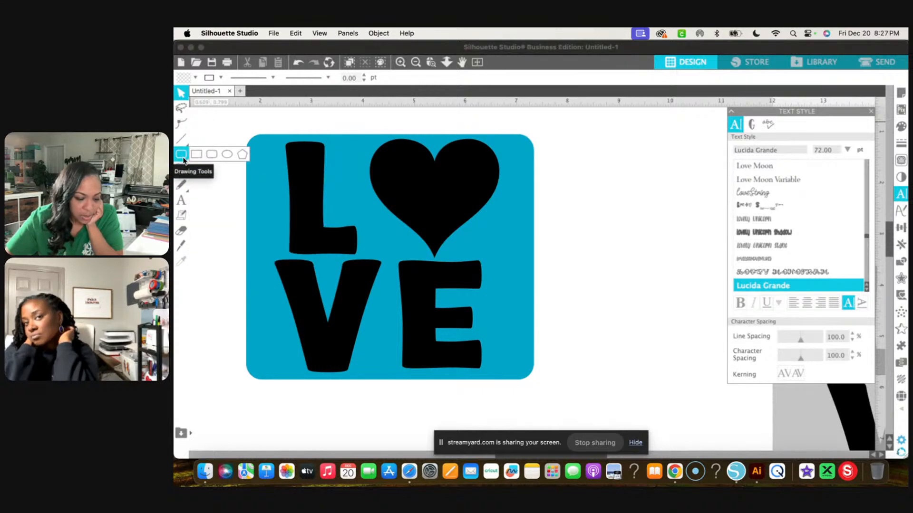
pyautogui.click(228, 154)
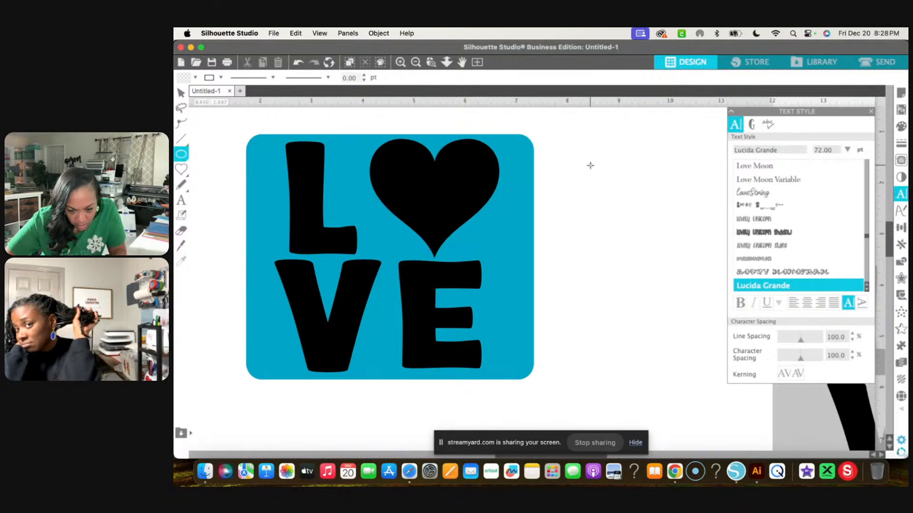
pyautogui.moveTo(590, 165); pyautogui.dragTo(270, 159)
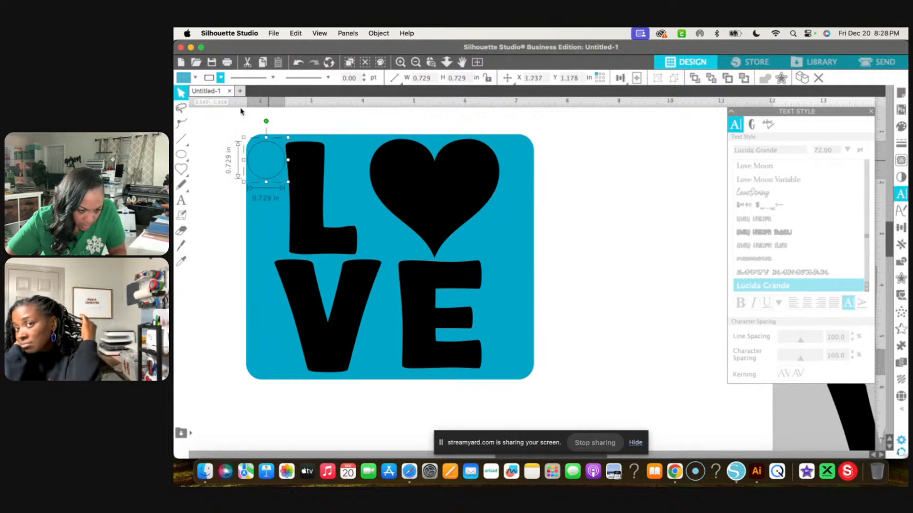
pyautogui.click(195, 77)
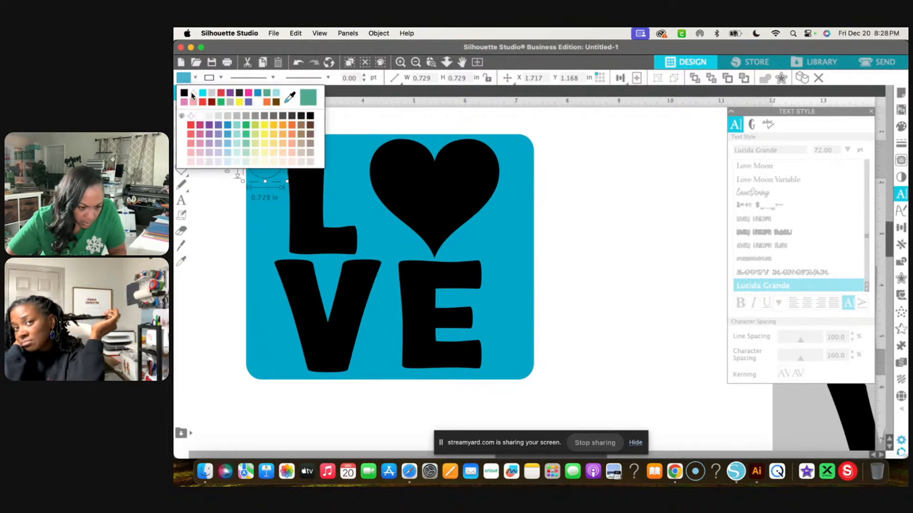
pyautogui.click(203, 102)
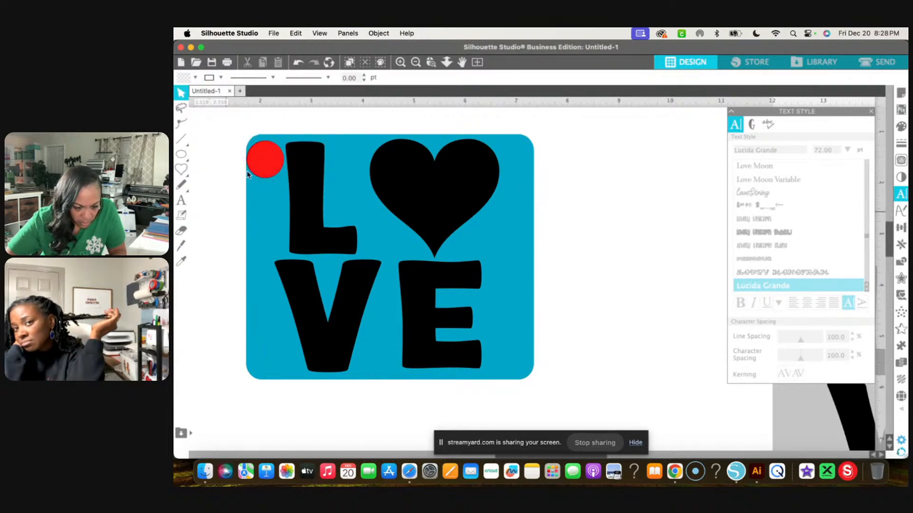
pyautogui.click(222, 77)
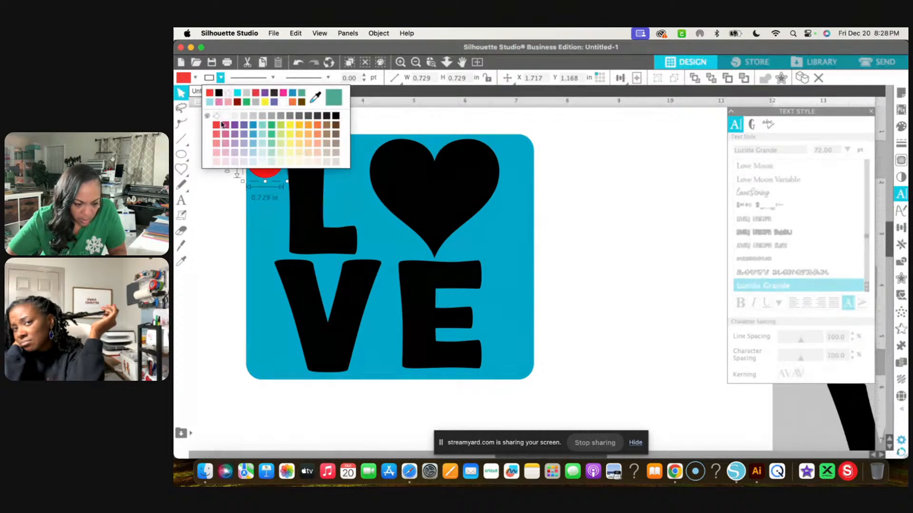
pyautogui.click(233, 95)
pyautogui.click(220, 198)
# Step: Move the red circle onto the upper left edge of the L and shrink it to about 0.634 in across
pyautogui.moveTo(265, 170); pyautogui.dragTo(285, 181)
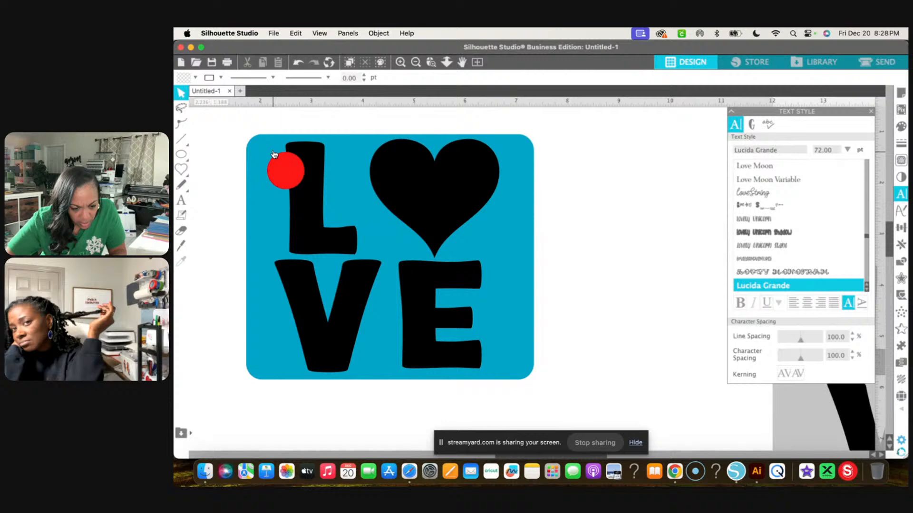
pyautogui.click(291, 175)
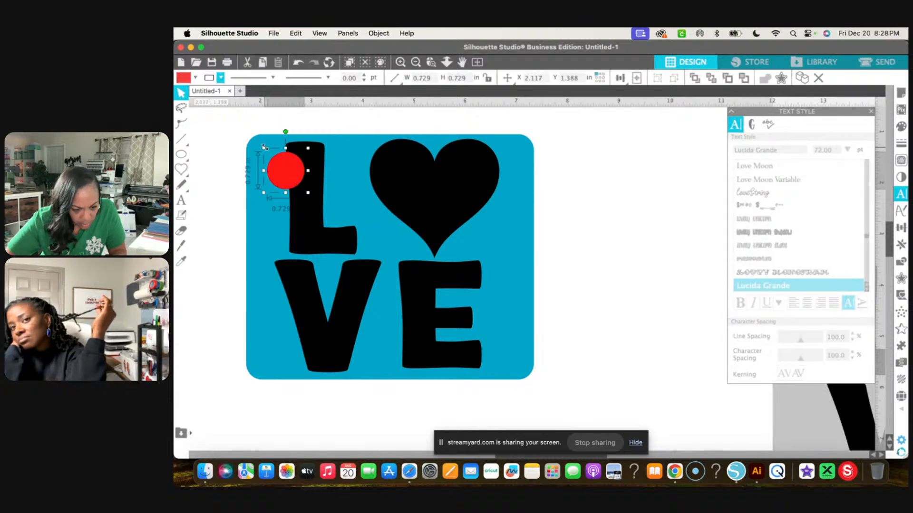
pyautogui.moveTo(264, 147); pyautogui.dragTo(284, 170)
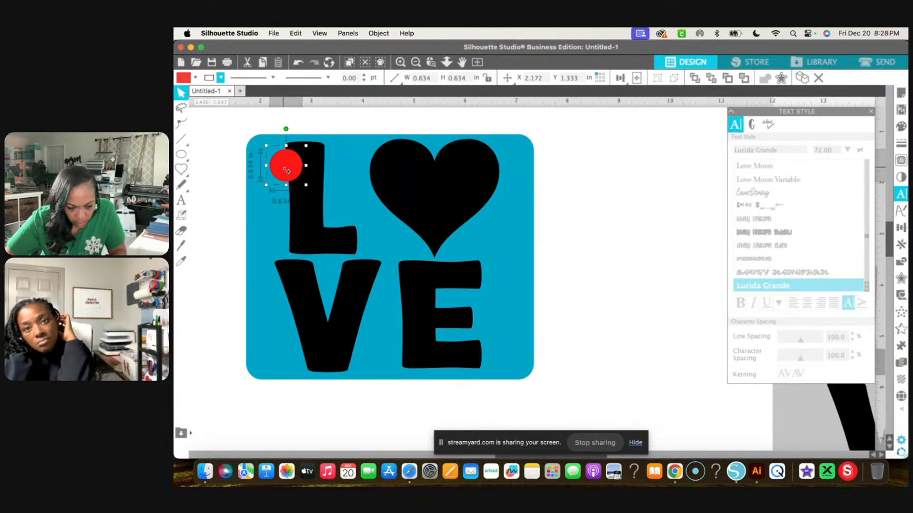
# Step: Place copies of the red circle on the left edges of the heart, the V and the E
pyautogui.moveTo(284, 170); pyautogui.dragTo(492, 170)
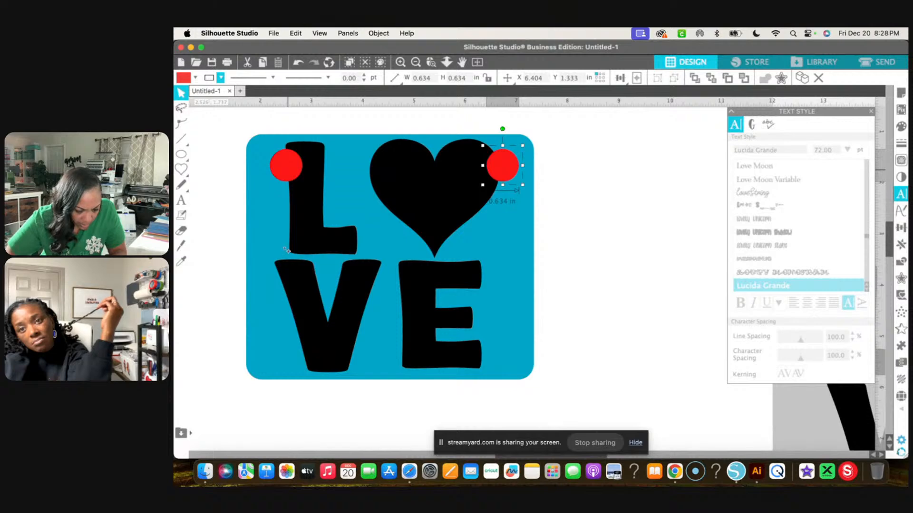
pyautogui.moveTo(287, 250); pyautogui.dragTo(283, 298)
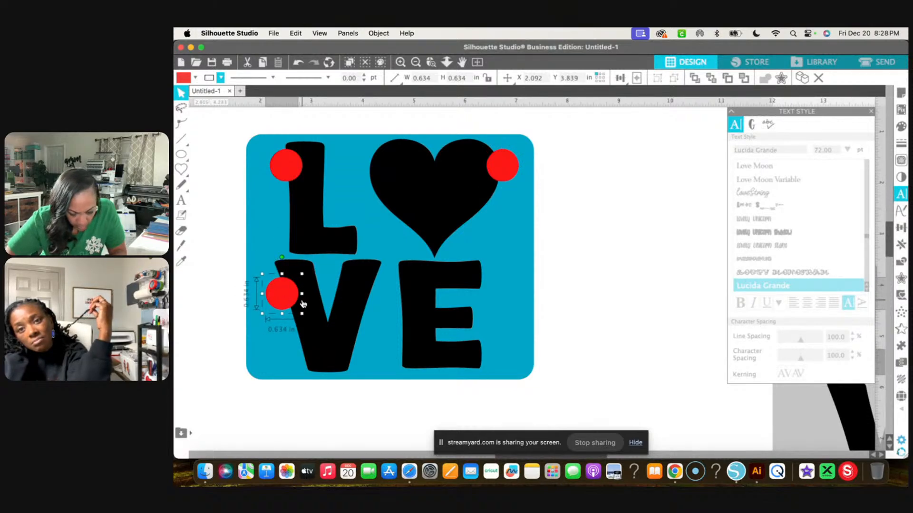
pyautogui.moveTo(292, 299); pyautogui.dragTo(406, 303)
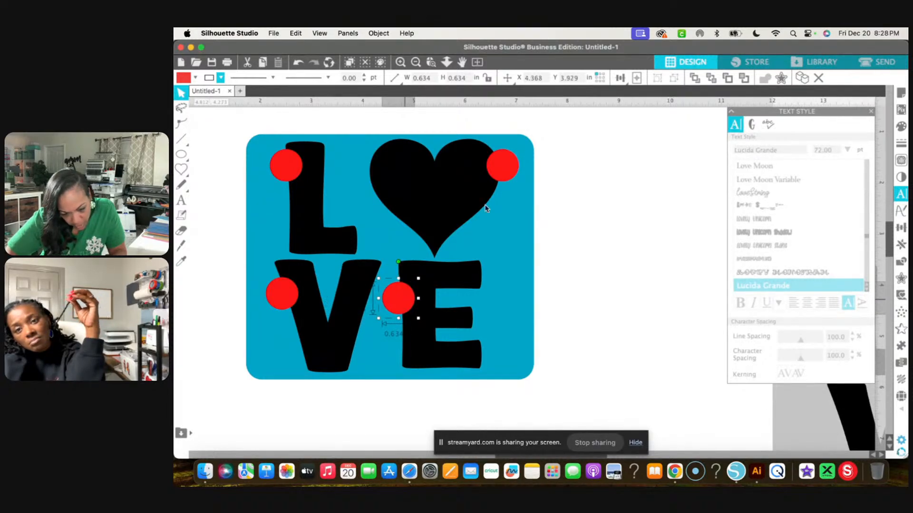
pyautogui.moveTo(497, 169)
pyautogui.mouseDown()
pyautogui.moveTo(383, 188)
pyautogui.moveTo(364, 172)
pyautogui.moveTo(509, 178)
pyautogui.moveTo(500, 166)
pyautogui.mouseUp()
pyautogui.click(371, 305)
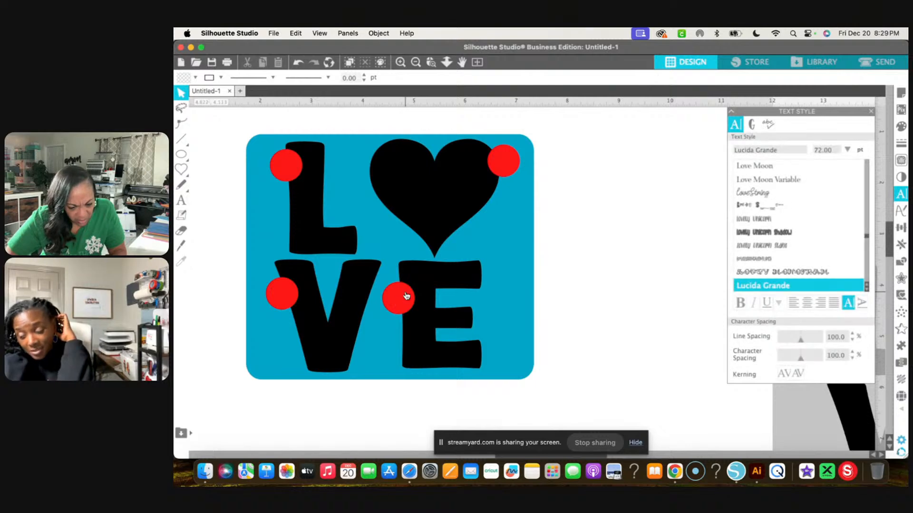
pyautogui.moveTo(500, 170); pyautogui.dragTo(377, 167)
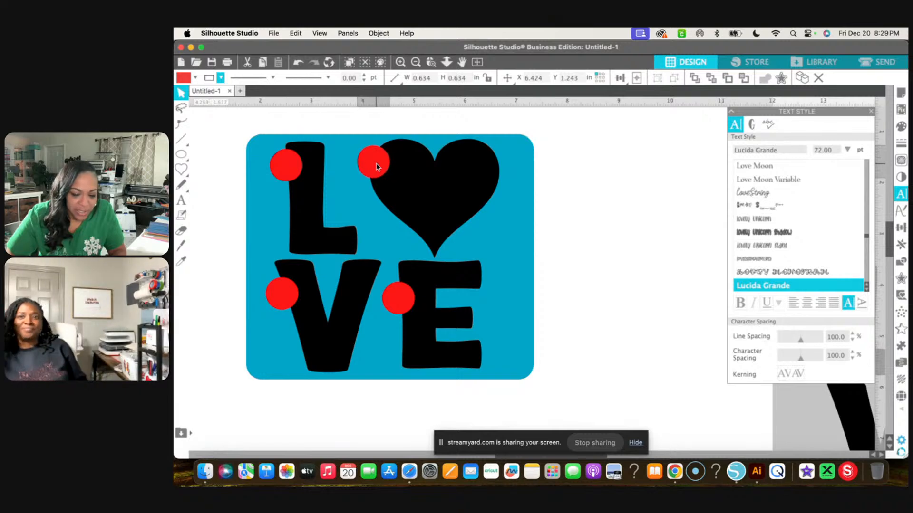
# Step: Release the compound path of the black LOVE shapes and clear the selection
pyautogui.click(325, 236)
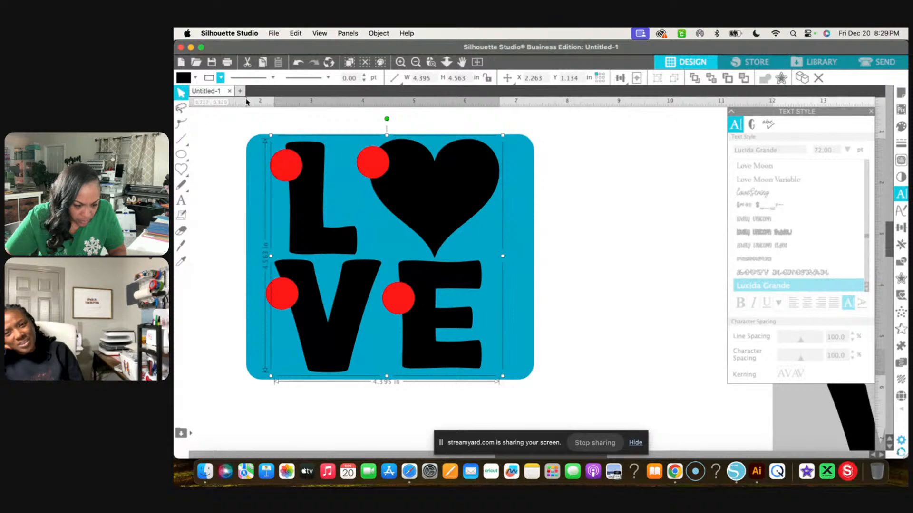
pyautogui.click(584, 194)
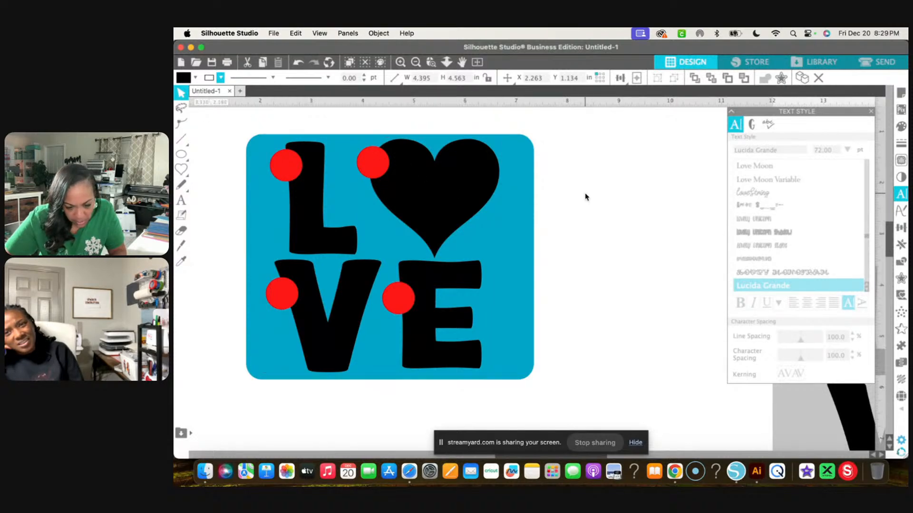
pyautogui.click(445, 184)
pyautogui.rightClick(445, 186)
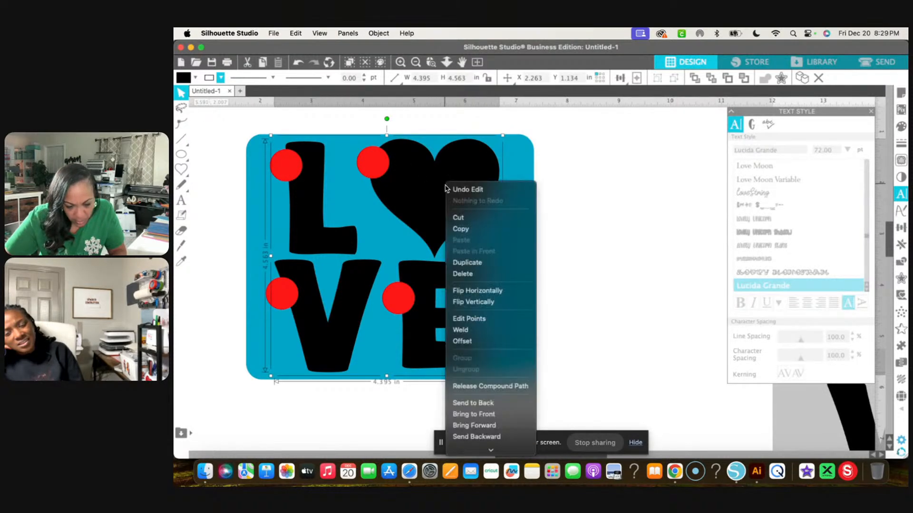
pyautogui.click(510, 391)
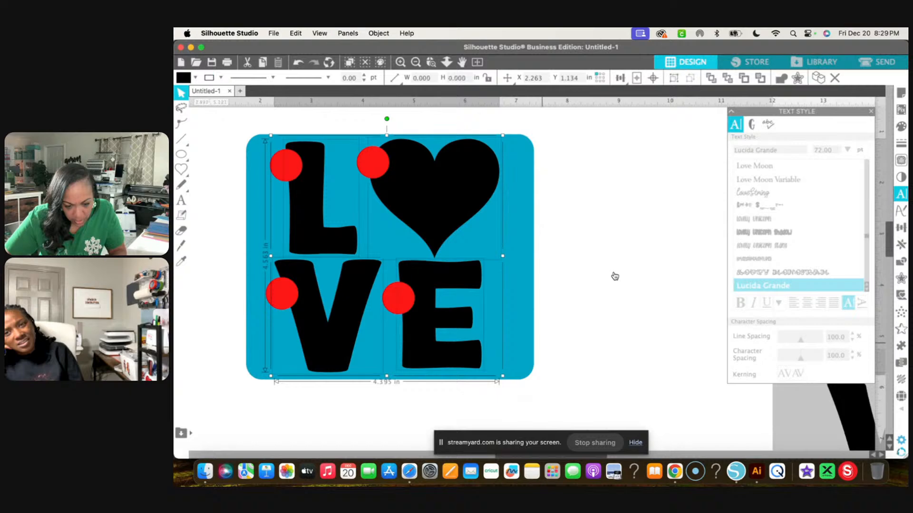
pyautogui.click(613, 275)
# Step: Tilt the heart clockwise and shrink it to about 2.434 × 2.239 in, positioned above the E
pyautogui.click(494, 174)
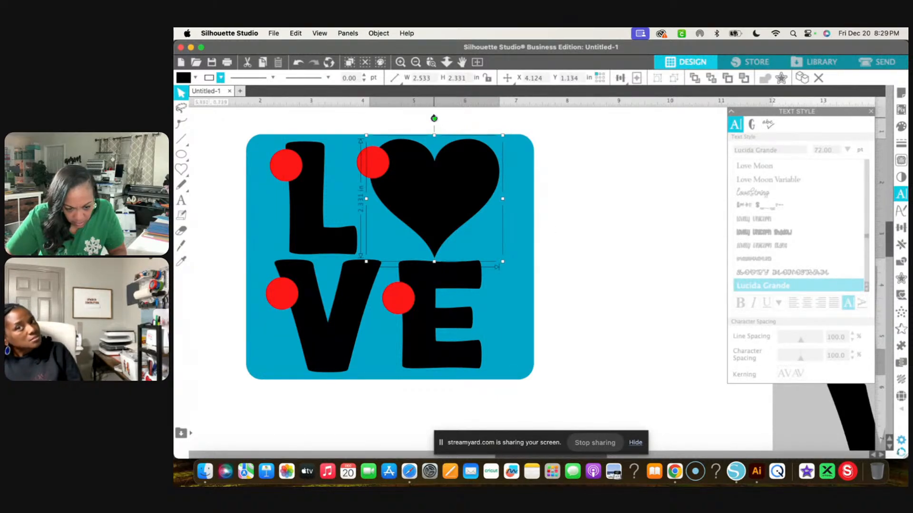
pyautogui.moveTo(434, 119); pyautogui.dragTo(452, 125)
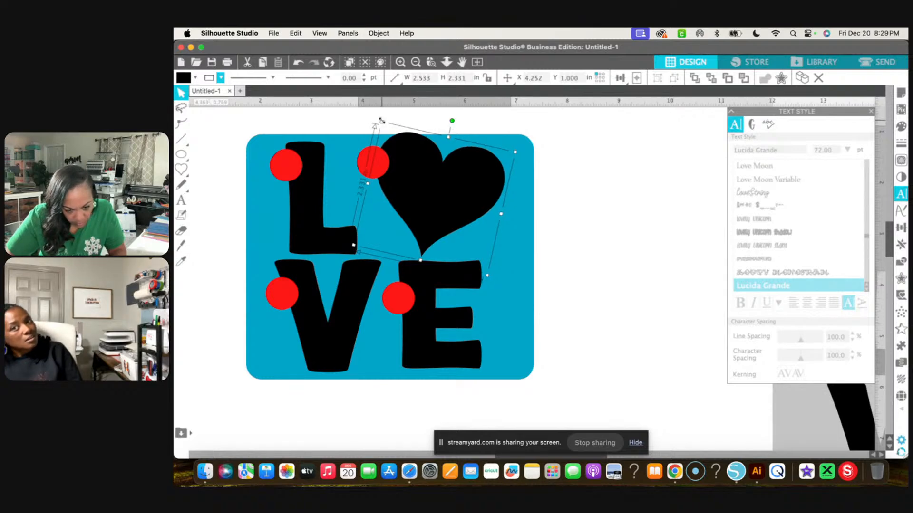
pyautogui.moveTo(382, 123); pyautogui.dragTo(388, 129)
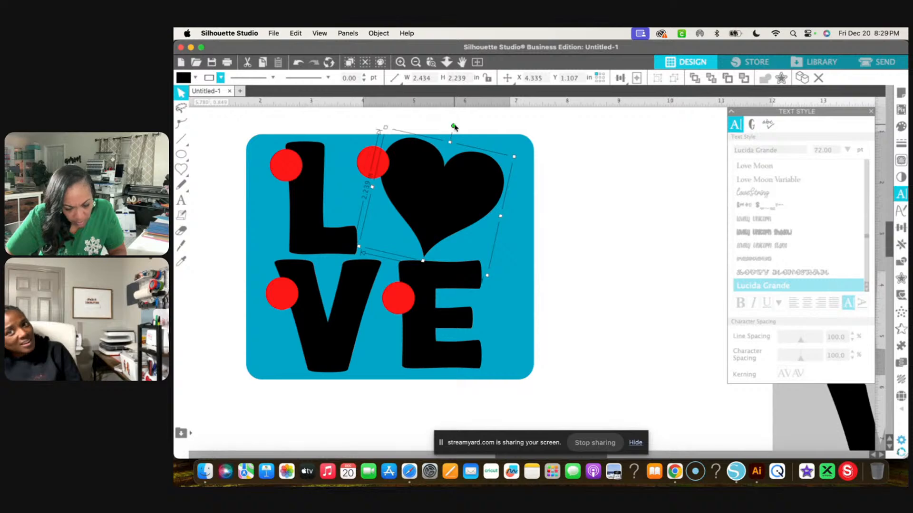
pyautogui.moveTo(454, 127); pyautogui.dragTo(475, 150)
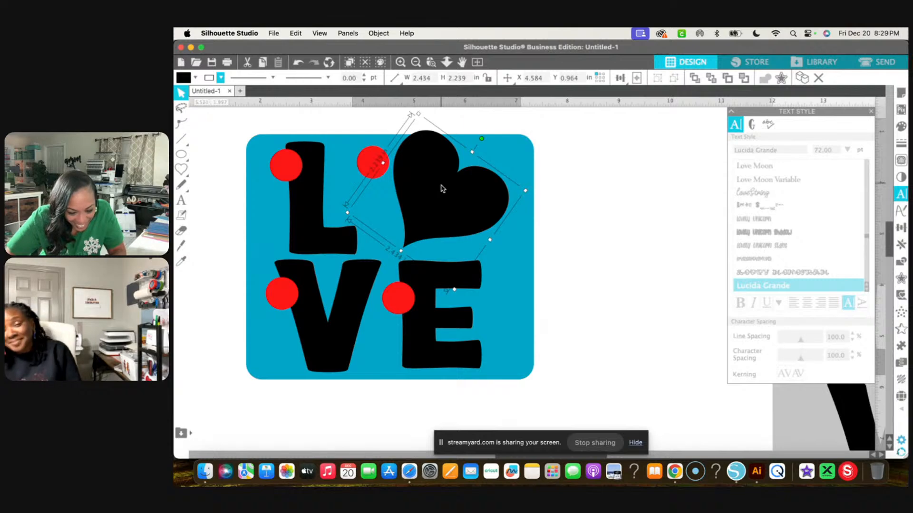
pyautogui.moveTo(442, 189); pyautogui.dragTo(442, 187)
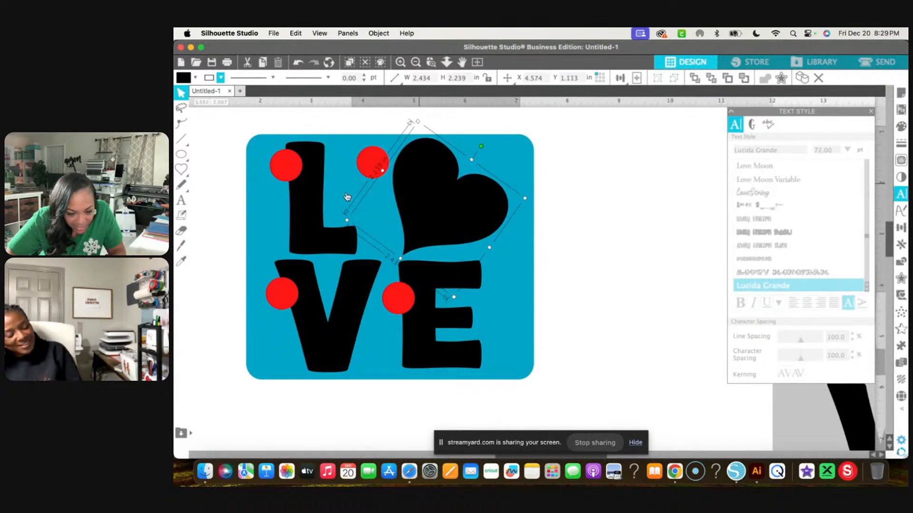
# Step: Edit the L's points to extend its foot to the right, making the letter about 1.587 in wide, and deselect it
pyautogui.click(324, 228)
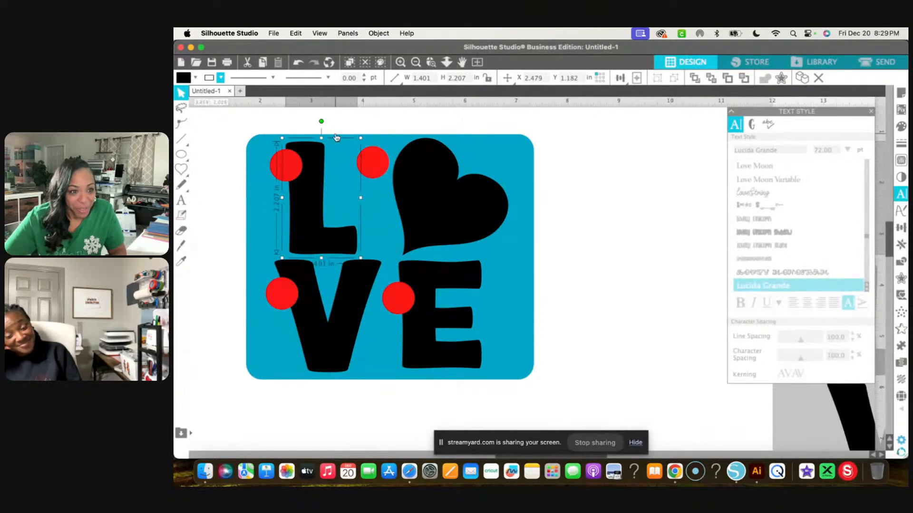
pyautogui.click(400, 63)
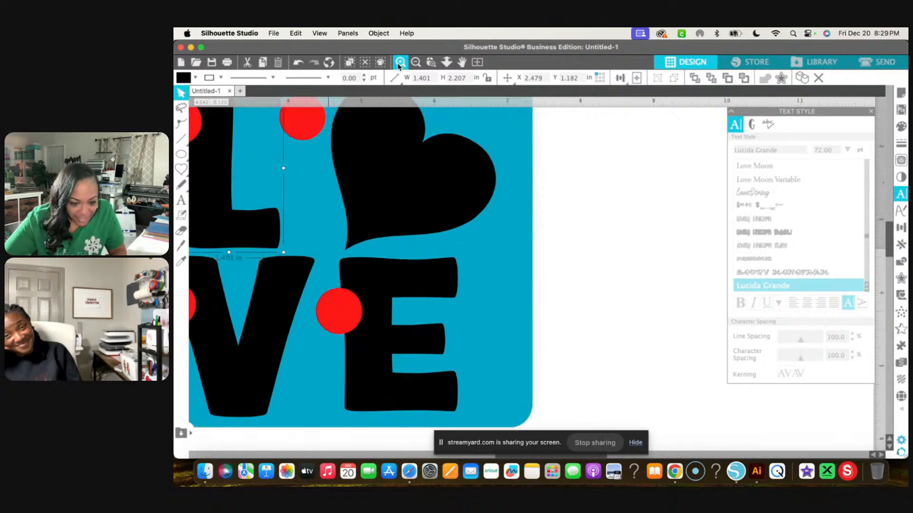
pyautogui.click(400, 64)
pyautogui.hscroll(-3, 292, 267)
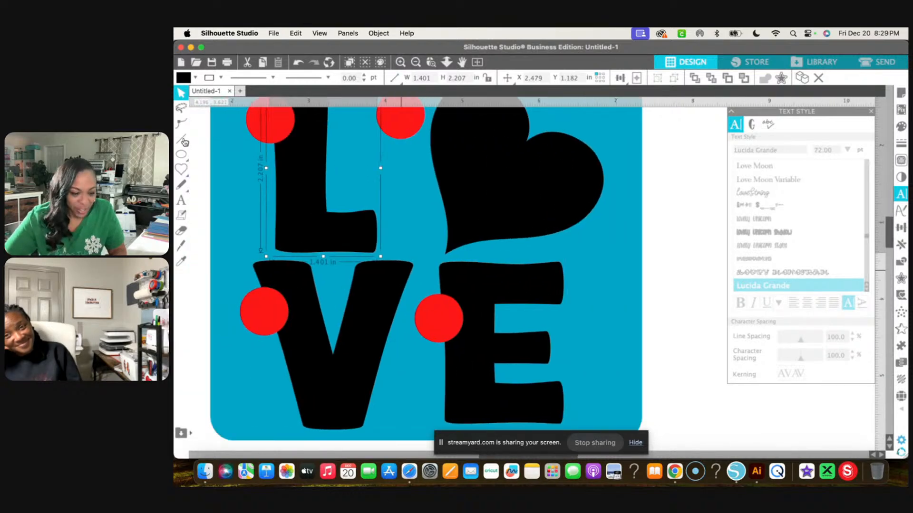
pyautogui.click(182, 124)
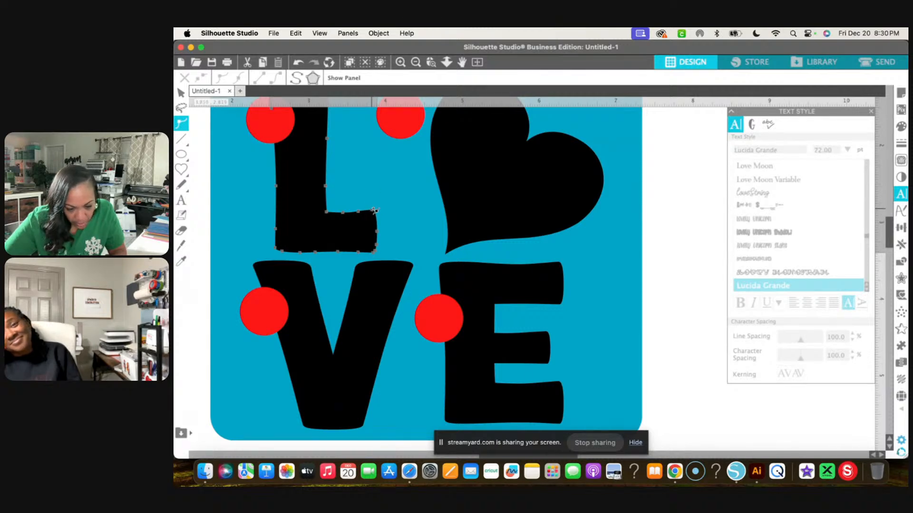
pyautogui.click(373, 211)
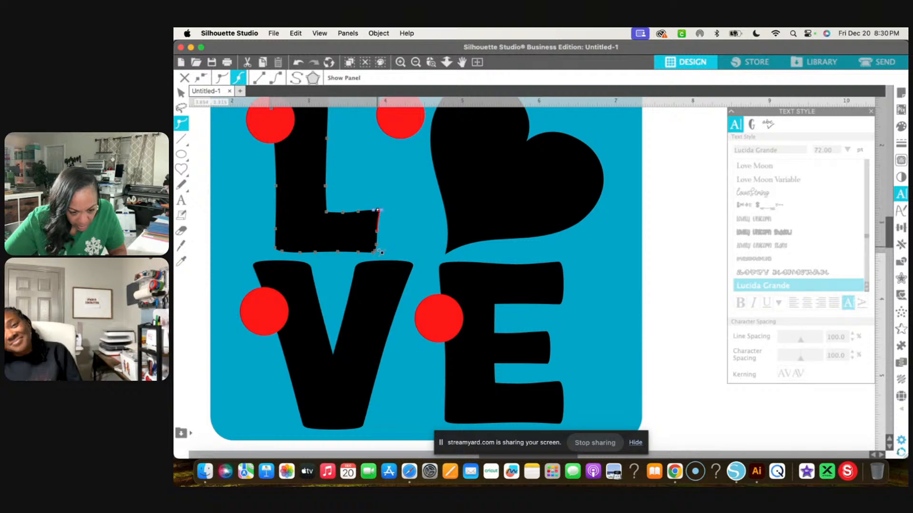
pyautogui.click(378, 252)
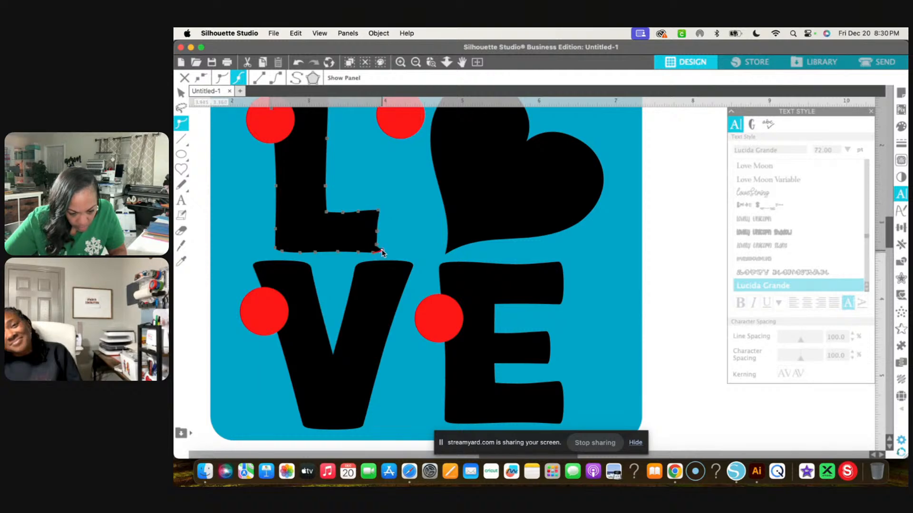
pyautogui.moveTo(386, 254); pyautogui.dragTo(391, 229)
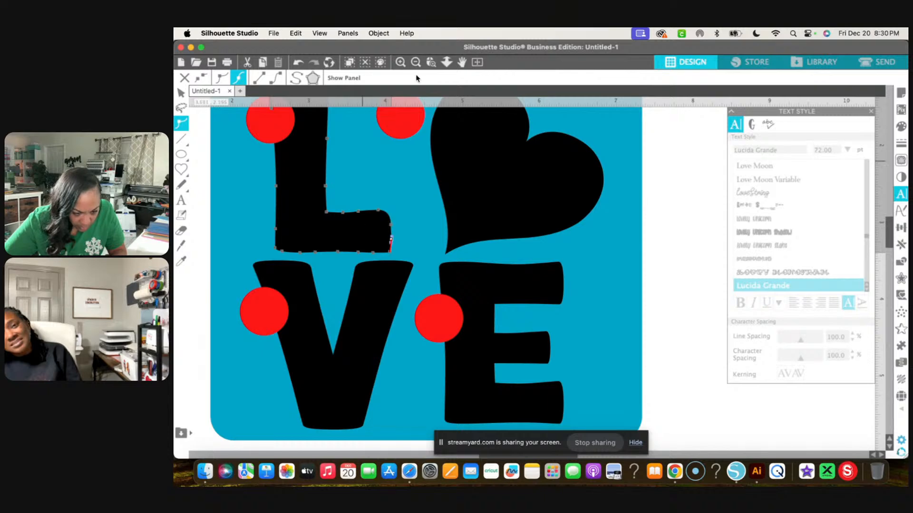
pyautogui.click(400, 62)
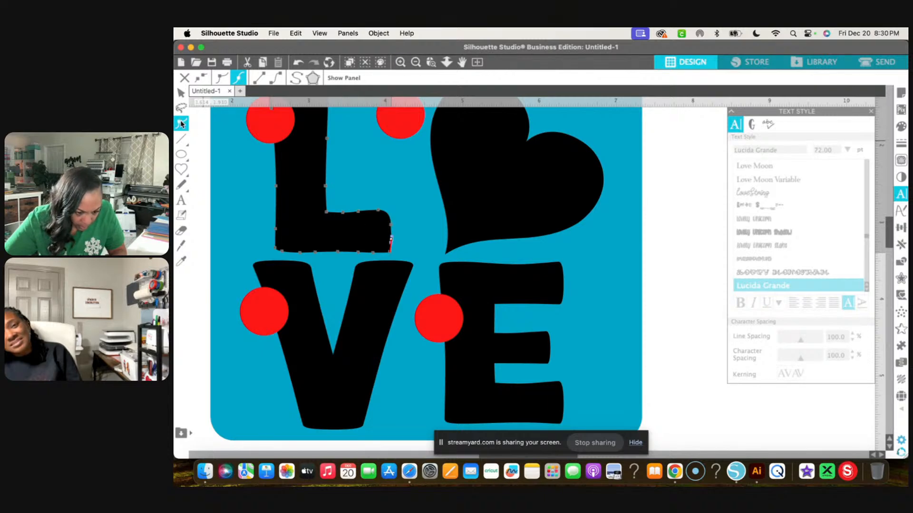
pyautogui.click(181, 93)
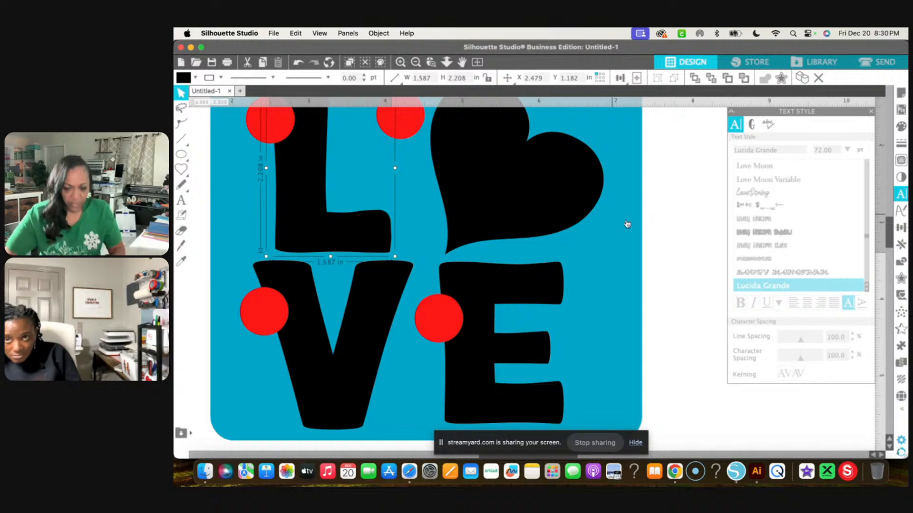
pyautogui.click(674, 222)
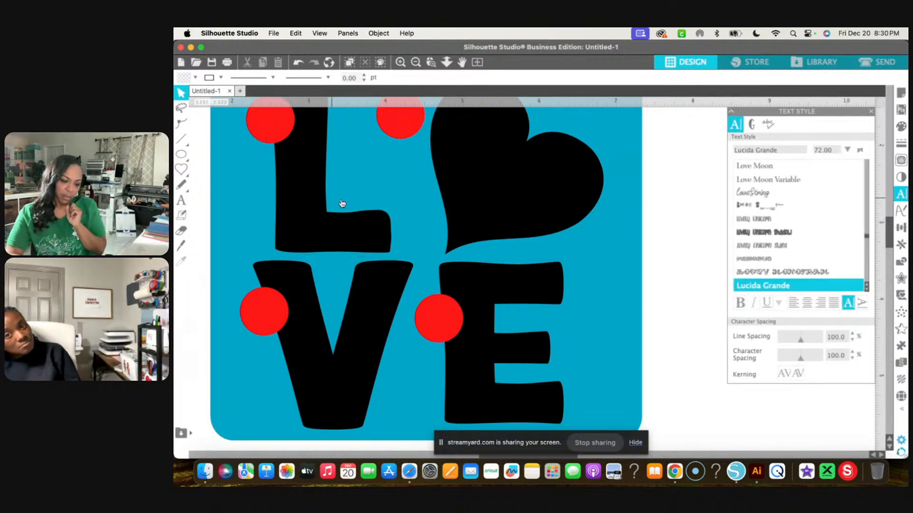
pyautogui.scroll(3, 418, 147)
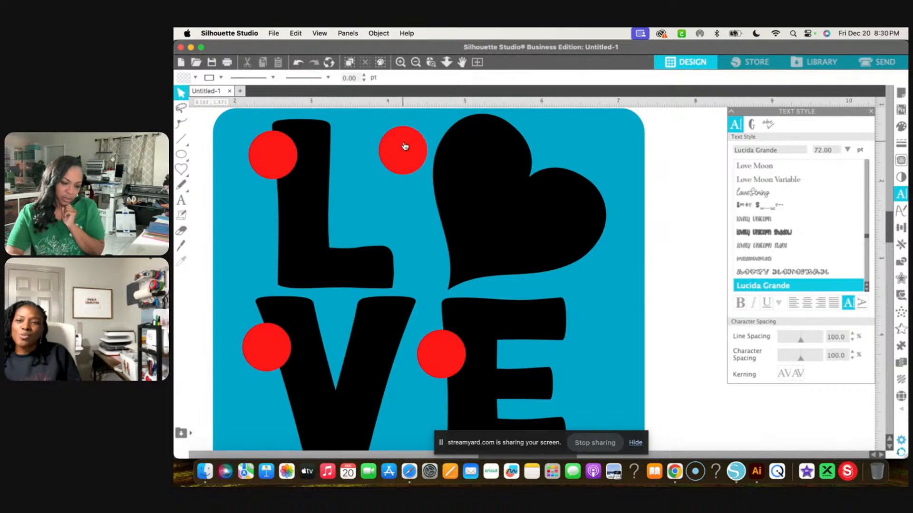
pyautogui.scroll(-3, 416, 65)
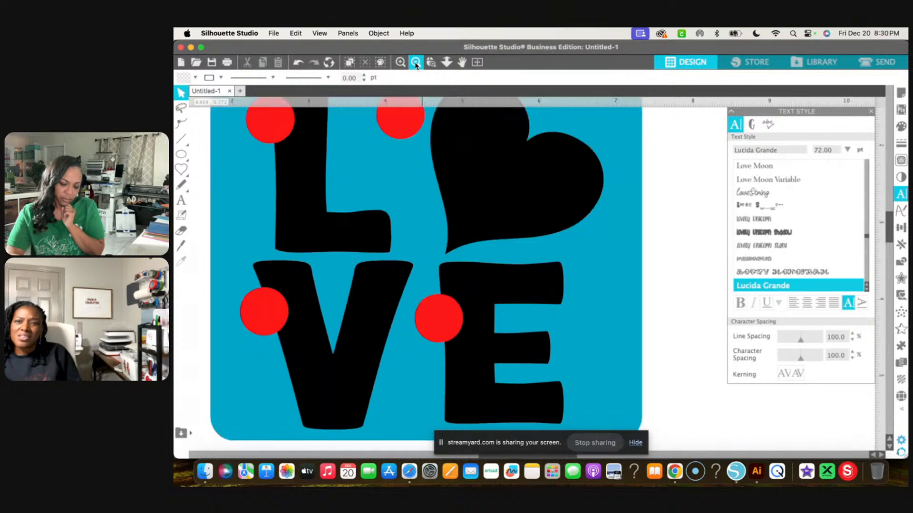
# Step: Check the dimensions of the V, the L, the E and the heart in the LOVE design
pyautogui.click(415, 63)
pyautogui.click(416, 64)
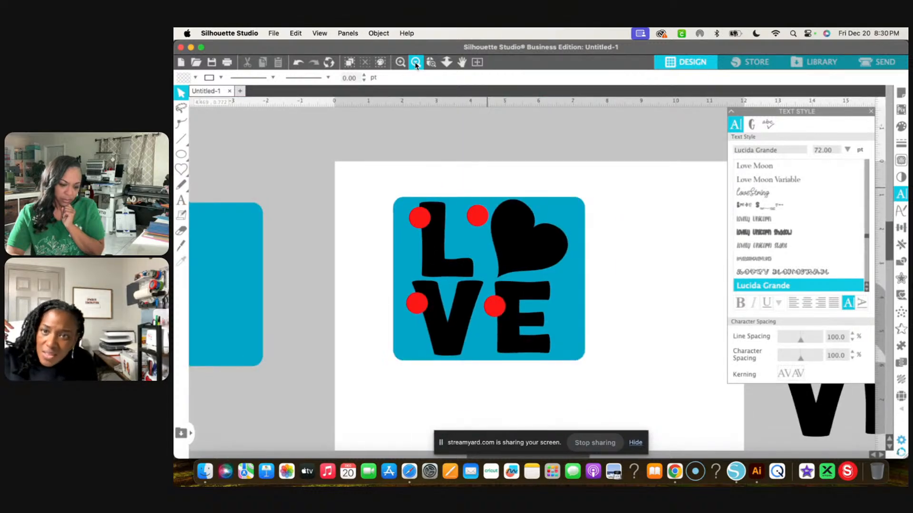
pyautogui.click(416, 63)
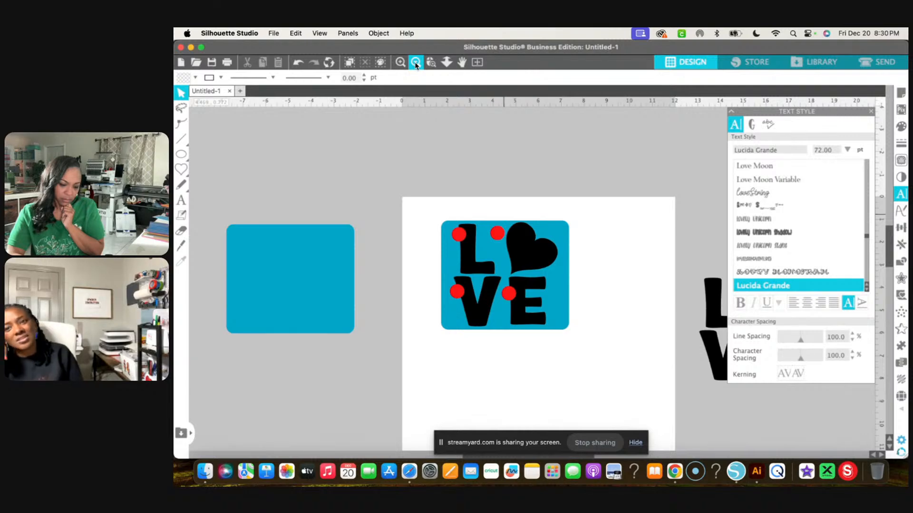
pyautogui.click(470, 252)
pyautogui.click(478, 318)
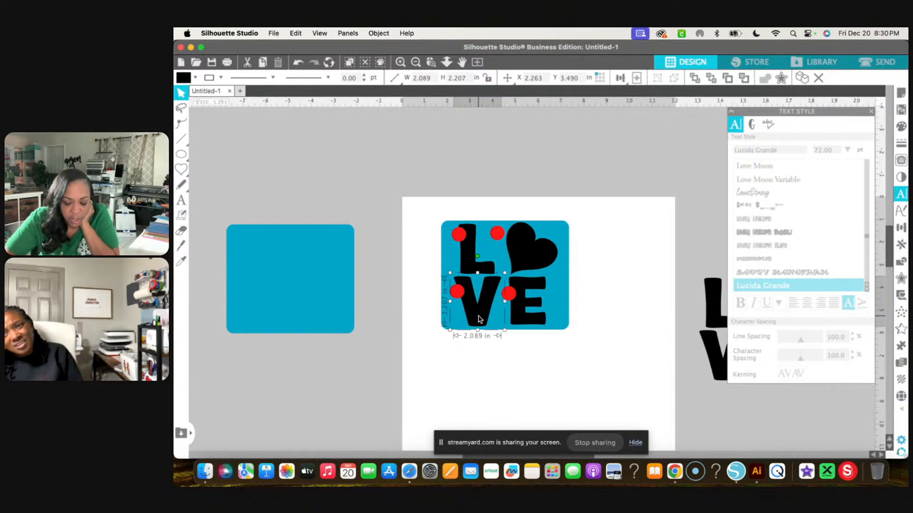
pyautogui.click(469, 256)
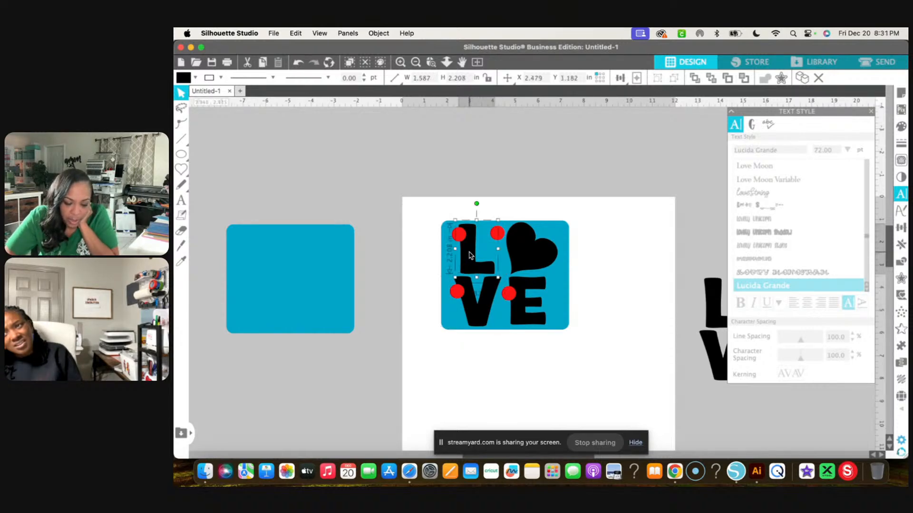
pyautogui.click(520, 312)
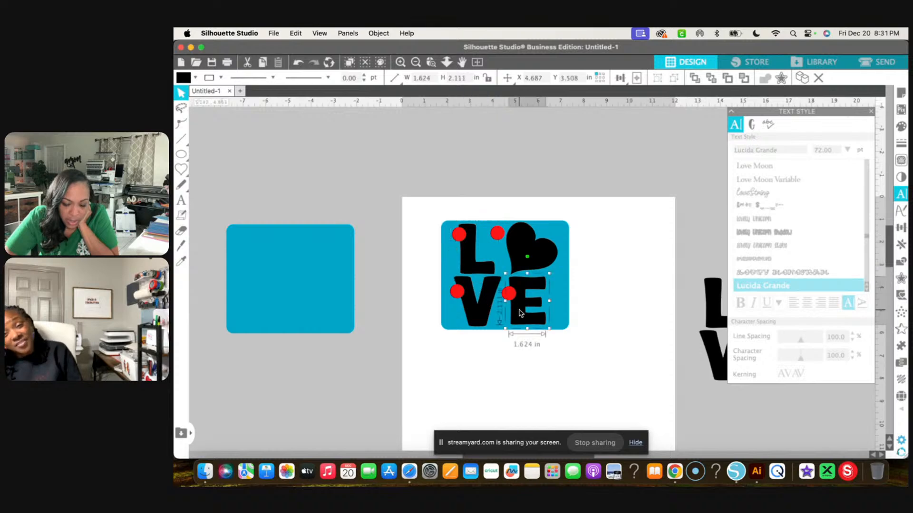
pyautogui.click(522, 257)
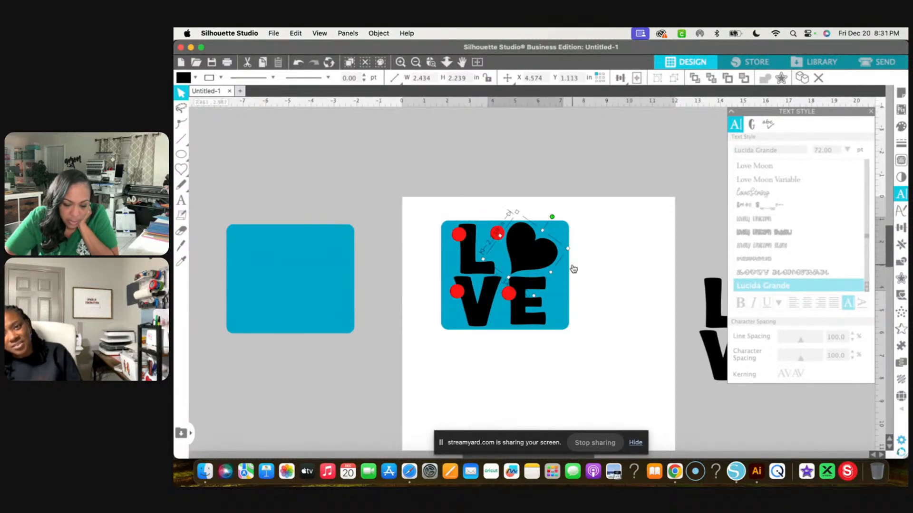
# Step: Move the red circle beside the heart so that it overlaps the heart's left edge
pyautogui.click(569, 182)
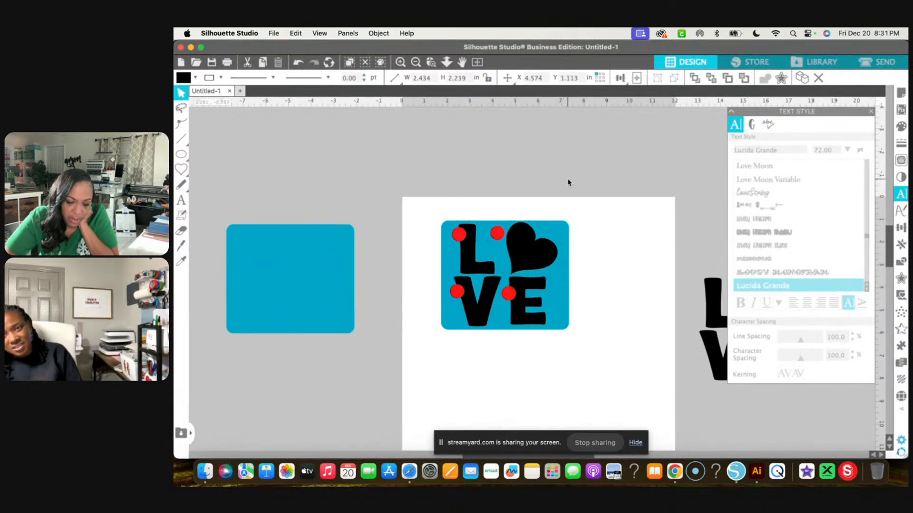
pyautogui.click(506, 233)
pyautogui.moveTo(506, 233); pyautogui.dragTo(511, 239)
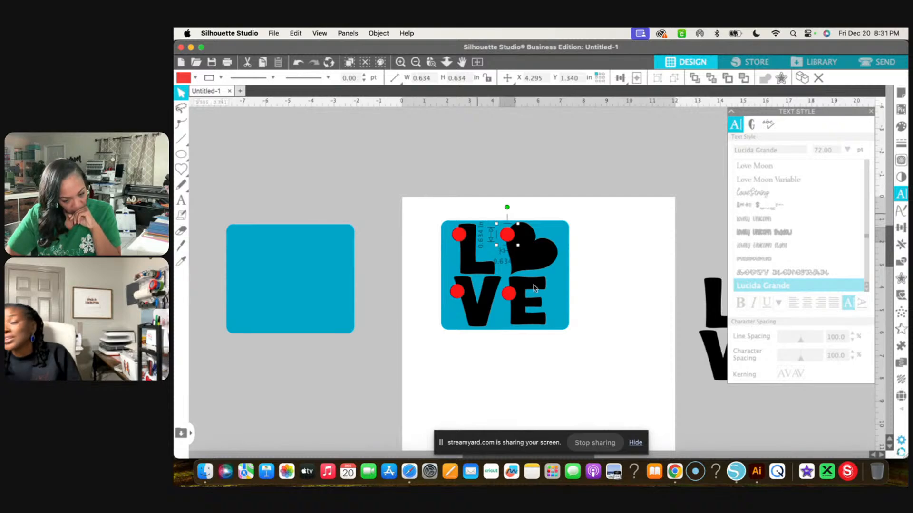
# Step: Stretch the E downward to about 2.201 in tall, keeping its width
pyautogui.click(519, 314)
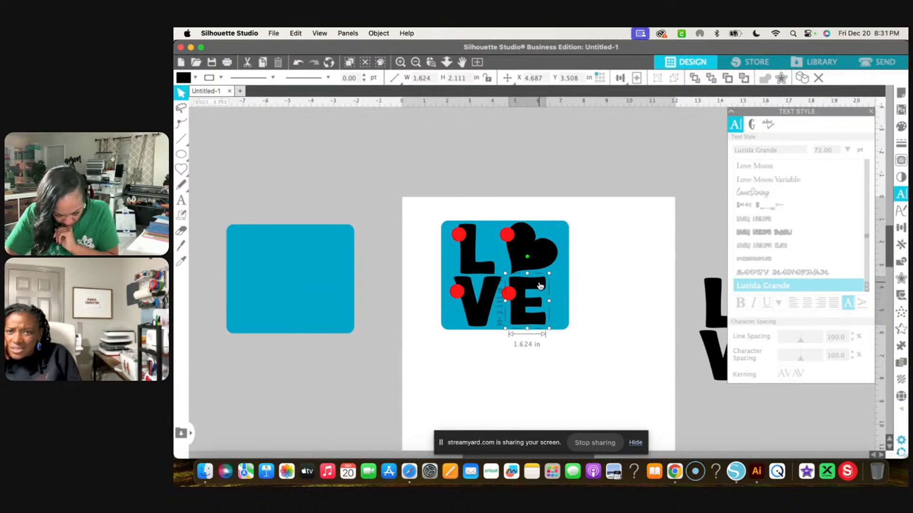
pyautogui.click(472, 311)
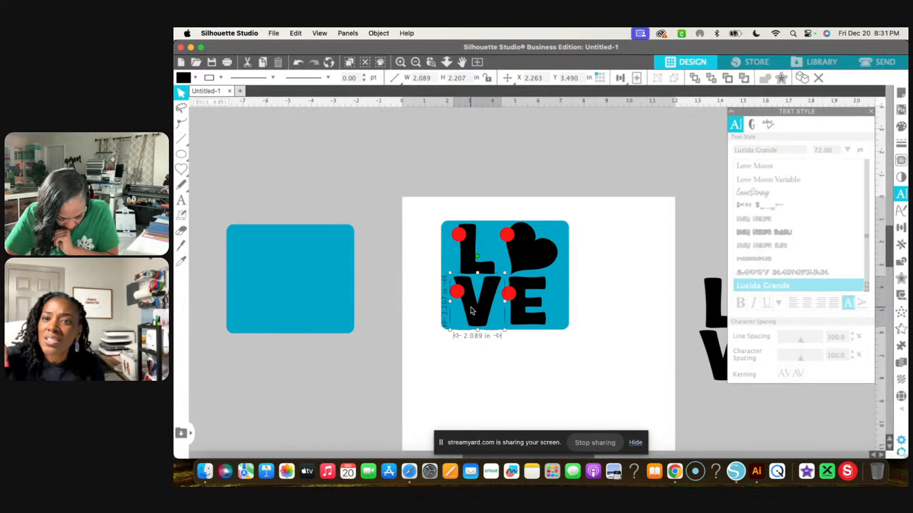
pyautogui.click(519, 315)
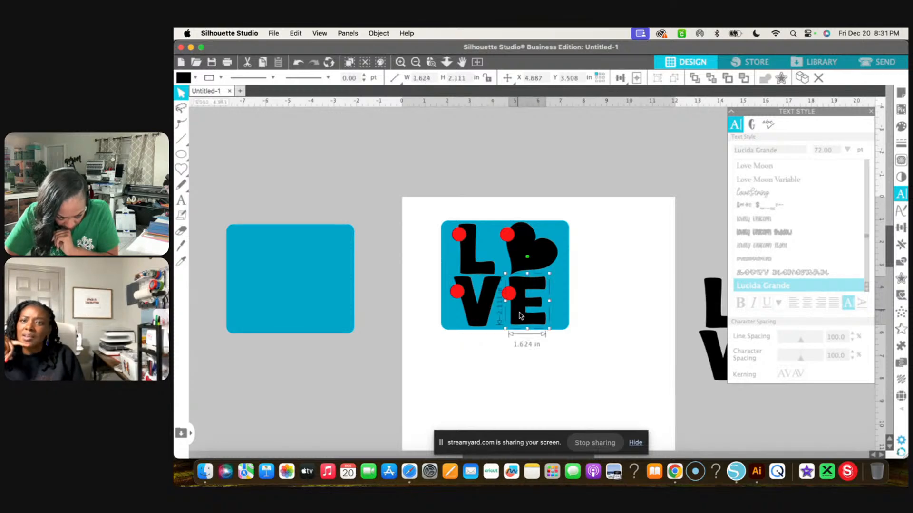
pyautogui.click(401, 63)
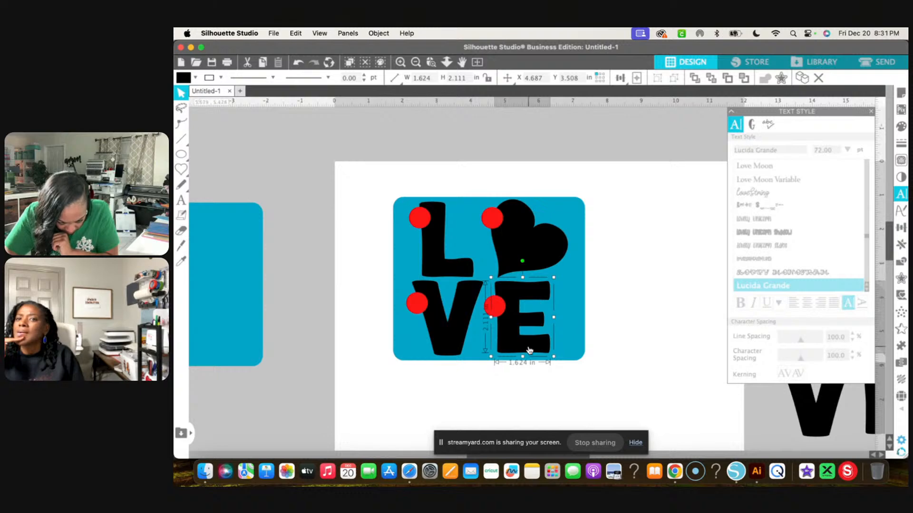
pyautogui.moveTo(523, 359); pyautogui.dragTo(523, 363)
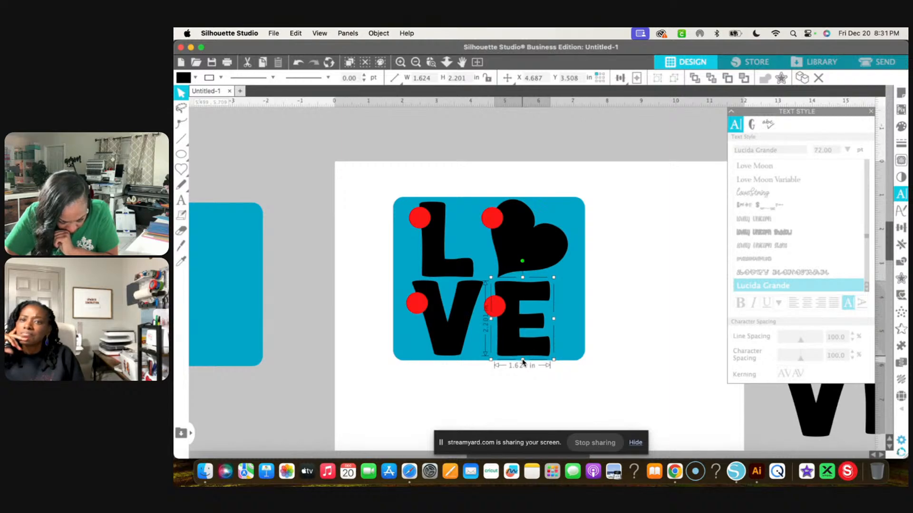
pyautogui.moveTo(523, 363); pyautogui.dragTo(523, 363)
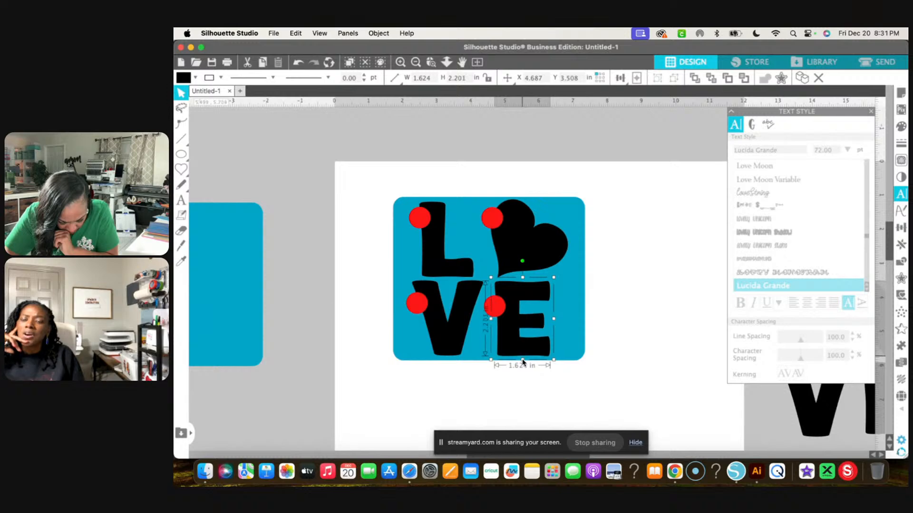
# Step: Try a copy of the heart rotated upright beside the blue rectangle and delete it
pyautogui.click(532, 244)
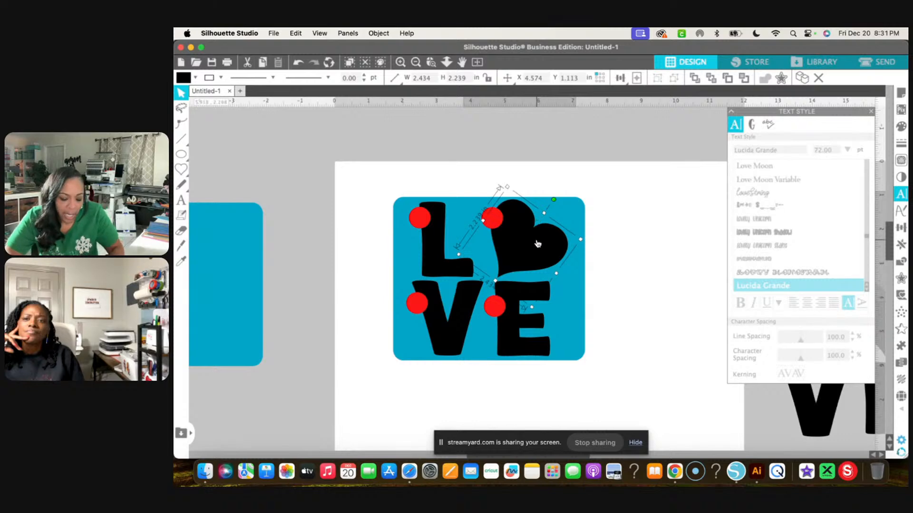
pyautogui.hscroll(1, 537, 244)
pyautogui.hscroll(3, 538, 244)
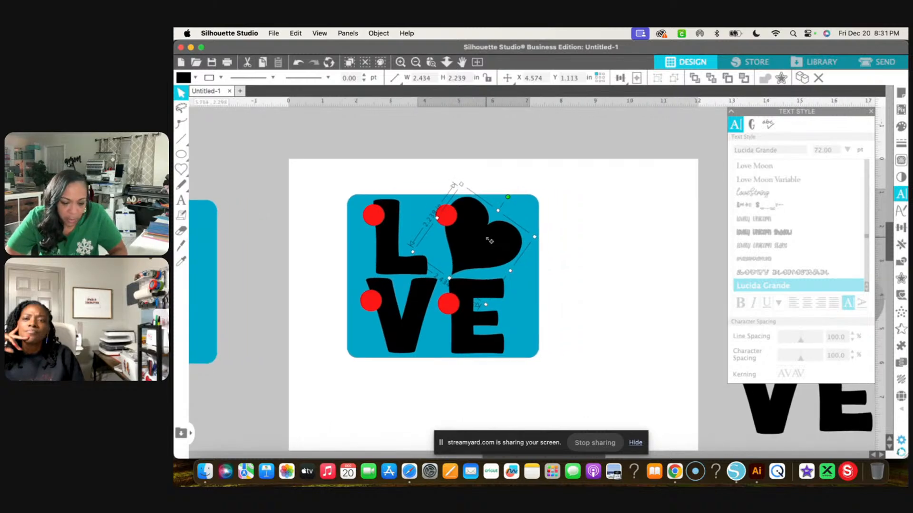
pyautogui.moveTo(490, 241); pyautogui.dragTo(651, 259)
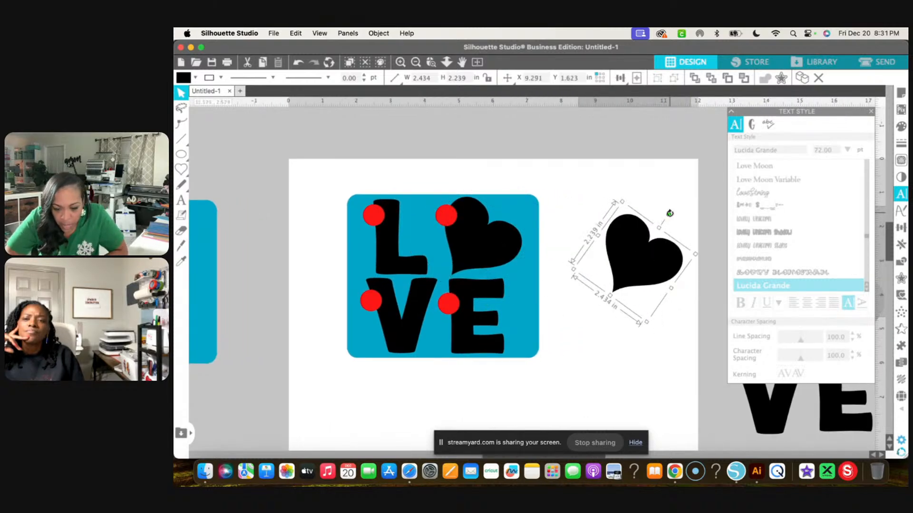
pyautogui.moveTo(667, 214); pyautogui.dragTo(633, 207)
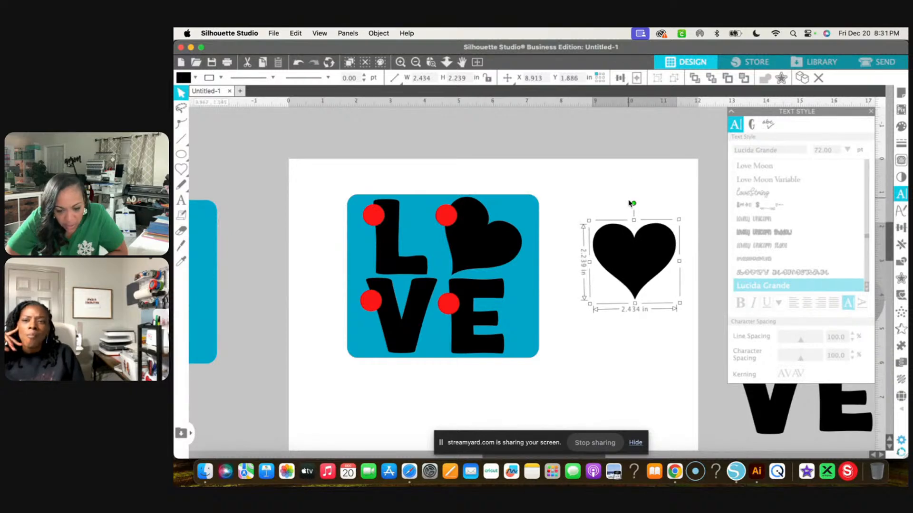
pyautogui.press('Delete')
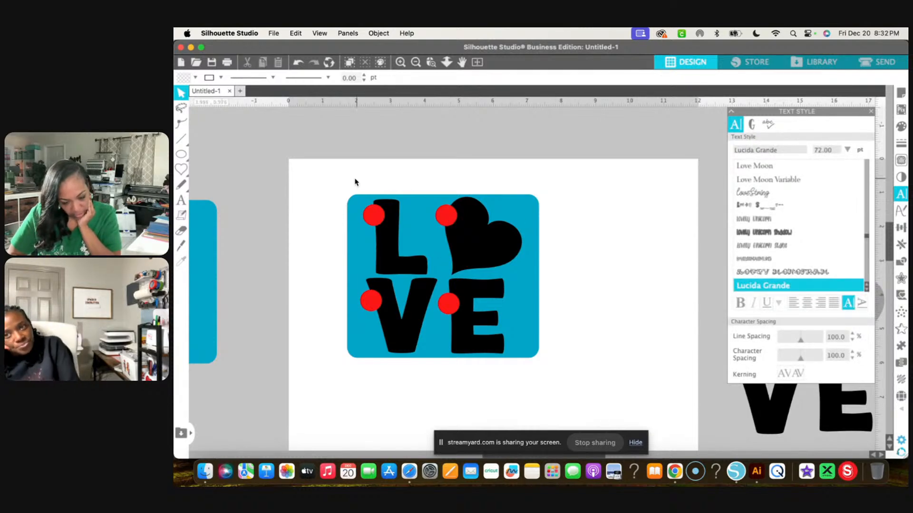
# Step: Place a copy of the whole LOVE design off the page below the spare black LOVE shapes and group it
pyautogui.click(417, 61)
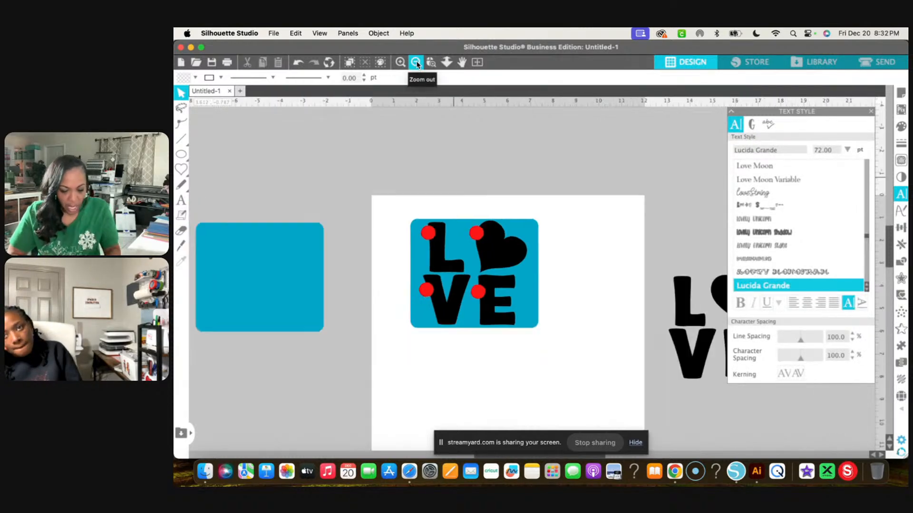
pyautogui.moveTo(394, 196); pyautogui.dragTo(576, 336)
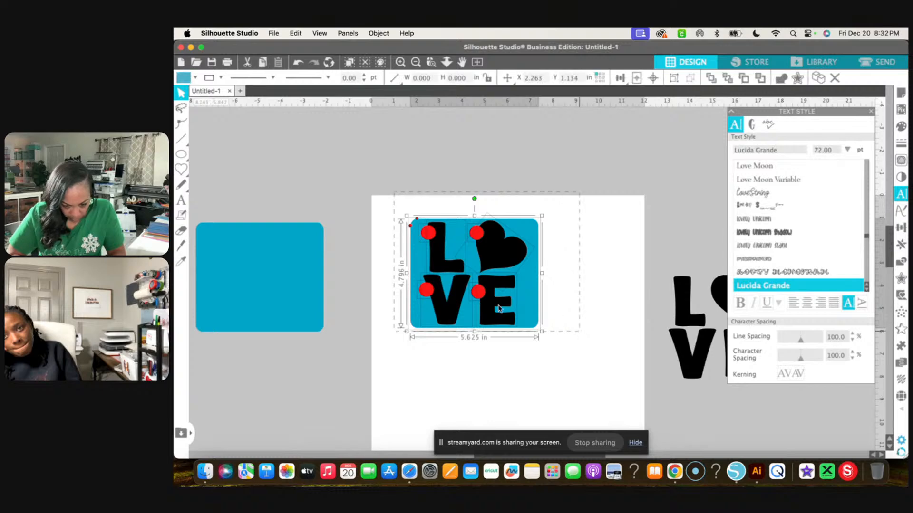
pyautogui.click(559, 196)
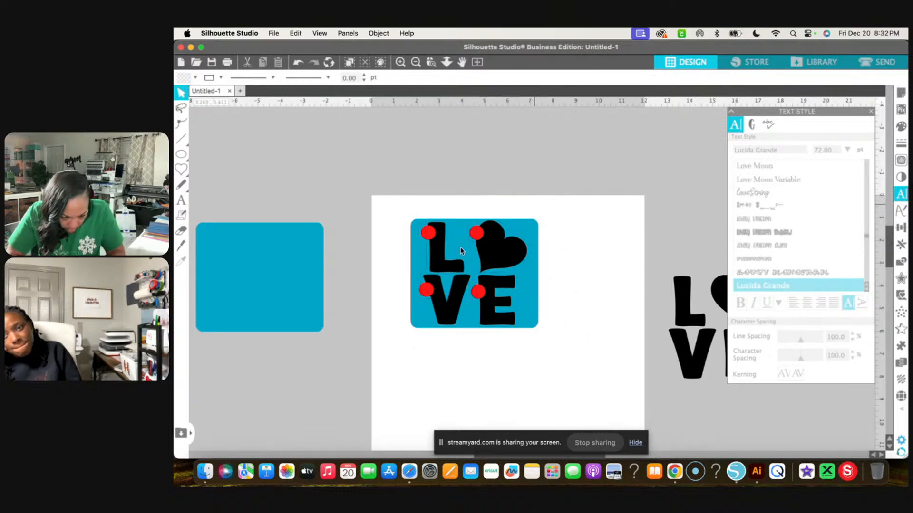
pyautogui.moveTo(379, 184); pyautogui.dragTo(548, 386)
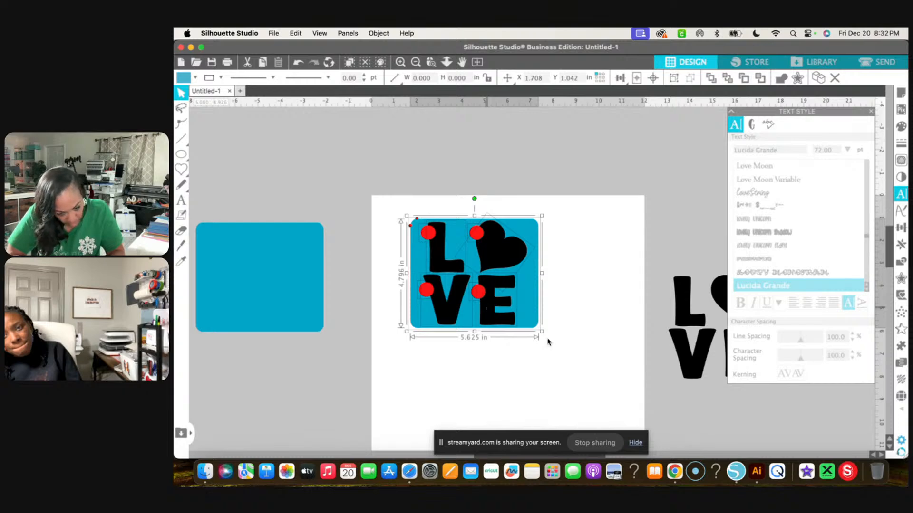
pyautogui.moveTo(453, 270); pyautogui.dragTo(740, 426)
pyautogui.rightClick(744, 425)
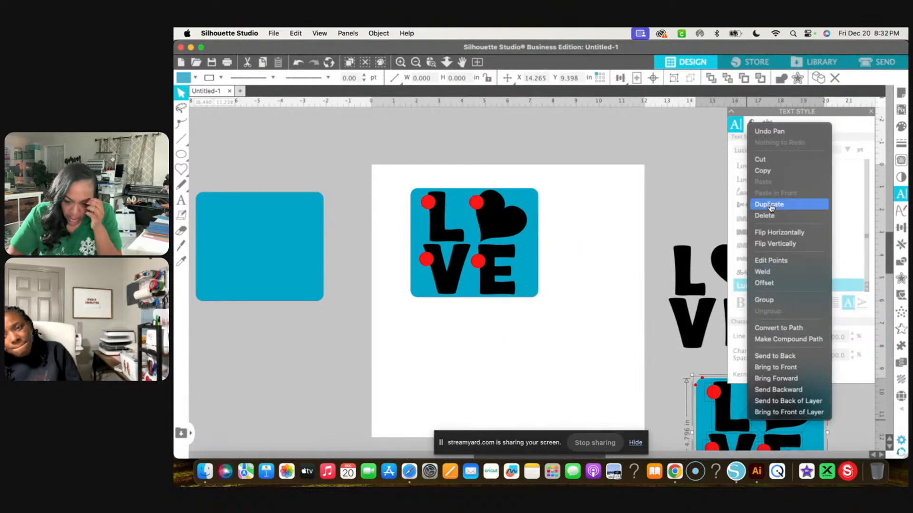
pyautogui.click(766, 300)
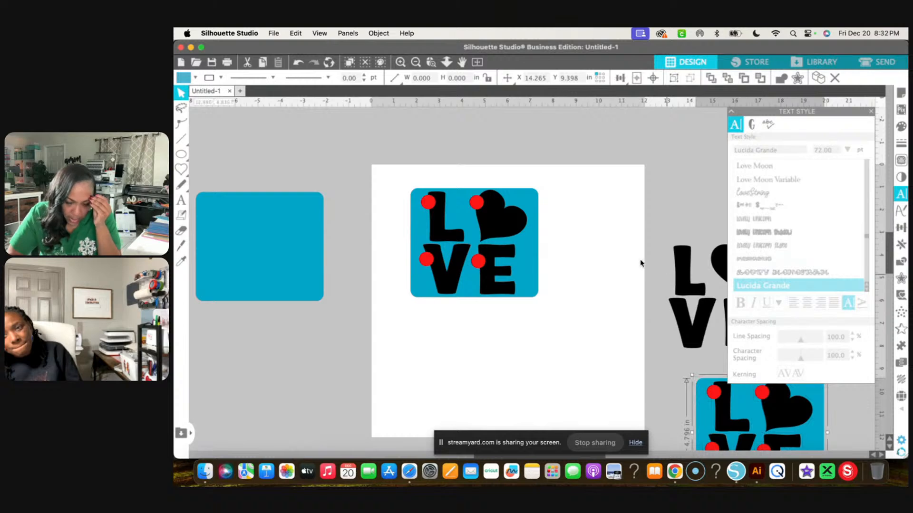
pyautogui.click(392, 177)
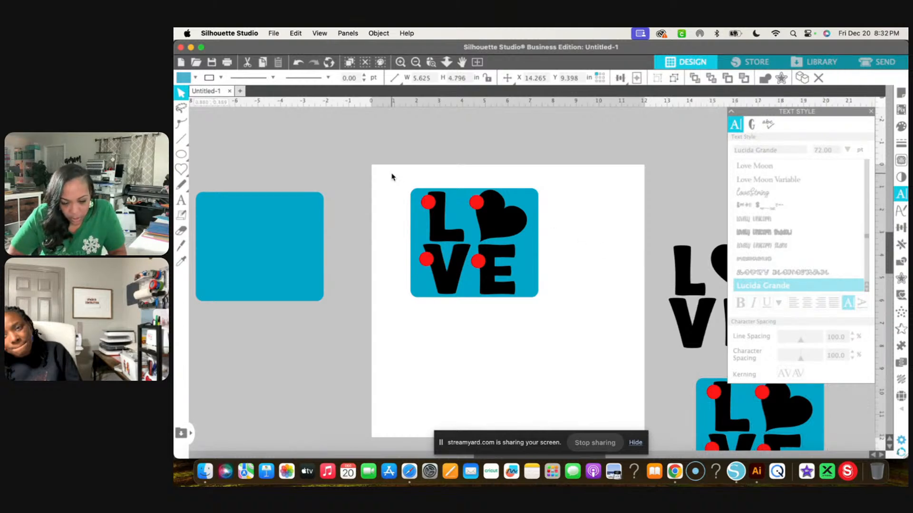
# Step: Apply Subtract All to the complete LOVE design on the page and clear the selection
pyautogui.moveTo(391, 177); pyautogui.dragTo(584, 313)
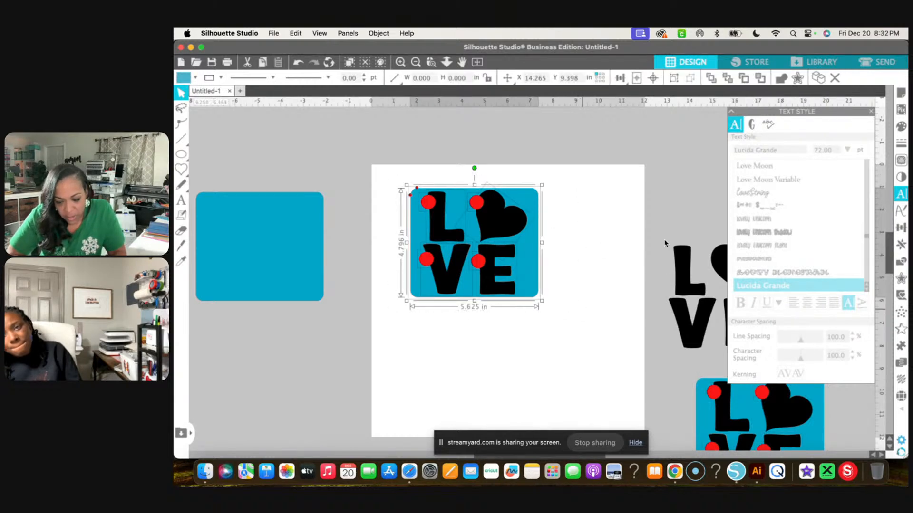
pyautogui.click(901, 264)
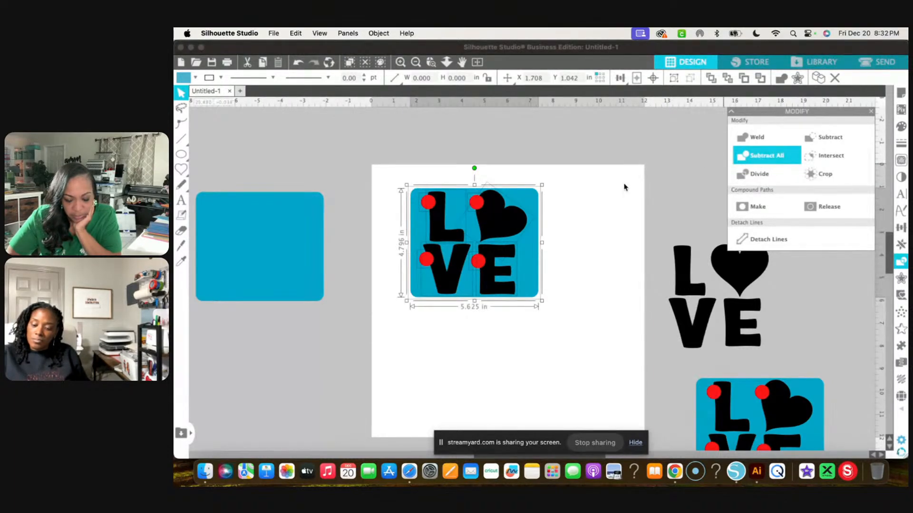
pyautogui.click(598, 161)
# Step: Delete the black L and heart and their red circles from the blue rectangle on the page
pyautogui.click(428, 203)
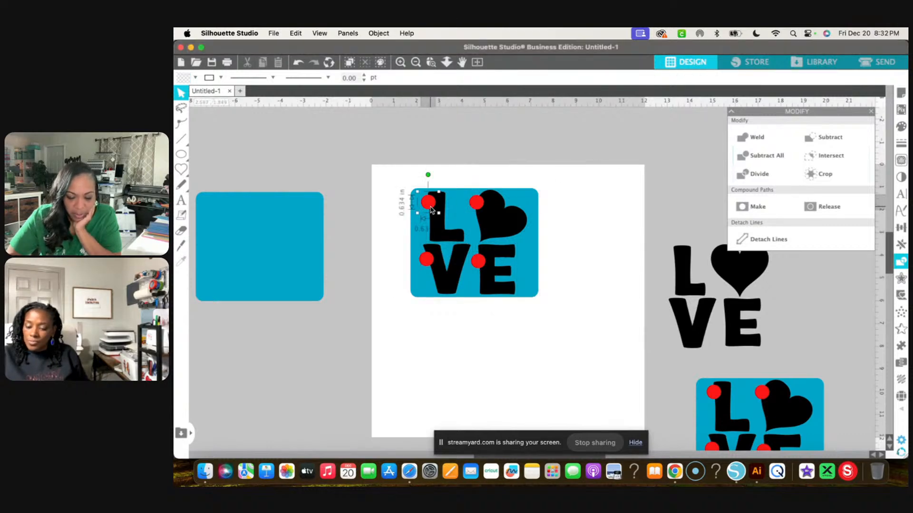
pyautogui.press('Delete')
pyautogui.click(438, 217)
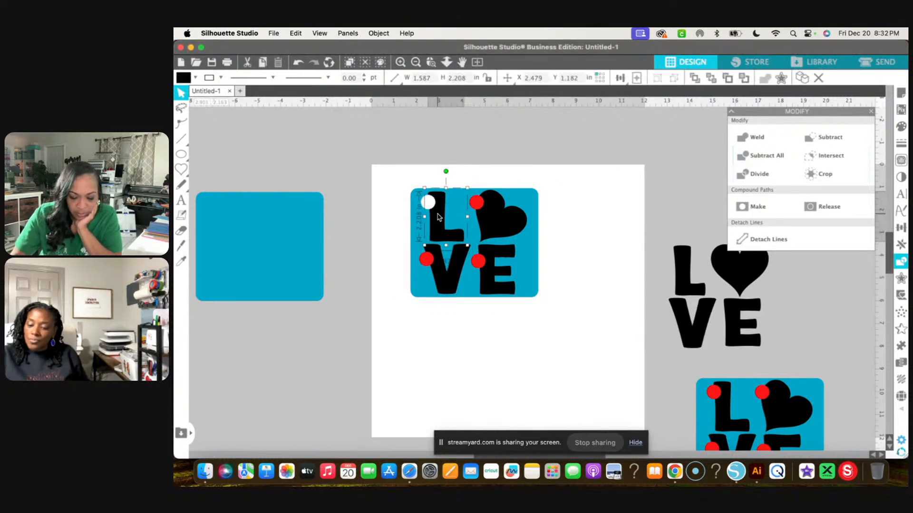
pyautogui.press('Delete')
pyautogui.click(476, 204)
pyautogui.press('Delete')
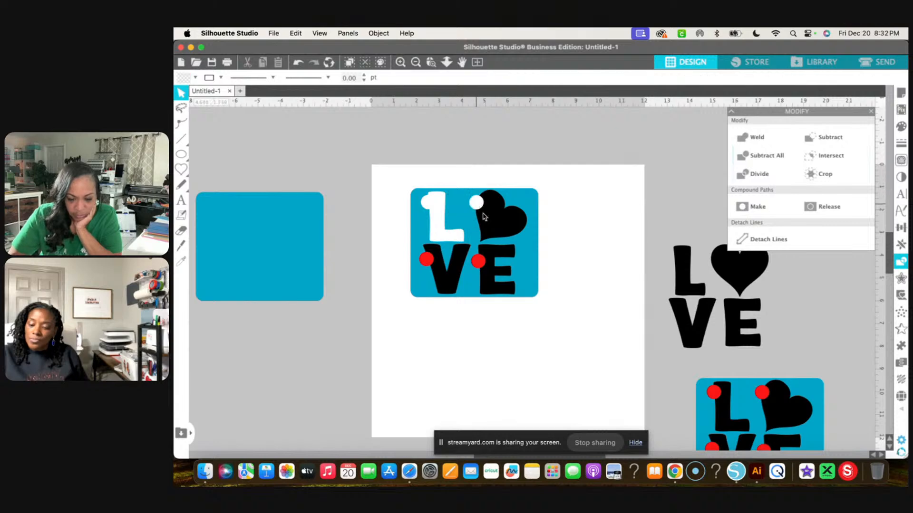
pyautogui.click(488, 216)
pyautogui.press('Delete')
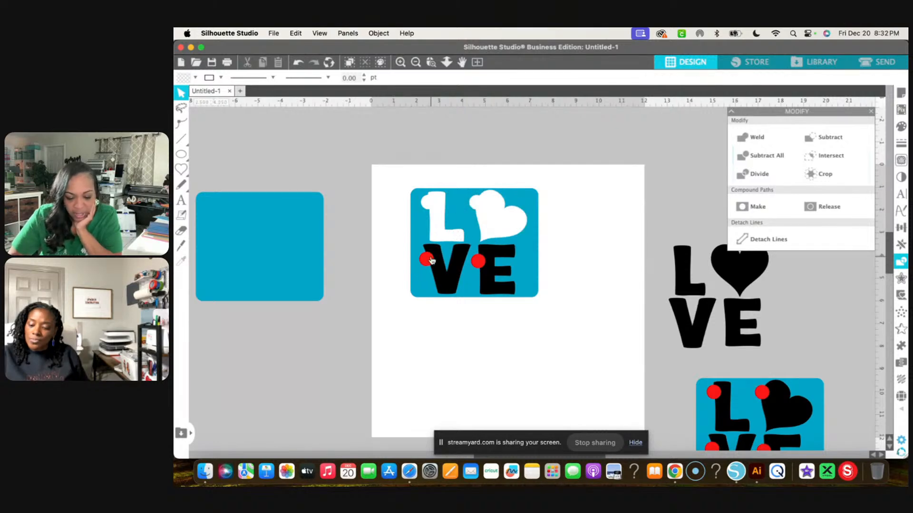
# Step: Delete the black V and E and their red circles from the blue rectangle on the page
pyautogui.click(430, 260)
pyautogui.click(445, 280)
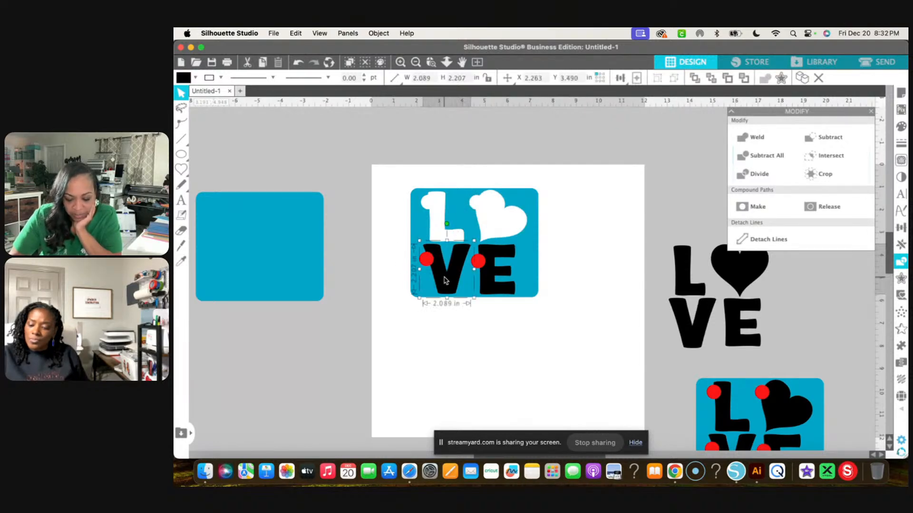
pyautogui.press('Delete')
pyautogui.click(431, 260)
pyautogui.press('Delete')
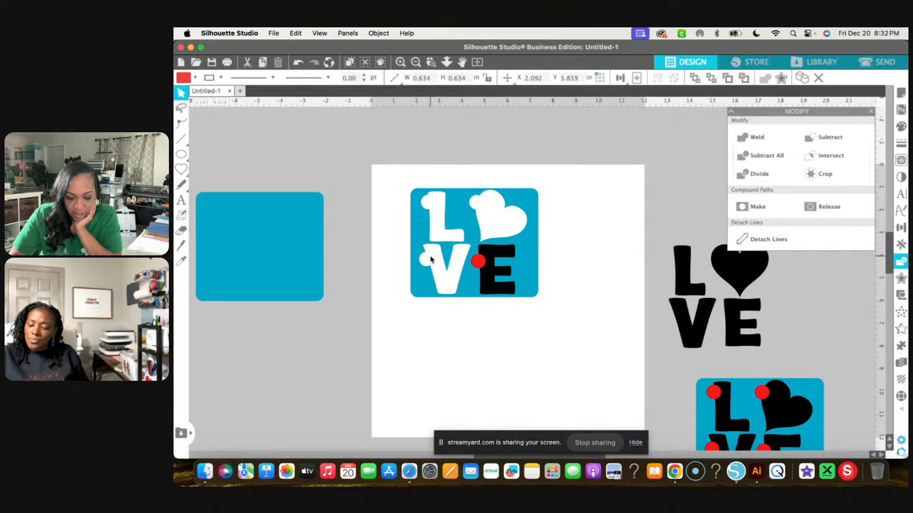
pyautogui.click(479, 262)
pyautogui.press('Delete')
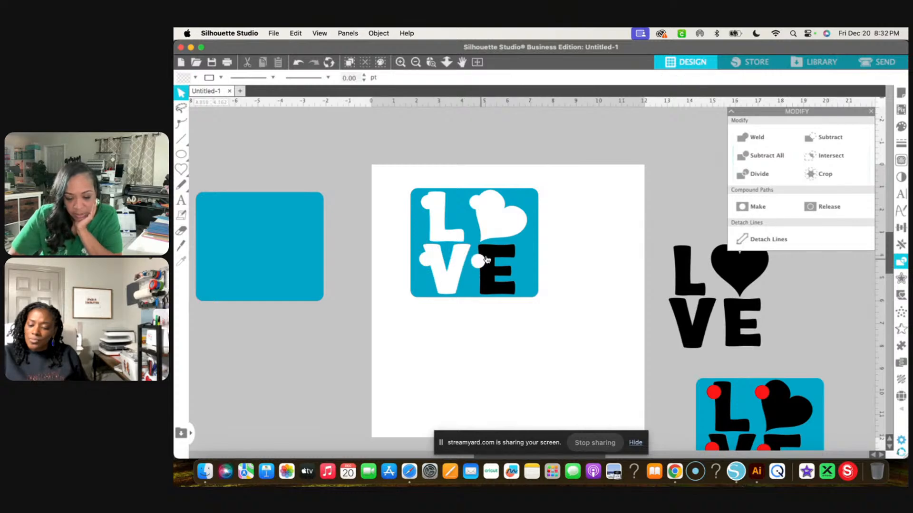
pyautogui.click(494, 246)
pyautogui.press('Delete')
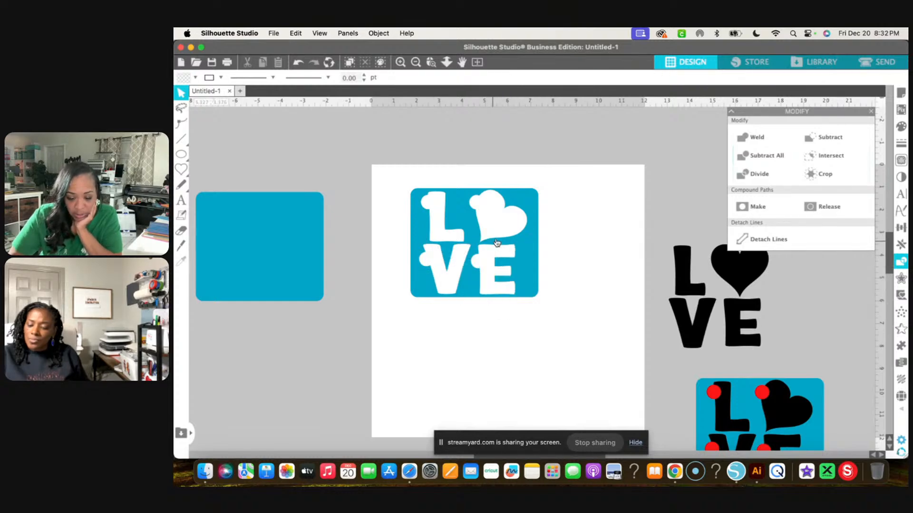
# Step: Place a copy of the spare black LOVE shapes above the original and ungroup the complete LOVE design below them
pyautogui.click(686, 266)
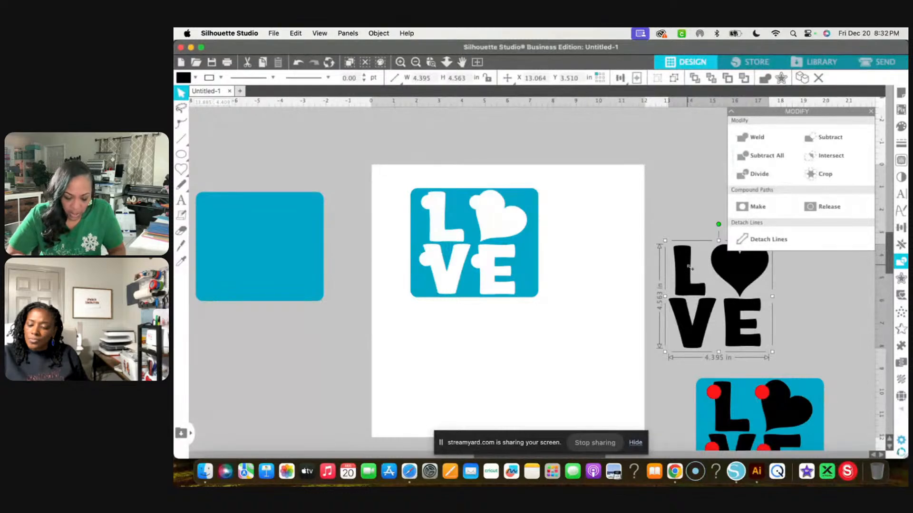
pyautogui.moveTo(689, 267); pyautogui.dragTo(703, 182)
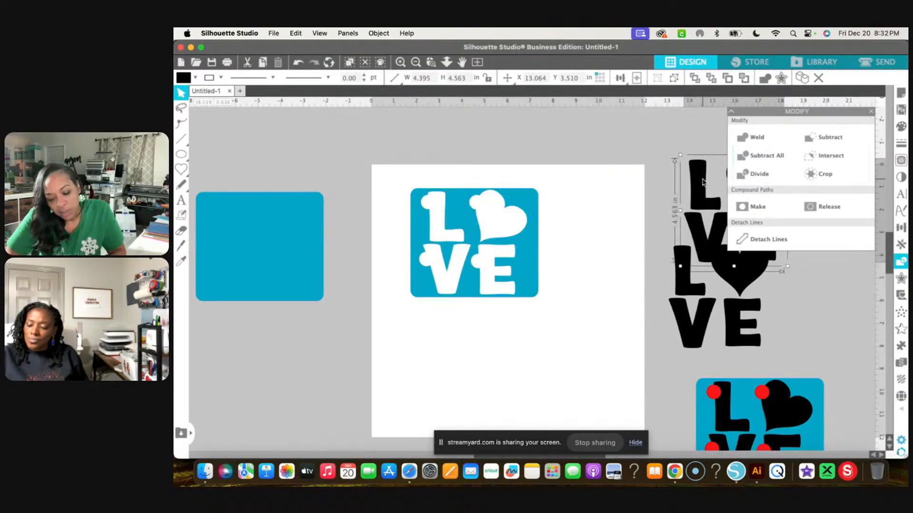
pyautogui.moveTo(724, 417); pyautogui.dragTo(689, 389)
pyautogui.click(699, 389)
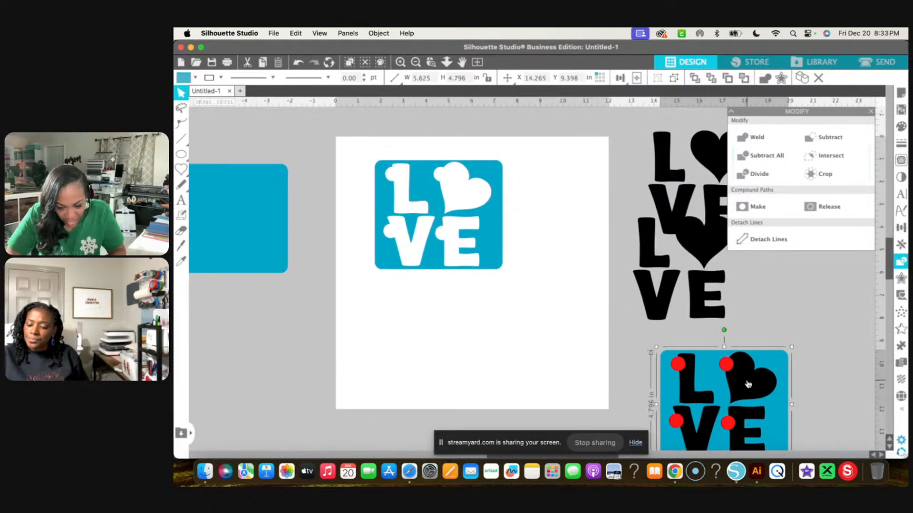
pyautogui.rightClick(749, 383)
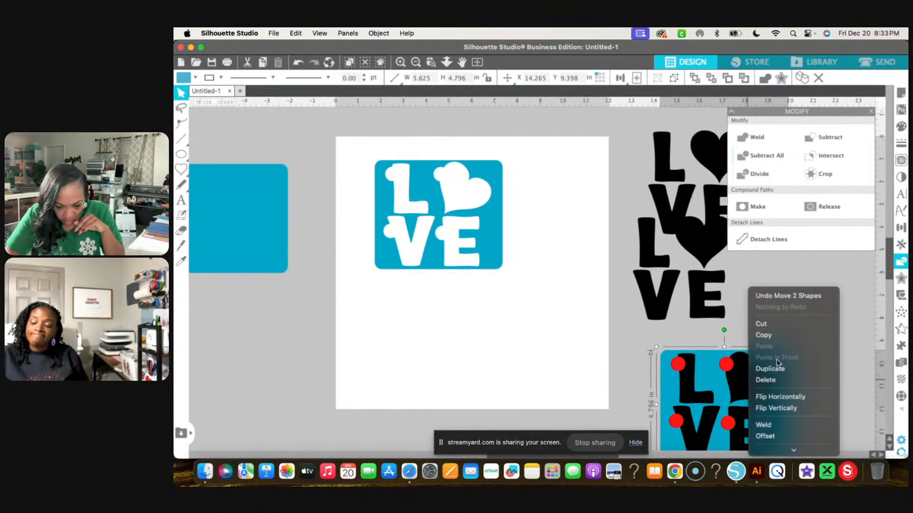
pyautogui.moveTo(778, 450)
pyautogui.click(770, 397)
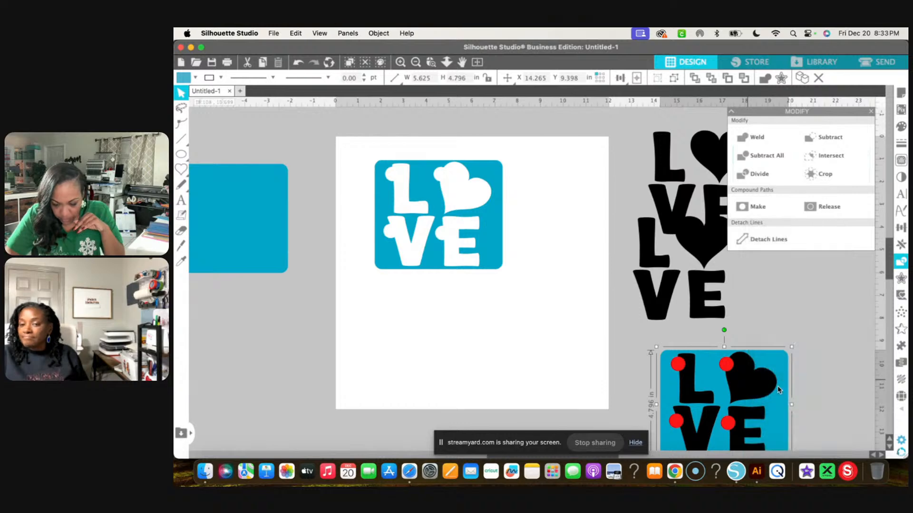
# Step: Copy the black letters and tilted heart from the ungrouped design onto the page below the blue rectangle and group them
pyautogui.click(687, 395)
pyautogui.keyDown('shift'); pyautogui.click(750, 383); pyautogui.keyUp('shift')
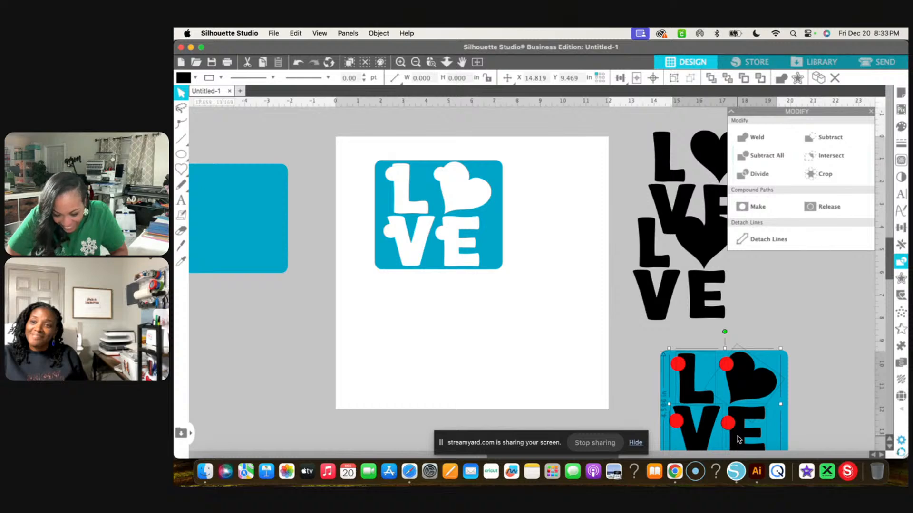
pyautogui.moveTo(739, 439); pyautogui.dragTo(508, 390)
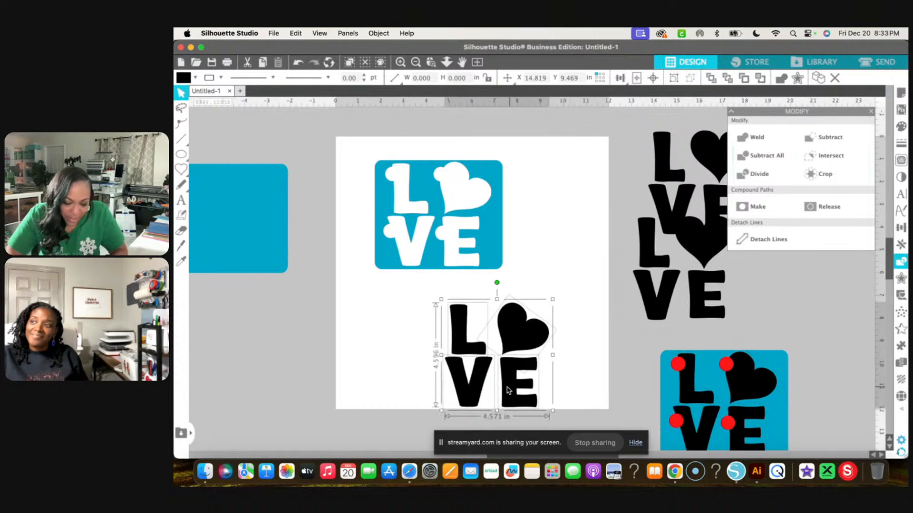
pyautogui.rightClick(507, 390)
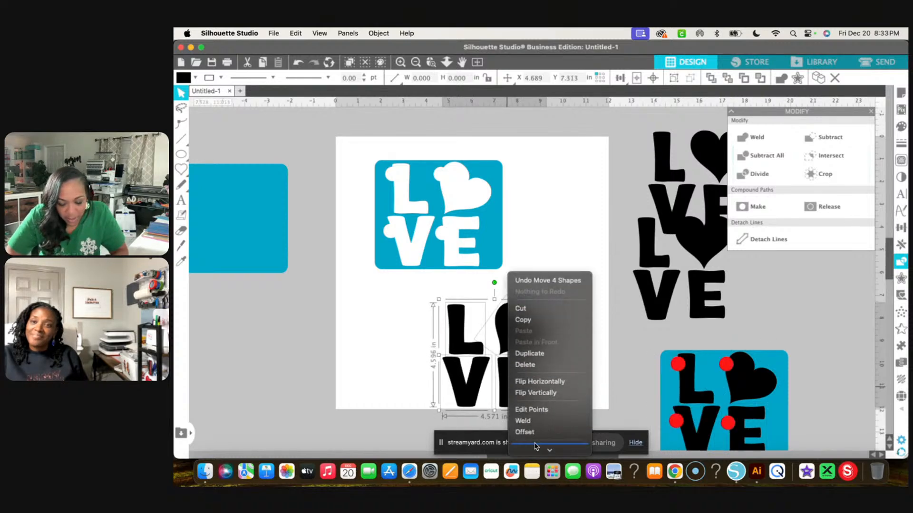
pyautogui.scroll(-3, 540, 432)
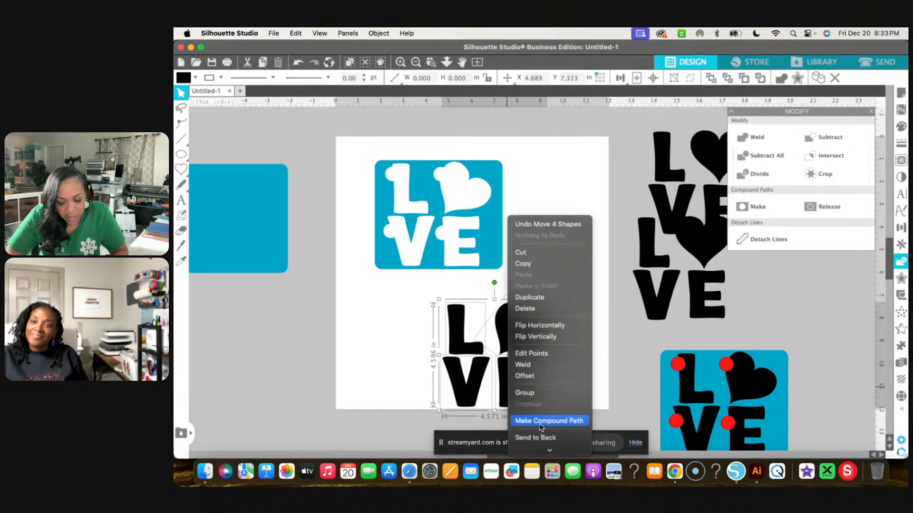
pyautogui.click(544, 392)
# Step: Fit the grouped black LOVE shapes into the matching cutouts of the blue rectangle
pyautogui.moveTo(522, 341); pyautogui.dragTo(467, 201)
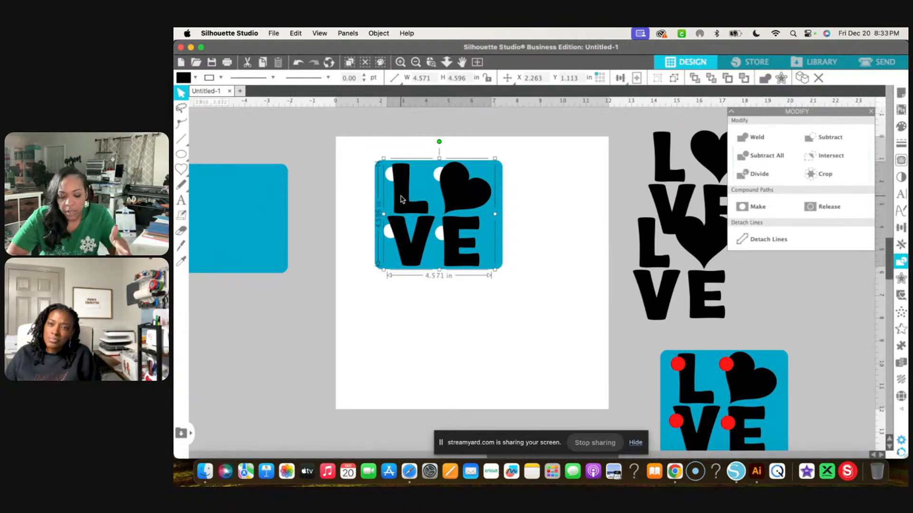
pyautogui.moveTo(401, 199); pyautogui.dragTo(403, 320)
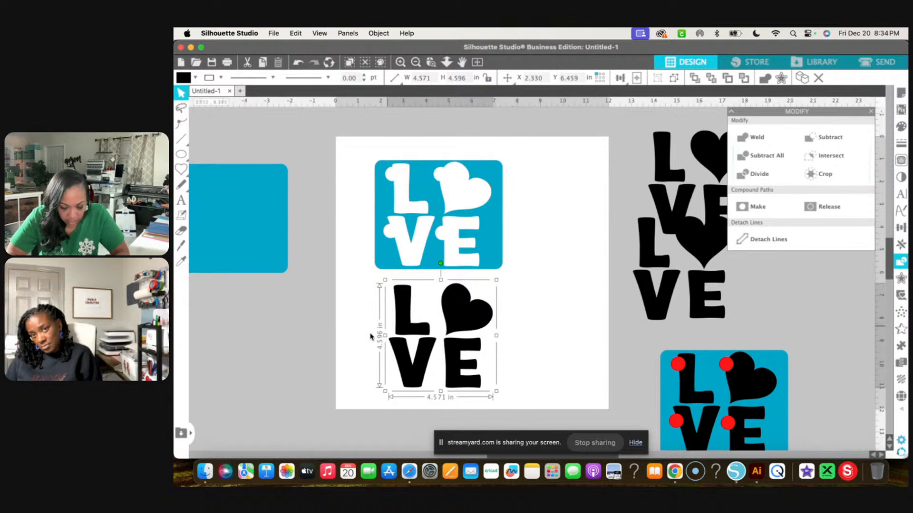
pyautogui.click(366, 286)
pyautogui.moveTo(450, 340); pyautogui.dragTo(518, 386)
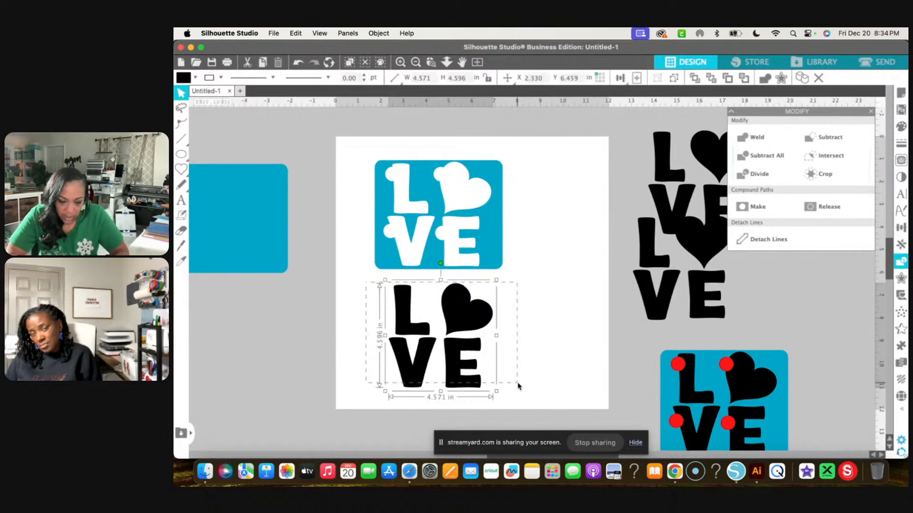
pyautogui.moveTo(472, 332); pyautogui.dragTo(470, 211)
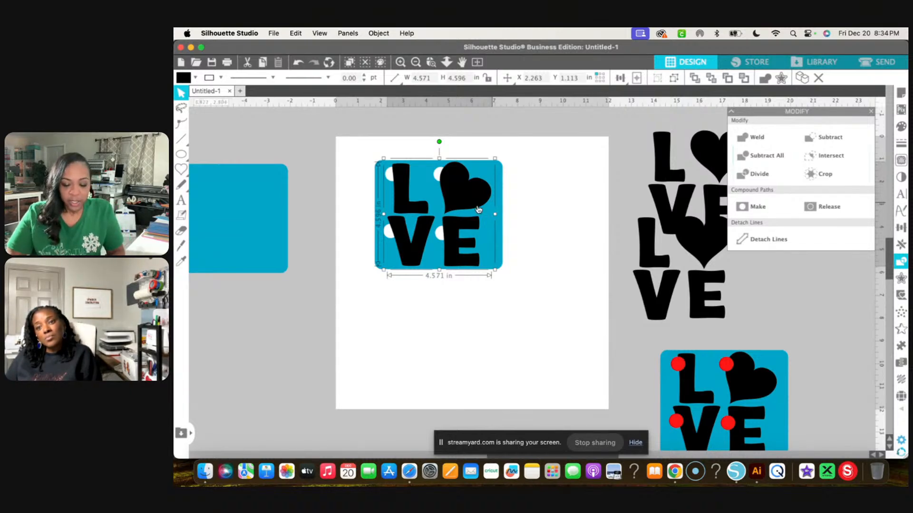
# Step: Move the plain blue rectangle closer to the page and place a copy of the filled LOVE design off the page's opposite side
pyautogui.click(241, 199)
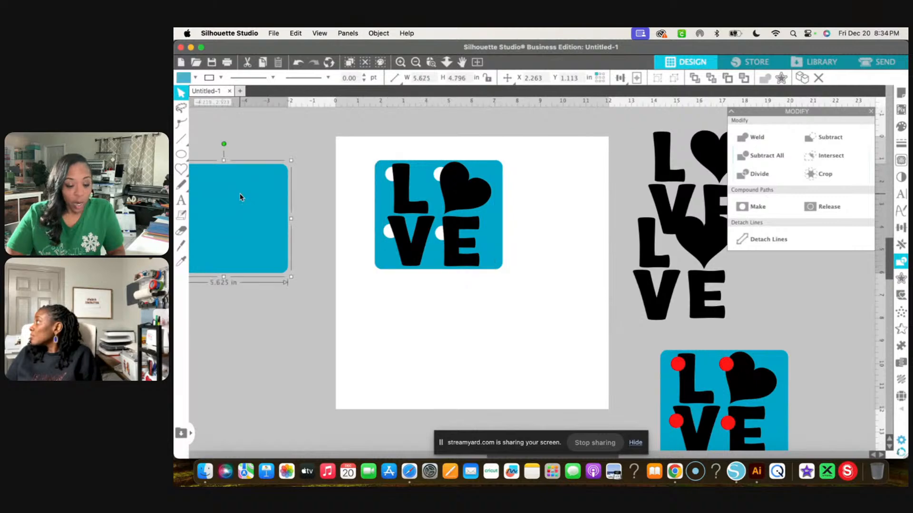
pyautogui.moveTo(241, 198); pyautogui.dragTo(278, 192)
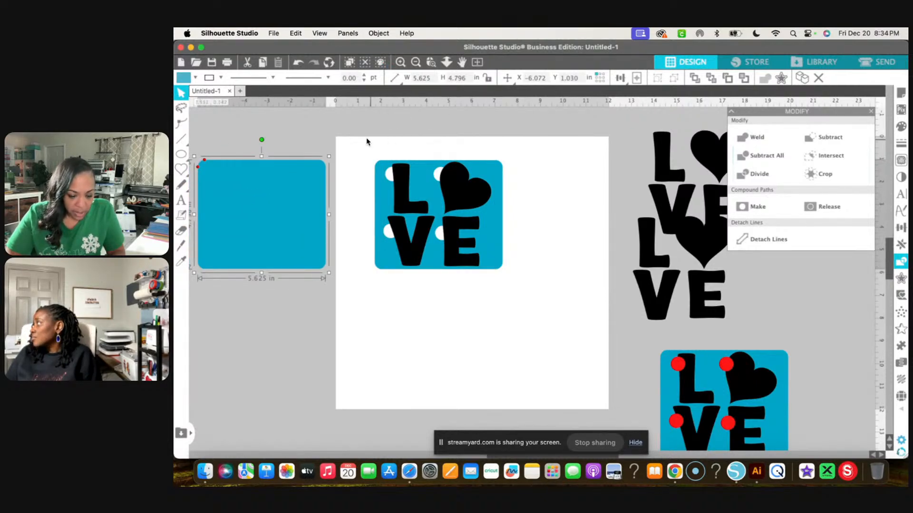
pyautogui.moveTo(365, 140); pyautogui.dragTo(466, 302)
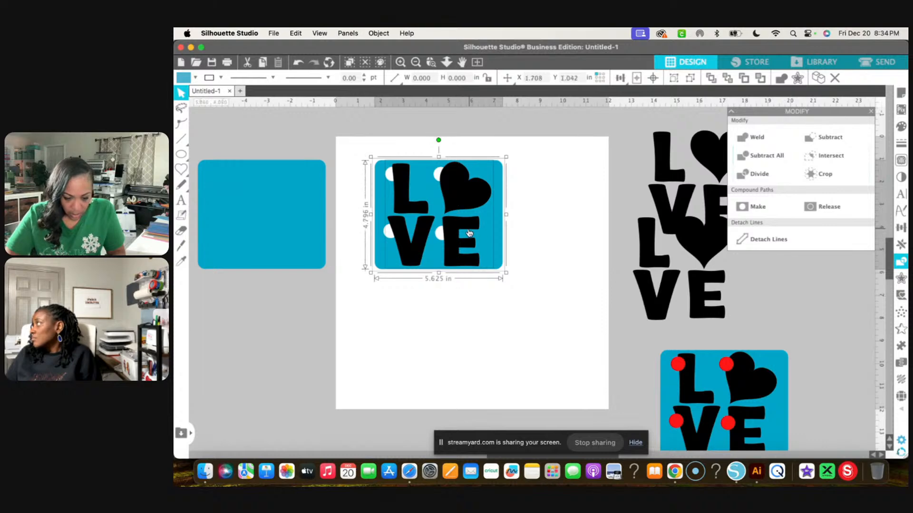
pyautogui.moveTo(472, 233); pyautogui.dragTo(873, 328)
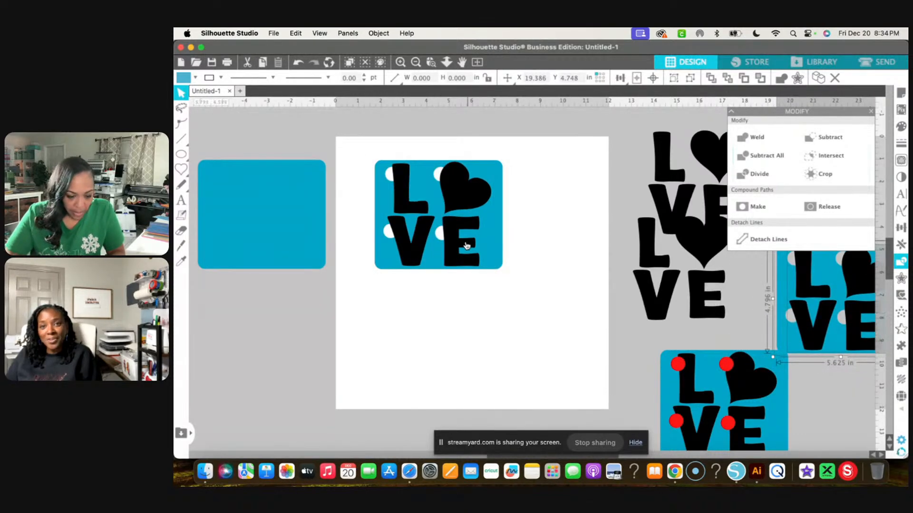
# Step: Fill the plain rectangle and the cut-out rectangle on the page with red
pyautogui.click(281, 219)
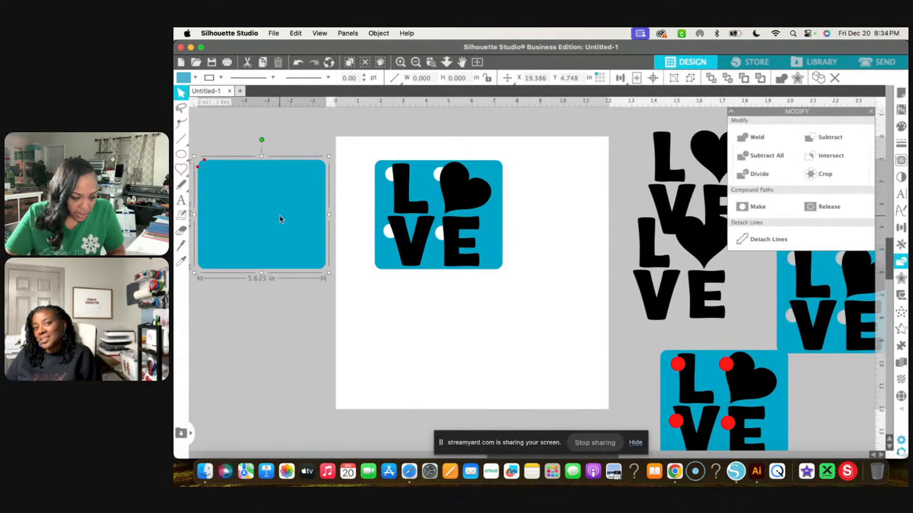
pyautogui.click(195, 78)
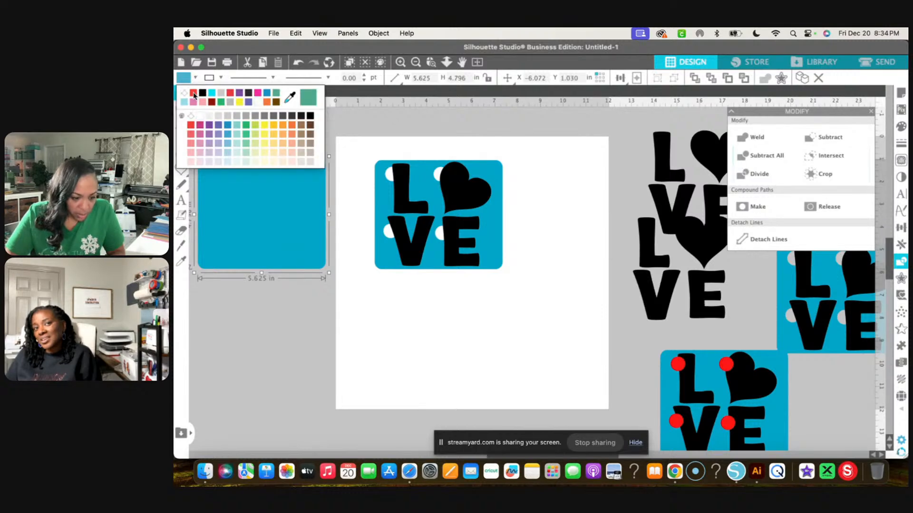
pyautogui.click(193, 92)
pyautogui.click(386, 208)
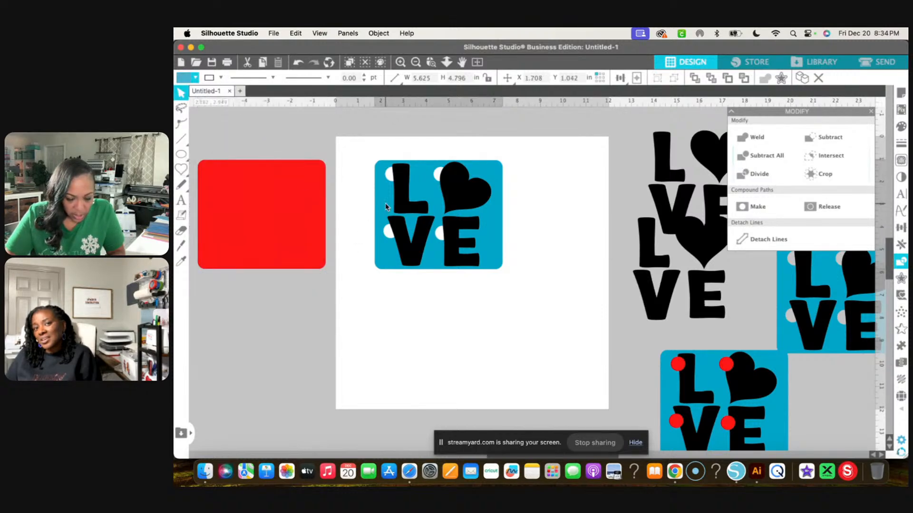
pyautogui.click(196, 78)
pyautogui.click(184, 94)
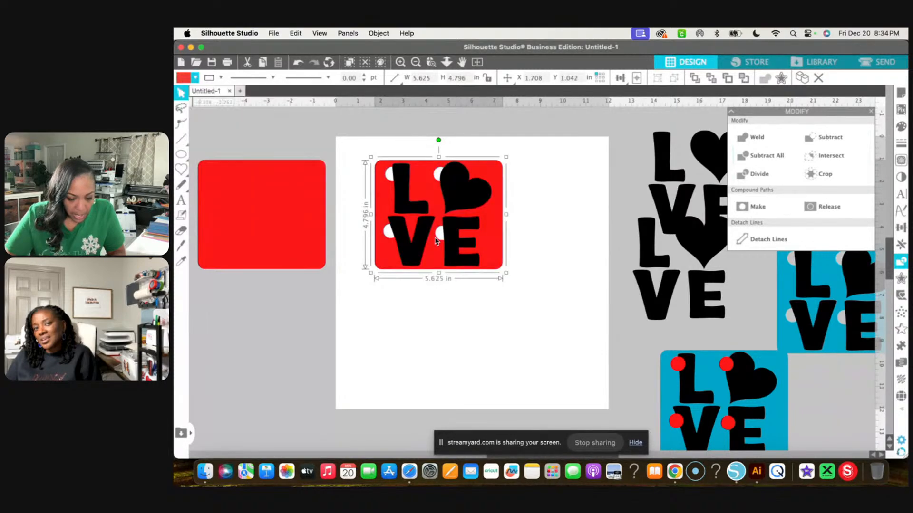
# Step: Move the black LOVE group below the red rectangle, make it a compound path and fill it blue
pyautogui.hscroll(3, 434, 236)
pyautogui.click(490, 208)
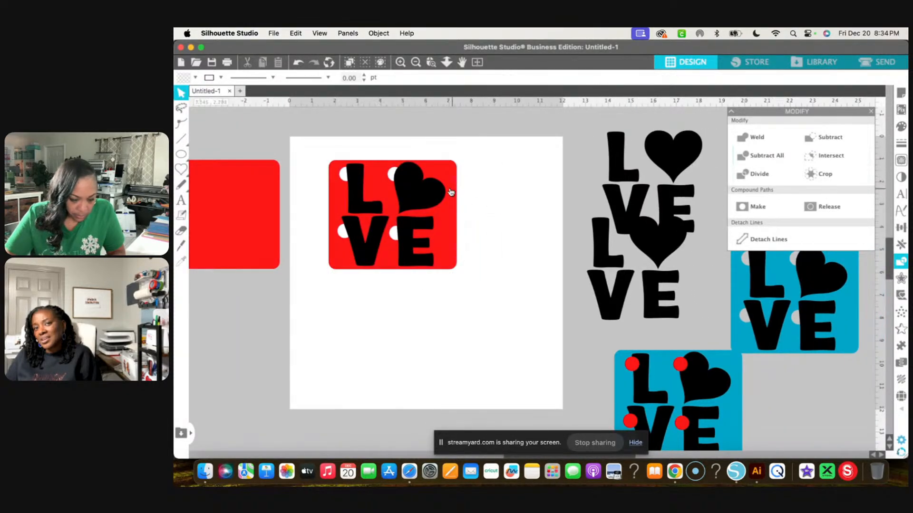
pyautogui.moveTo(422, 200); pyautogui.dragTo(416, 316)
pyautogui.rightClick(417, 316)
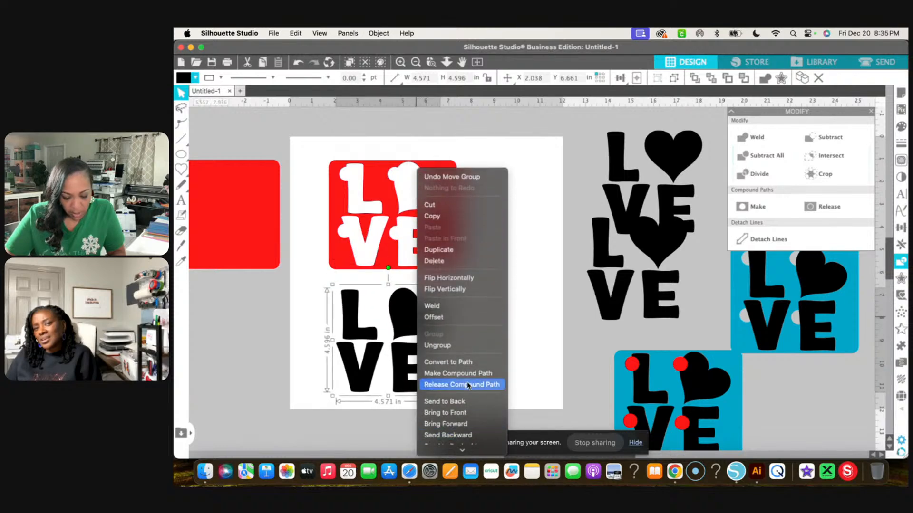
pyautogui.click(470, 373)
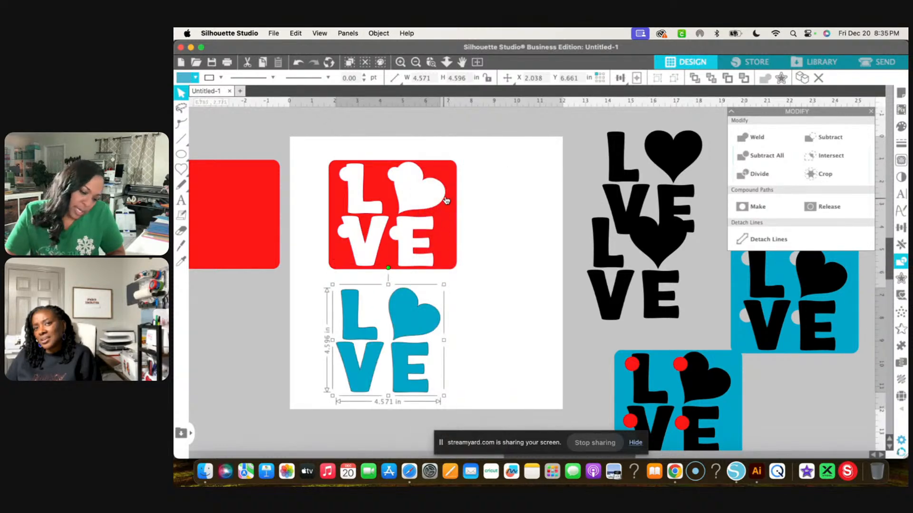
# Step: Add the text "established" beside the blue LOVE shapes on the page
pyautogui.click(181, 200)
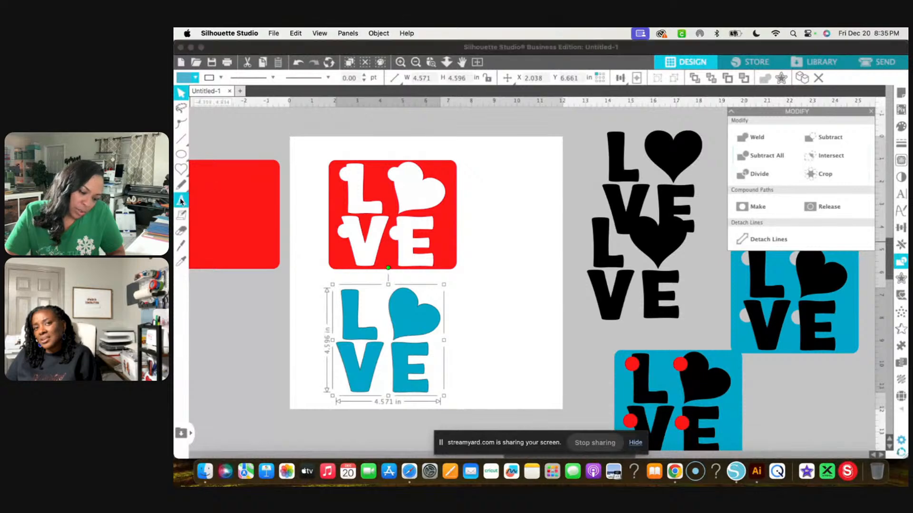
pyautogui.click(483, 300)
pyautogui.write('esta')
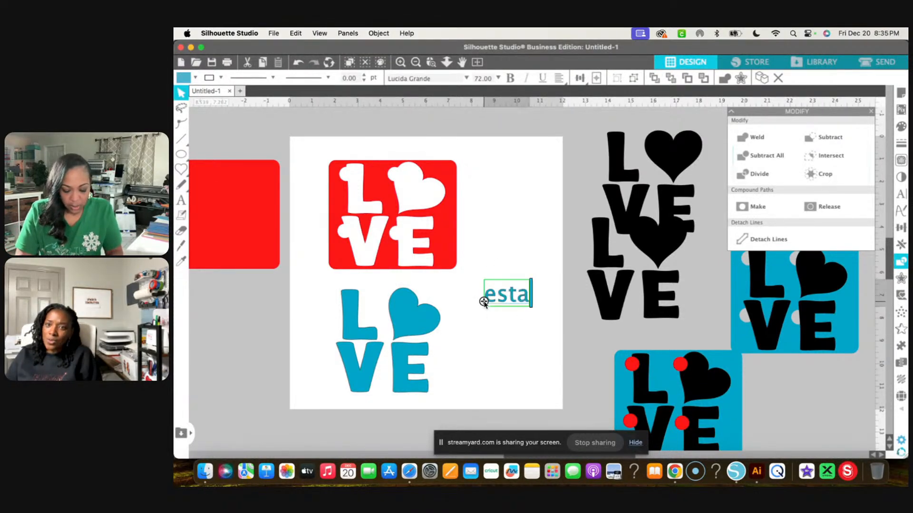
pyautogui.write('blished')
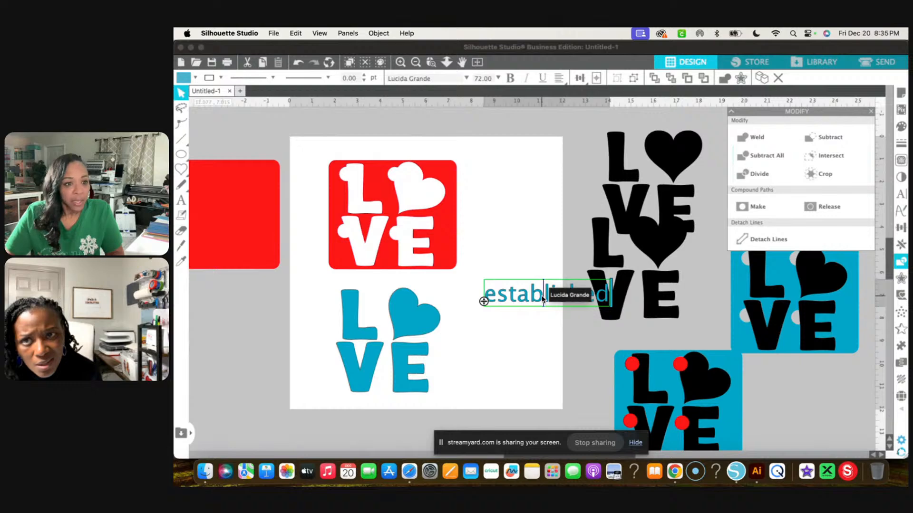
pyautogui.moveTo(542, 298); pyautogui.dragTo(452, 304)
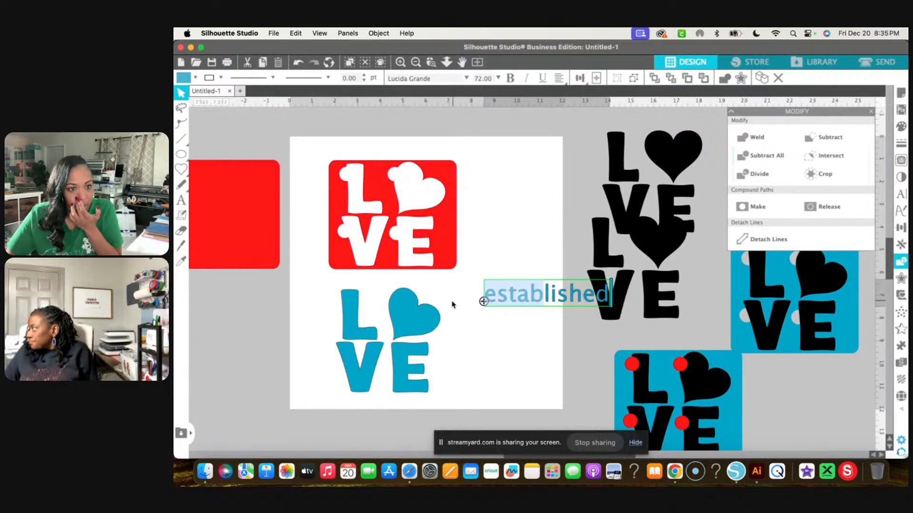
pyautogui.click(533, 346)
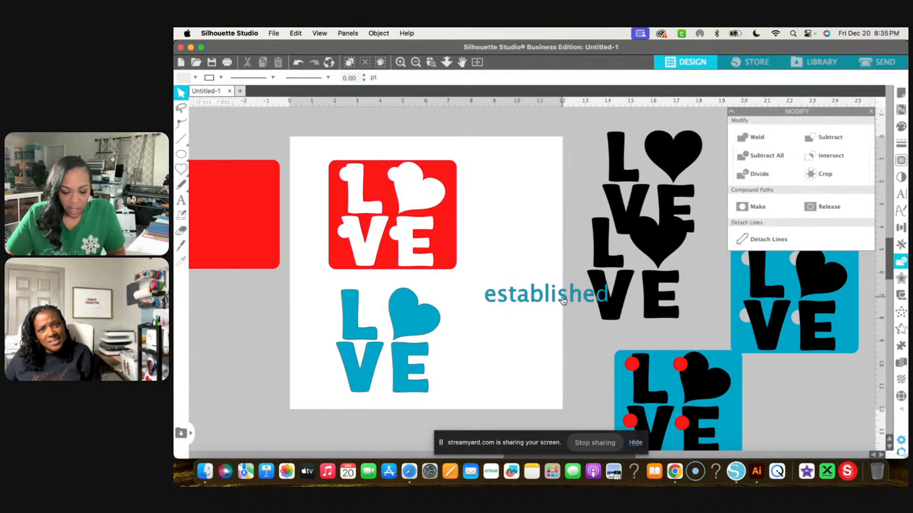
# Step: Move the "established" text fully onto the page, between the red rectangle and the blue LOVE shapes
pyautogui.click(560, 299)
pyautogui.moveTo(562, 299); pyautogui.dragTo(474, 295)
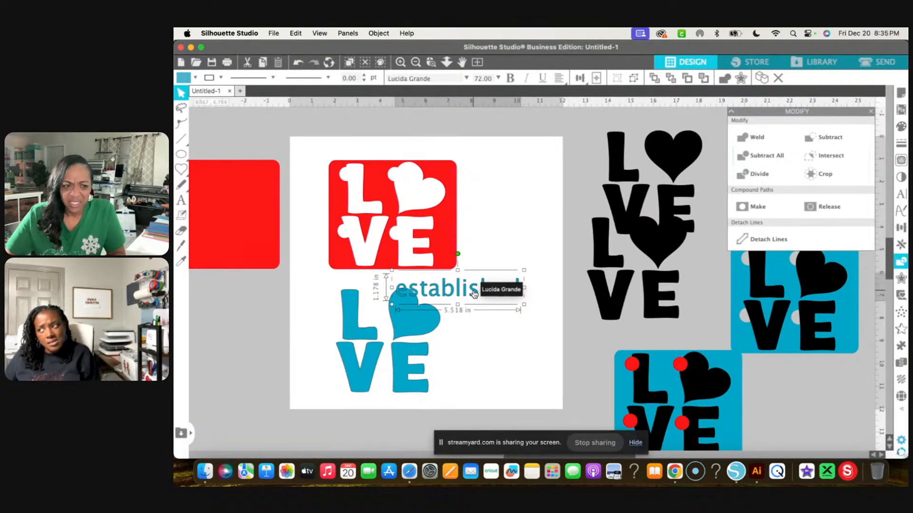
pyautogui.doubleClick(516, 290)
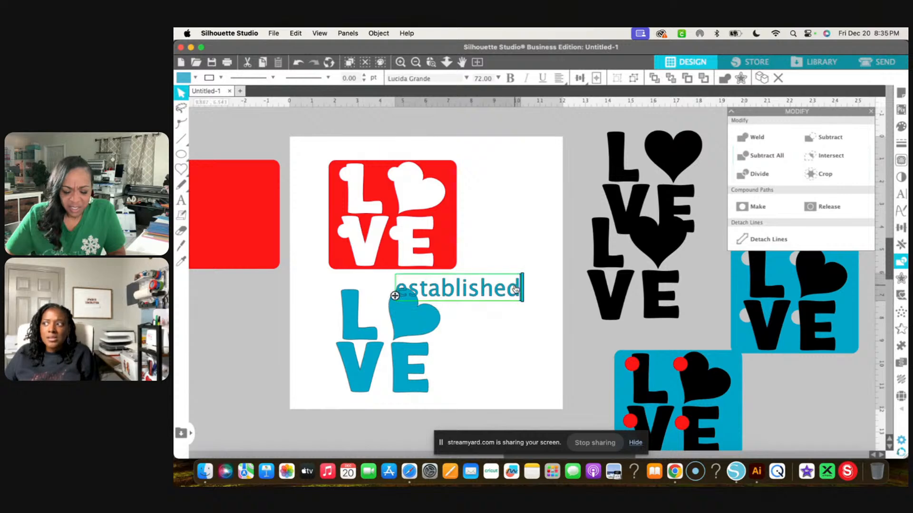
pyautogui.click(552, 319)
pyautogui.click(519, 291)
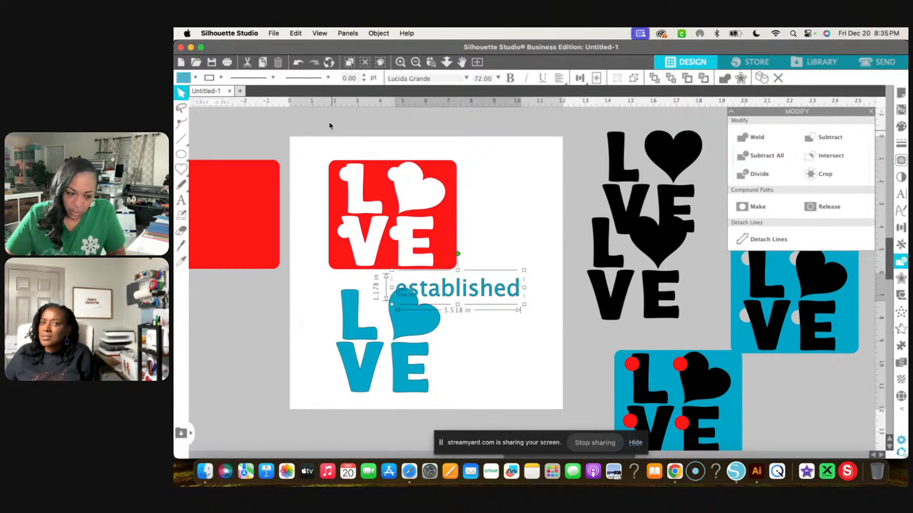
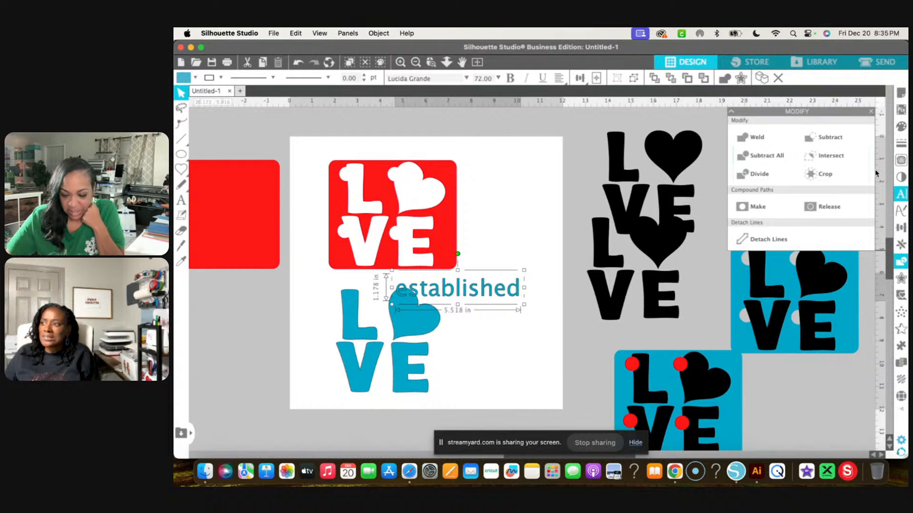
# Step: Change the "established" text's font to Dandy and scale it down proportionally to about 5.77 in wide
pyautogui.click(901, 195)
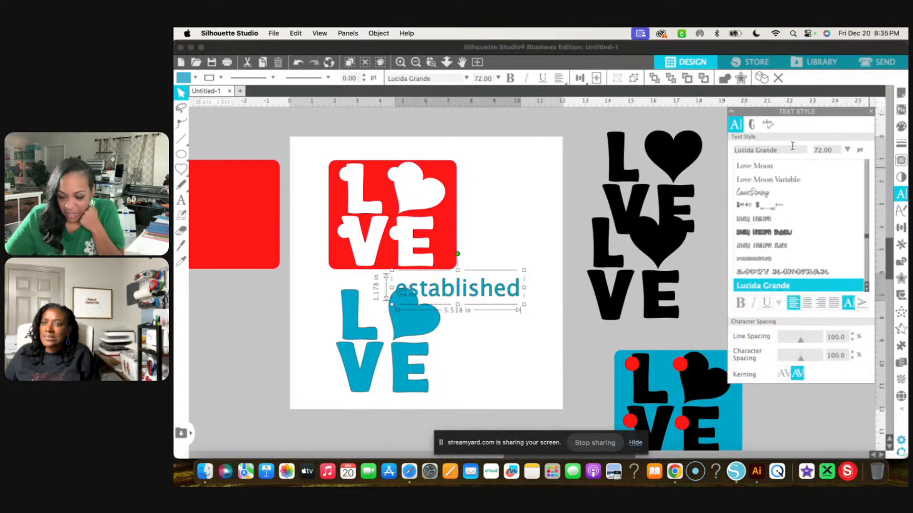
pyautogui.click(768, 150)
pyautogui.write('dan')
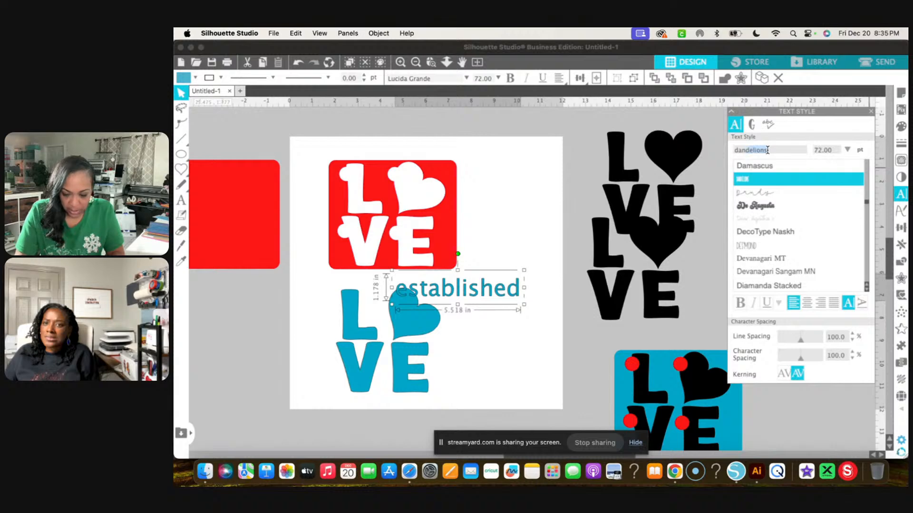
pyautogui.write('dy')
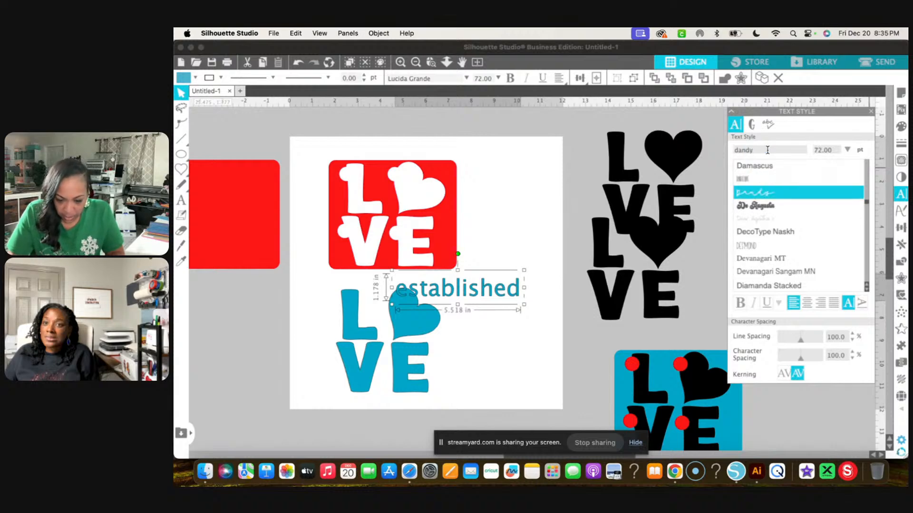
pyautogui.click(777, 192)
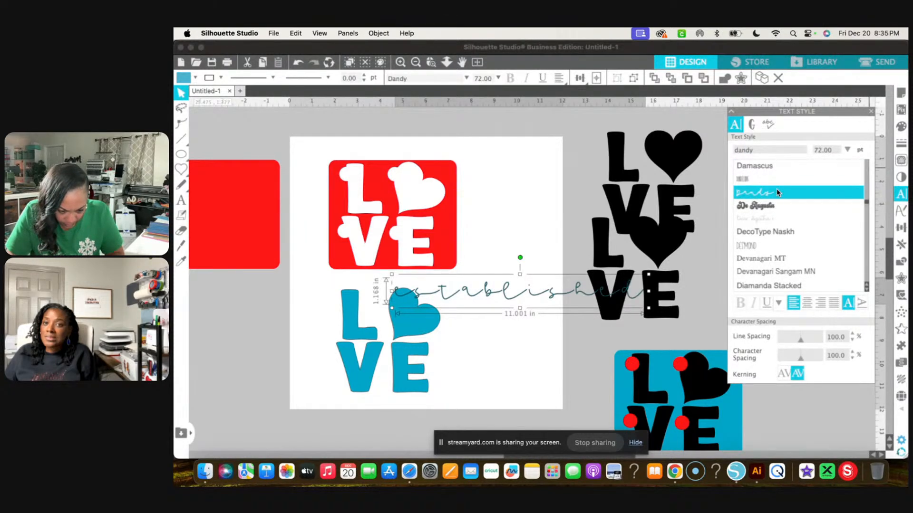
pyautogui.click(649, 311)
pyautogui.moveTo(649, 312); pyautogui.dragTo(531, 298)
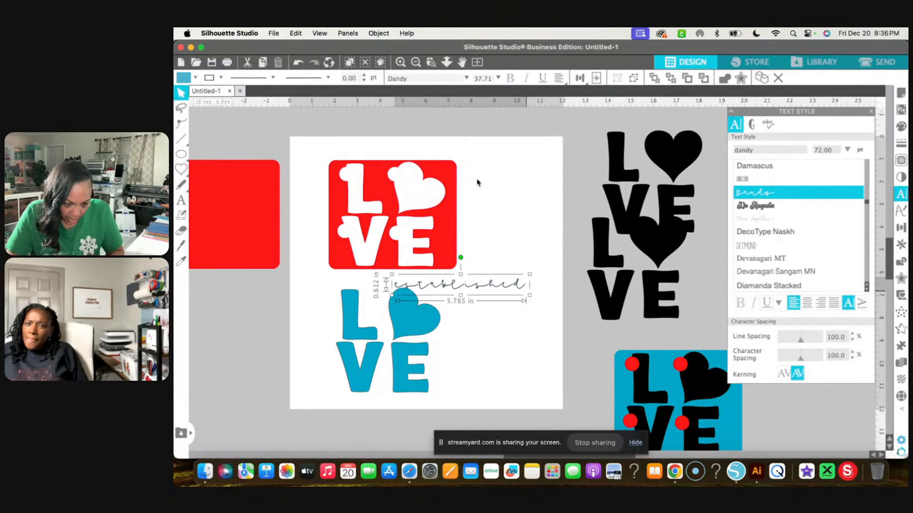
# Step: Move the blue LOVE shapes down, clear of the "established" text
pyautogui.click(401, 62)
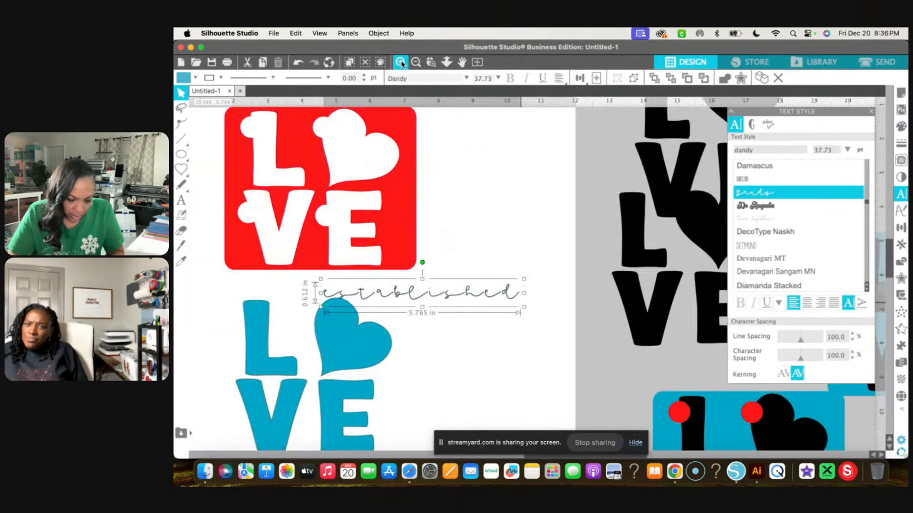
pyautogui.click(400, 62)
pyautogui.hscroll(-5, 351, 318)
pyautogui.scroll(-3, 351, 318)
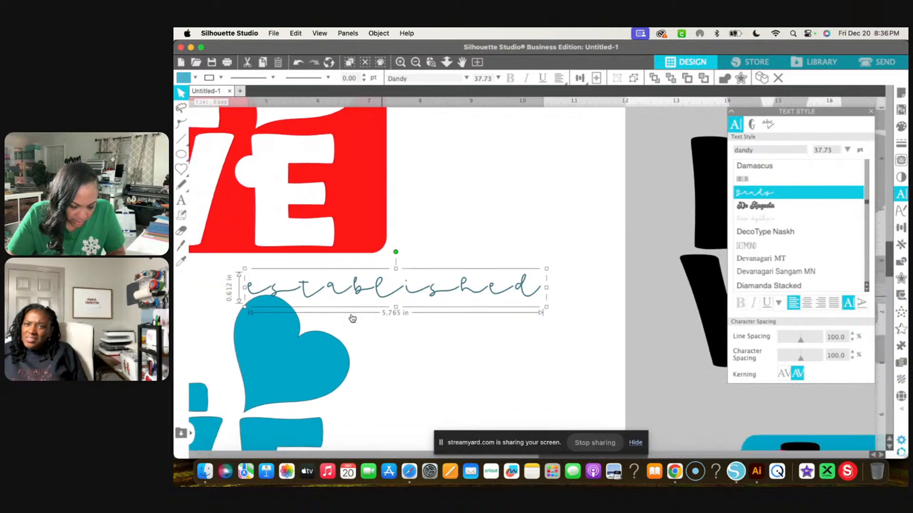
pyautogui.moveTo(326, 333); pyautogui.dragTo(312, 423)
pyautogui.click(376, 316)
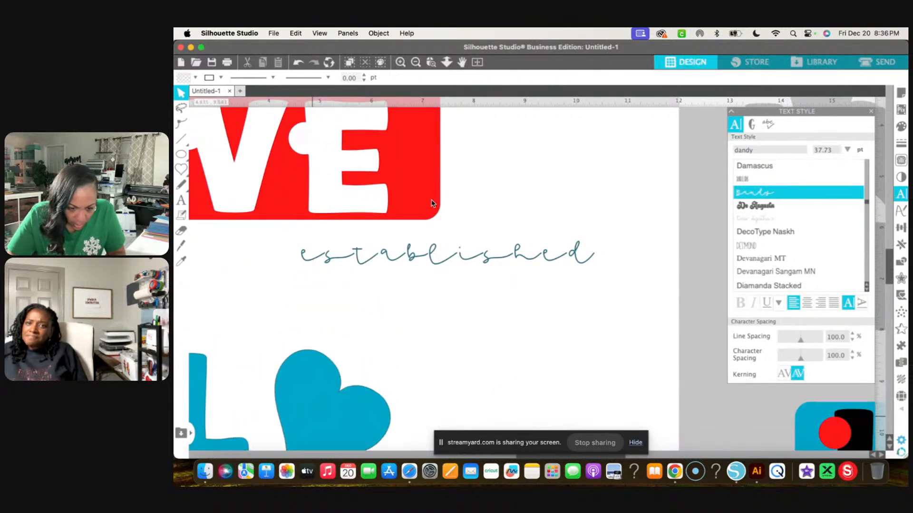
# Step: Ungroup the script "established" text into separate letters
pyautogui.click(401, 63)
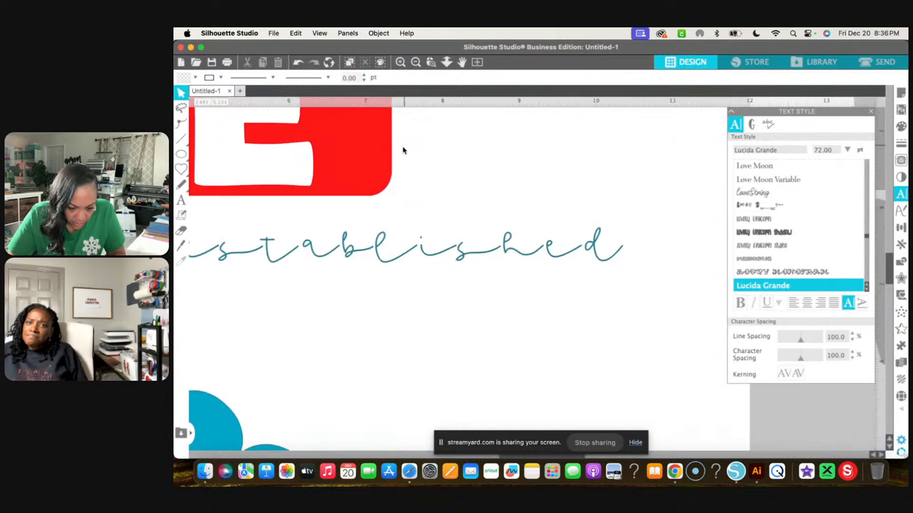
pyautogui.hscroll(-2, 348, 288)
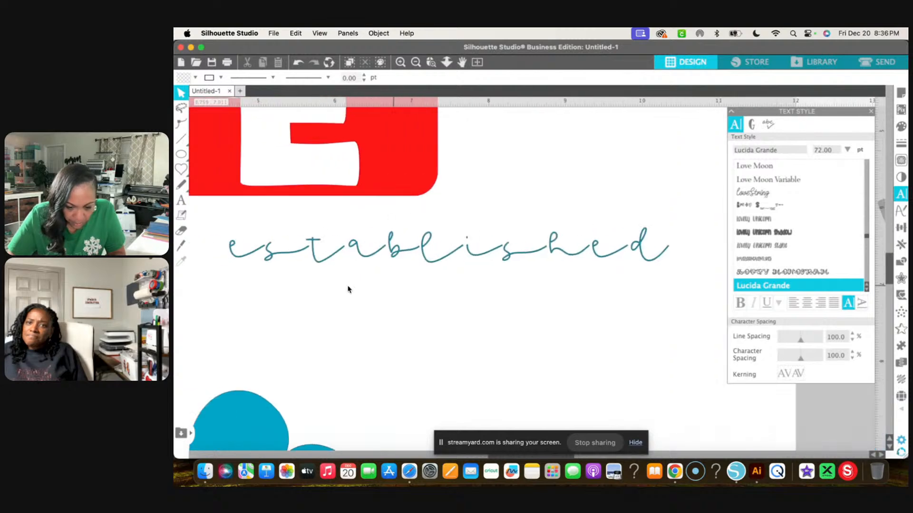
pyautogui.click(388, 252)
pyautogui.rightClick(388, 251)
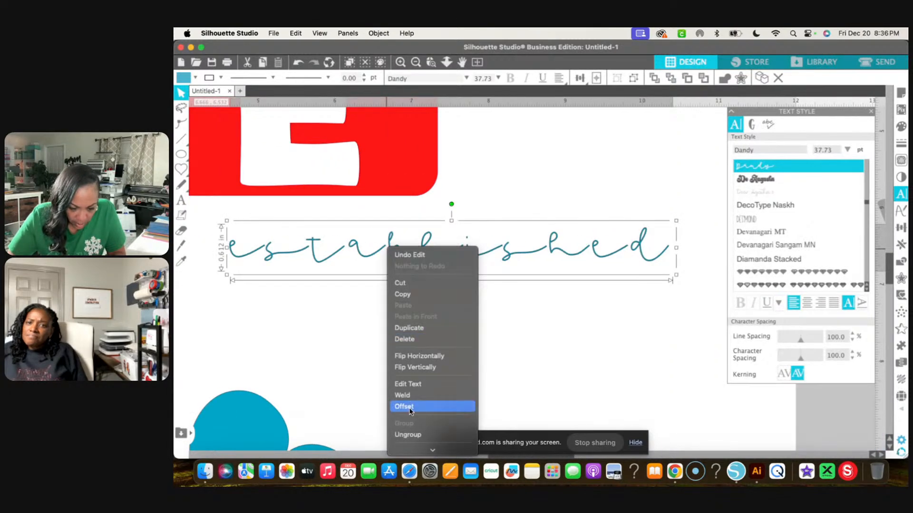
pyautogui.click(410, 435)
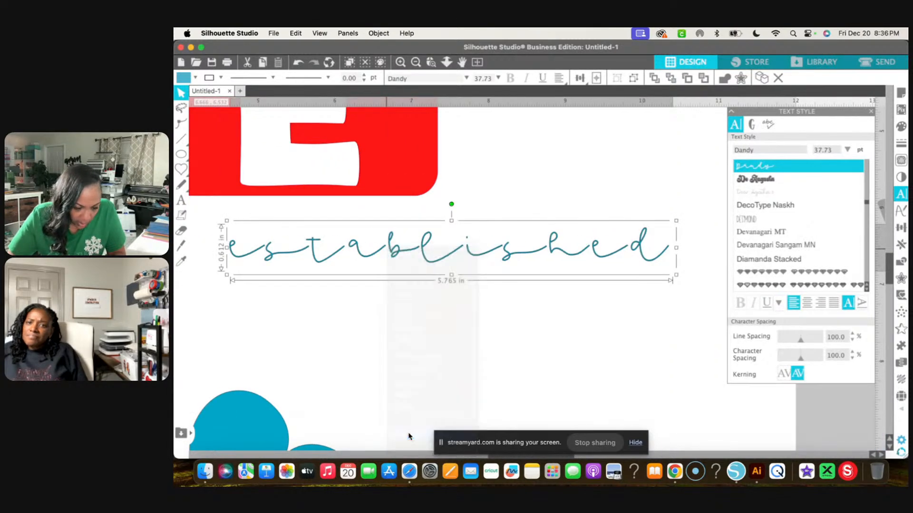
pyautogui.click(280, 216)
# Step: Nudge the letter s of the script "established" closer to the first e
pyautogui.click(269, 249)
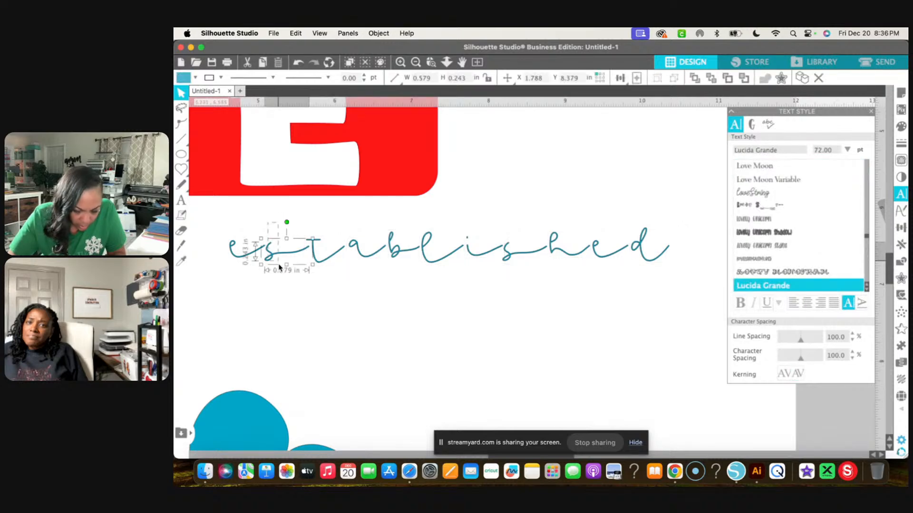
pyautogui.press('Left')
pyautogui.press('Left')
pyautogui.press('Left')
pyautogui.press('Left')
pyautogui.press('Left')
pyautogui.press('Left')
pyautogui.press('Left')
pyautogui.press('Left')
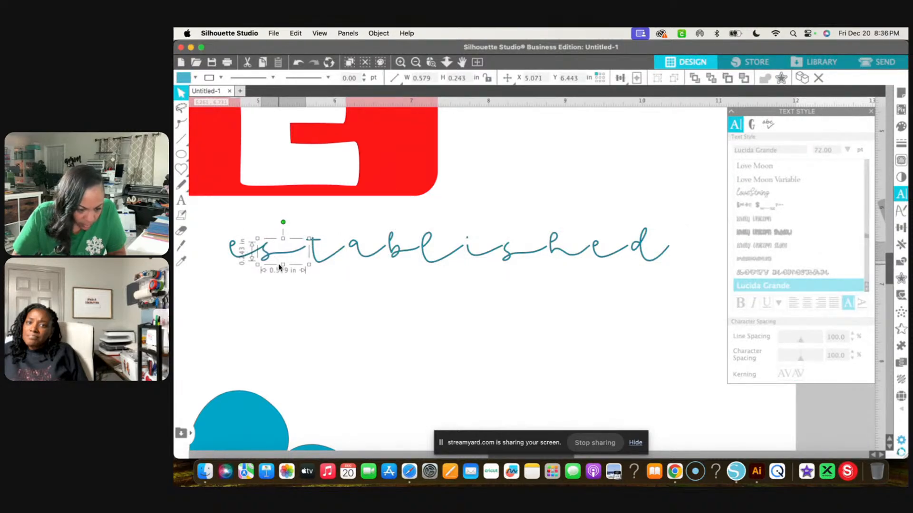
pyautogui.press('Right')
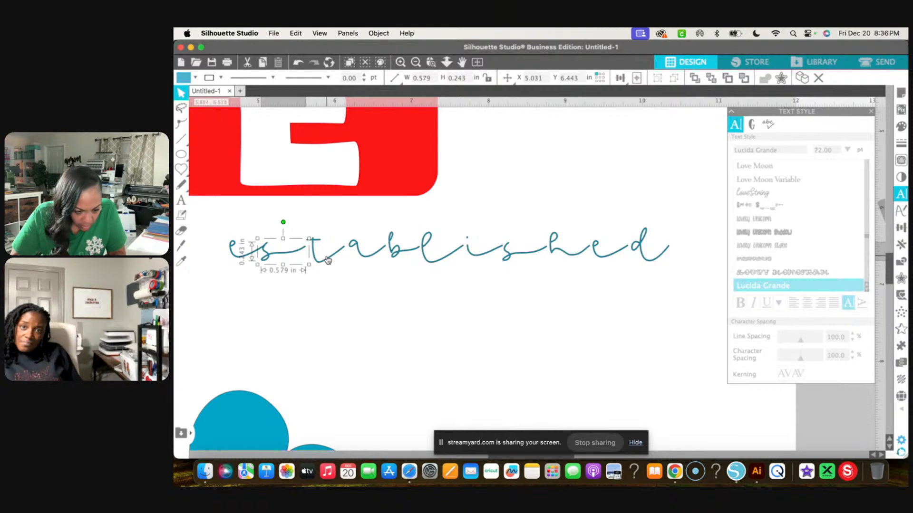
# Step: Nudge the letters t and a together toward the s, then select the letters a, b and l
pyautogui.moveTo(309, 219); pyautogui.dragTo(362, 291)
pyautogui.press('Left')
pyautogui.press('Left')
pyautogui.press('Left')
pyautogui.press('Left')
pyautogui.press('Left')
pyautogui.press('Left')
pyautogui.press('Left')
pyautogui.press('Left')
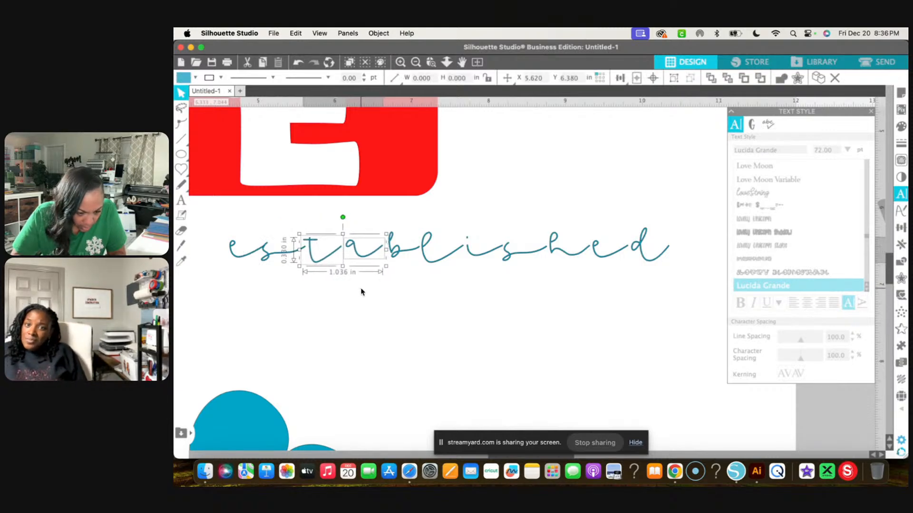
pyautogui.press('Left')
pyautogui.press('Left')
pyautogui.press('Left')
pyautogui.press('Left')
pyautogui.press('Left')
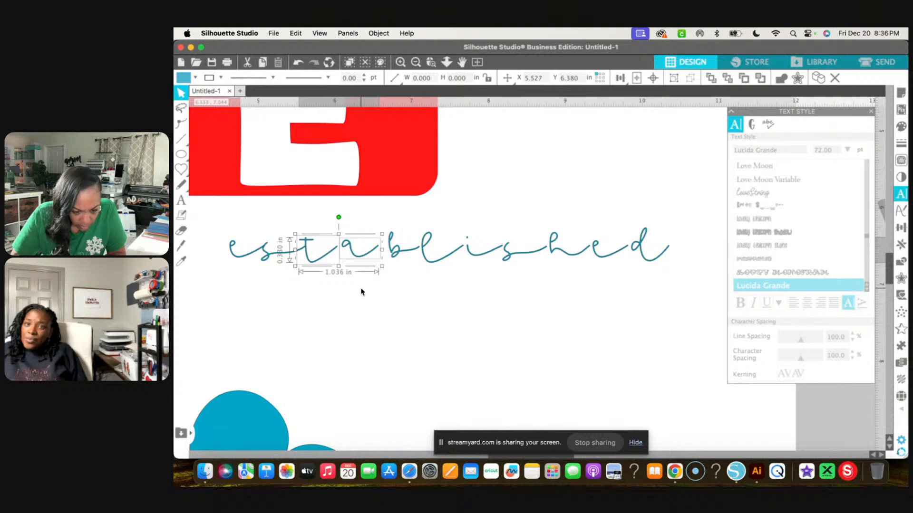
pyautogui.moveTo(343, 220); pyautogui.dragTo(429, 273)
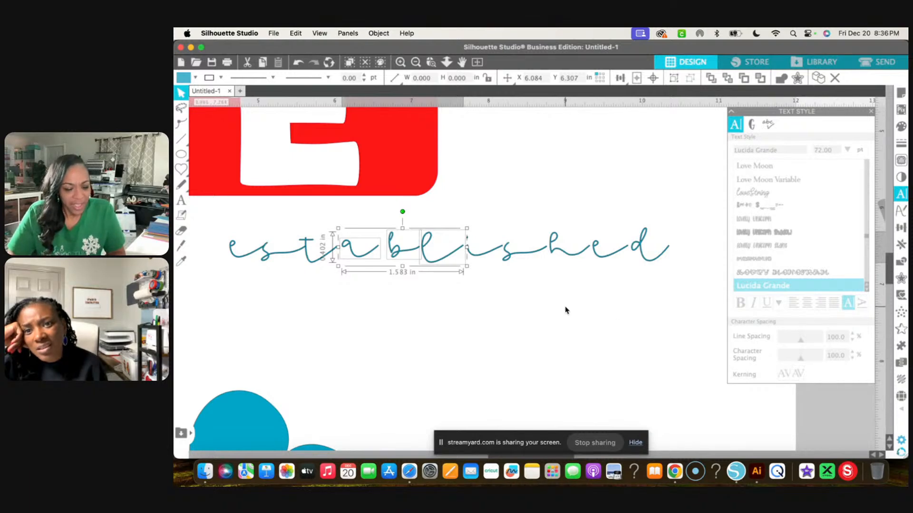
# Step: Add a second text reading "established" below the script version
pyautogui.click(183, 201)
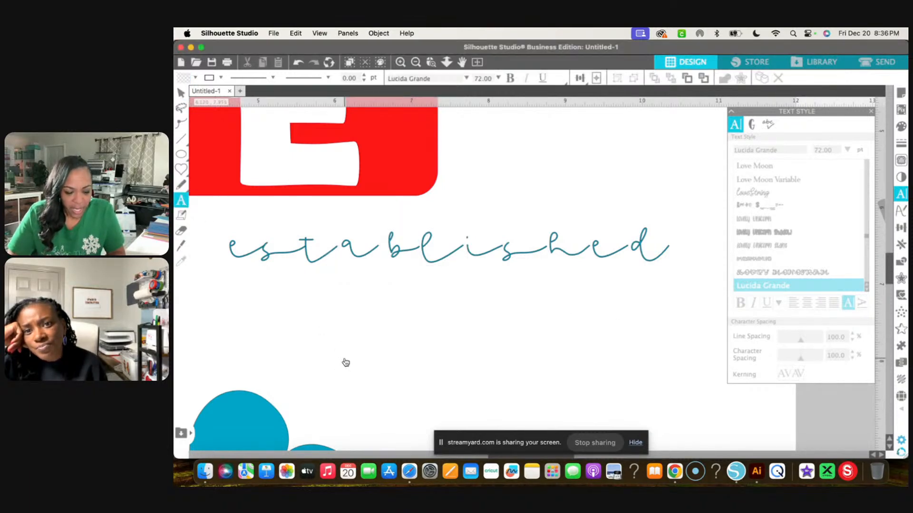
pyautogui.click(374, 339)
pyautogui.write('est')
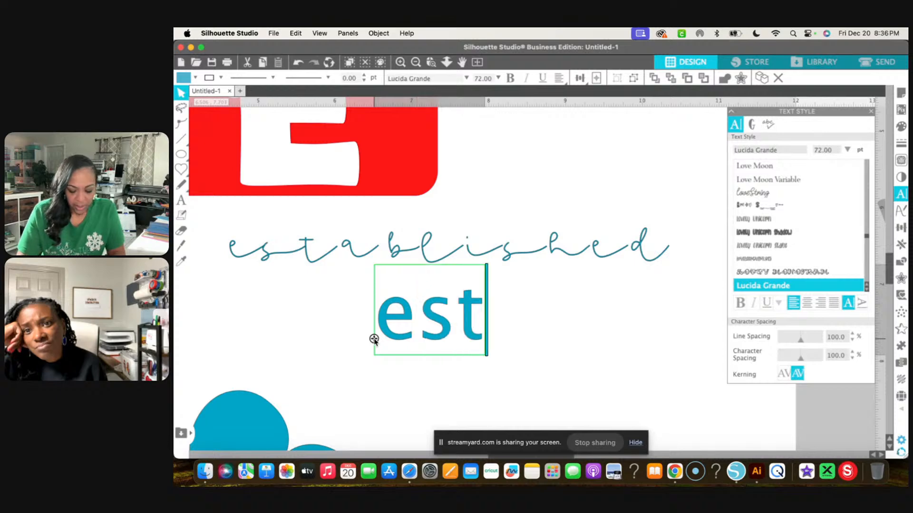
pyautogui.write('ablishe')
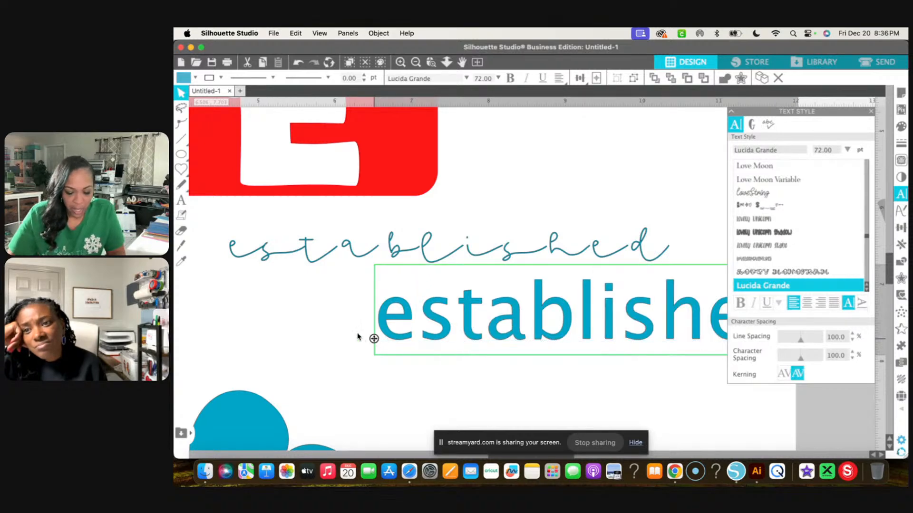
pyautogui.hscroll(3, 307, 300)
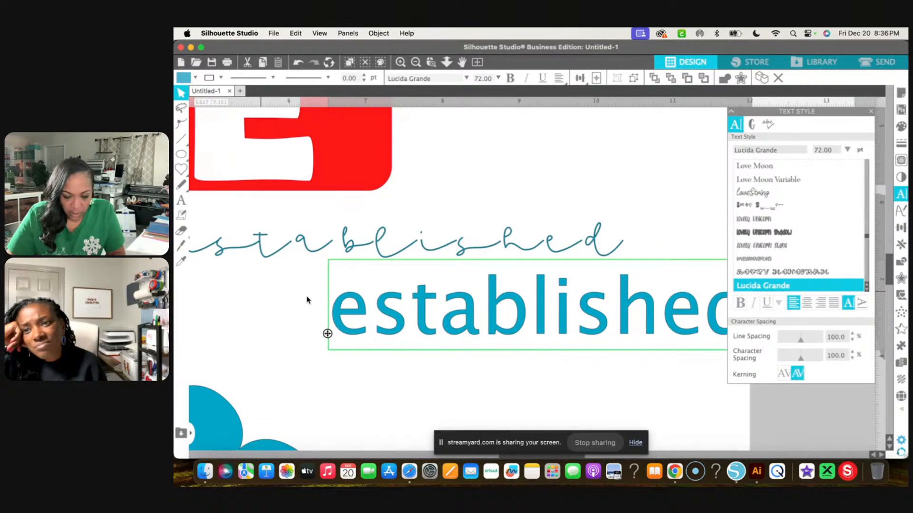
# Step: Try to set the second text's font to Dandy while it is still in text editing
pyautogui.click(757, 151)
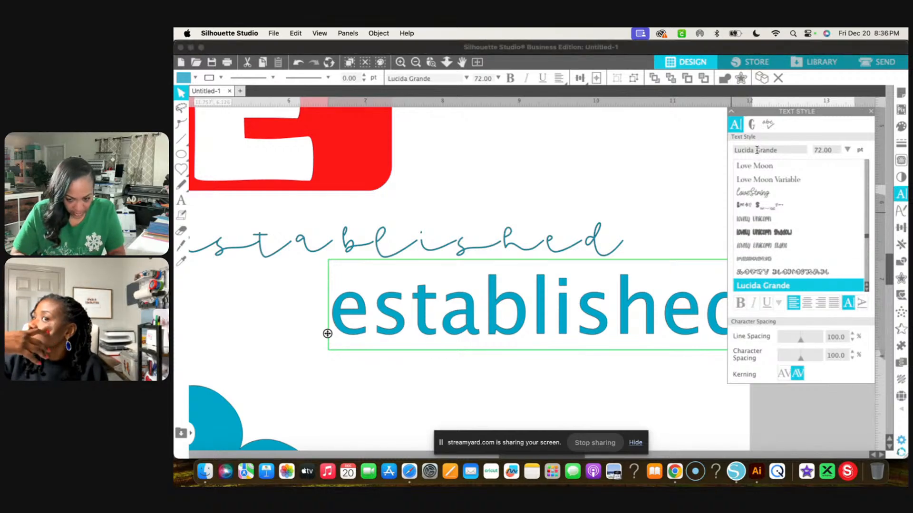
pyautogui.write('dandy')
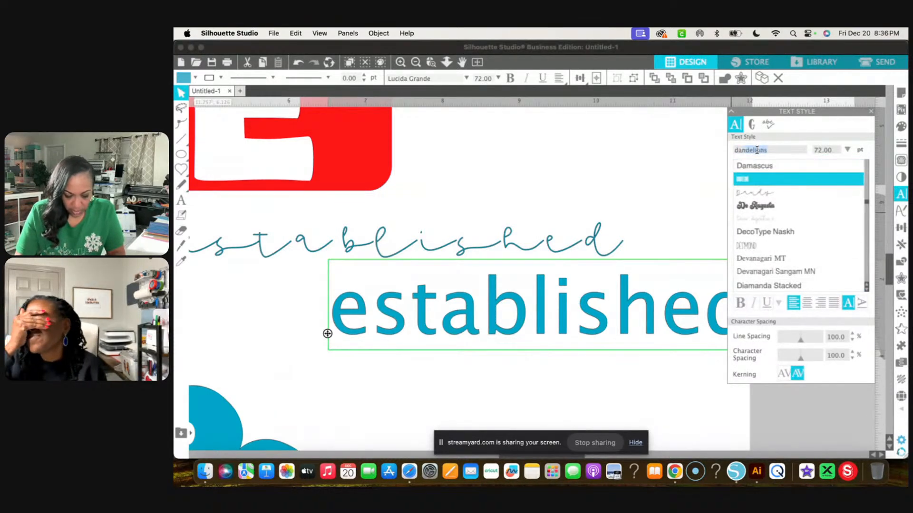
pyautogui.click(778, 199)
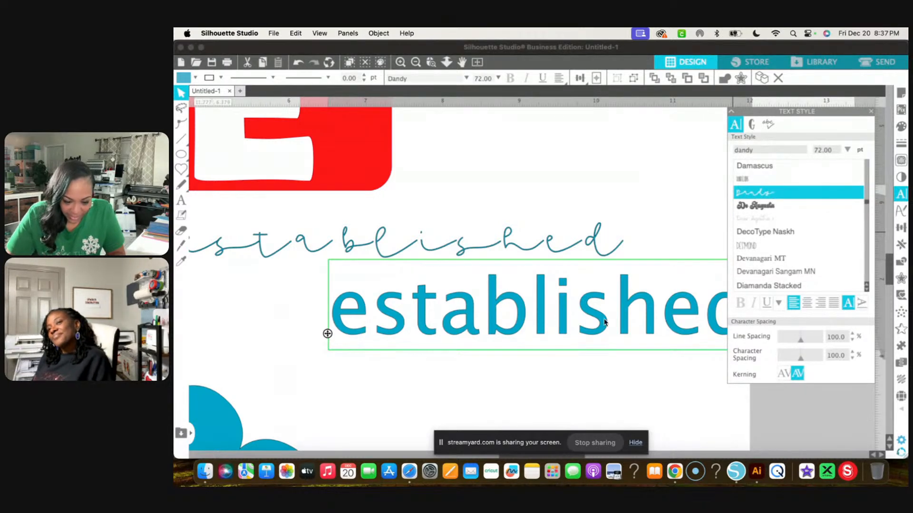
pyautogui.click(613, 381)
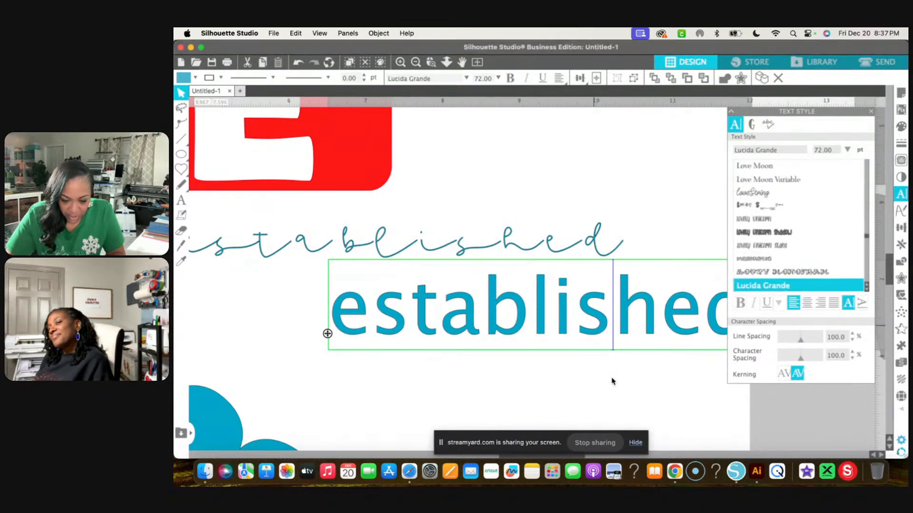
# Step: Set the second "established" text's font to Dandy and reduce its character spacing to 95%
pyautogui.click(626, 317)
pyautogui.click(782, 151)
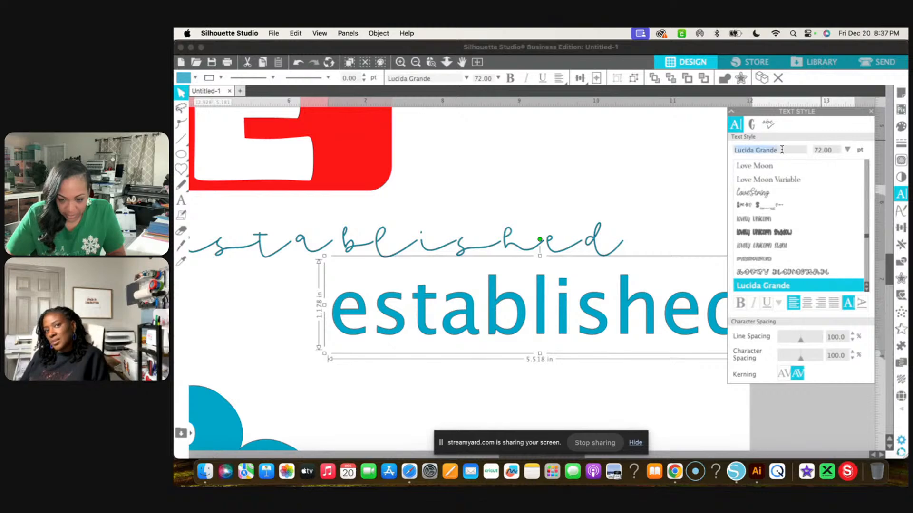
pyautogui.write('dandy')
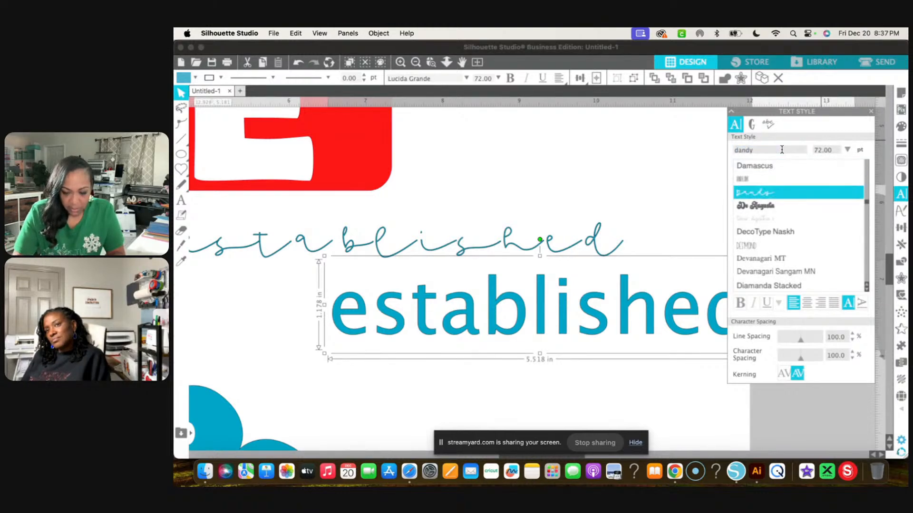
pyautogui.press('Return')
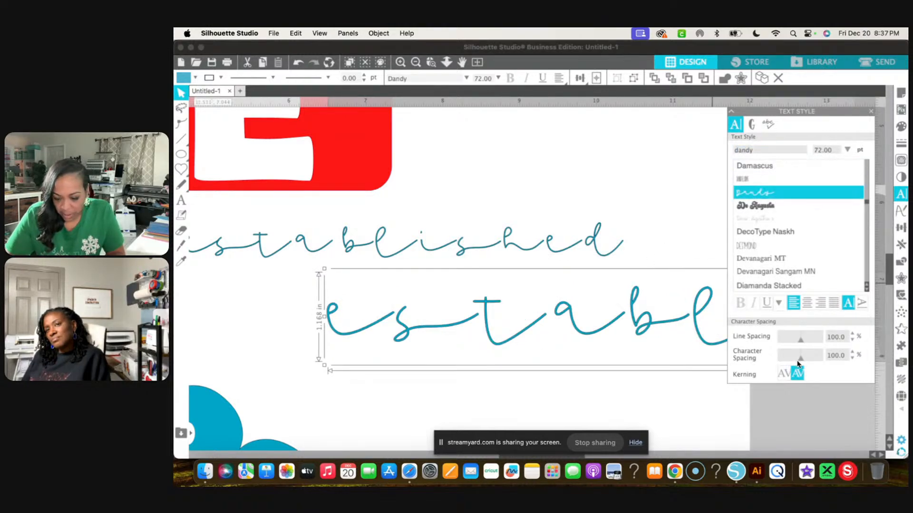
pyautogui.hscroll(3, 705, 422)
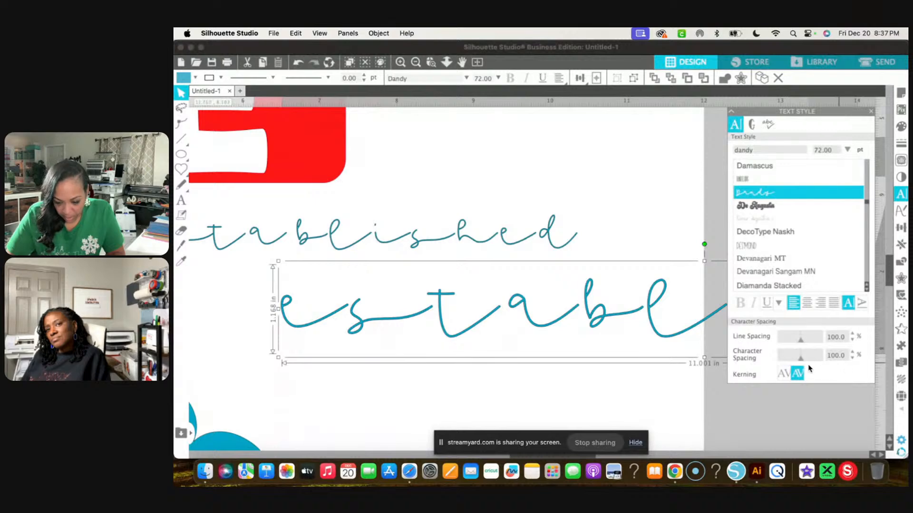
pyautogui.moveTo(800, 364); pyautogui.dragTo(800, 365)
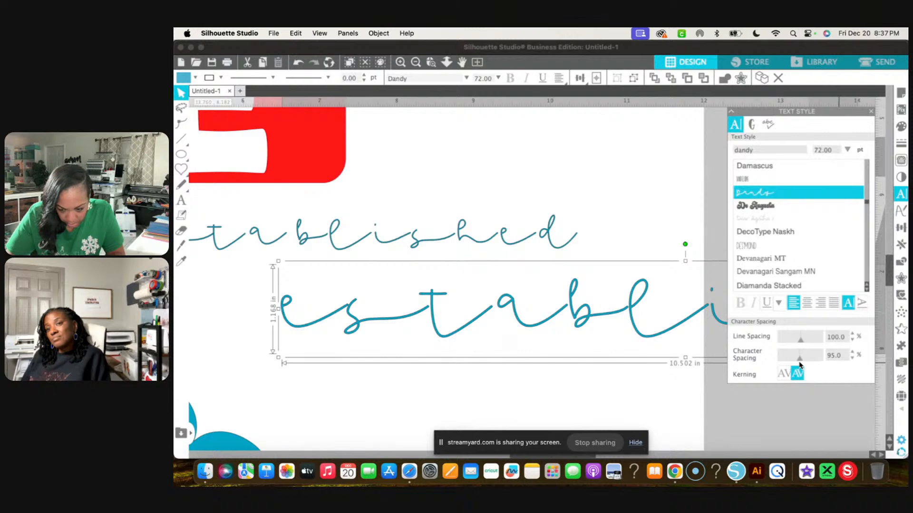
# Step: Set the lower "established" text's character spacing to 90% and ungroup it into separate letters
pyautogui.click(852, 359)
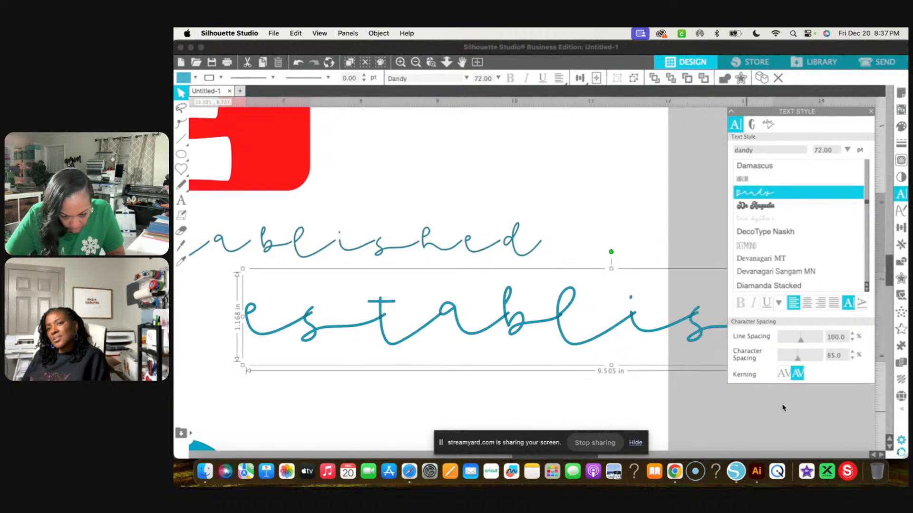
pyautogui.click(851, 354)
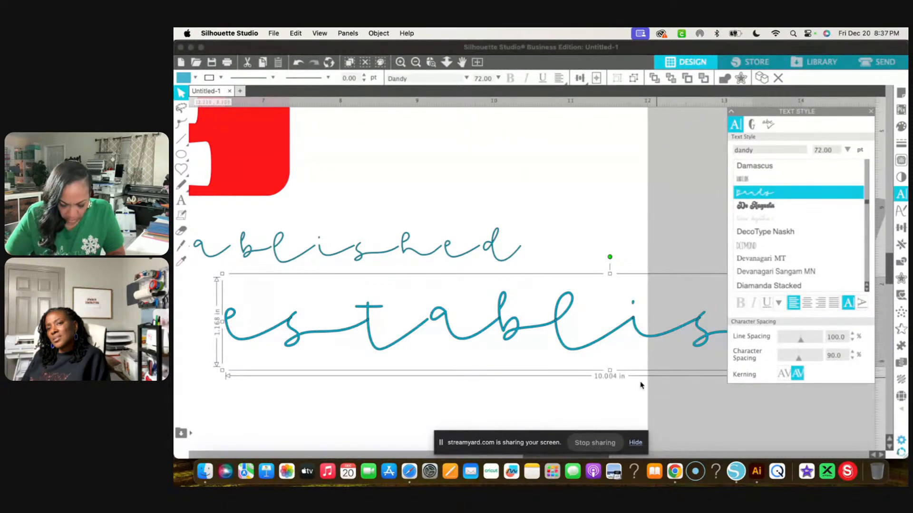
pyautogui.rightClick(605, 331)
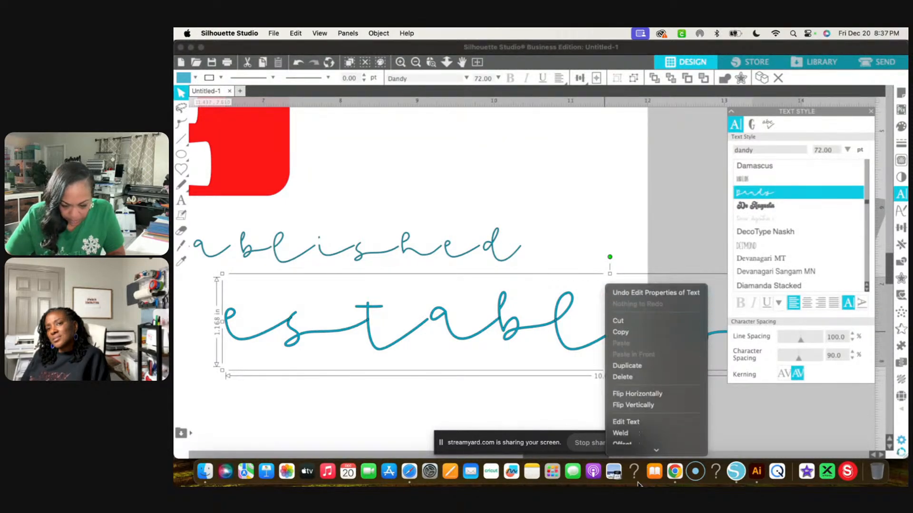
pyautogui.moveTo(639, 484)
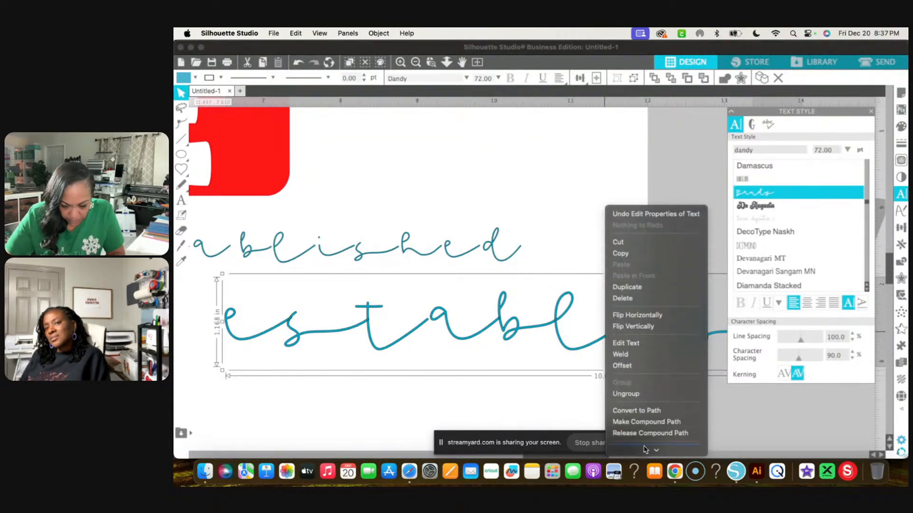
pyautogui.click(655, 386)
pyautogui.click(548, 394)
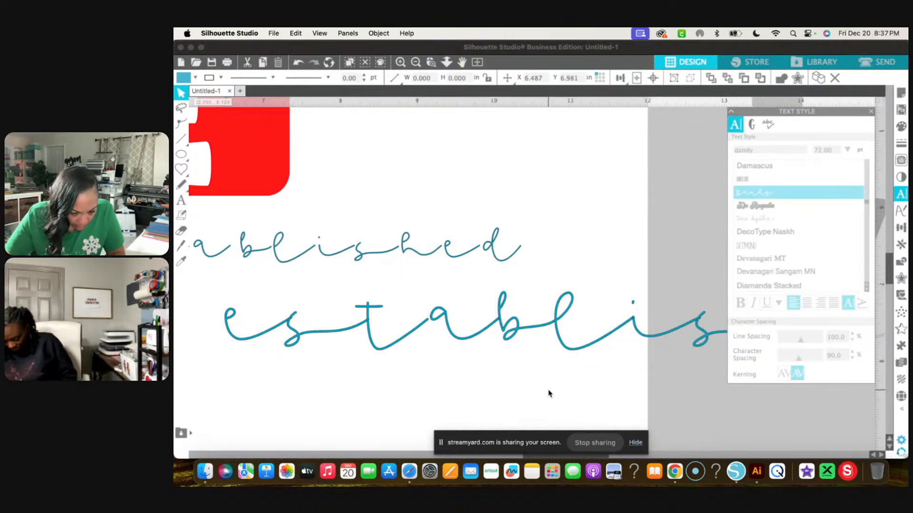
# Step: Move the black LOVE design off the lower "established" word, clear of its last letters
pyautogui.click(416, 62)
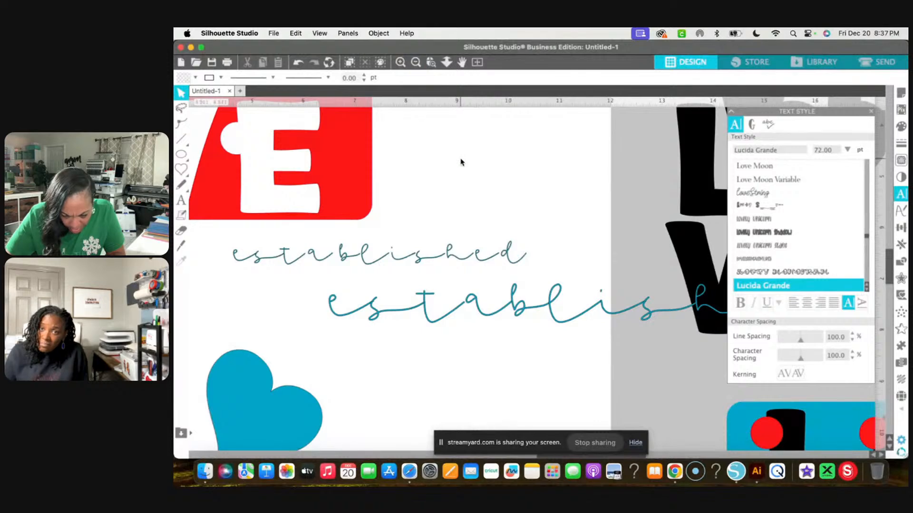
pyautogui.hscroll(5, 461, 161)
pyautogui.click(459, 245)
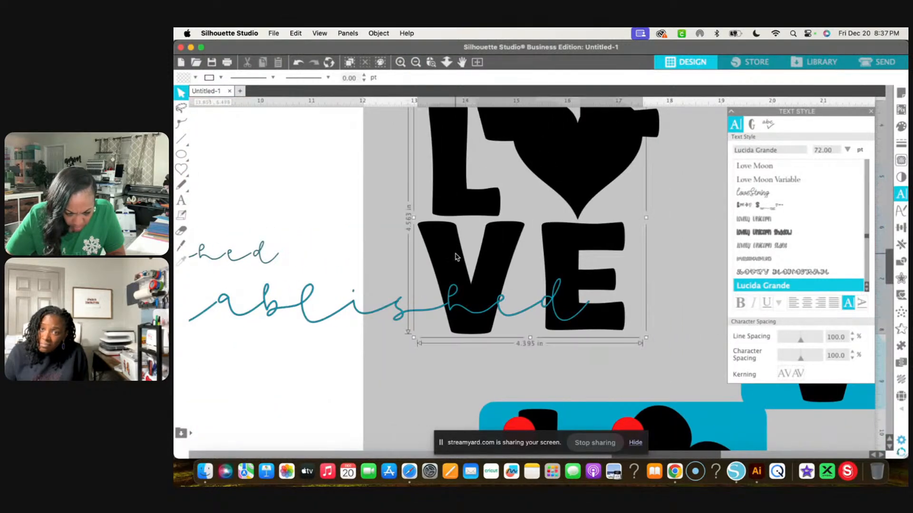
pyautogui.moveTo(459, 247); pyautogui.dragTo(680, 254)
# Step: Select the letters from a to d in the lower word and nudge them left and slightly down to meet the t
pyautogui.hscroll(-3, 481, 329)
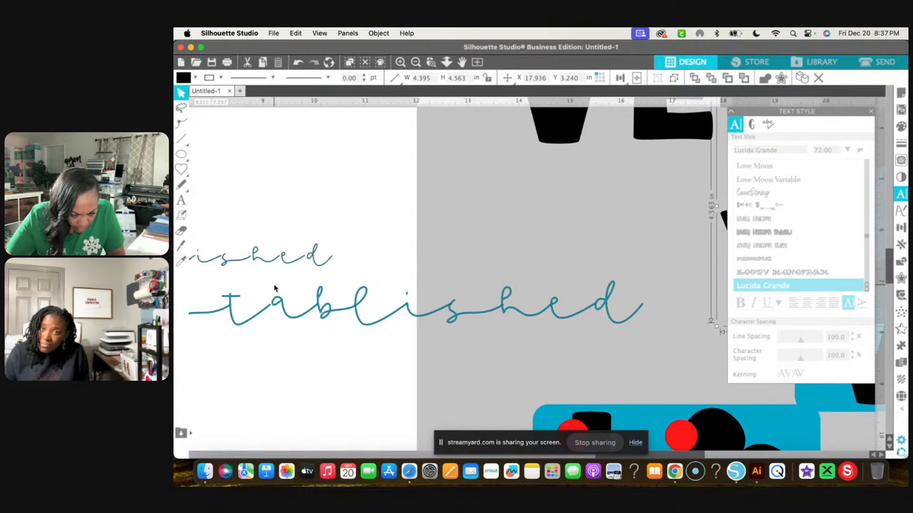
pyautogui.moveTo(274, 286); pyautogui.dragTo(414, 341)
pyautogui.moveTo(619, 349); pyautogui.dragTo(622, 349)
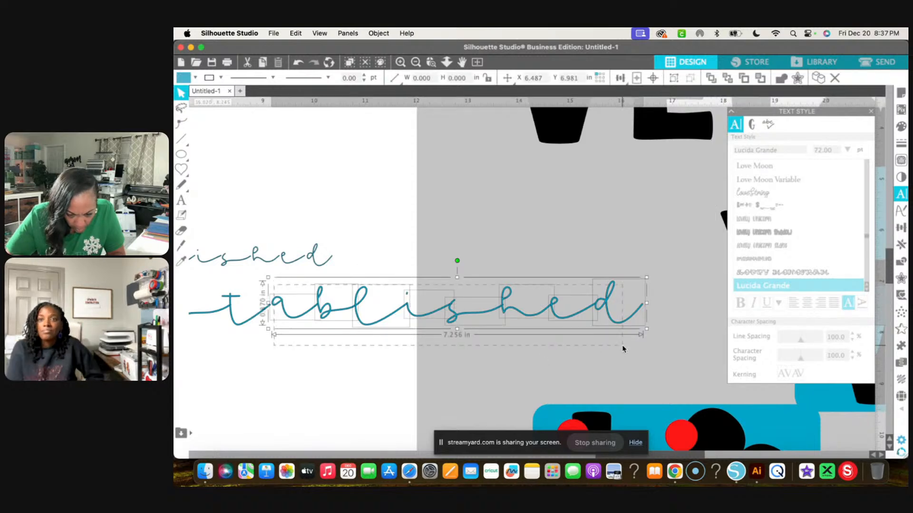
pyautogui.press('Left')
pyautogui.press('Left')
pyautogui.press('Left')
pyautogui.press('Left')
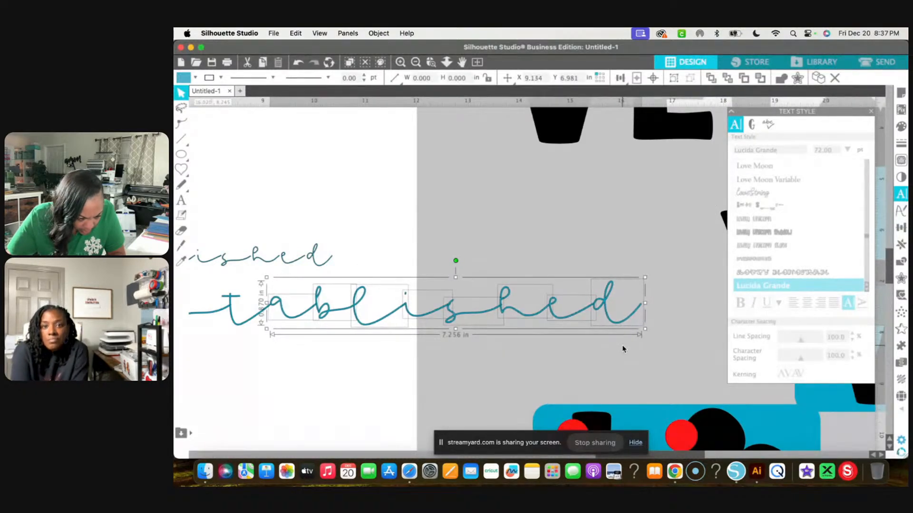
pyautogui.press('Down')
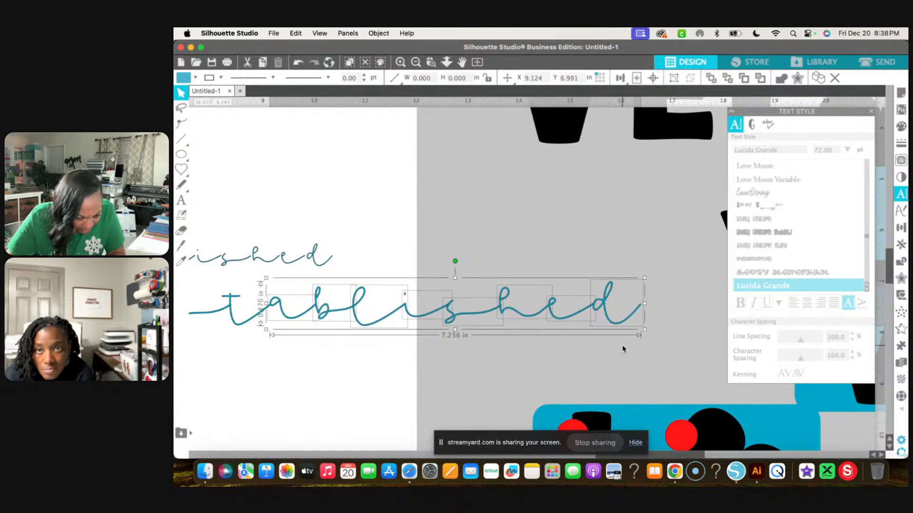
pyautogui.press('Down')
pyautogui.press('Left')
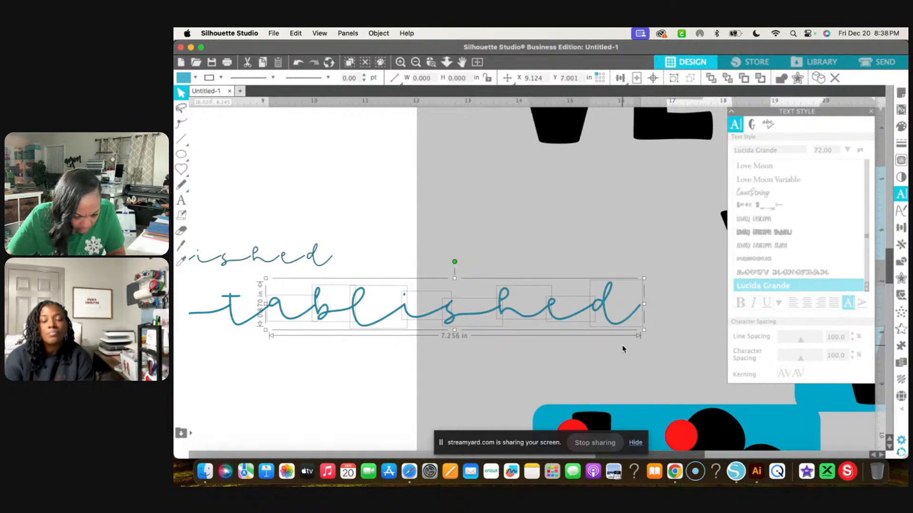
pyautogui.click(532, 240)
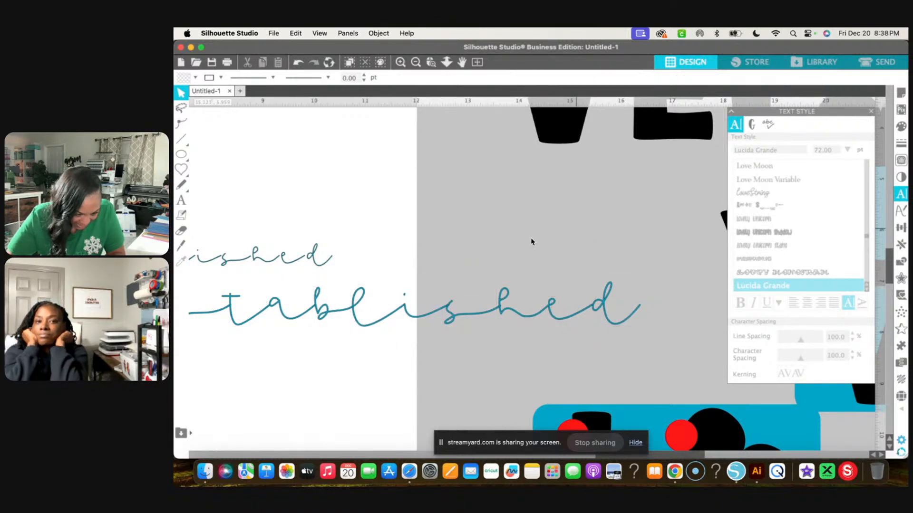
# Step: Try to scale the lower word down to about 6.15 in wide, and undo the resize
pyautogui.hscroll(-5, 531, 241)
pyautogui.hscroll(-6, 531, 241)
pyautogui.hscroll(1, 531, 241)
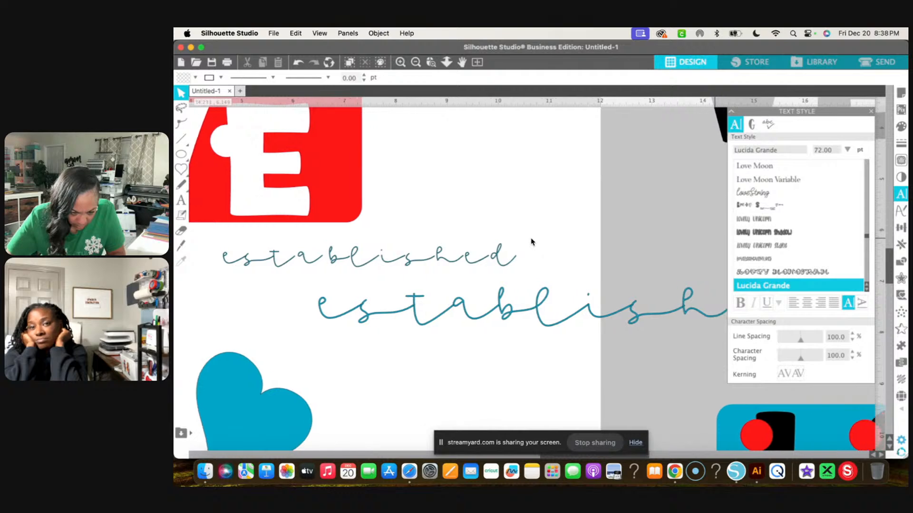
pyautogui.click(339, 316)
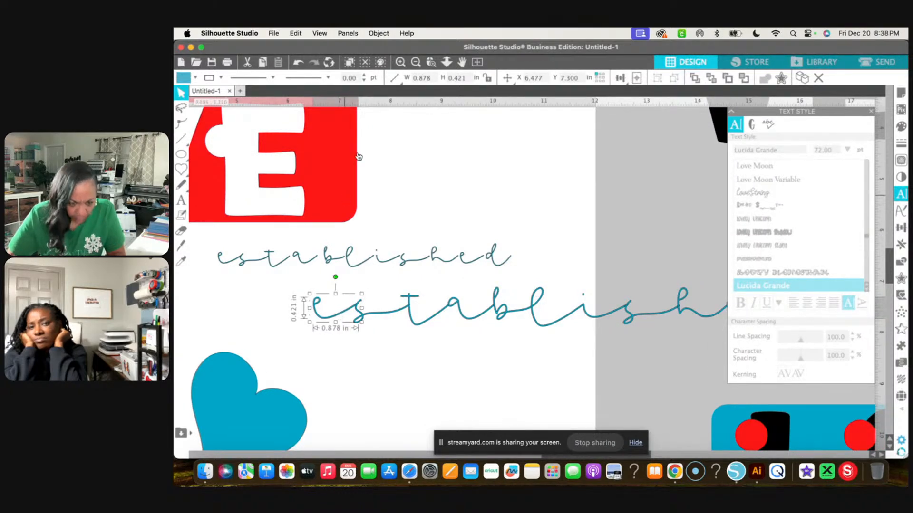
pyautogui.click(415, 62)
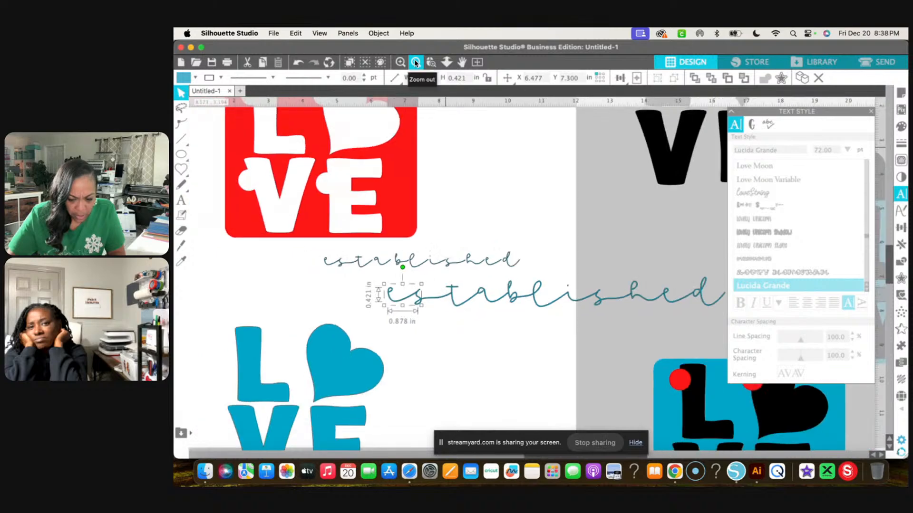
pyautogui.click(412, 282)
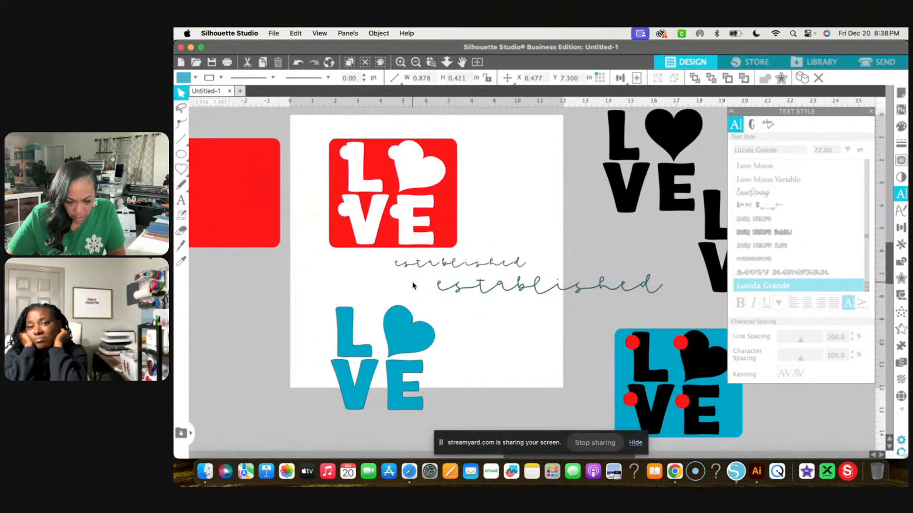
pyautogui.moveTo(413, 283); pyautogui.dragTo(669, 285)
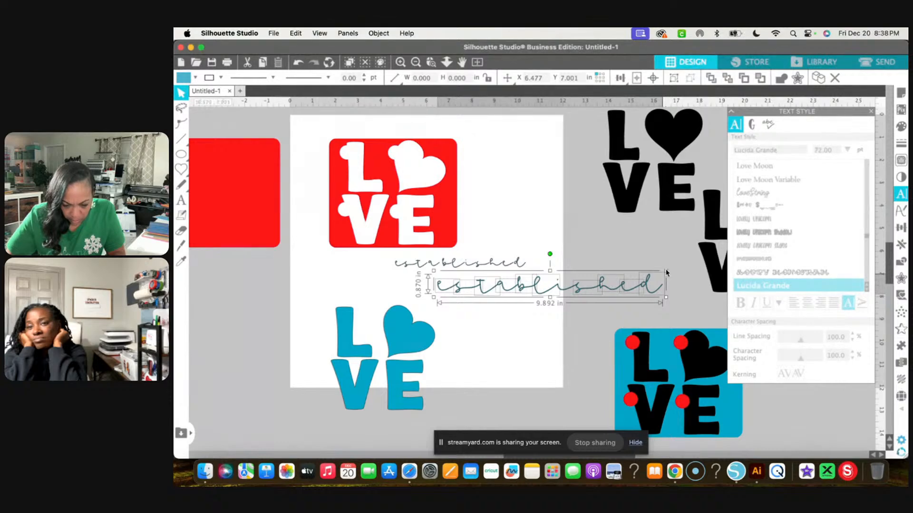
pyautogui.moveTo(666, 271); pyautogui.dragTo(584, 306)
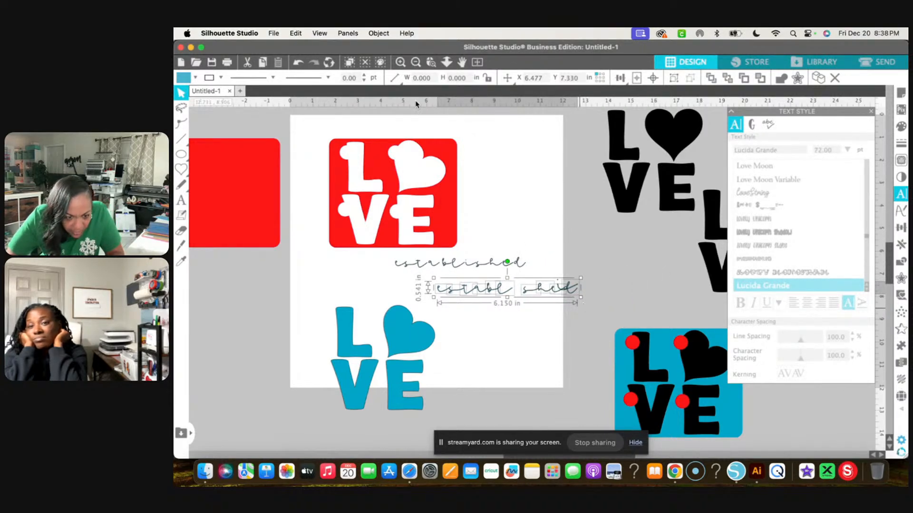
pyautogui.click(297, 63)
pyautogui.click(297, 63)
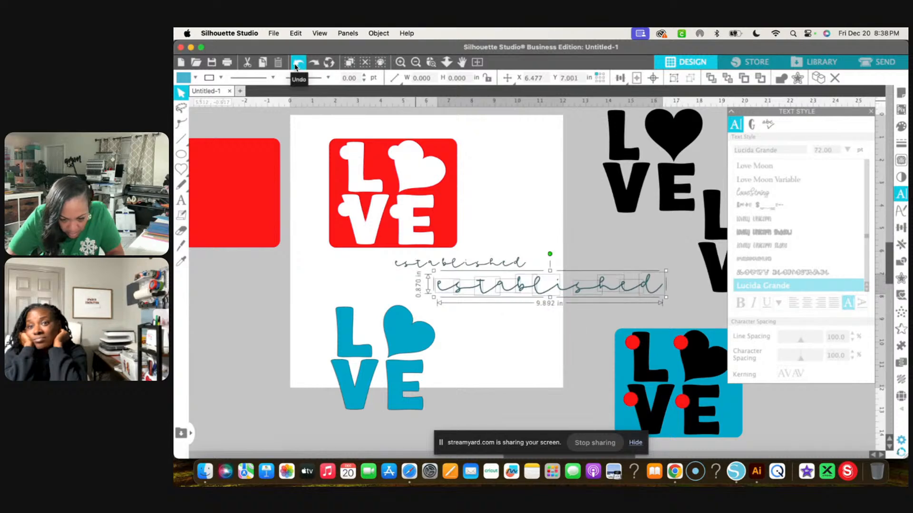
# Step: Select all the letters of the lower "established" and scale them together to about 5.4 in wide
pyautogui.click(528, 340)
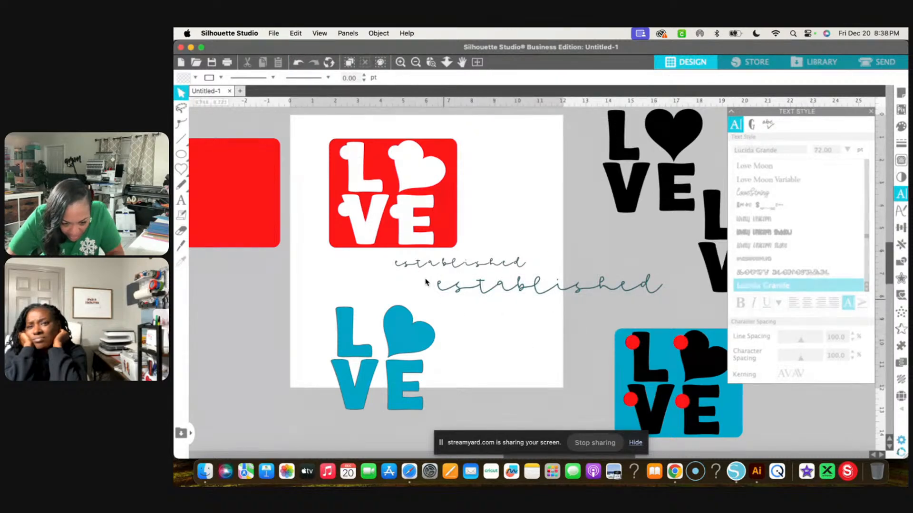
pyautogui.moveTo(421, 281); pyautogui.dragTo(658, 295)
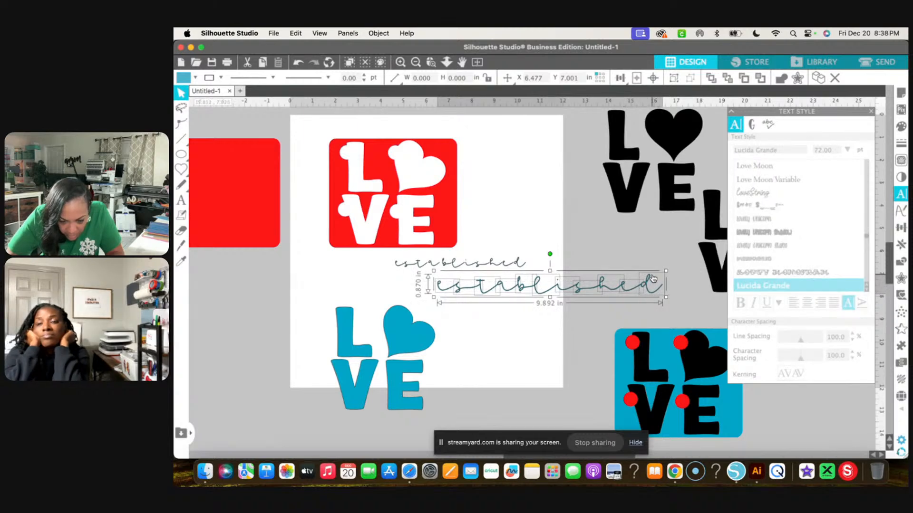
pyautogui.moveTo(668, 273); pyautogui.dragTo(566, 301)
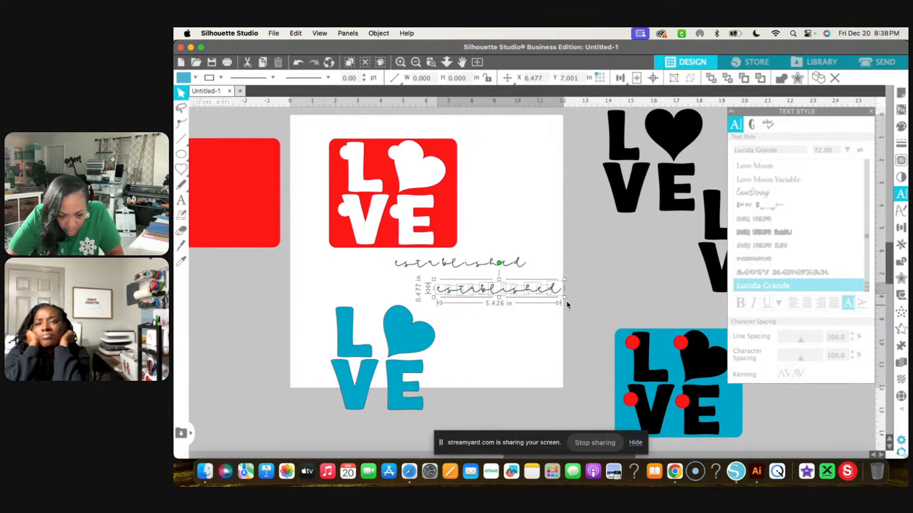
# Step: Weld the letters of the lower word and combine them with the dot of the i into one object
pyautogui.click(400, 63)
pyautogui.click(400, 63)
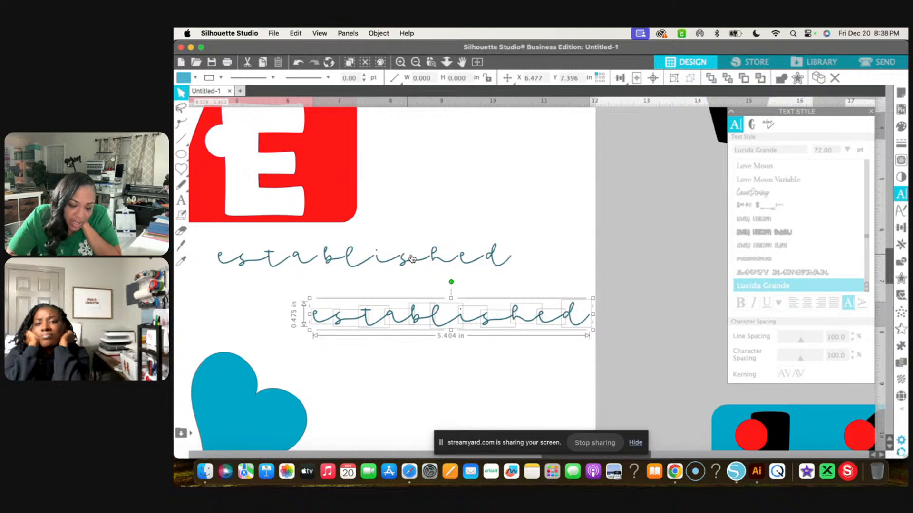
pyautogui.rightClick(484, 319)
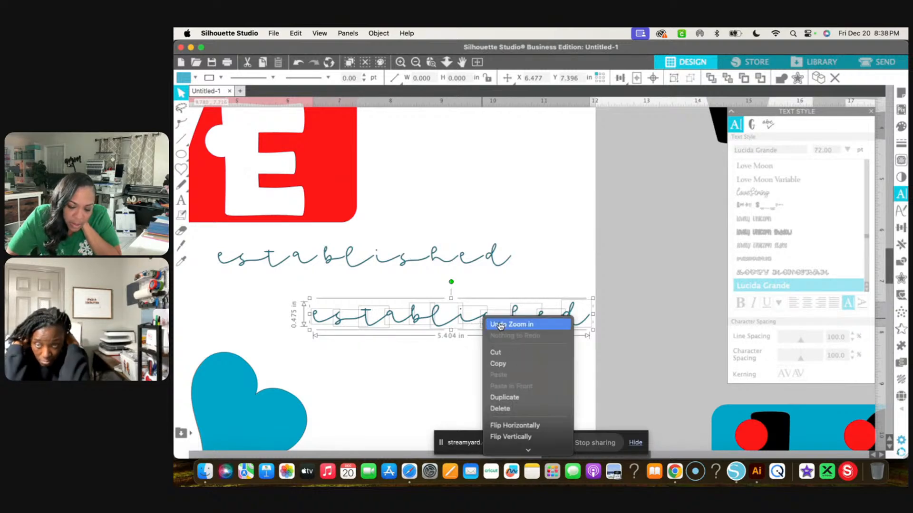
pyautogui.moveTo(528, 449)
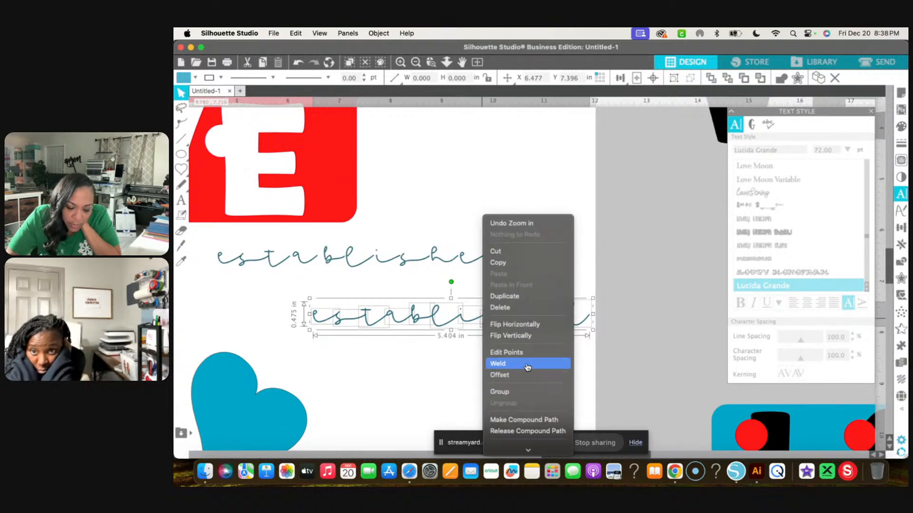
pyautogui.click(527, 364)
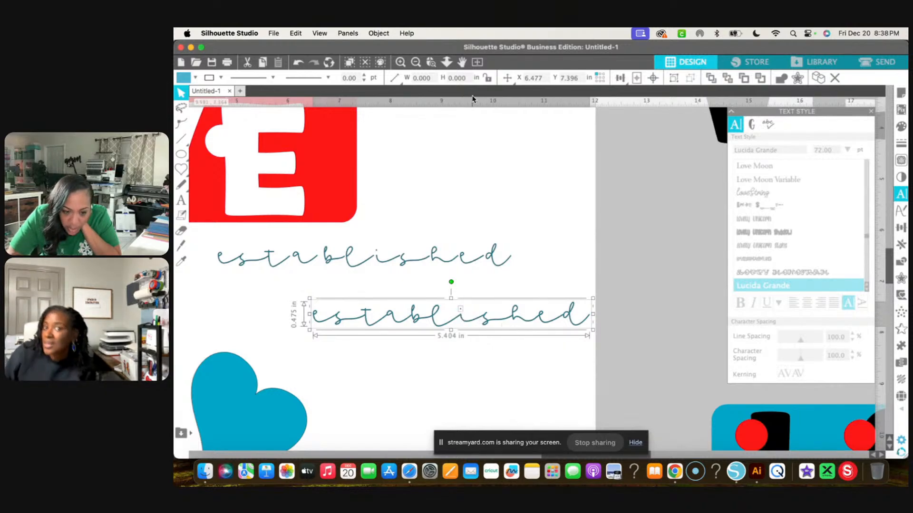
pyautogui.click(396, 66)
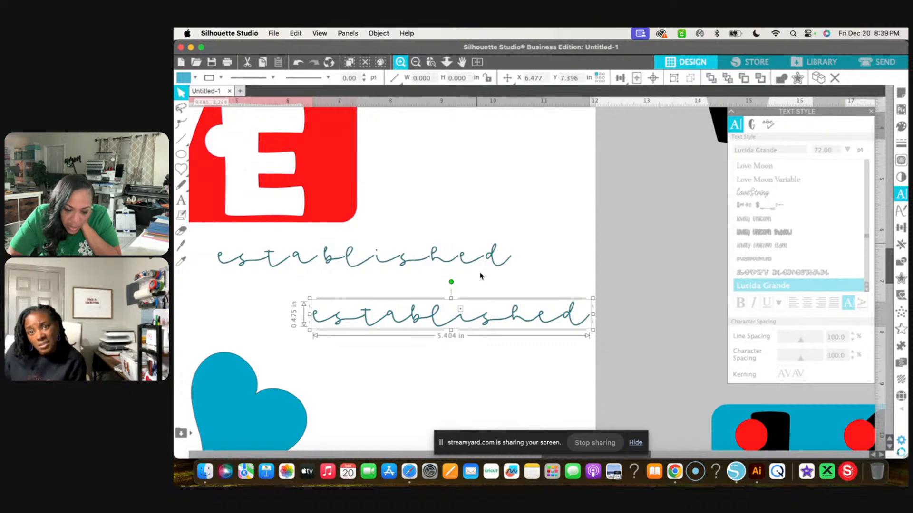
pyautogui.rightClick(513, 281)
pyautogui.moveTo(545, 454)
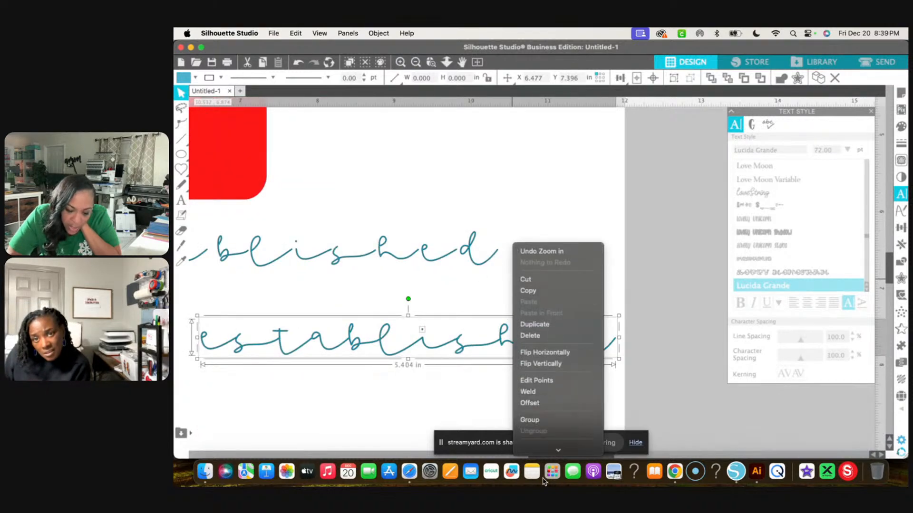
pyautogui.click(544, 364)
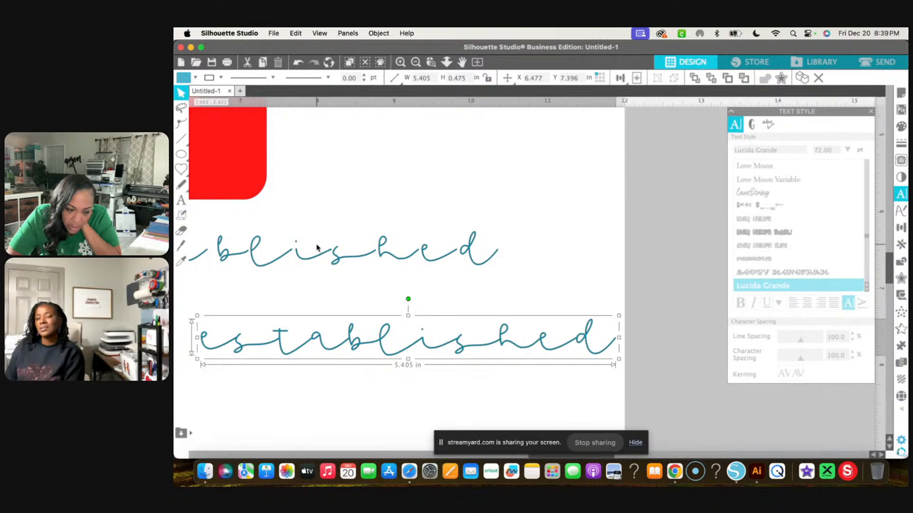
# Step: Remove the lower word's outline, scale it to about 3.88 in wide and move it up beside the red rectangle's lower corner
pyautogui.click(220, 77)
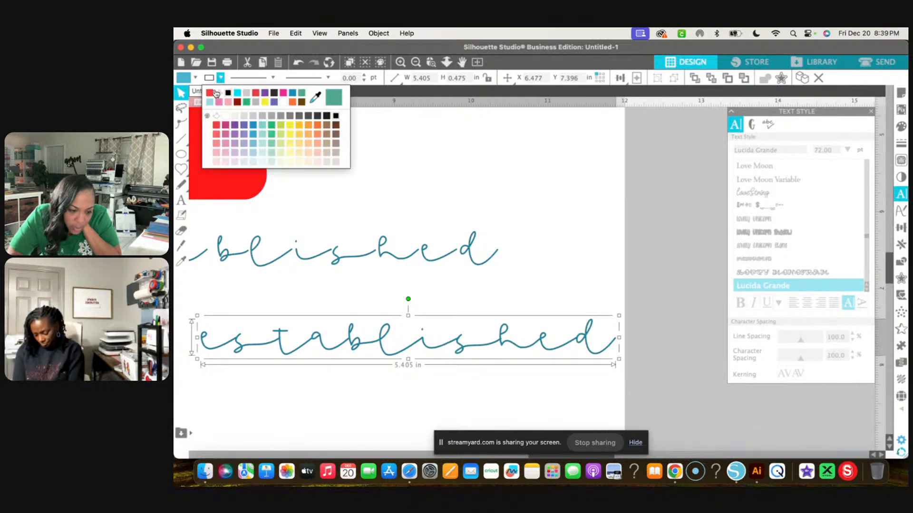
pyautogui.click(222, 94)
pyautogui.click(407, 384)
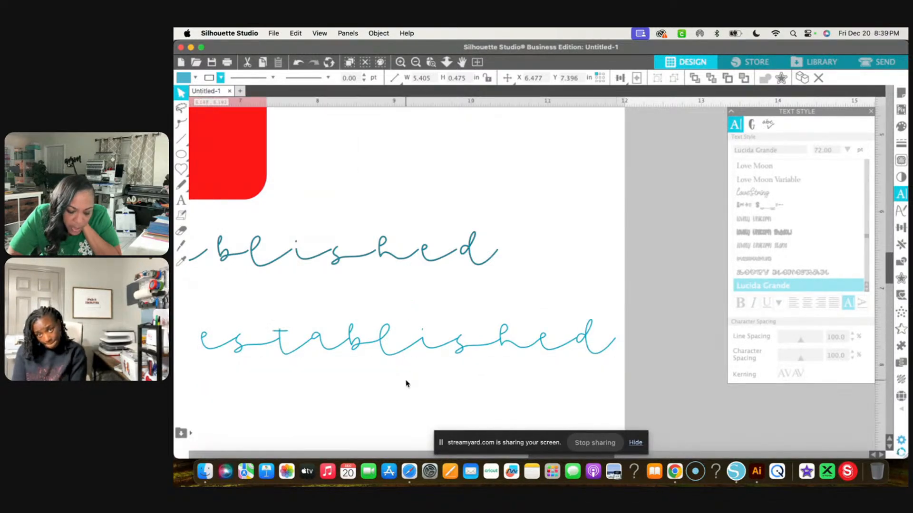
pyautogui.click(559, 333)
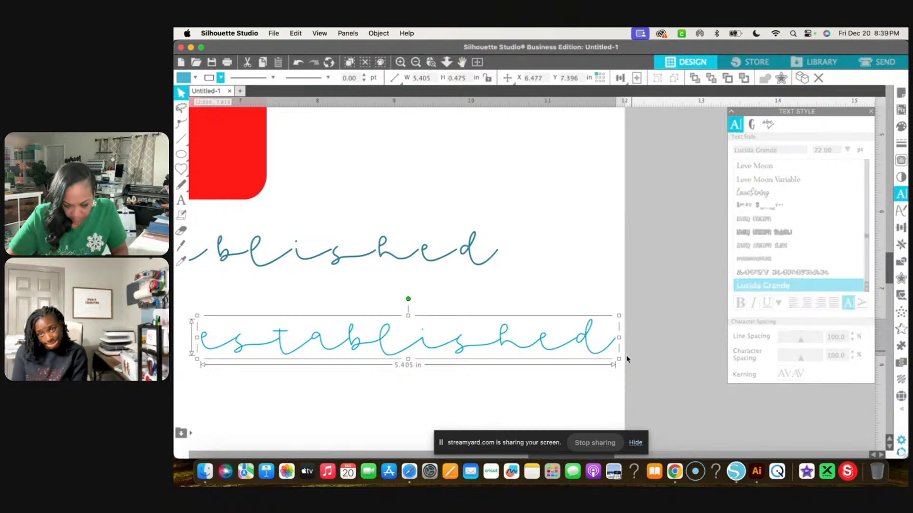
pyautogui.moveTo(618, 359); pyautogui.dragTo(521, 152)
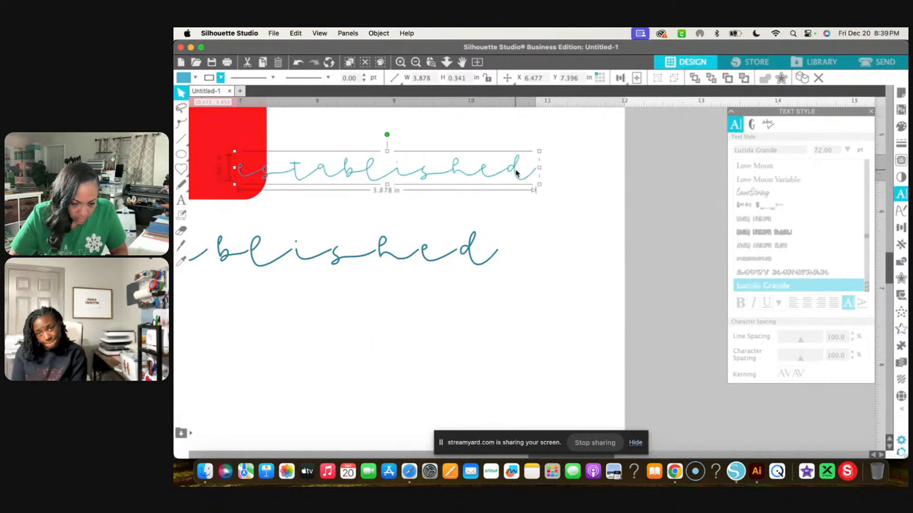
# Step: Fill the smaller "established" with black and delete the original "established" lettering below it
pyautogui.click(416, 62)
pyautogui.click(416, 63)
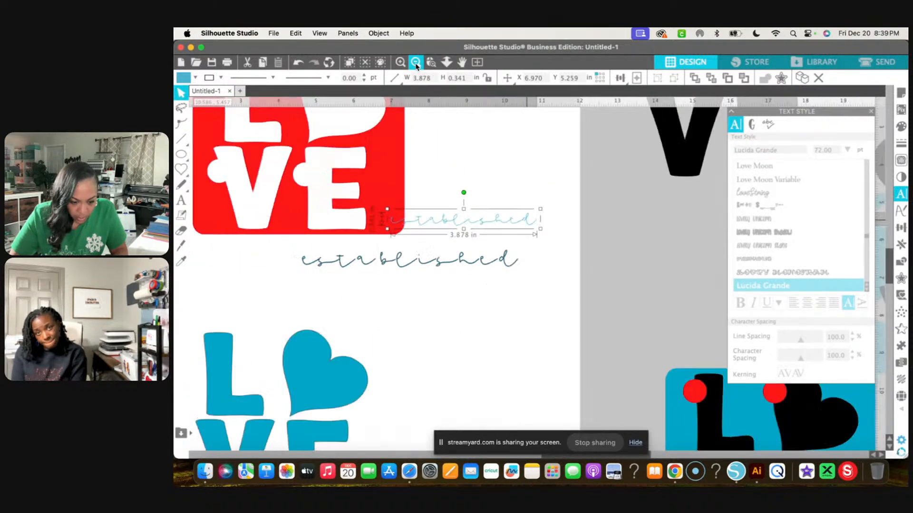
pyautogui.click(194, 79)
pyautogui.click(202, 93)
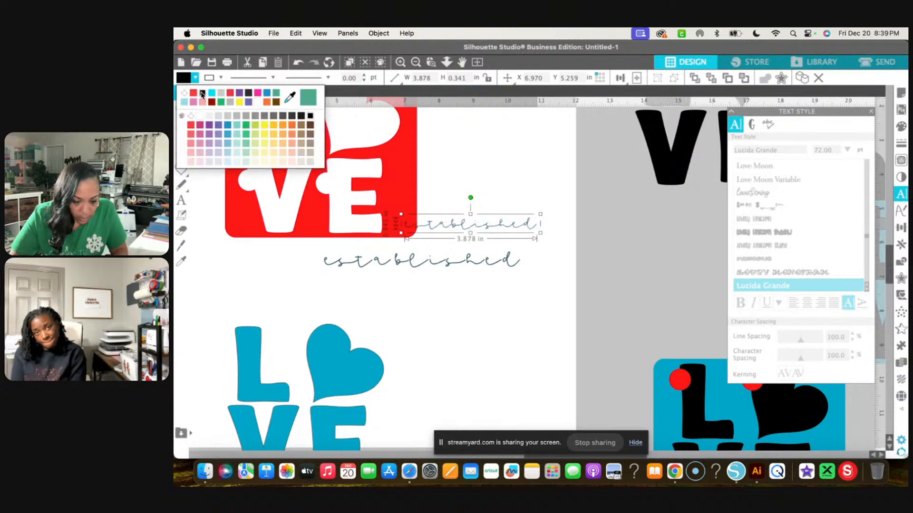
pyautogui.moveTo(304, 259); pyautogui.dragTo(534, 268)
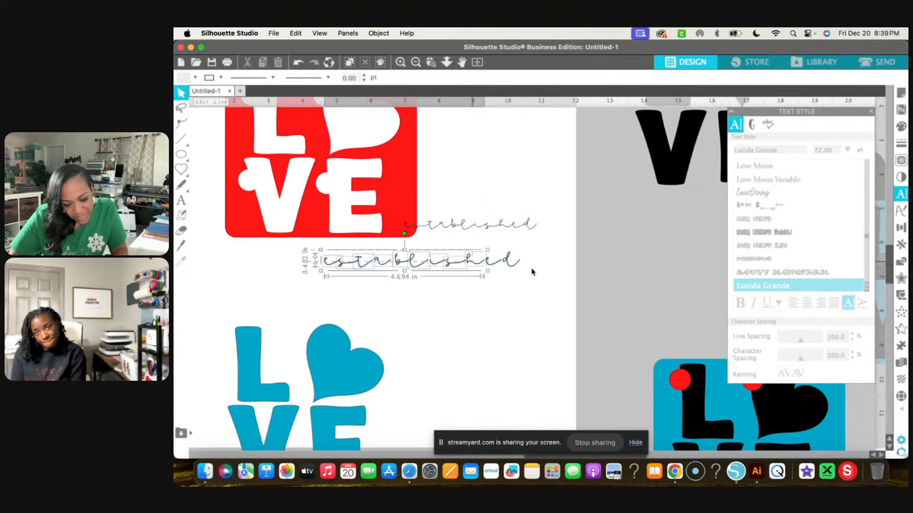
pyautogui.press('Delete')
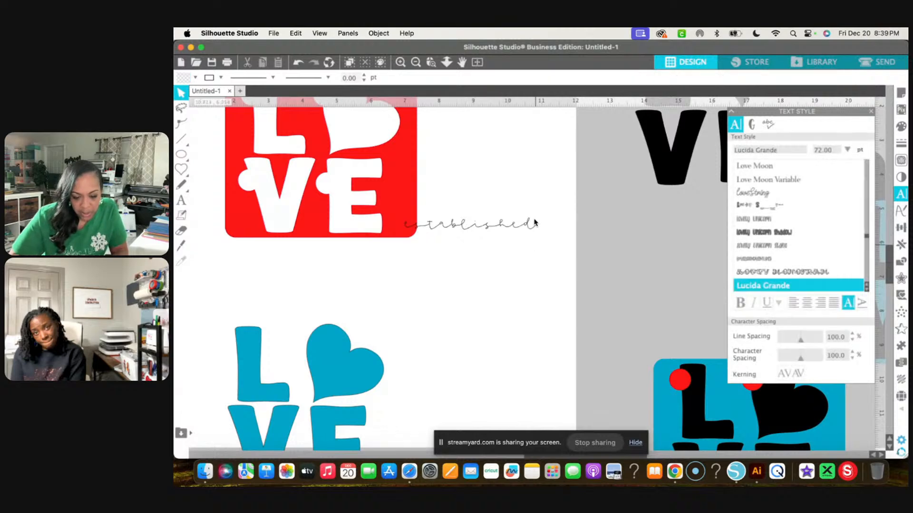
# Step: Rotate the black "established" word 90° counterclockwise so it reads upward
pyautogui.click(527, 223)
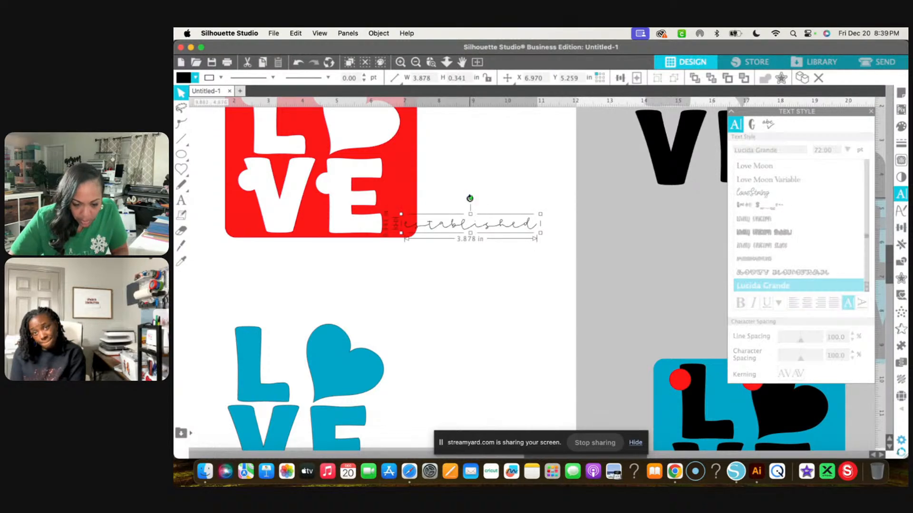
pyautogui.moveTo(471, 198); pyautogui.dragTo(401, 227)
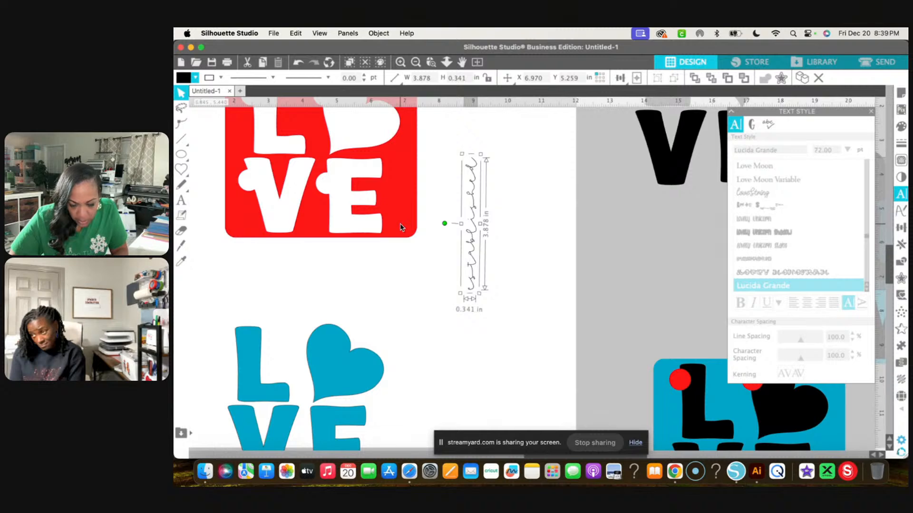
# Step: Place the vertical "established" text along the right edge of the red LOVE card and shrink it to about 3.73 × 0.33 in
pyautogui.scroll(3, 400, 227)
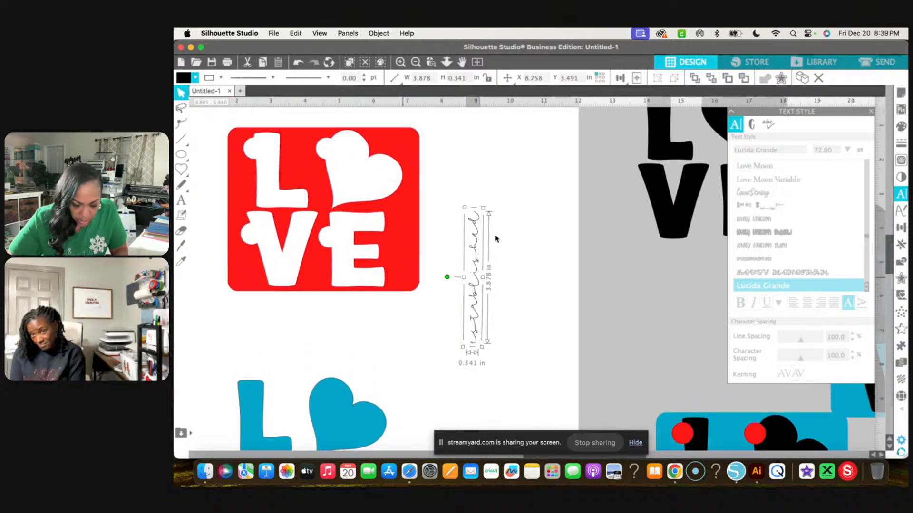
pyautogui.moveTo(472, 278); pyautogui.dragTo(410, 211)
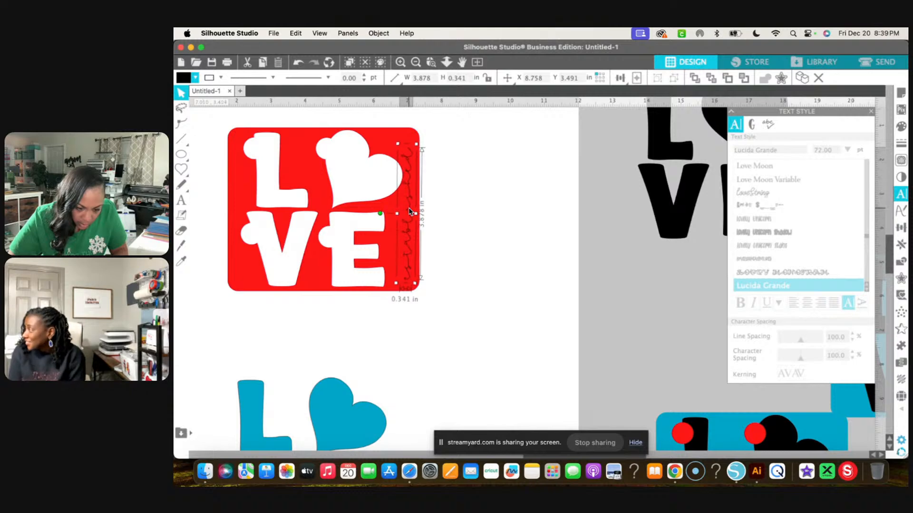
pyautogui.click(399, 62)
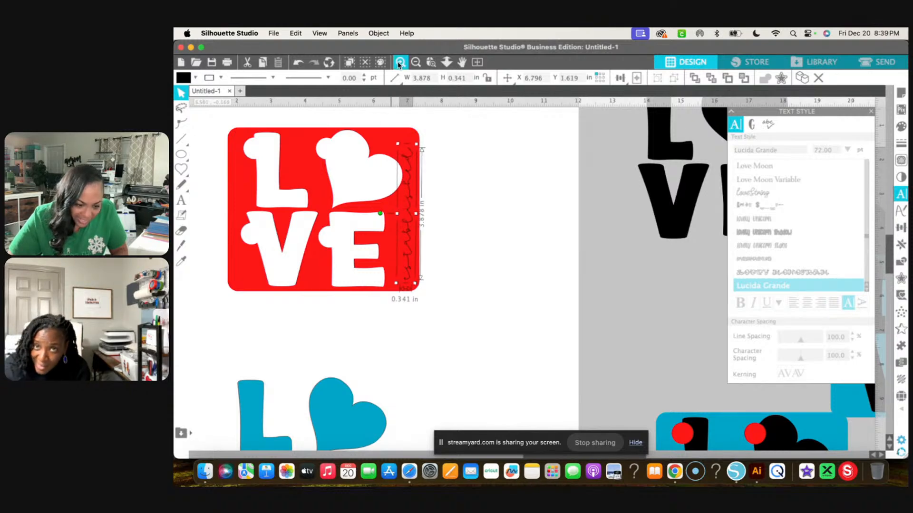
pyautogui.scroll(5, 451, 260)
pyautogui.hscroll(-3, 451, 260)
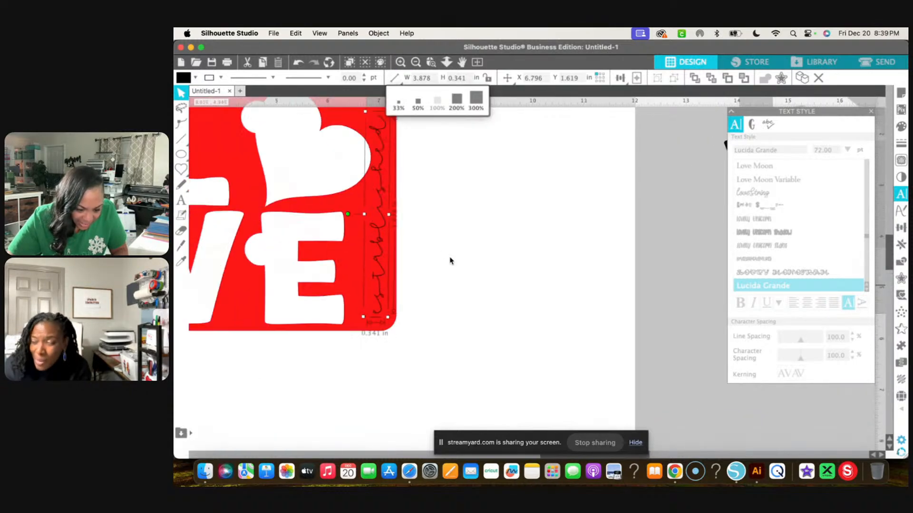
pyautogui.scroll(3, 450, 261)
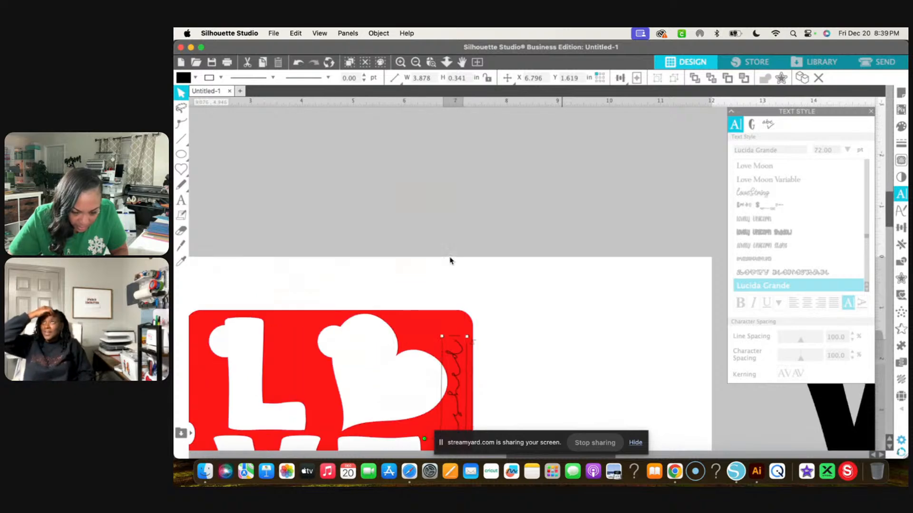
pyautogui.scroll(-1, 450, 261)
pyautogui.hscroll(1, 450, 261)
pyautogui.scroll(-3, 450, 261)
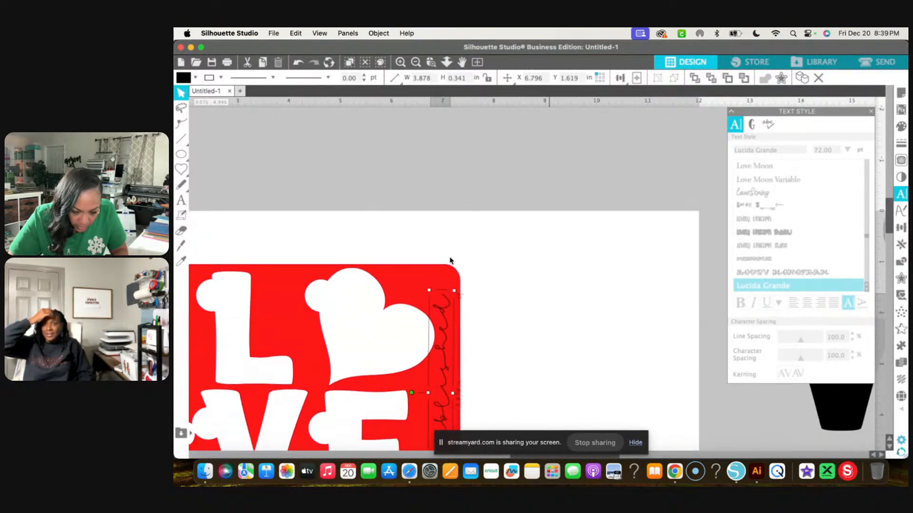
pyautogui.scroll(-1, 450, 260)
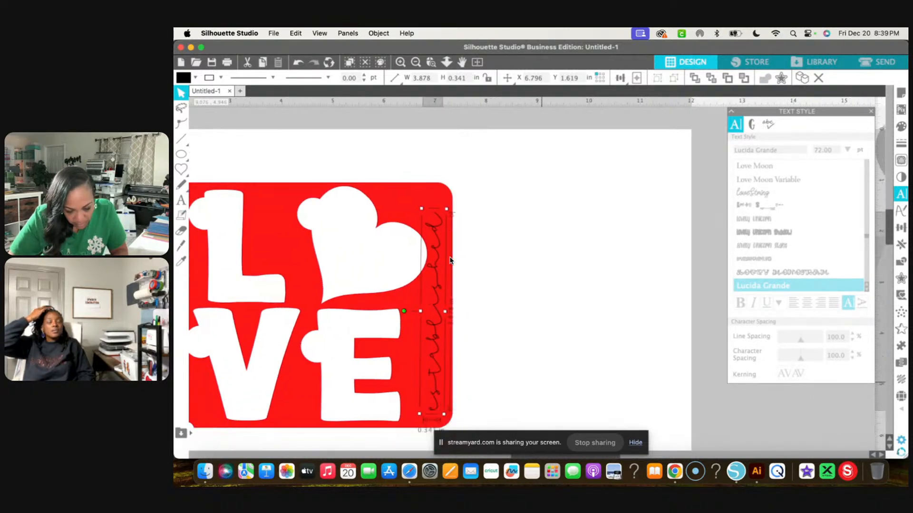
pyautogui.moveTo(403, 309); pyautogui.dragTo(404, 310)
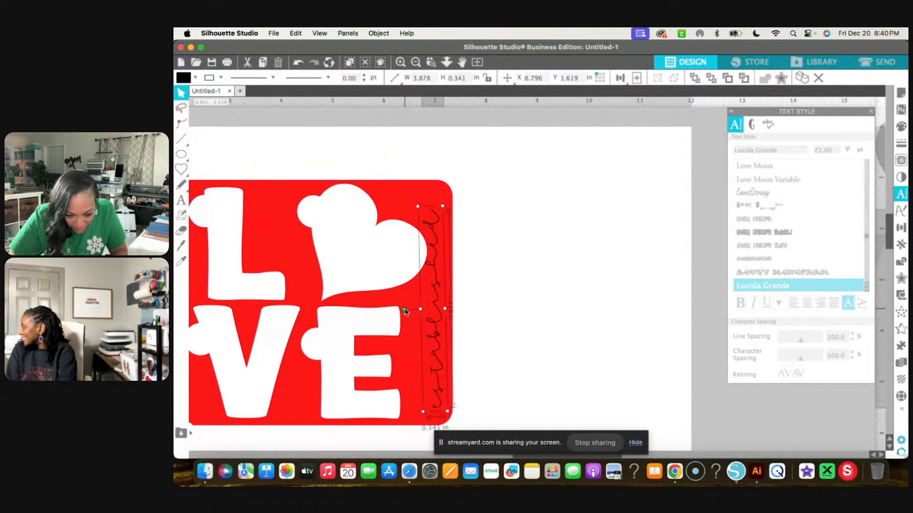
pyautogui.moveTo(405, 311); pyautogui.dragTo(404, 310)
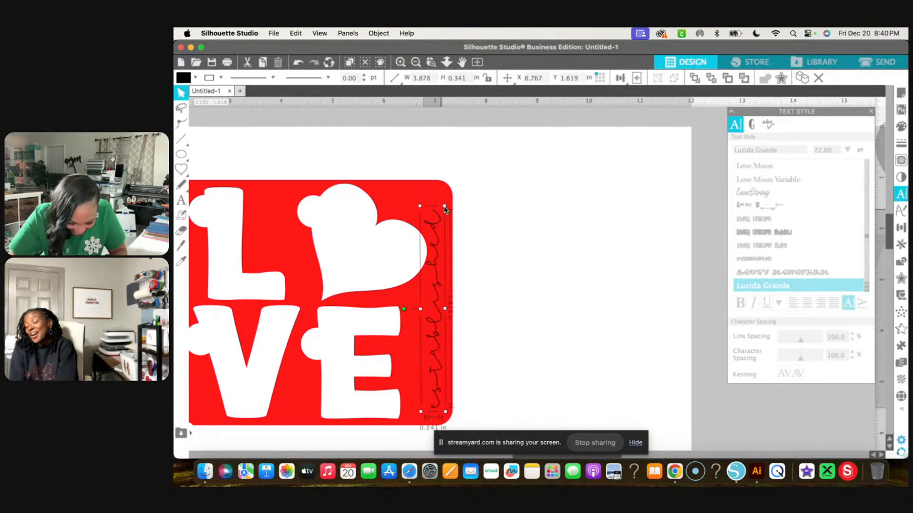
pyautogui.moveTo(445, 214); pyautogui.dragTo(444, 214)
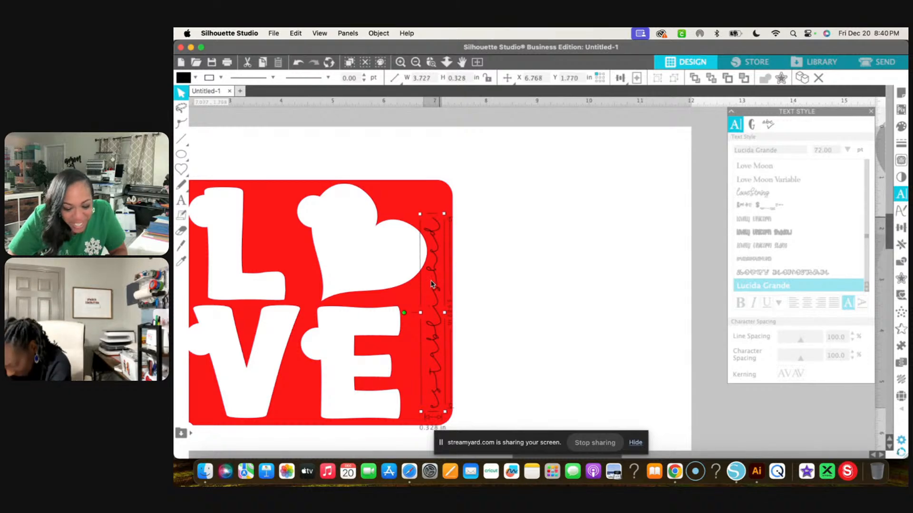
# Step: Nudge the red LOVE card slightly up and to the left behind the "established" text
pyautogui.click(433, 309)
pyautogui.moveTo(432, 306); pyautogui.dragTo(430, 299)
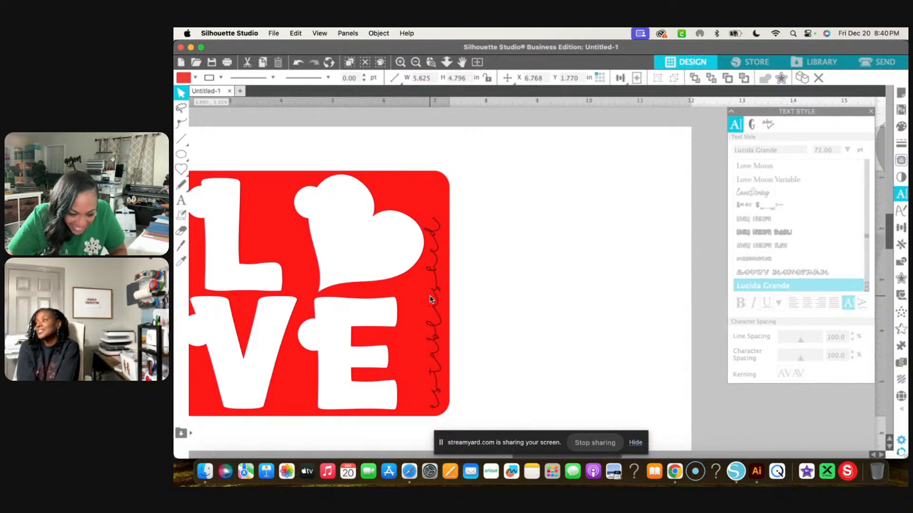
pyautogui.click(452, 230)
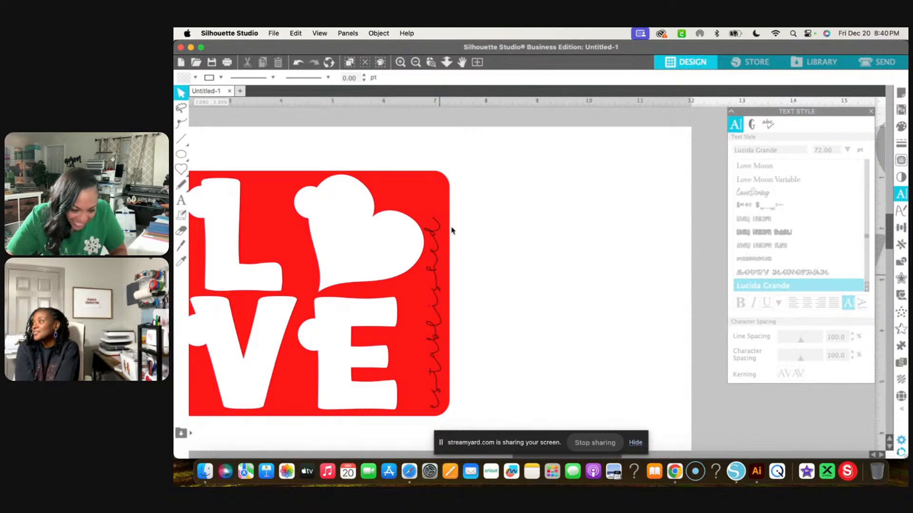
# Step: Add the text '05 in Lucida Grande on the blank page area to the right of the red LOVE card
pyautogui.click(180, 202)
pyautogui.click(488, 227)
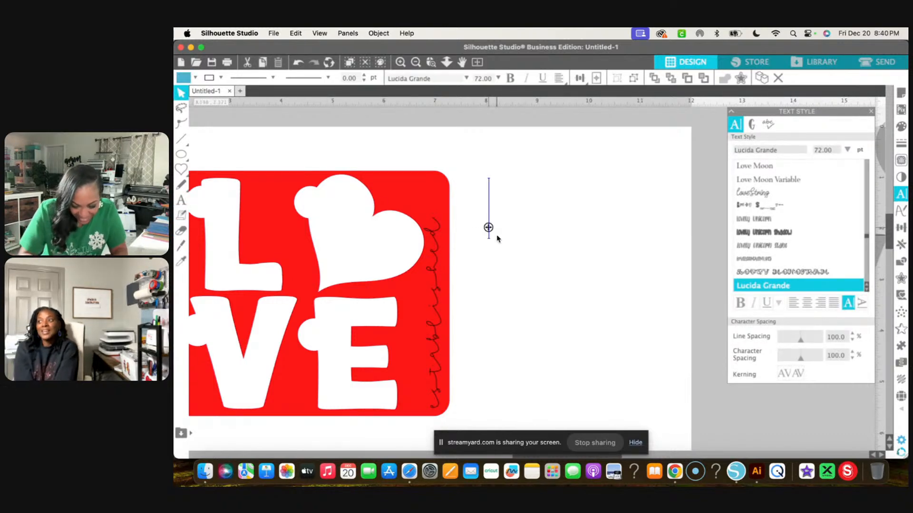
pyautogui.write("'2")
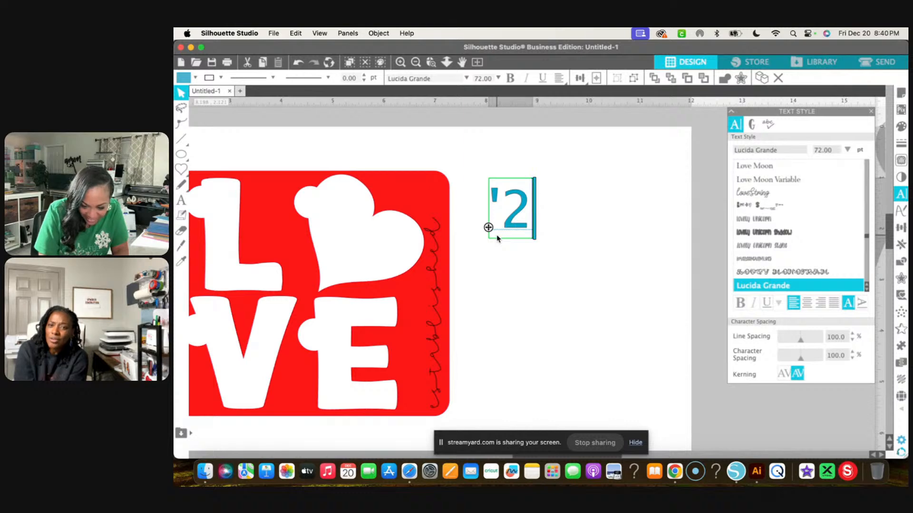
pyautogui.press('BackSpace')
pyautogui.write('05')
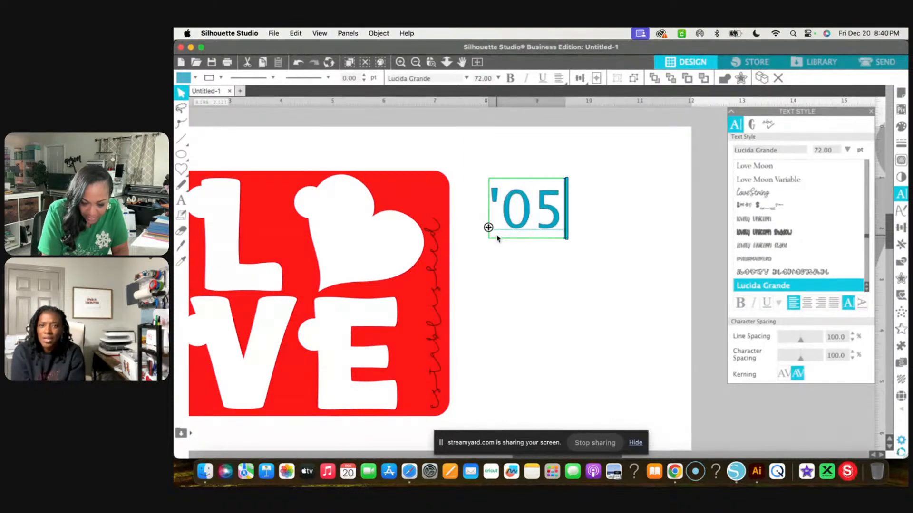
pyautogui.click(561, 259)
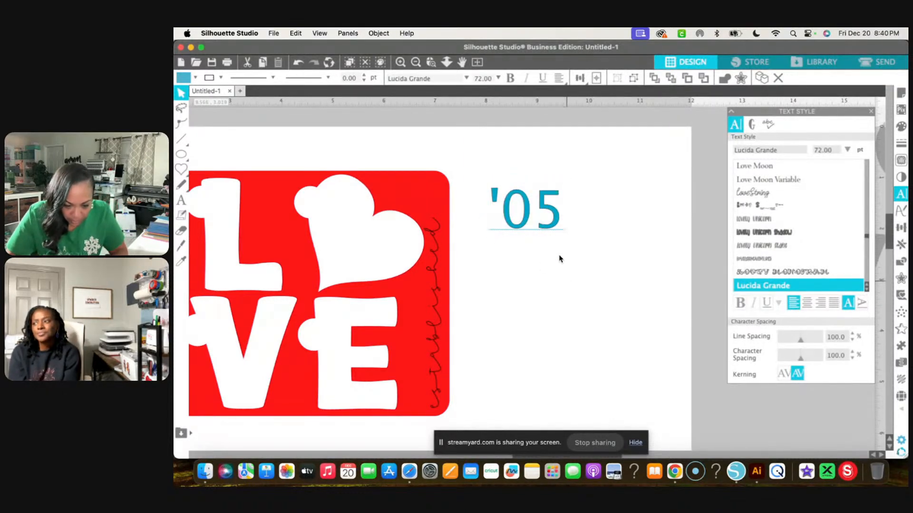
# Step: Scale the '05 text down proportionally to about 0.80 × 0.63 in
pyautogui.click(554, 229)
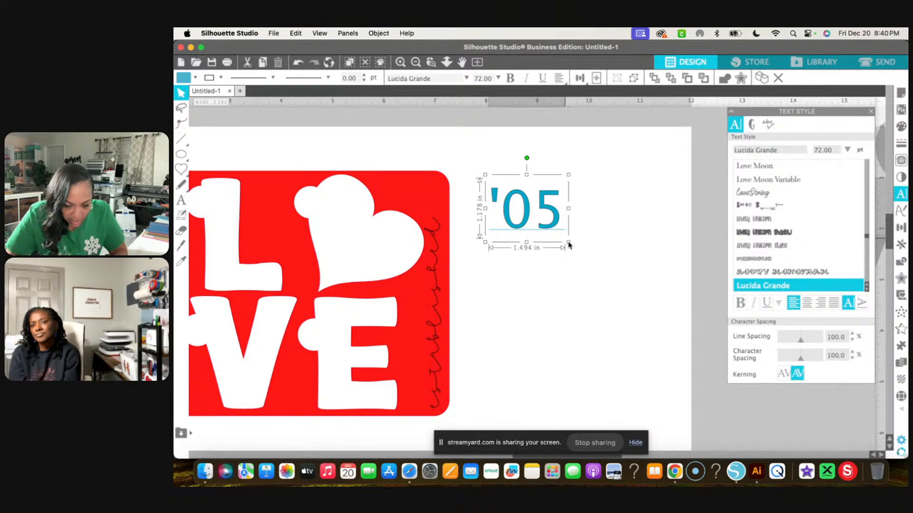
pyautogui.moveTo(568, 245); pyautogui.dragTo(533, 219)
pyautogui.hscroll(-3, 558, 252)
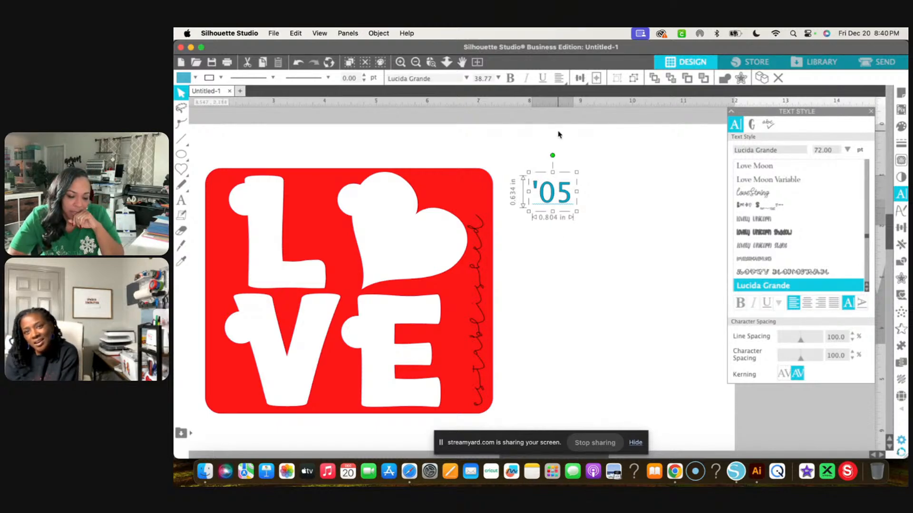
# Step: Try the black LOVE lettering over the red LOVE card, and return it to the area beside the page
pyautogui.click(416, 64)
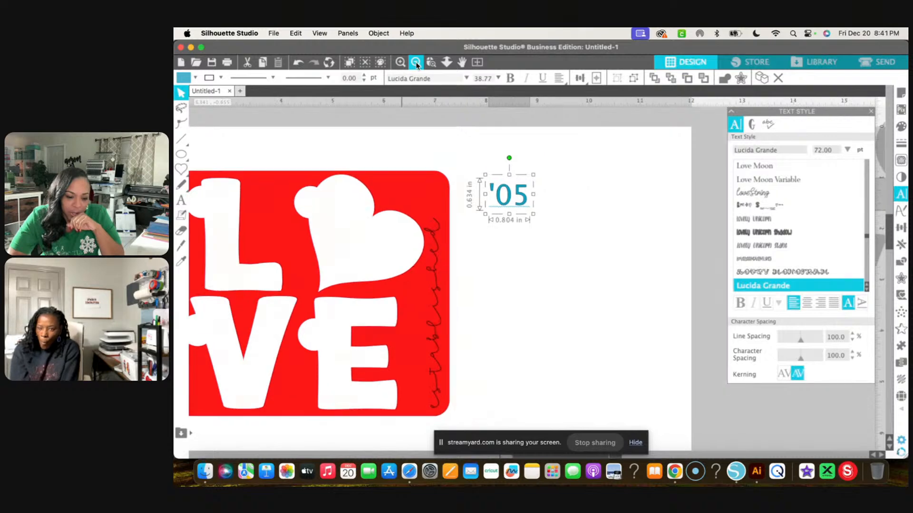
pyautogui.click(416, 64)
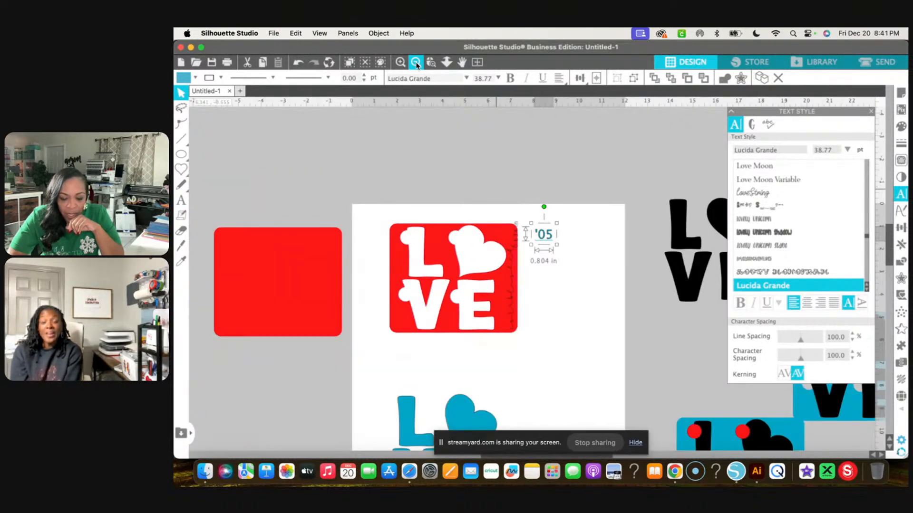
pyautogui.click(416, 62)
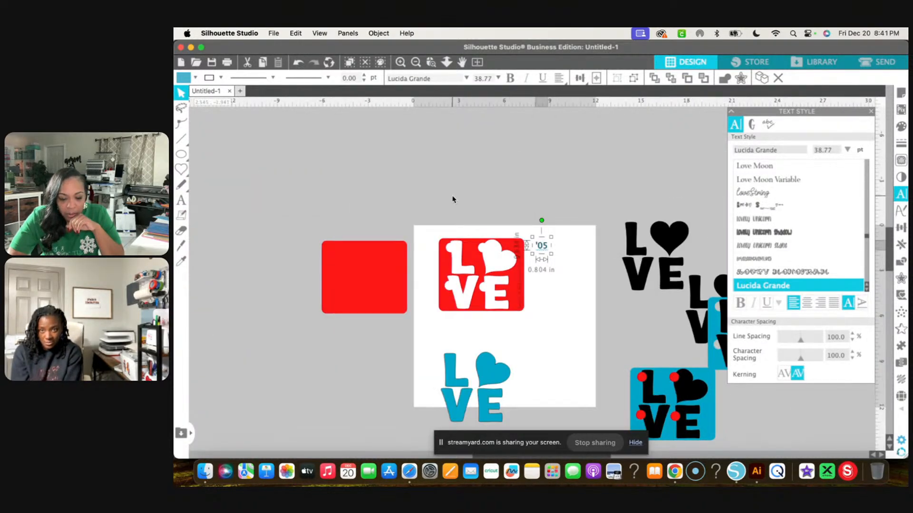
pyautogui.scroll(-3, 453, 199)
pyautogui.hscroll(2, 452, 199)
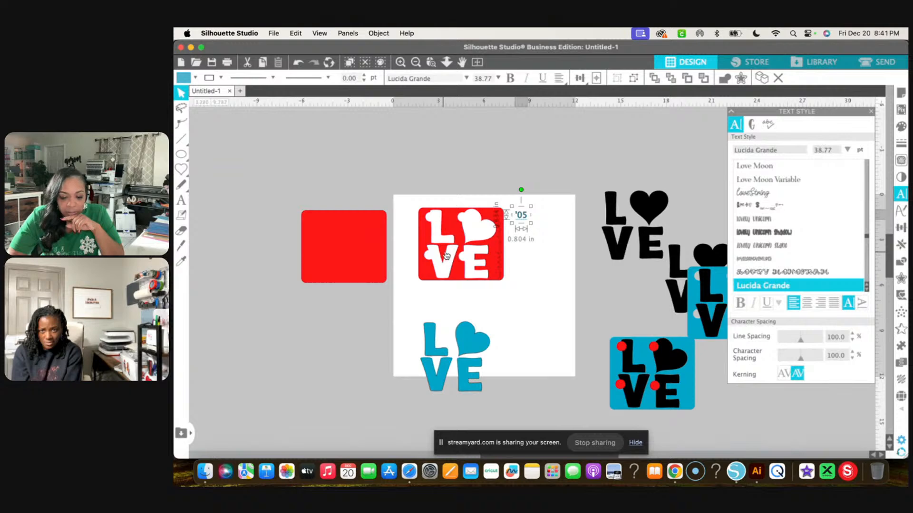
pyautogui.moveTo(647, 207); pyautogui.dragTo(471, 231)
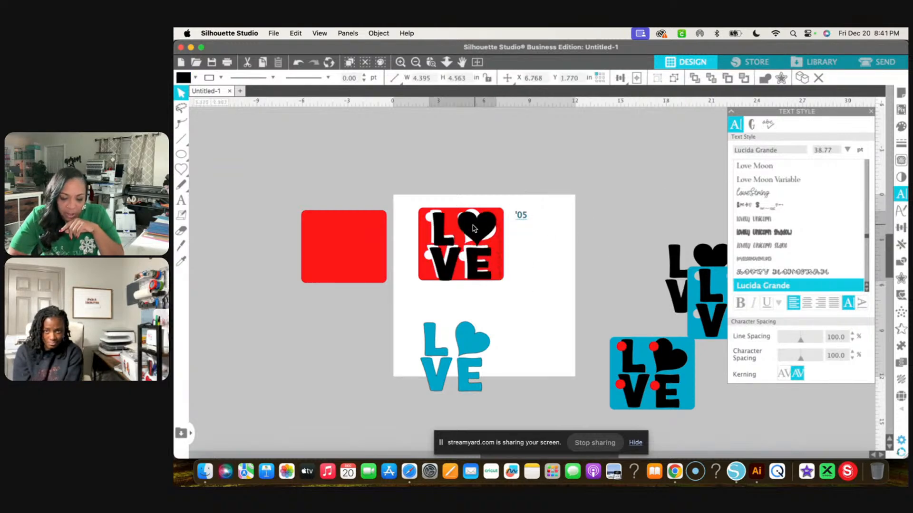
pyautogui.press('super+z')
pyautogui.click(611, 245)
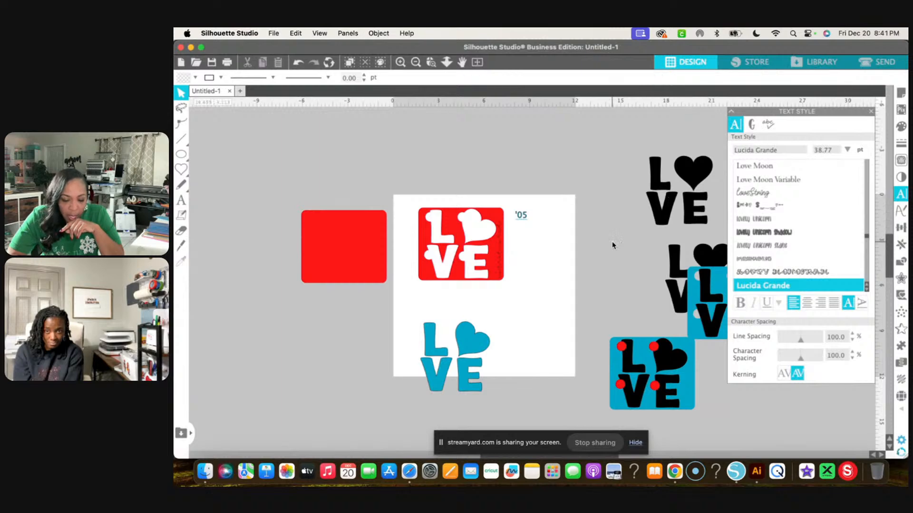
# Step: Move the blue LOVE lettering off the page to the area beside the black LOVE lettering
pyautogui.hscroll(5, 499, 304)
pyautogui.scroll(-2, 499, 305)
pyautogui.moveTo(453, 295); pyautogui.dragTo(528, 393)
pyautogui.moveTo(341, 313); pyautogui.dragTo(639, 177)
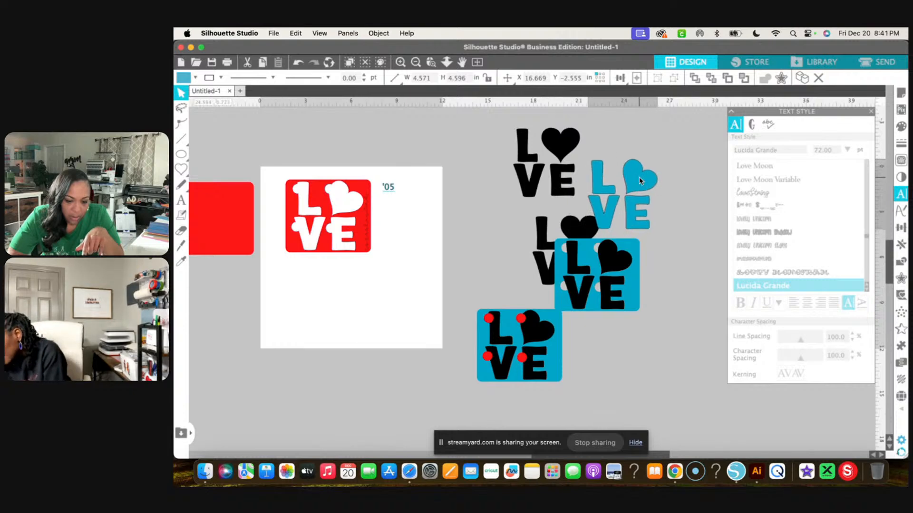
pyautogui.click(466, 204)
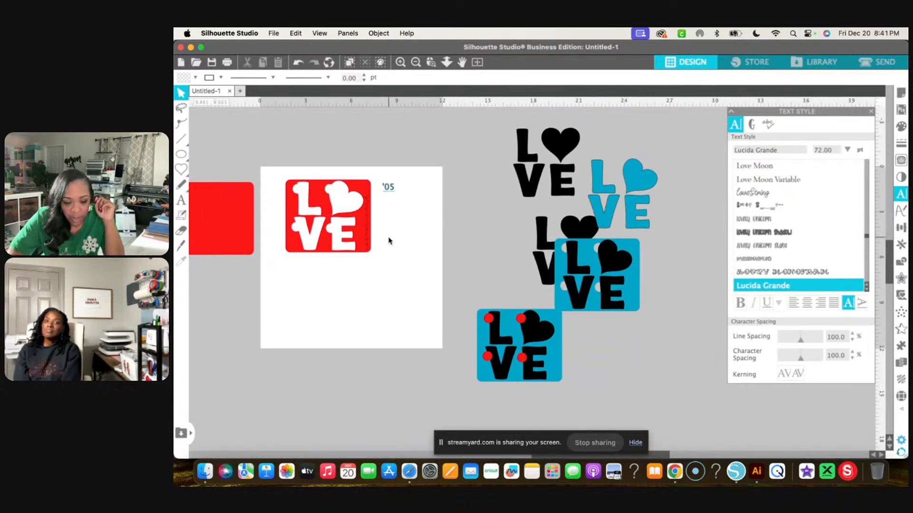
# Step: Move the red LOVE card and '05 text above the page, and bring the blue card with red circles onto the page
pyautogui.moveTo(285, 168); pyautogui.dragTo(410, 272)
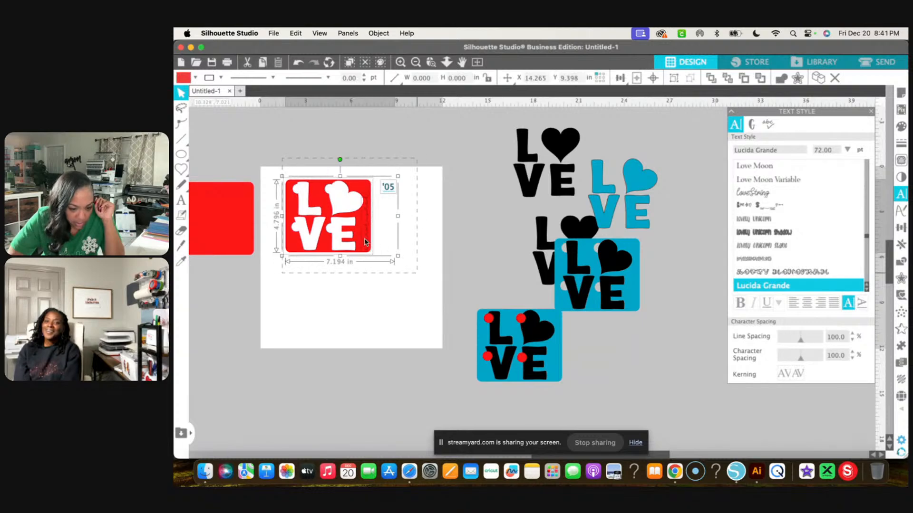
pyautogui.moveTo(349, 229); pyautogui.dragTo(320, 162)
pyautogui.click(461, 314)
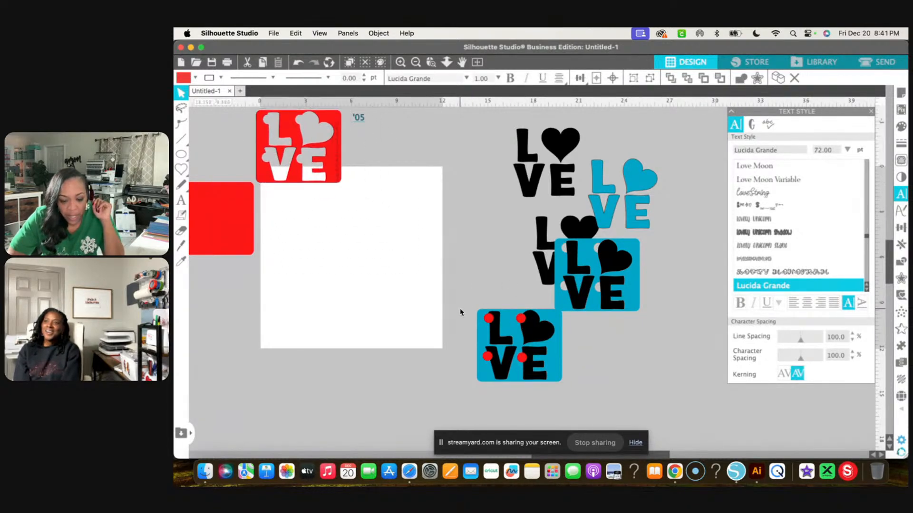
pyautogui.click(504, 352)
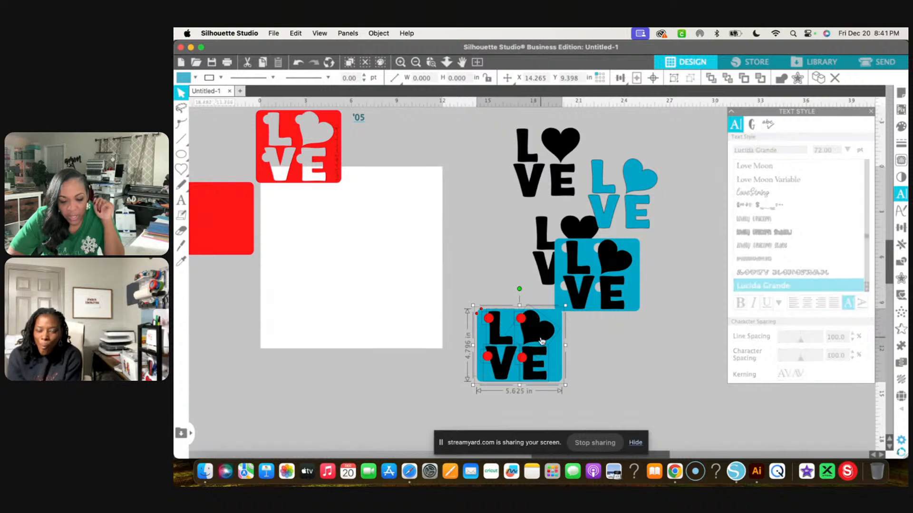
pyautogui.moveTo(504, 333); pyautogui.dragTo(345, 268)
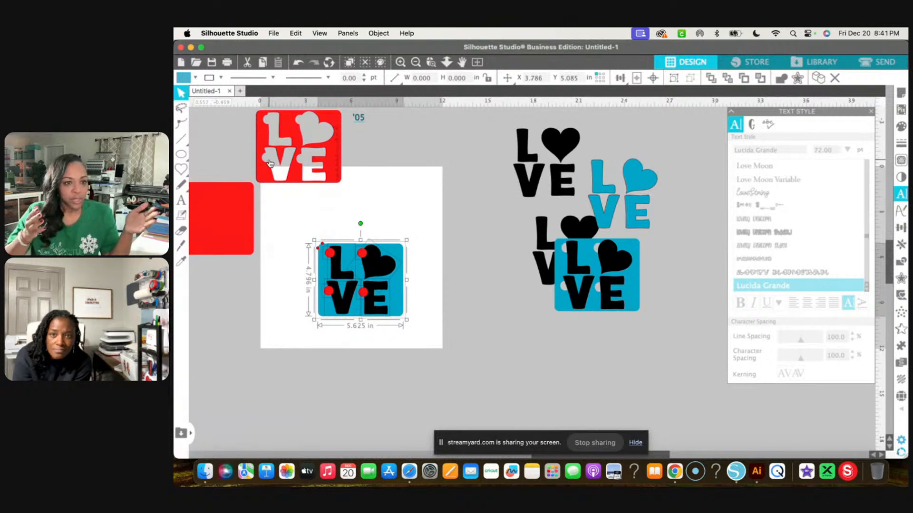
# Step: Duplicate the whole blue LOVE card with red circles and place the copy beside the page
pyautogui.click(401, 62)
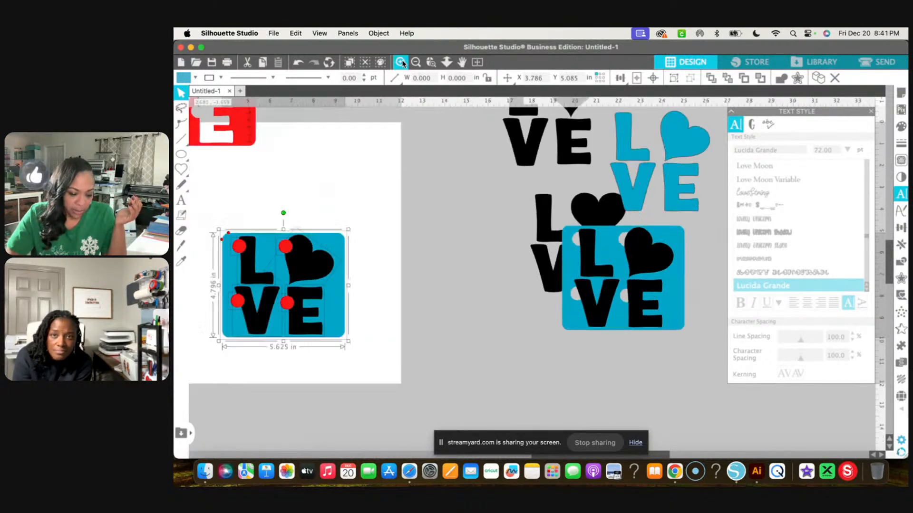
pyautogui.scroll(3, 240, 352)
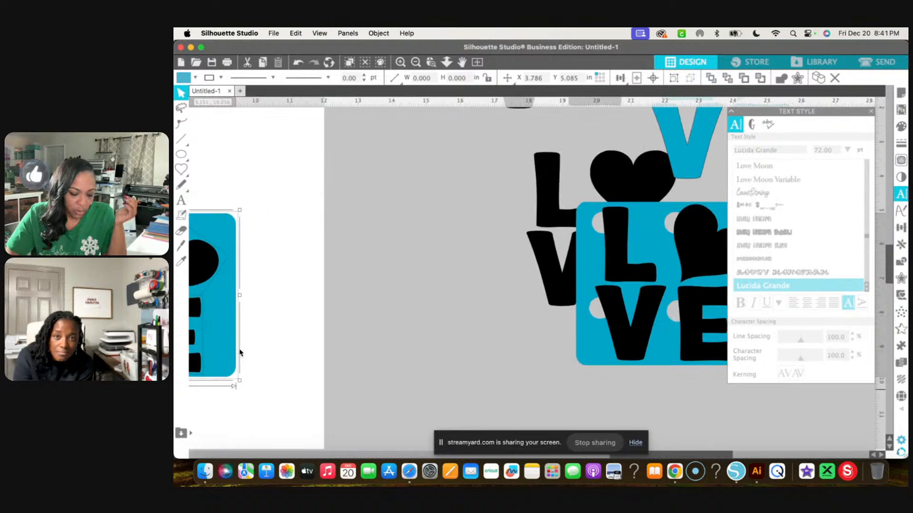
pyautogui.hscroll(-5, 239, 352)
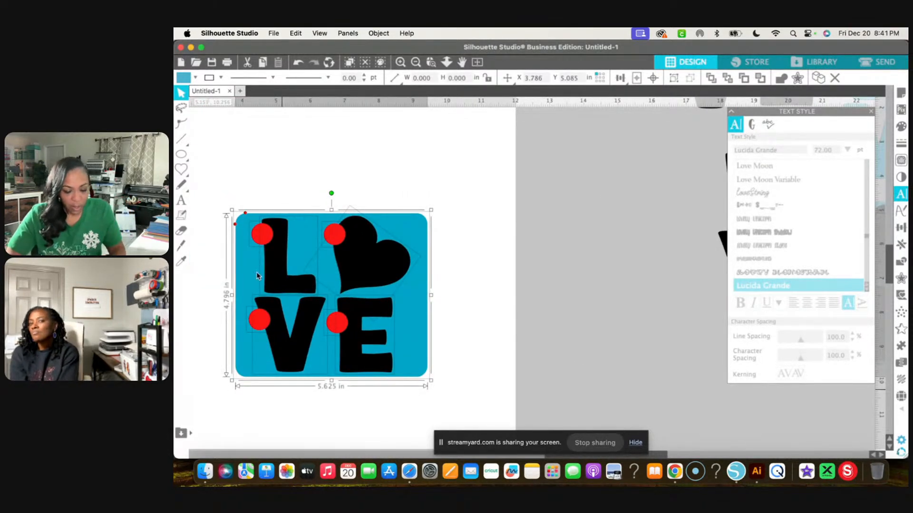
pyautogui.click(343, 169)
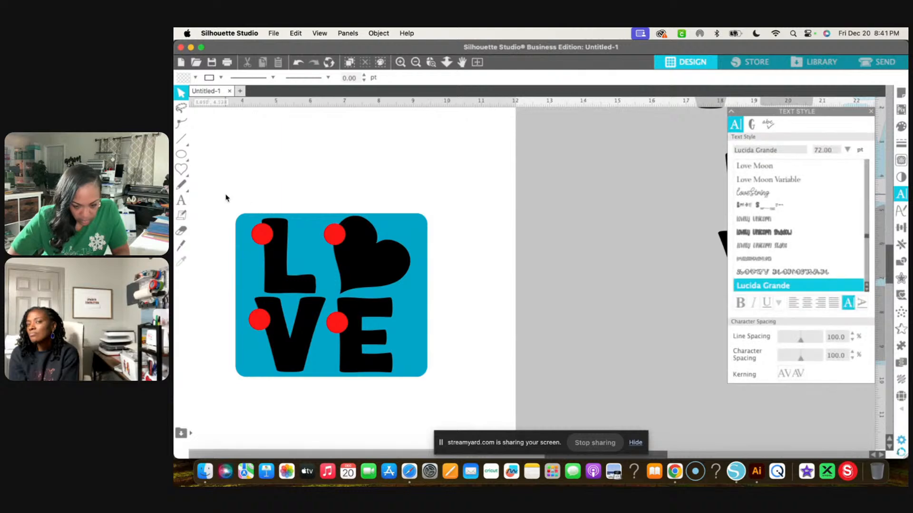
pyautogui.moveTo(225, 194); pyautogui.dragTo(375, 404)
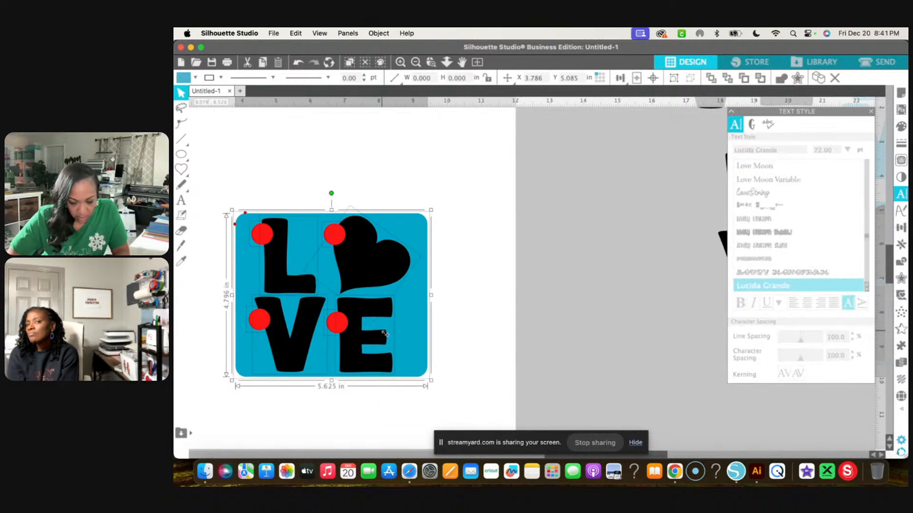
pyautogui.moveTo(383, 334); pyautogui.dragTo(698, 418)
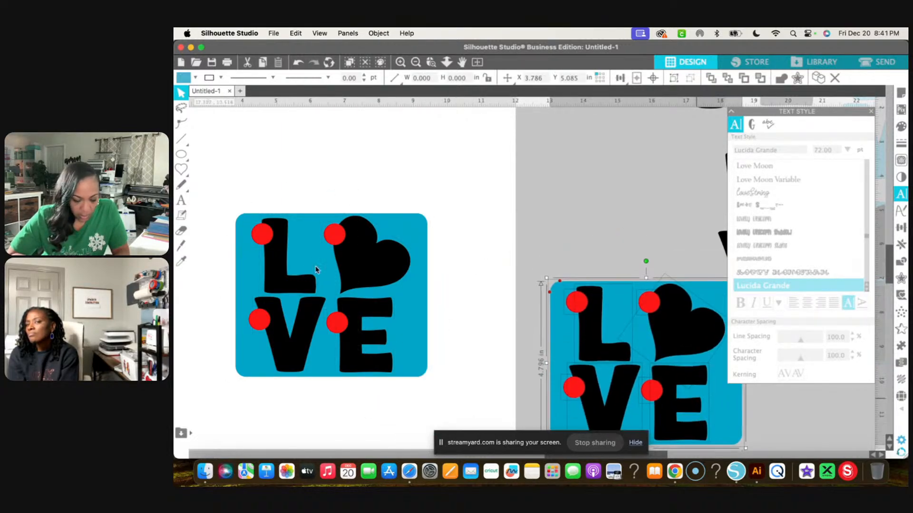
# Step: Divide the four red circles and the black LOVE lettering on the page's blue card where they overlap
pyautogui.click(262, 235)
pyautogui.click(274, 277)
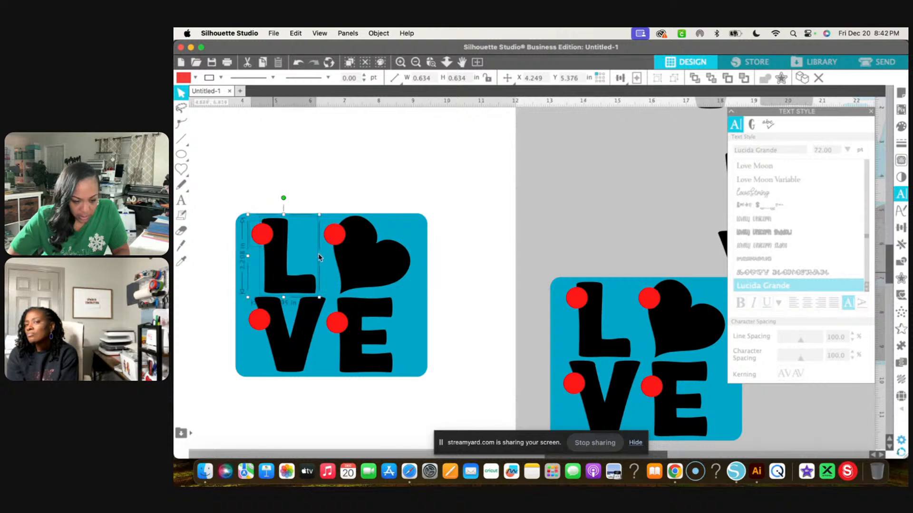
pyautogui.keyDown('shift'); pyautogui.click(371, 256); pyautogui.keyUp('shift')
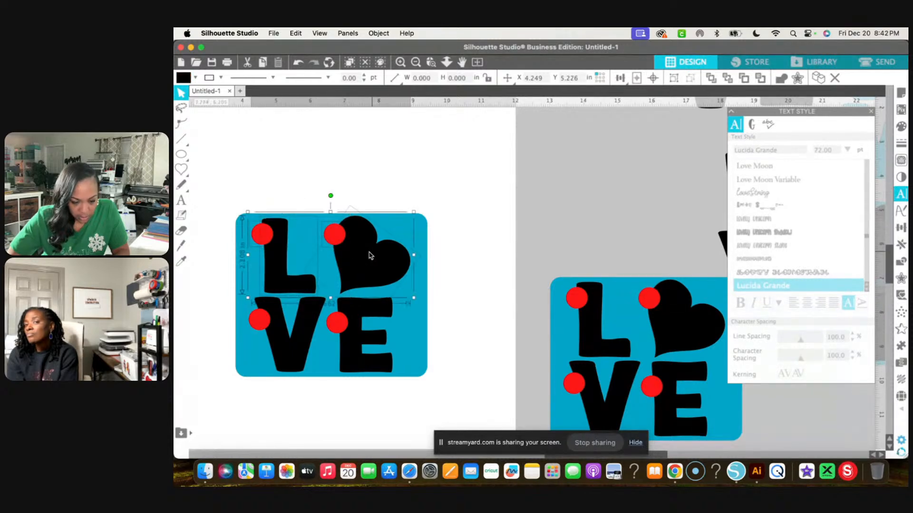
pyautogui.keyDown('shift'); pyautogui.click(264, 322); pyautogui.keyUp('shift')
pyautogui.keyDown('shift'); pyautogui.click(288, 340); pyautogui.keyUp('shift')
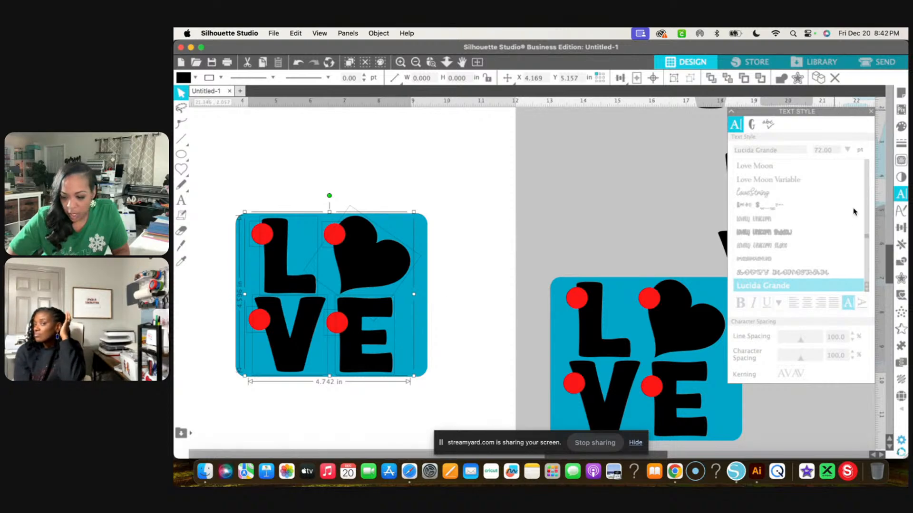
pyautogui.click(901, 263)
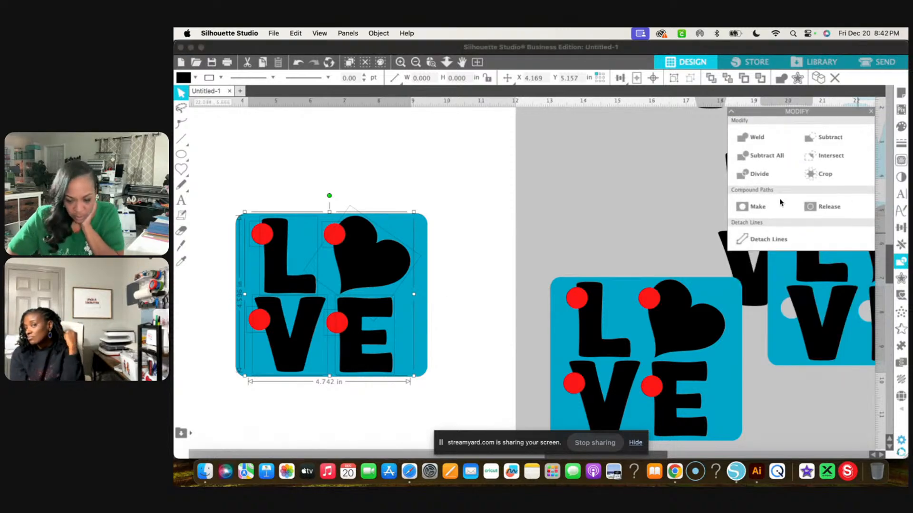
pyautogui.click(759, 177)
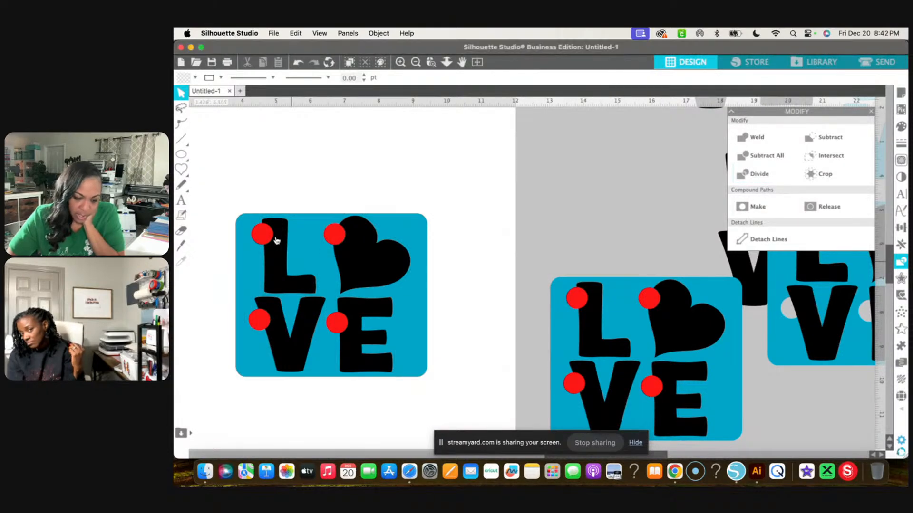
# Step: Try to divide the blue card with the four outer circle pieces lying beyond the lettering
pyautogui.click(258, 239)
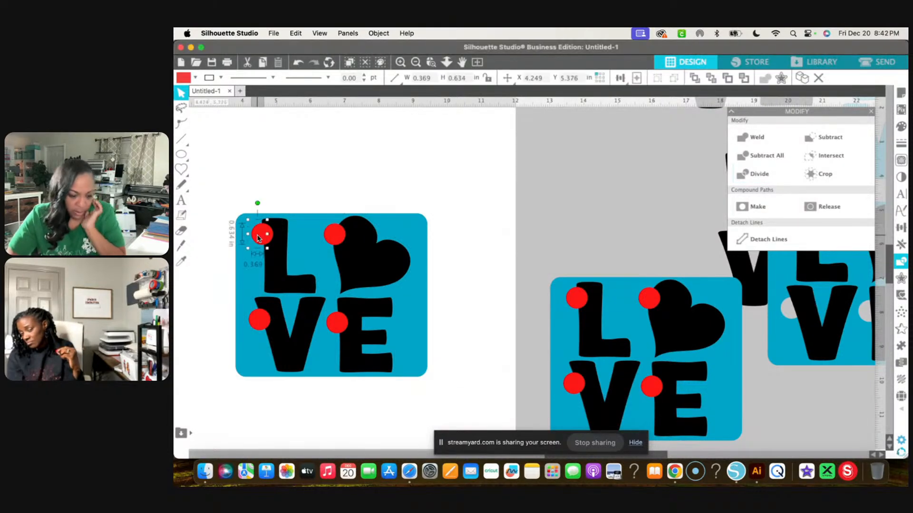
pyautogui.keyDown('shift'); pyautogui.click(334, 235); pyautogui.keyUp('shift')
pyautogui.keyDown('shift'); pyautogui.click(256, 328); pyautogui.keyUp('shift')
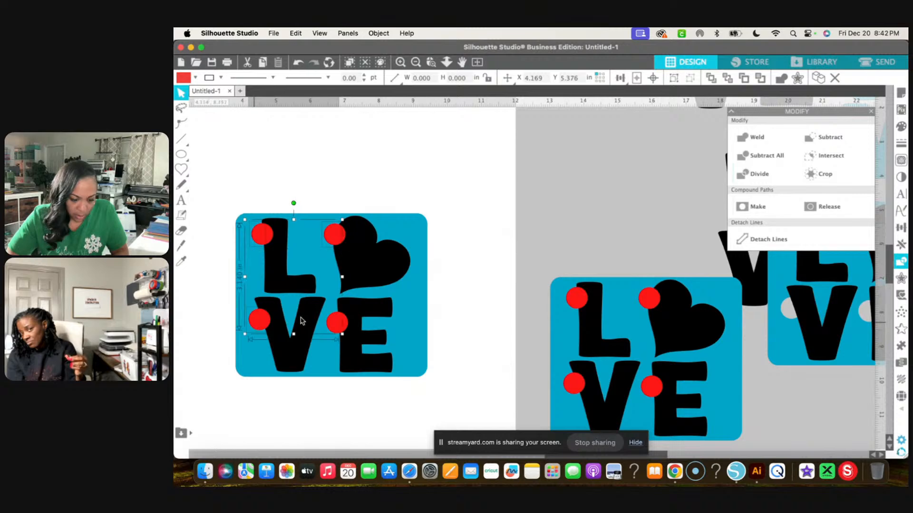
pyautogui.keyDown('shift'); pyautogui.click(333, 325); pyautogui.keyUp('shift')
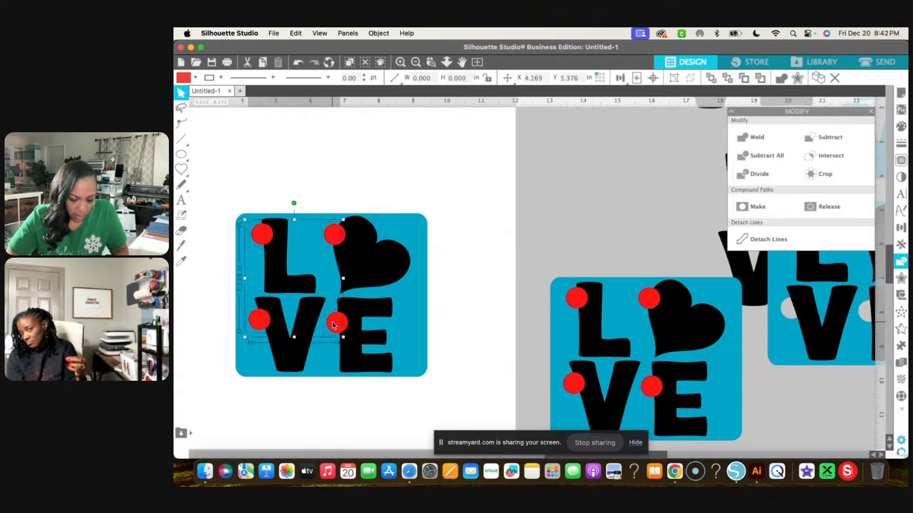
pyautogui.keyDown('shift'); pyautogui.click(302, 241); pyautogui.keyUp('shift')
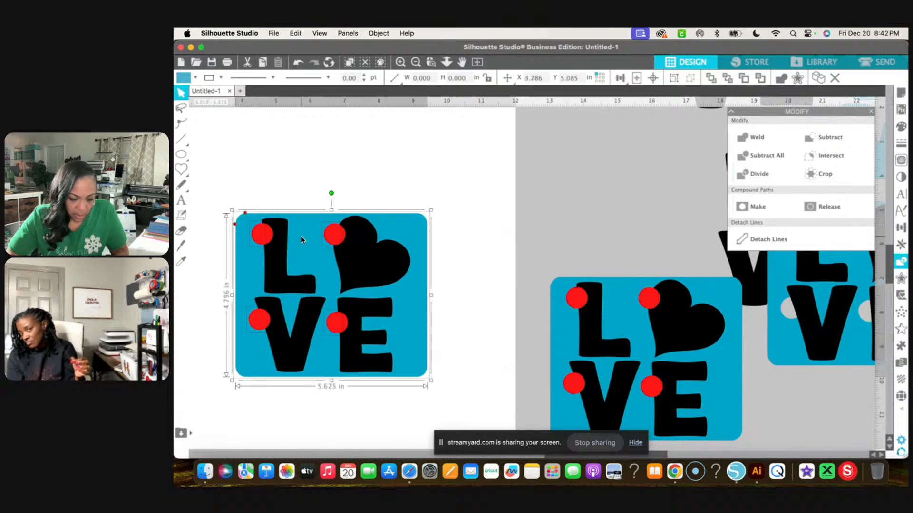
pyautogui.click(788, 174)
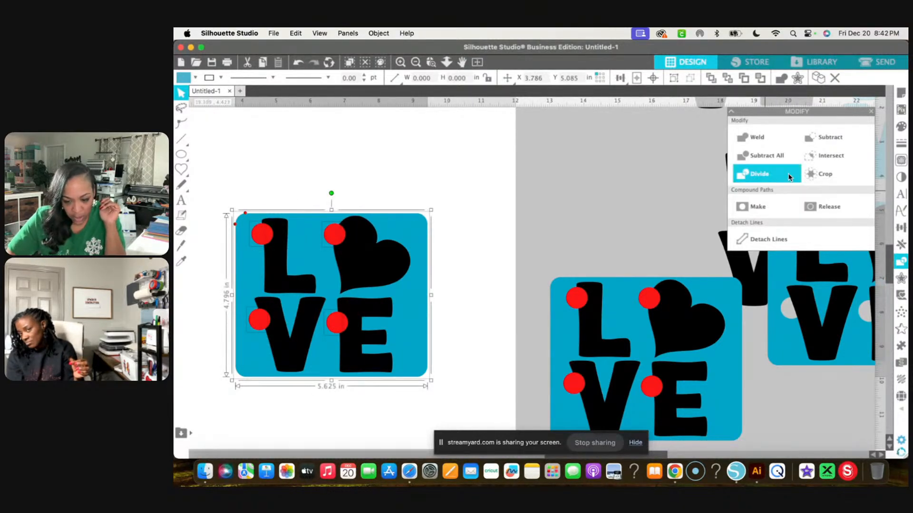
pyautogui.click(565, 202)
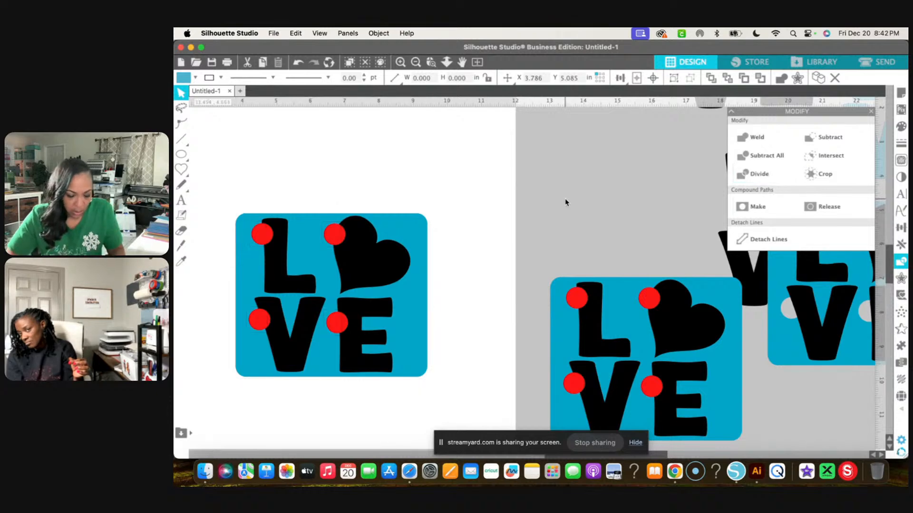
# Step: Make a compound path from the four outer red circle pieces on the page's blue card
pyautogui.click(259, 237)
pyautogui.keyDown('shift'); pyautogui.click(332, 234); pyautogui.keyUp('shift')
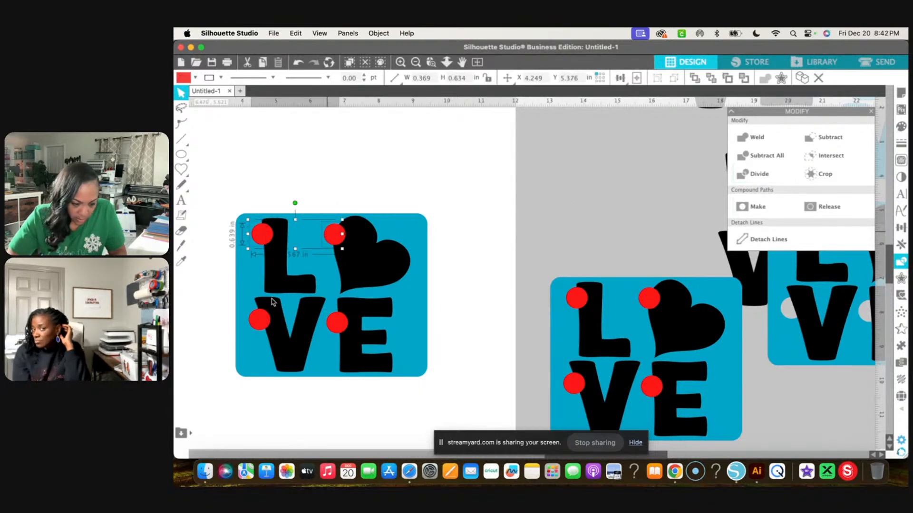
pyautogui.keyDown('shift'); pyautogui.click(260, 319); pyautogui.keyUp('shift')
pyautogui.keyDown('shift'); pyautogui.click(337, 323); pyautogui.keyUp('shift')
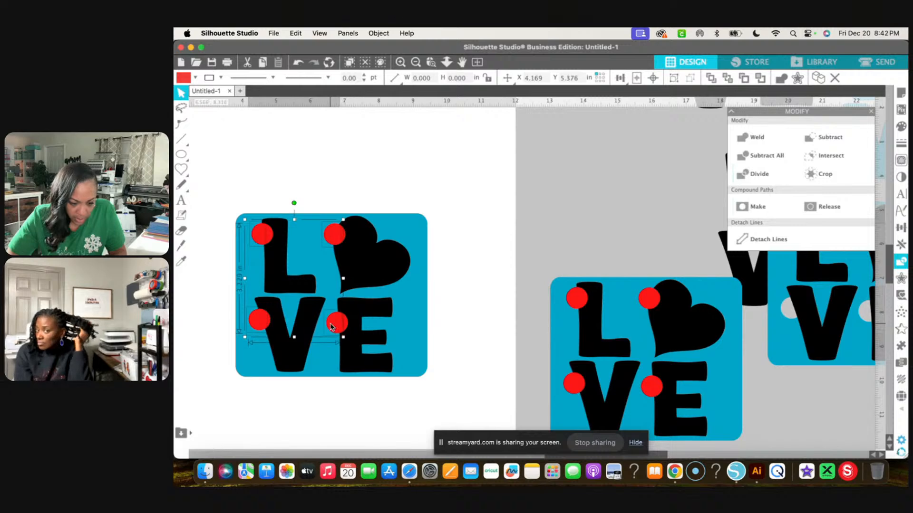
pyautogui.rightClick(493, 233)
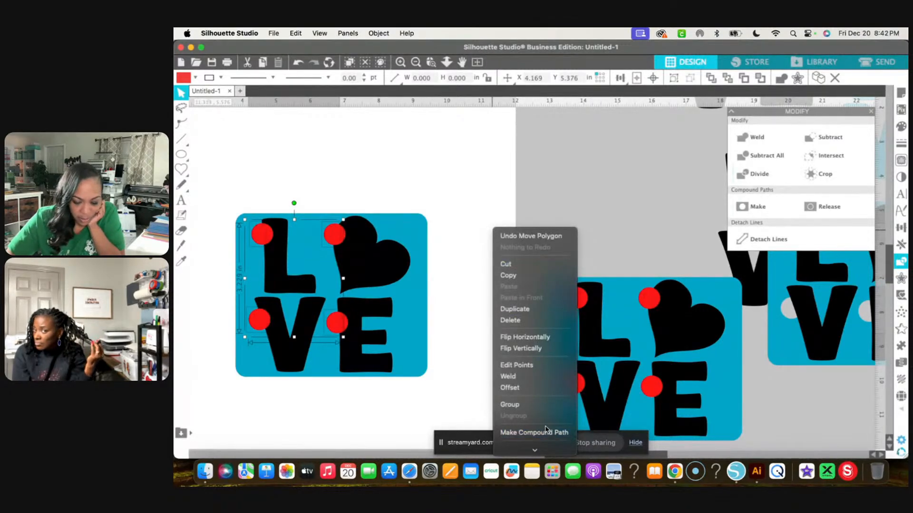
pyautogui.click(534, 432)
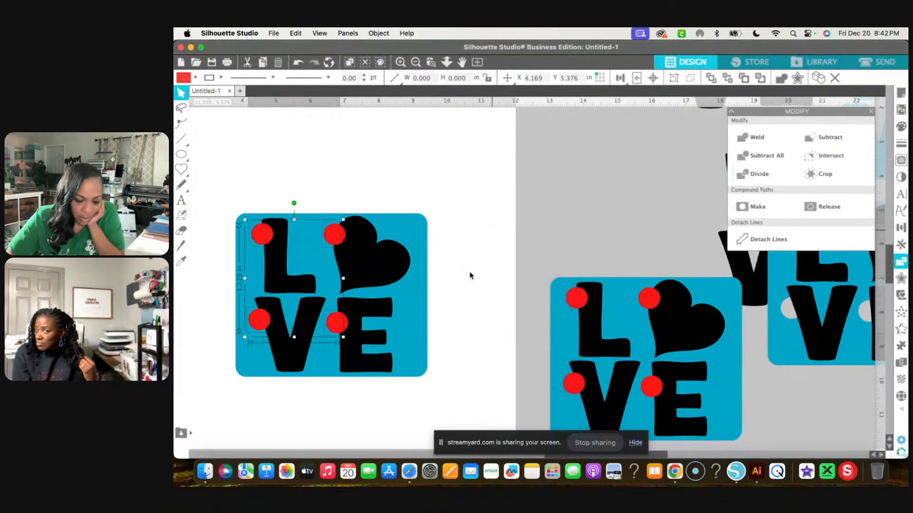
# Step: Move the compound path of outer circle pieces off its place to check it, and undo the move
pyautogui.click(263, 234)
pyautogui.click(257, 238)
pyautogui.moveTo(257, 238); pyautogui.dragTo(374, 181)
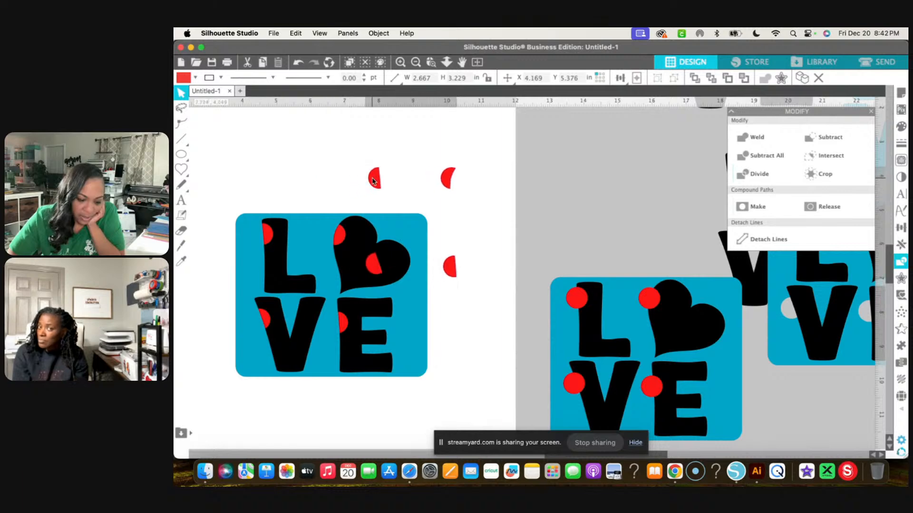
pyautogui.click(372, 143)
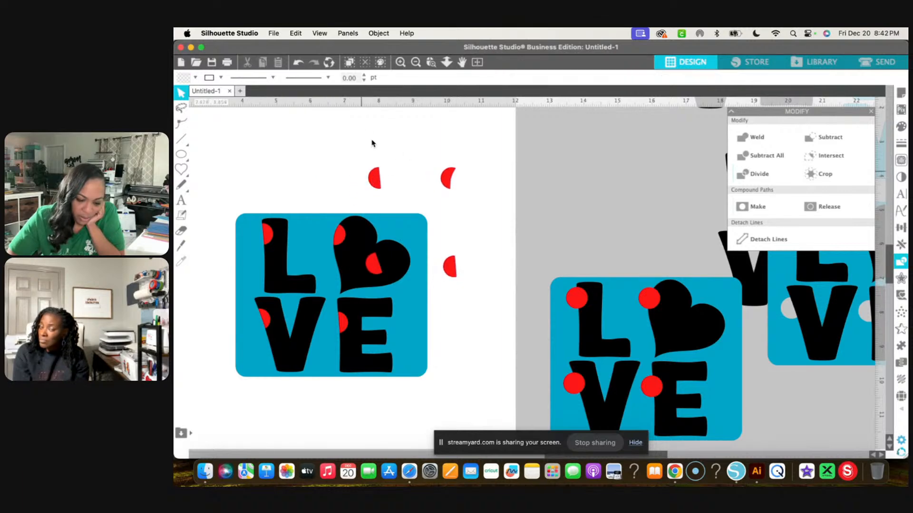
pyautogui.click(296, 67)
pyautogui.click(295, 66)
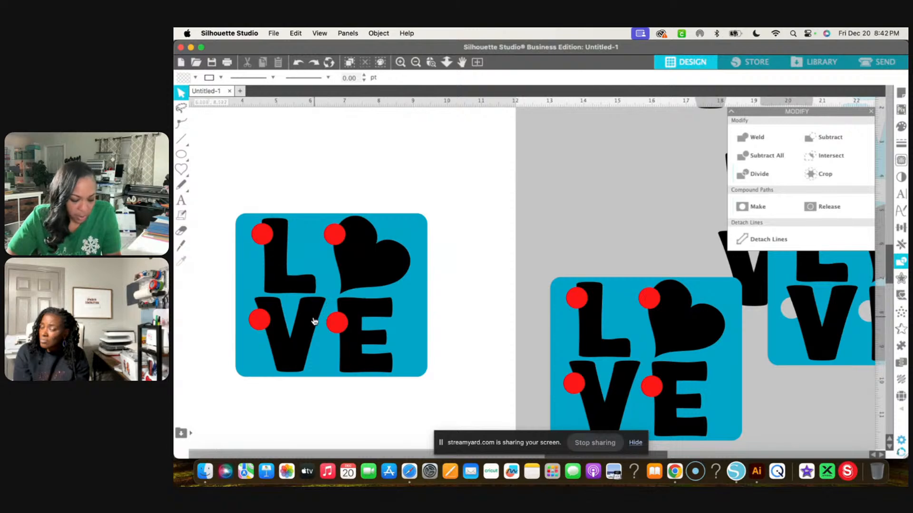
# Step: Try Subtract on the blue card, check by shifting the outer circle pieces, and undo that shift
pyautogui.click(248, 265)
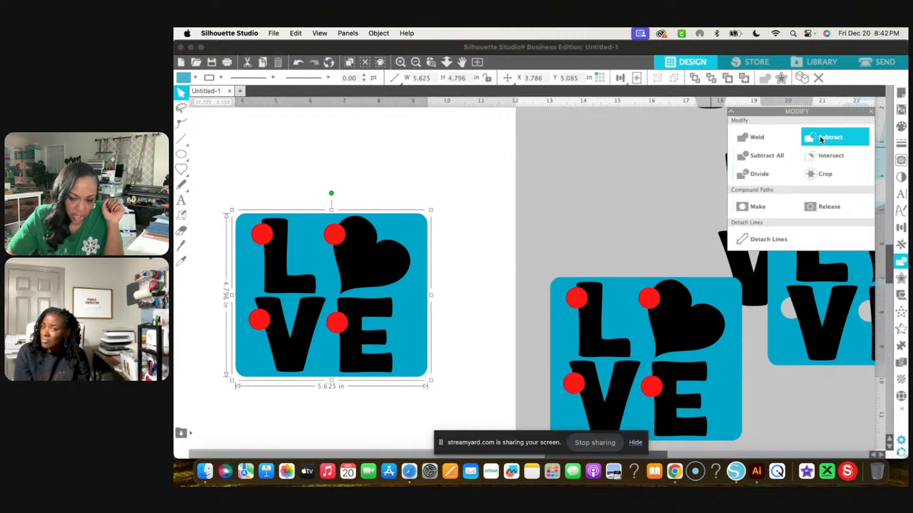
pyautogui.click(595, 206)
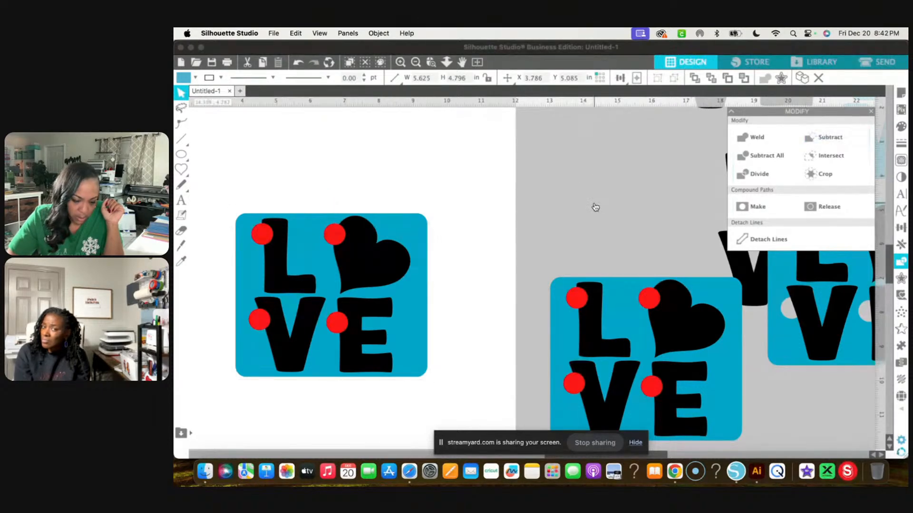
pyautogui.moveTo(327, 242); pyautogui.dragTo(353, 207)
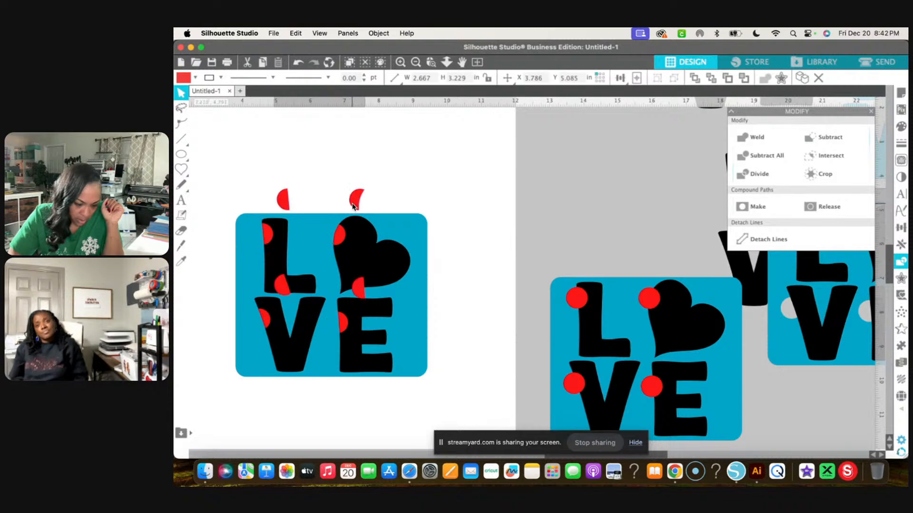
pyautogui.click(336, 152)
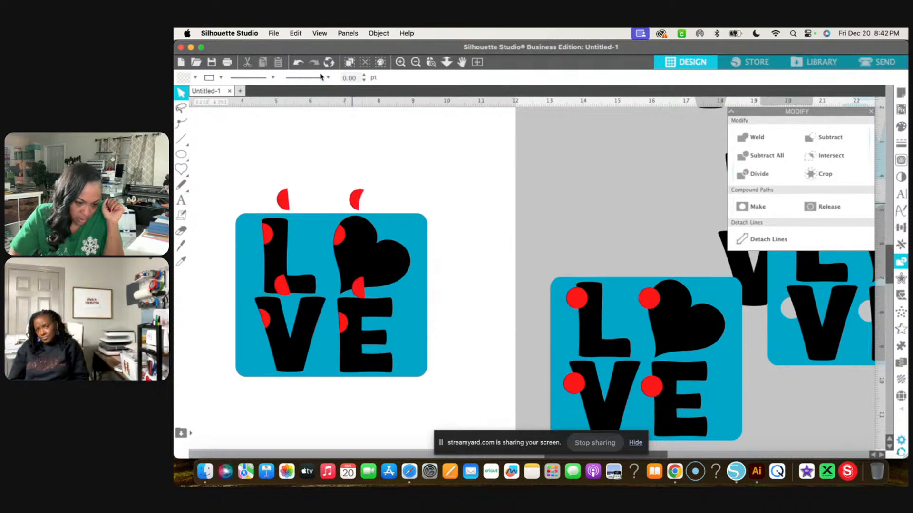
pyautogui.click(298, 63)
# Step: Subtract the compound path of outer circle pieces from the blue card
pyautogui.click(258, 237)
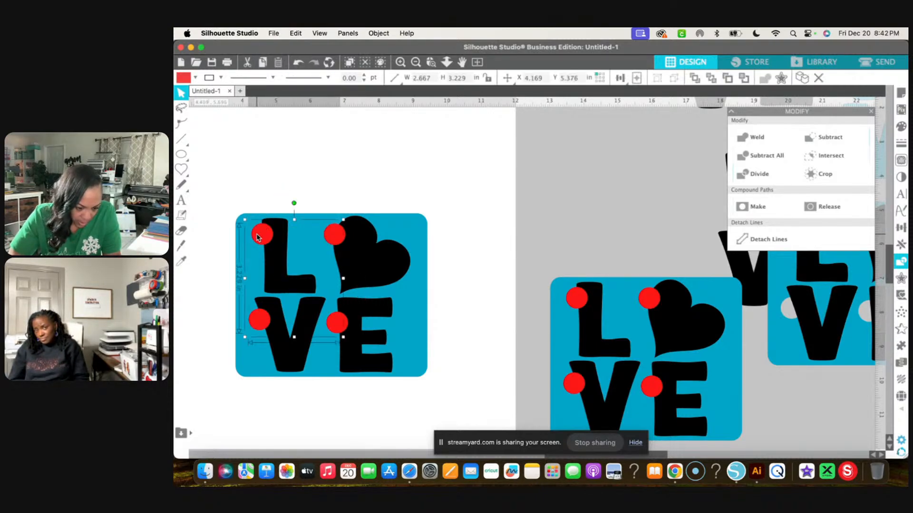
pyautogui.keyDown('shift'); pyautogui.click(248, 356); pyautogui.keyUp('shift')
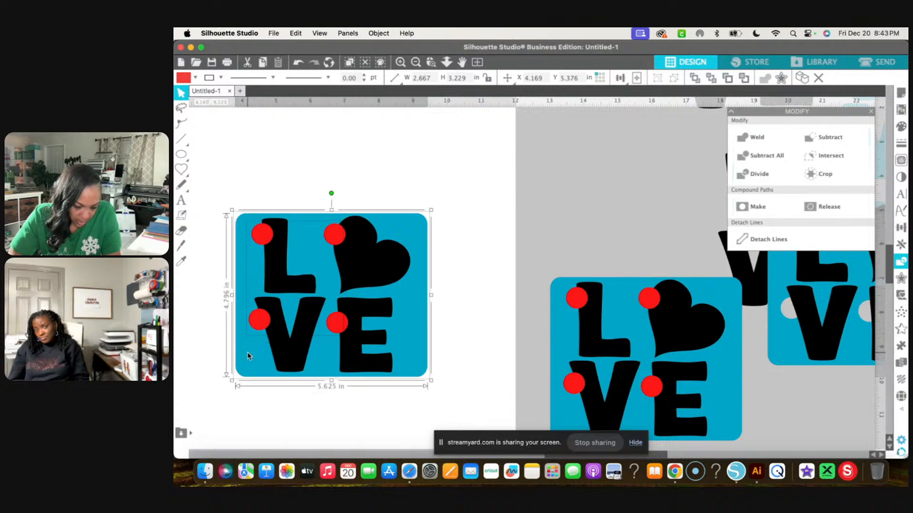
pyautogui.click(824, 139)
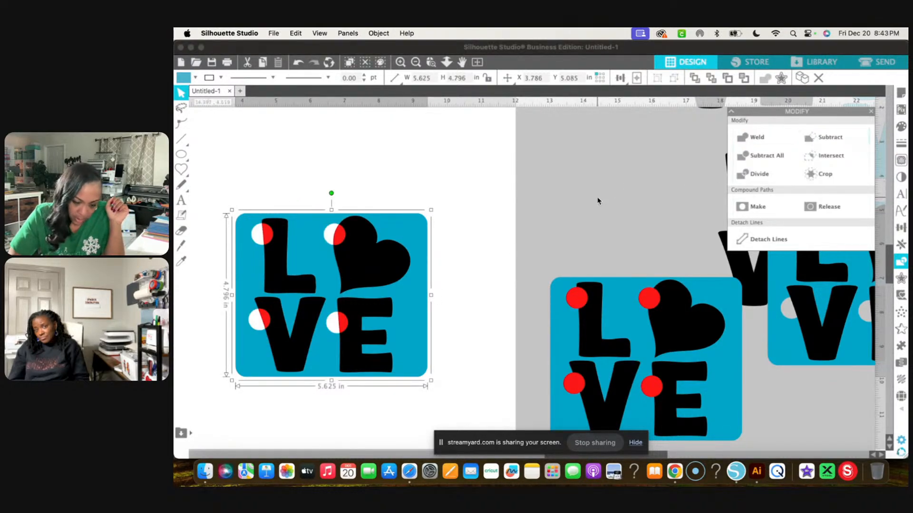
pyautogui.click(490, 181)
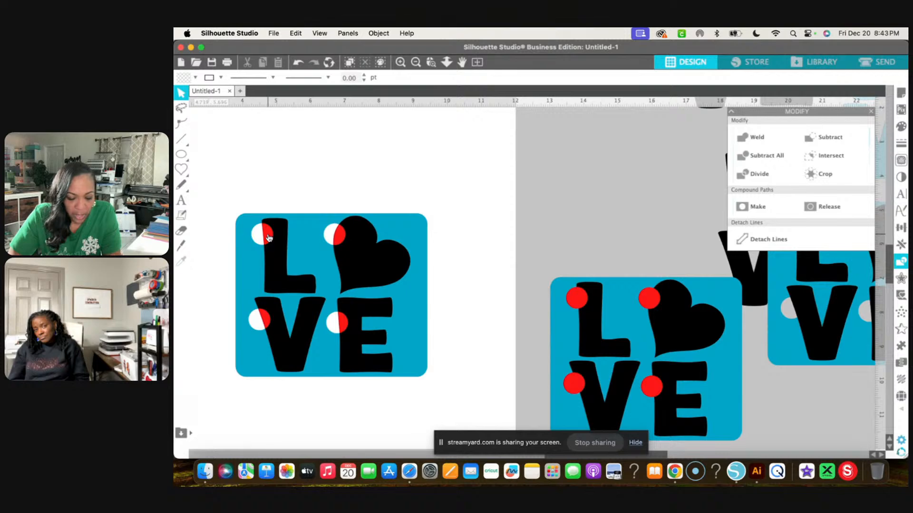
# Step: Fill the four inner red circle pieces that overlap the LOVE letters on the page's blue card with black
pyautogui.click(269, 238)
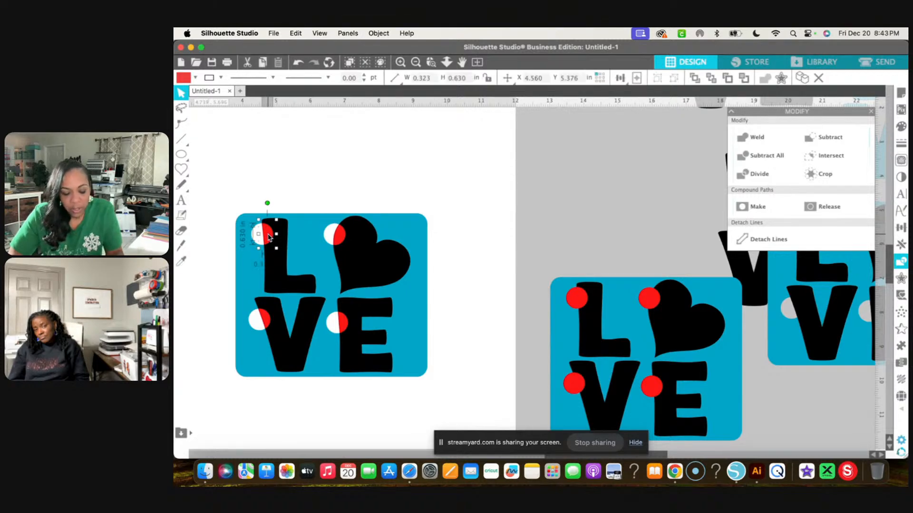
pyautogui.keyDown('shift'); pyautogui.click(340, 239); pyautogui.keyUp('shift')
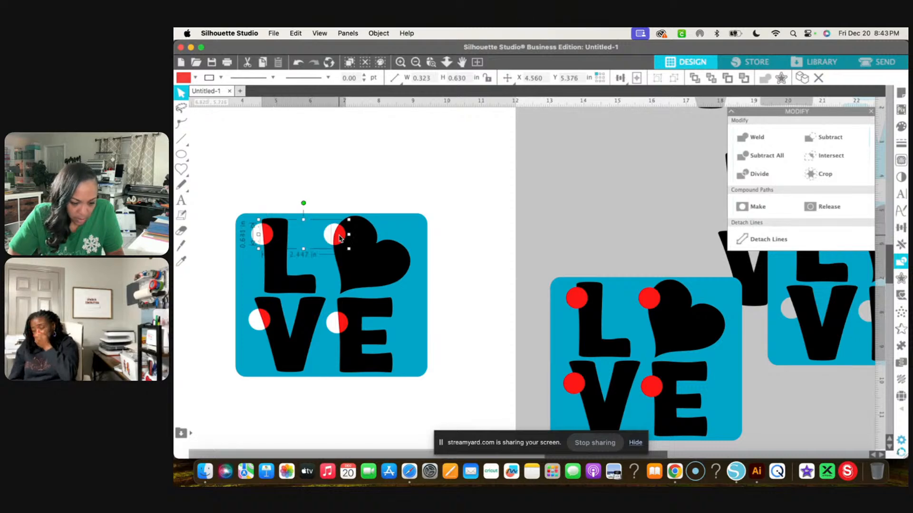
pyautogui.keyDown('shift'); pyautogui.click(266, 321); pyautogui.keyUp('shift')
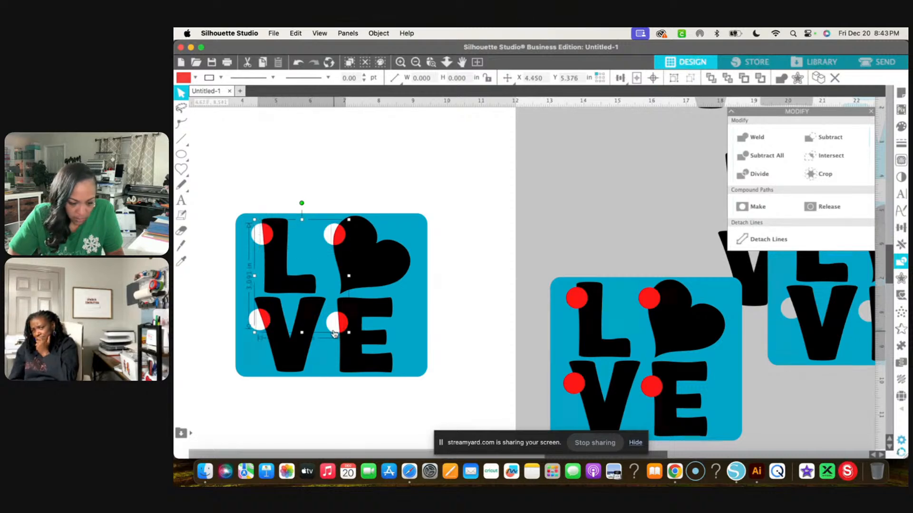
pyautogui.keyDown('shift'); pyautogui.click(345, 325); pyautogui.keyUp('shift')
pyautogui.rightClick(495, 214)
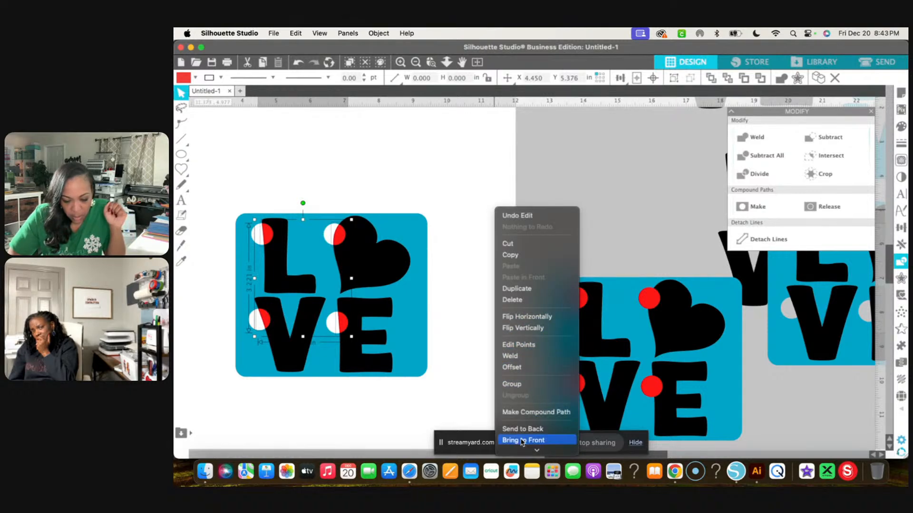
pyautogui.click(523, 355)
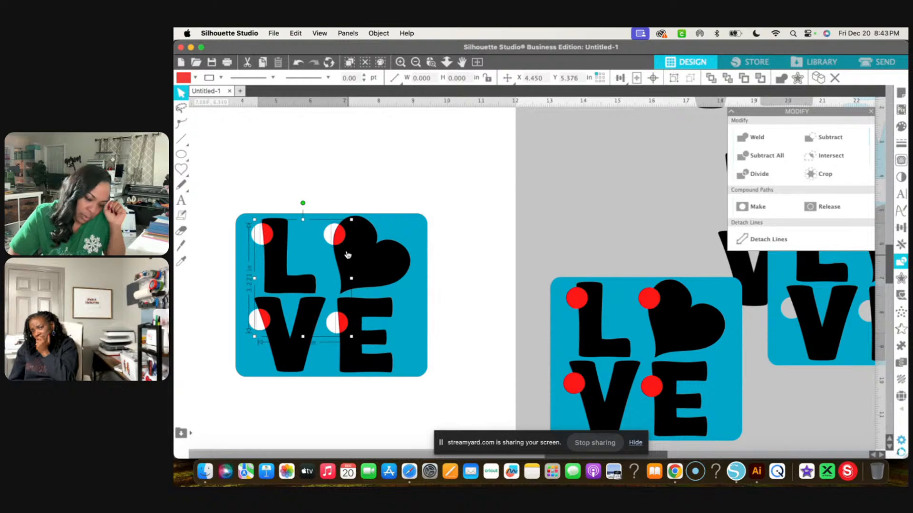
pyautogui.click(194, 78)
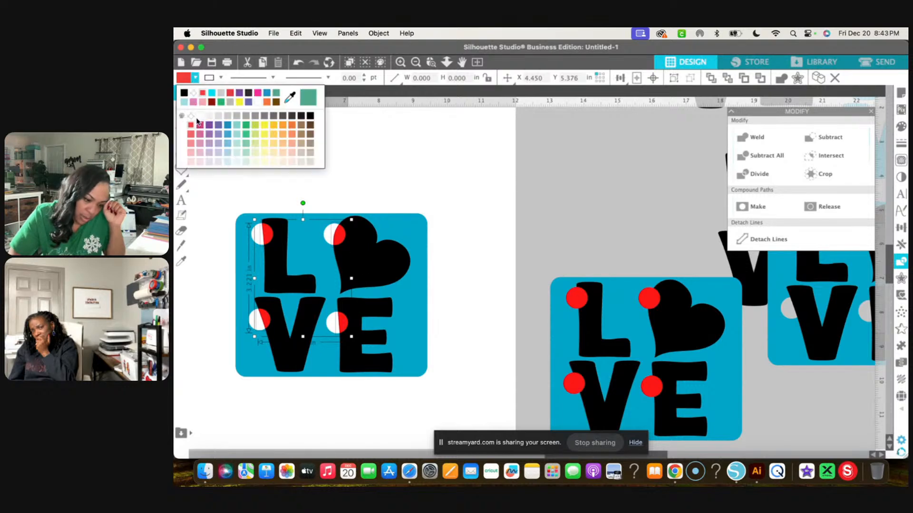
pyautogui.click(184, 94)
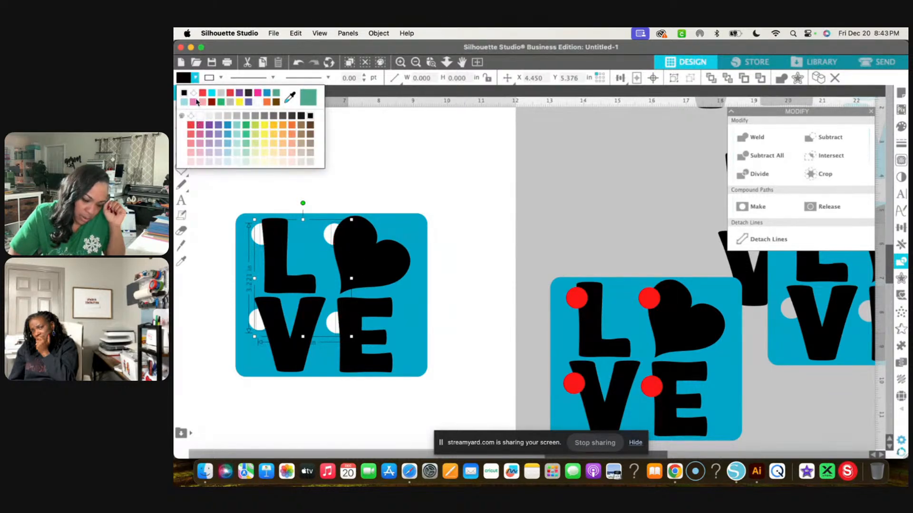
pyautogui.click(367, 167)
# Step: Weld the four black circle pieces to the L, heart, V and E on the page's blue card
pyautogui.click(271, 237)
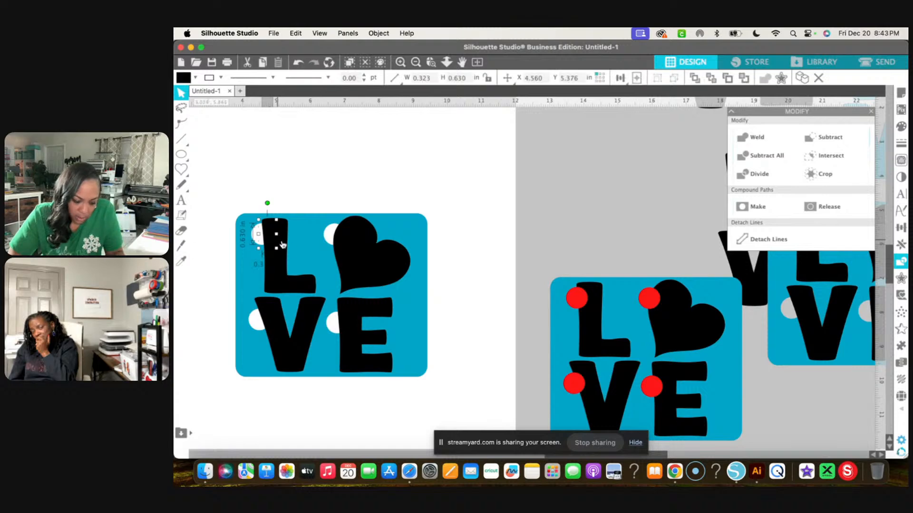
pyautogui.keyDown('shift'); pyautogui.click(341, 237); pyautogui.keyUp('shift')
pyautogui.keyDown('shift'); pyautogui.click(361, 259); pyautogui.keyUp('shift')
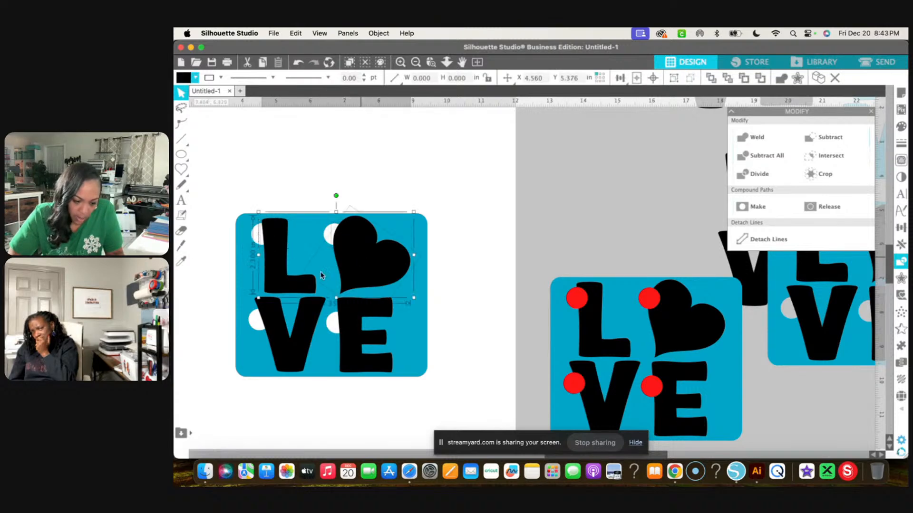
pyautogui.keyDown('shift'); pyautogui.click(265, 314); pyautogui.keyUp('shift')
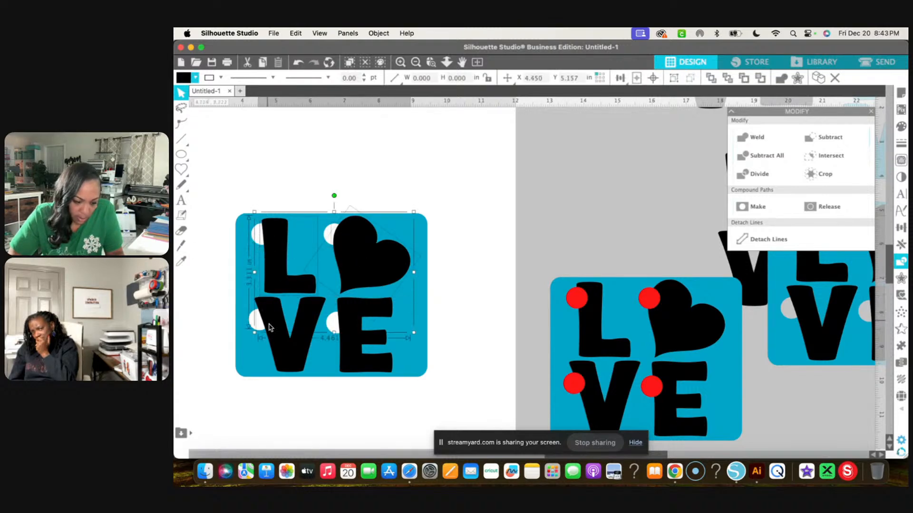
pyautogui.keyDown('shift'); pyautogui.click(304, 355); pyautogui.keyUp('shift')
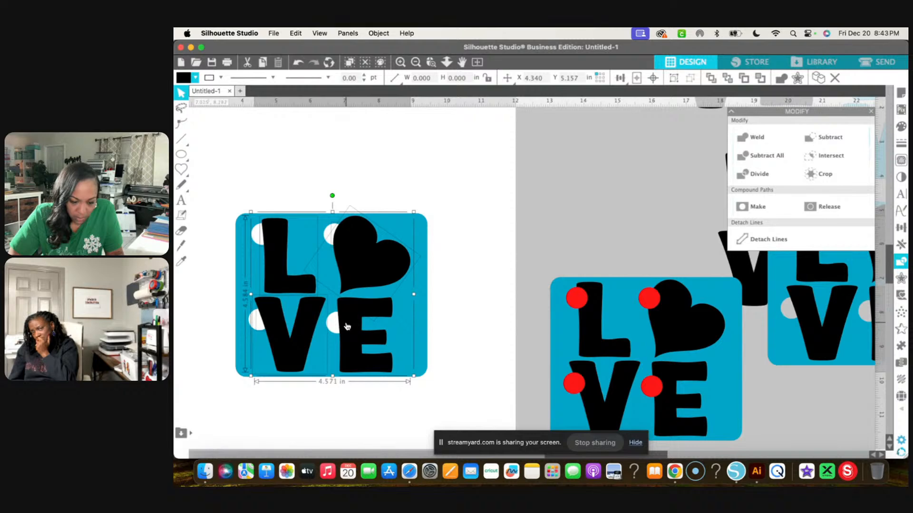
pyautogui.rightClick(513, 176)
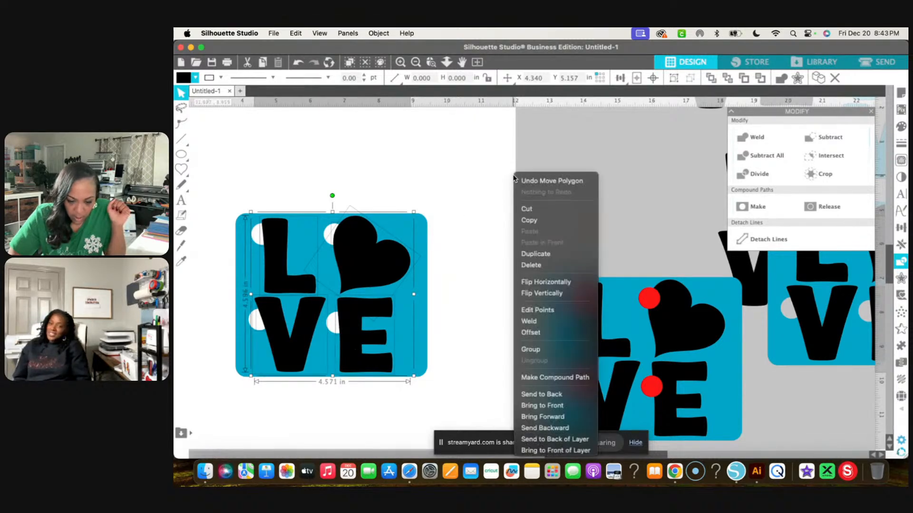
pyautogui.click(552, 325)
# Step: Move the welded LOVE lettering off the blue card to check the cut-outs, and undo the move
pyautogui.rightClick(485, 209)
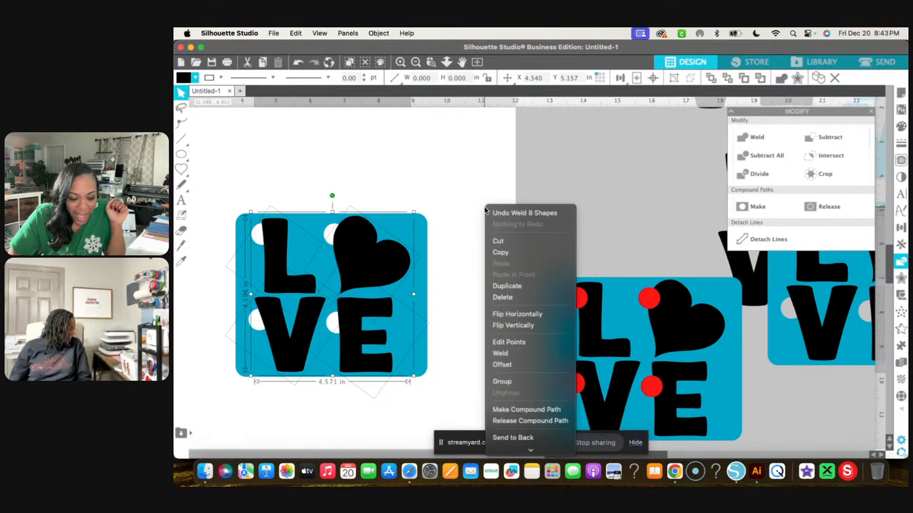
pyautogui.click(455, 180)
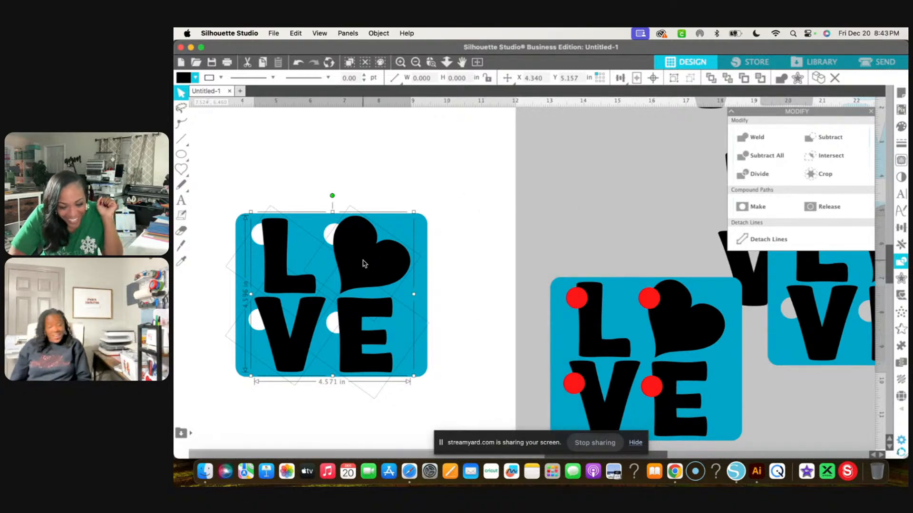
pyautogui.moveTo(363, 261); pyautogui.dragTo(483, 215)
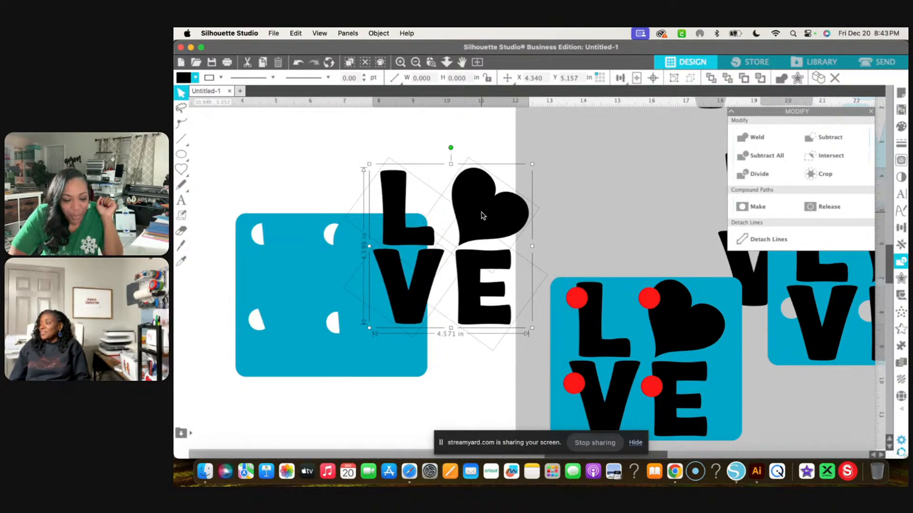
pyautogui.click(297, 62)
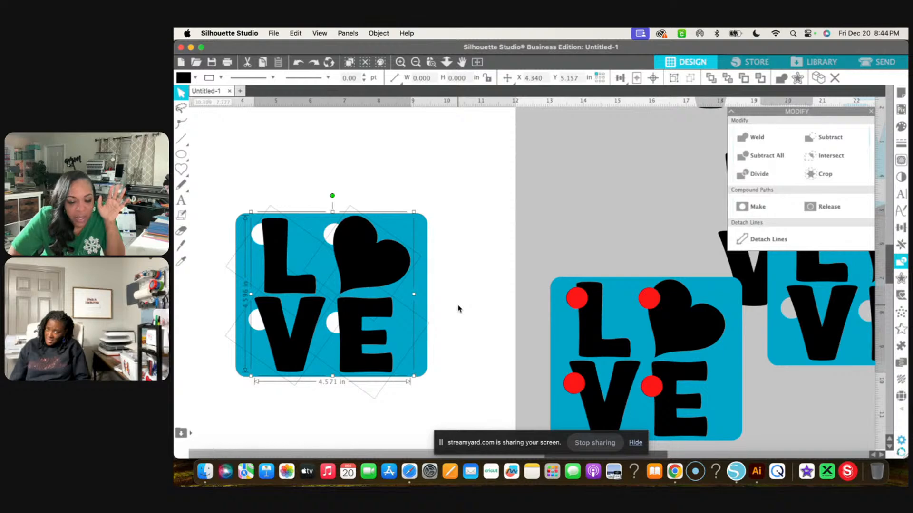
# Step: Examine the overall arrangement of cards and lettering, and the welded LOVE design on the page's blue card up close
pyautogui.hscroll(-3, 458, 309)
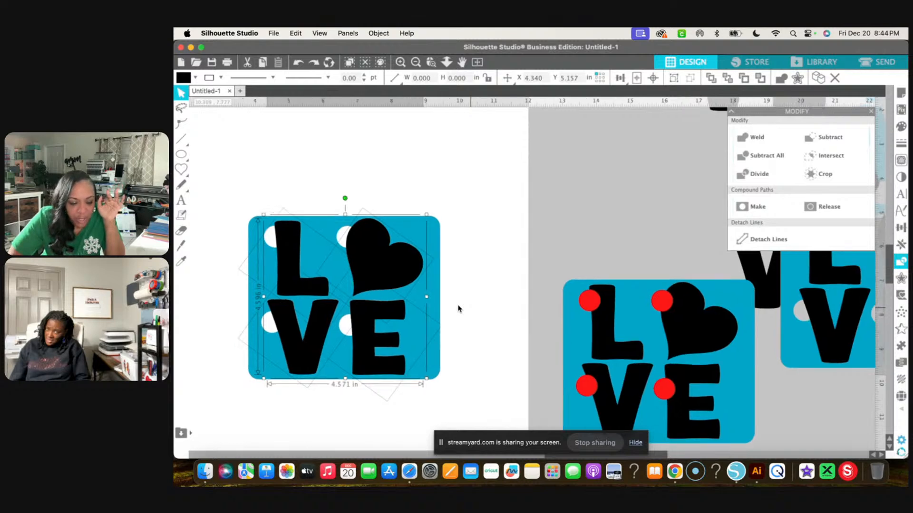
pyautogui.click(415, 62)
pyautogui.click(415, 62)
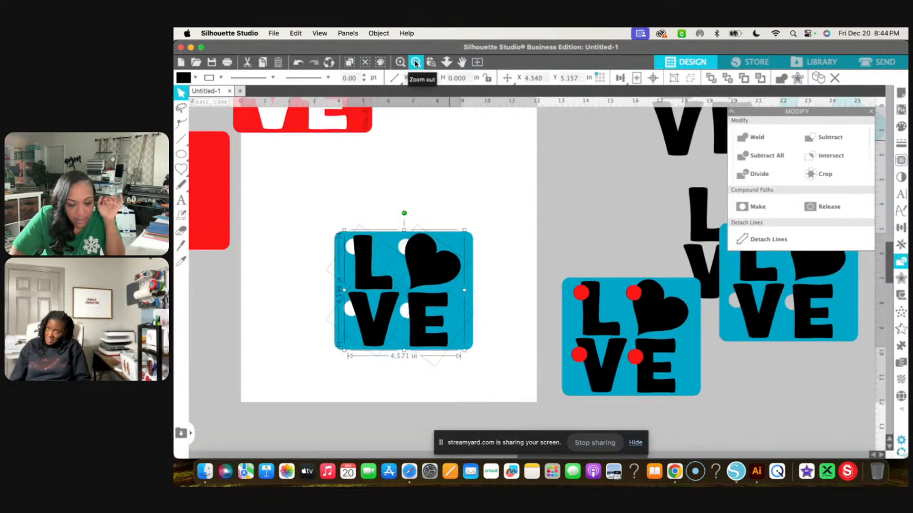
pyautogui.click(415, 62)
pyautogui.click(416, 63)
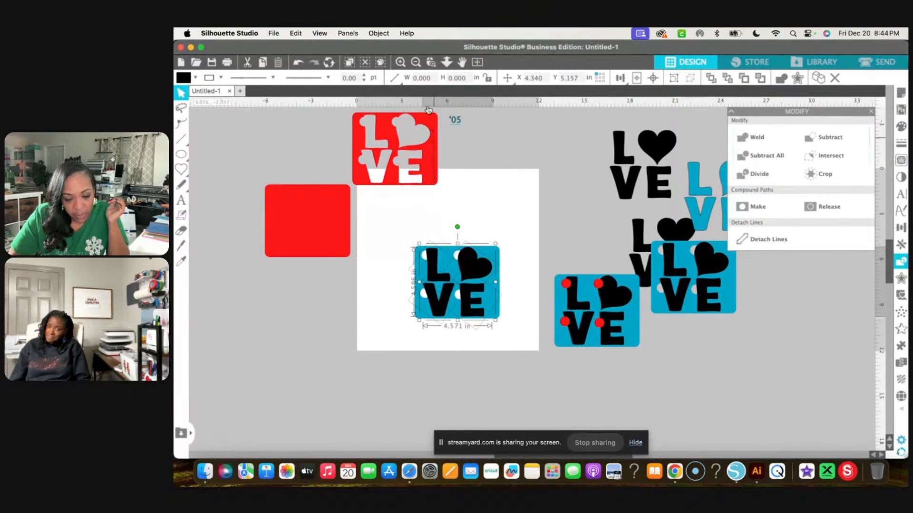
pyautogui.click(416, 62)
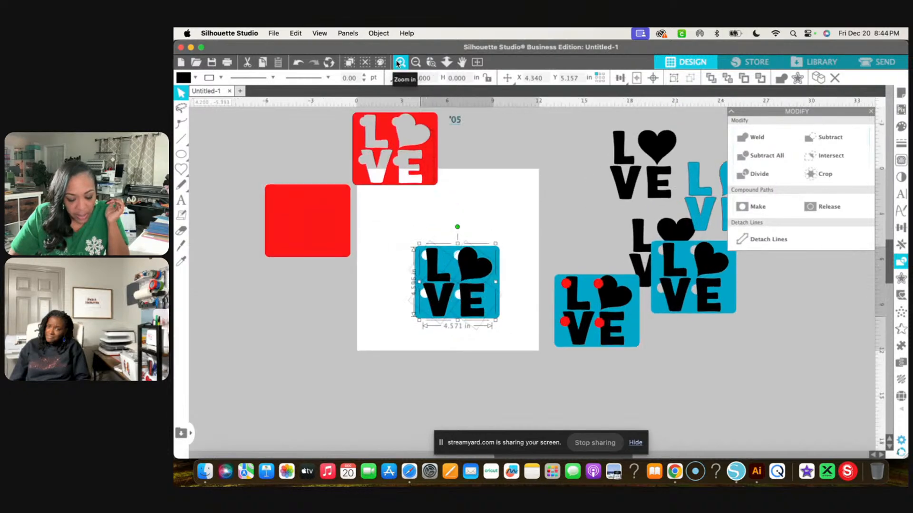
pyautogui.click(399, 62)
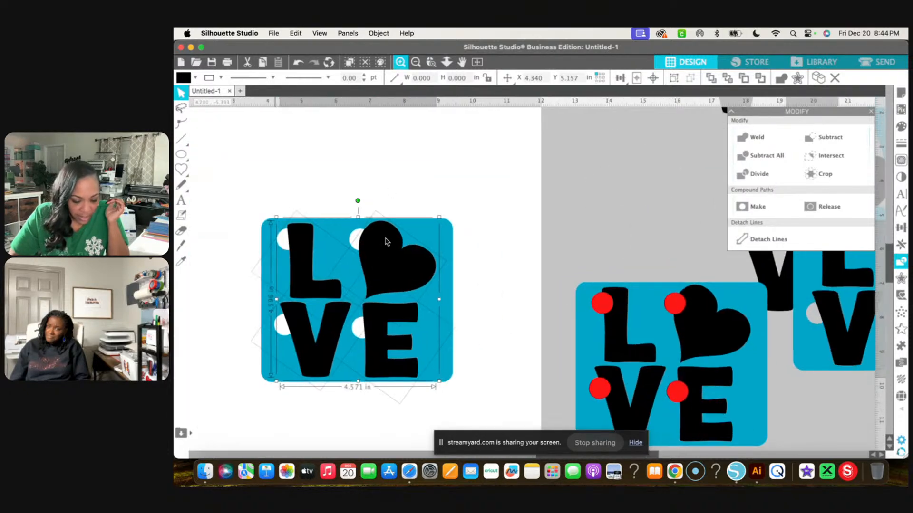
pyautogui.click(309, 157)
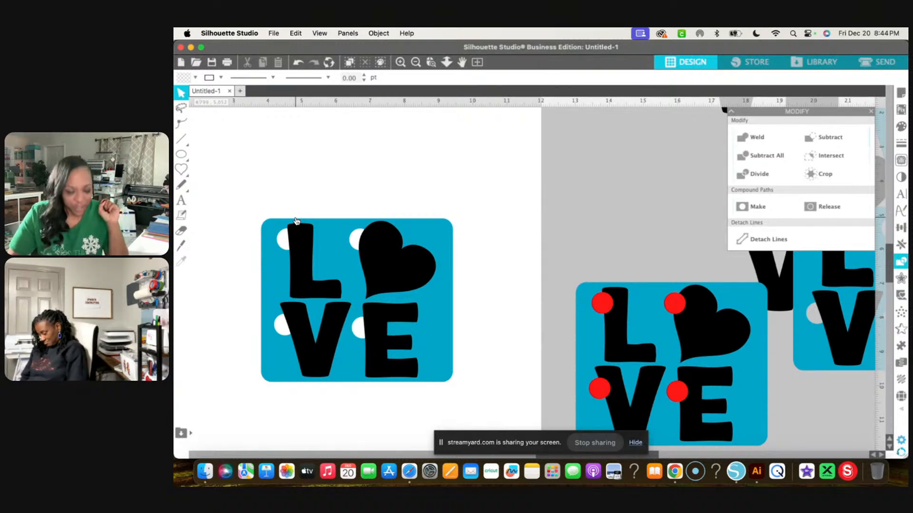
# Step: Select the welded L, V, E and heart together on the page's blue card
pyautogui.click(416, 62)
pyautogui.click(416, 61)
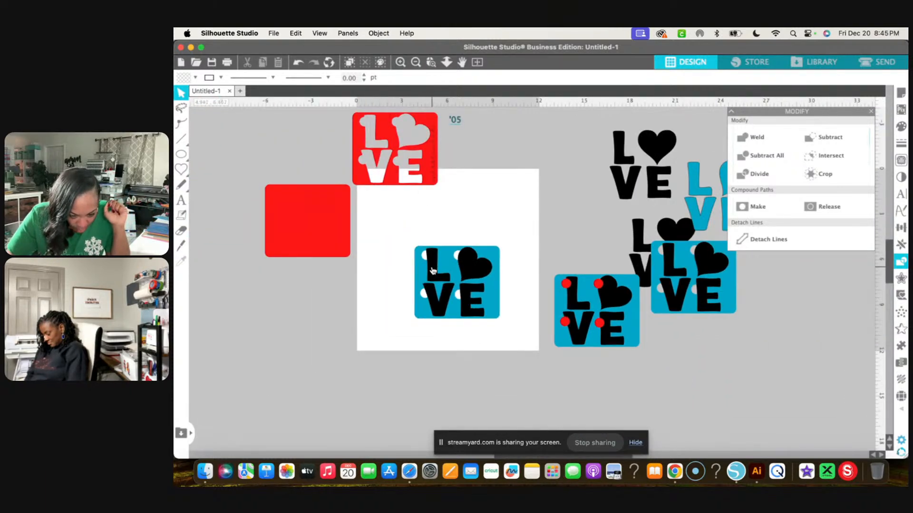
pyautogui.click(433, 271)
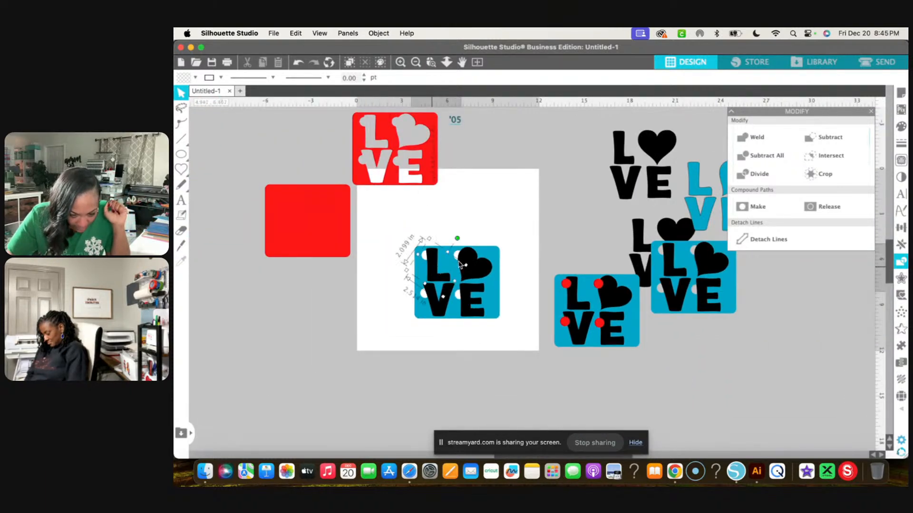
pyautogui.keyDown('shift'); pyautogui.click(443, 311); pyautogui.keyUp('shift')
pyautogui.keyDown('shift'); pyautogui.click(465, 312); pyautogui.keyUp('shift')
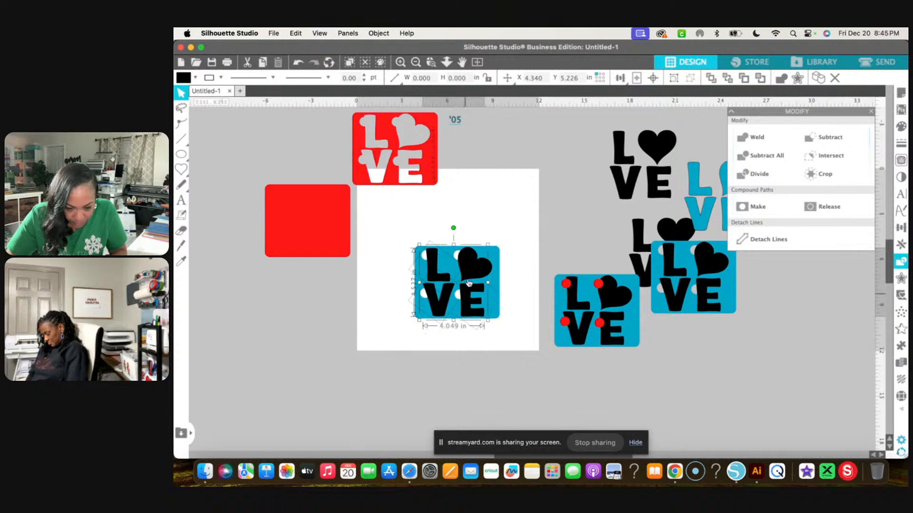
pyautogui.keyDown('shift'); pyautogui.click(472, 276); pyautogui.keyUp('shift')
pyautogui.rightClick(473, 275)
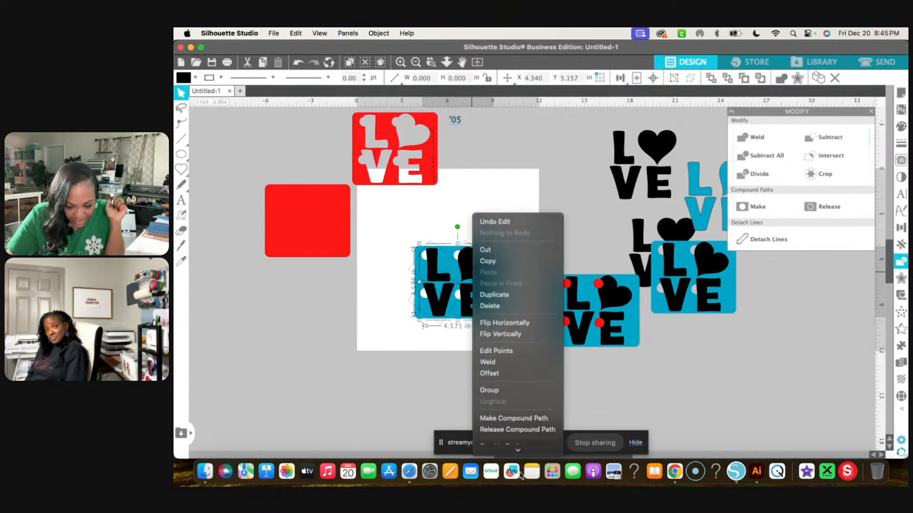
pyautogui.click(523, 397)
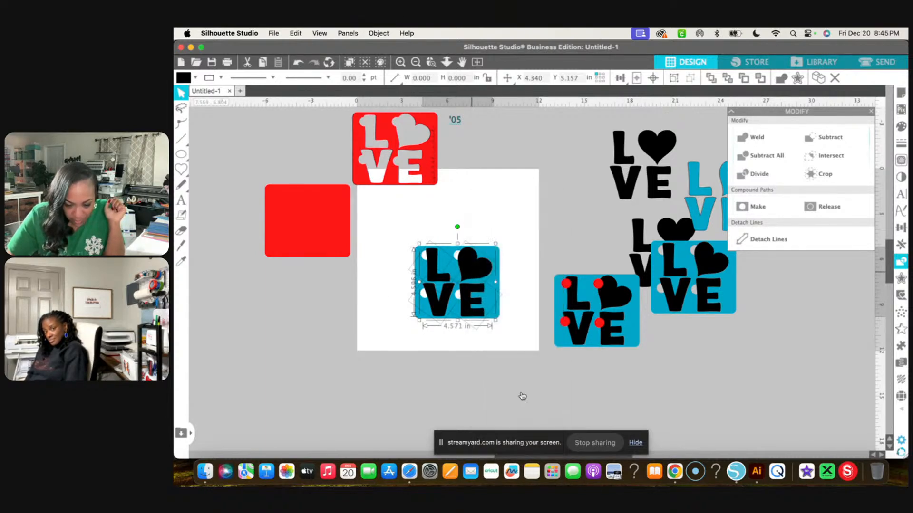
pyautogui.click(537, 242)
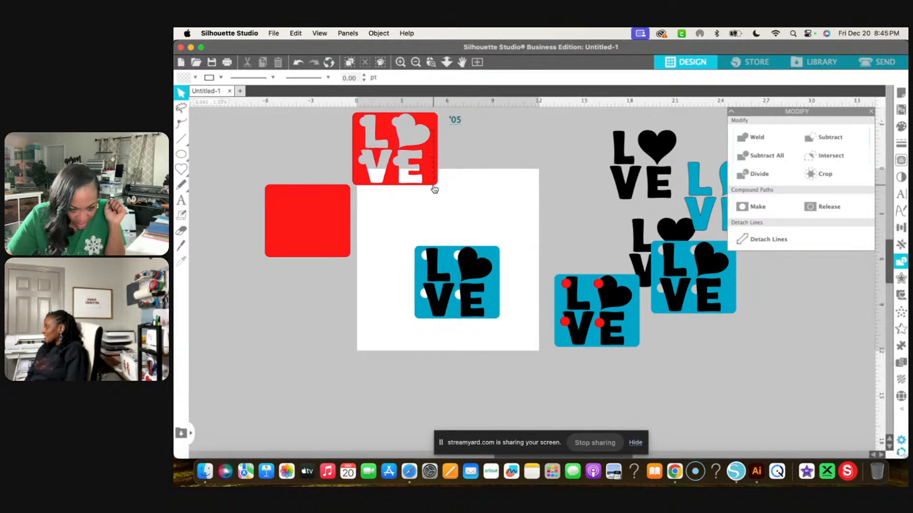
# Step: Rotate the '05 text beside the red LOVE card 90 degrees counterclockwise so it runs vertically
pyautogui.click(400, 62)
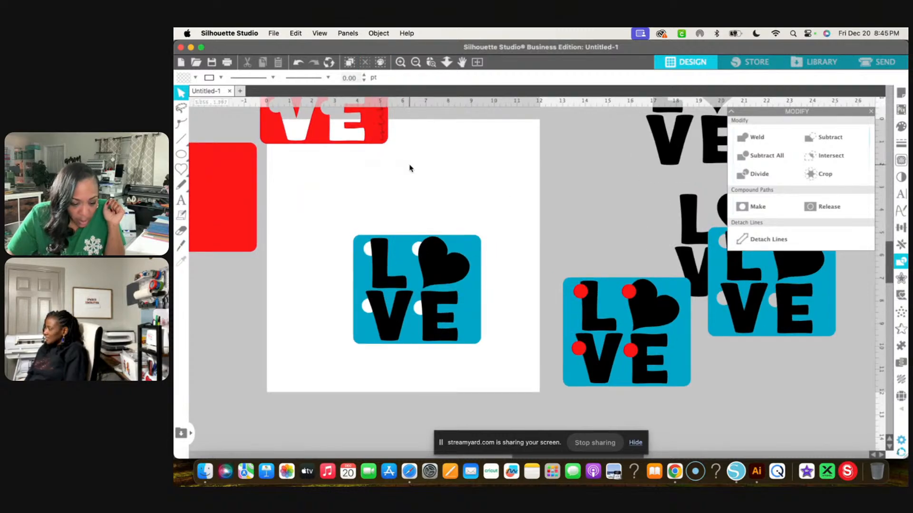
pyautogui.scroll(3, 410, 167)
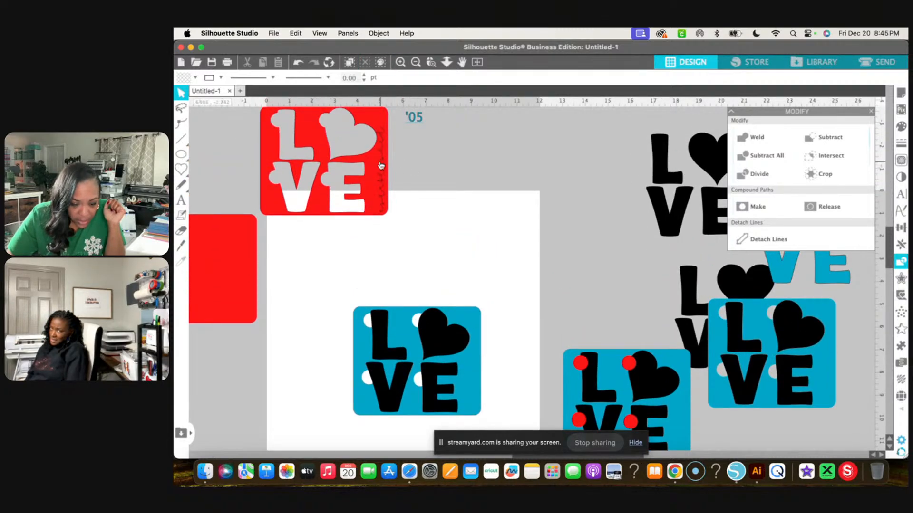
pyautogui.scroll(1, 385, 166)
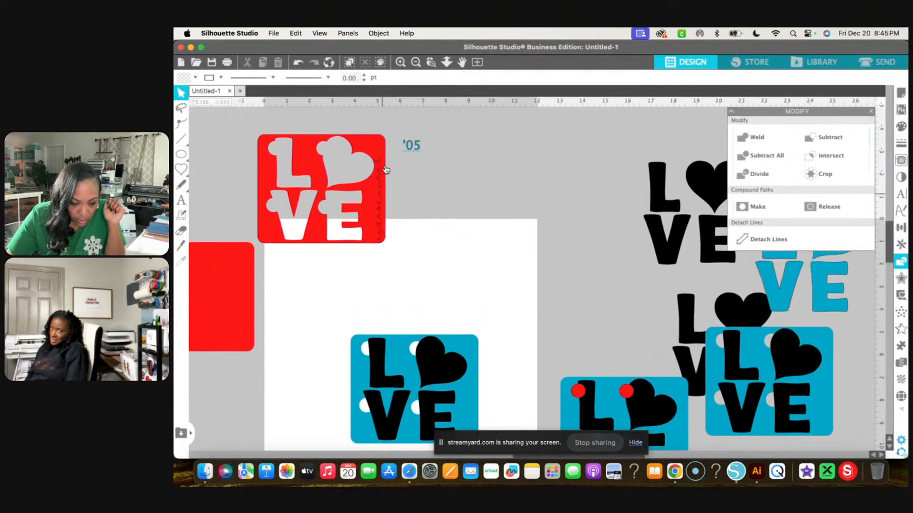
pyautogui.click(400, 63)
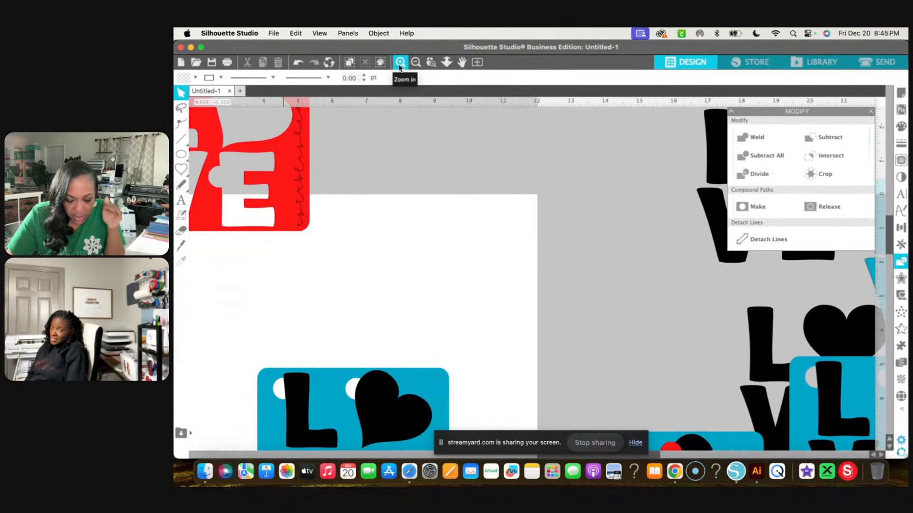
pyautogui.scroll(3, 364, 237)
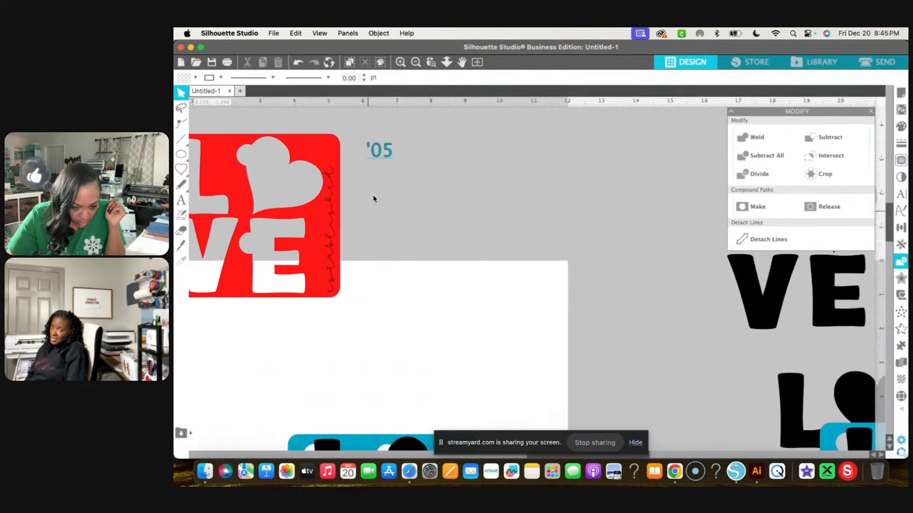
pyautogui.click(382, 155)
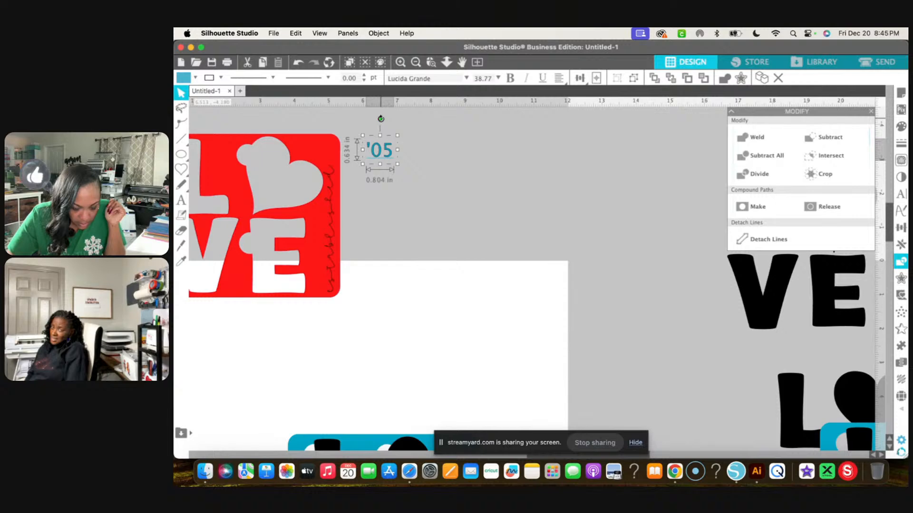
pyautogui.moveTo(380, 119); pyautogui.dragTo(350, 151)
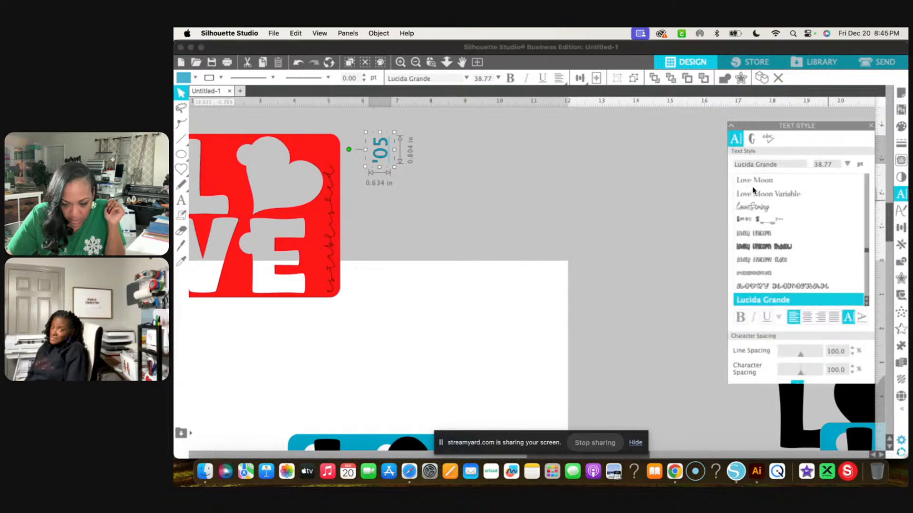
# Step: Change the font of the vertical '05 text beside the red LOVE card to Dandy
pyautogui.click(761, 151)
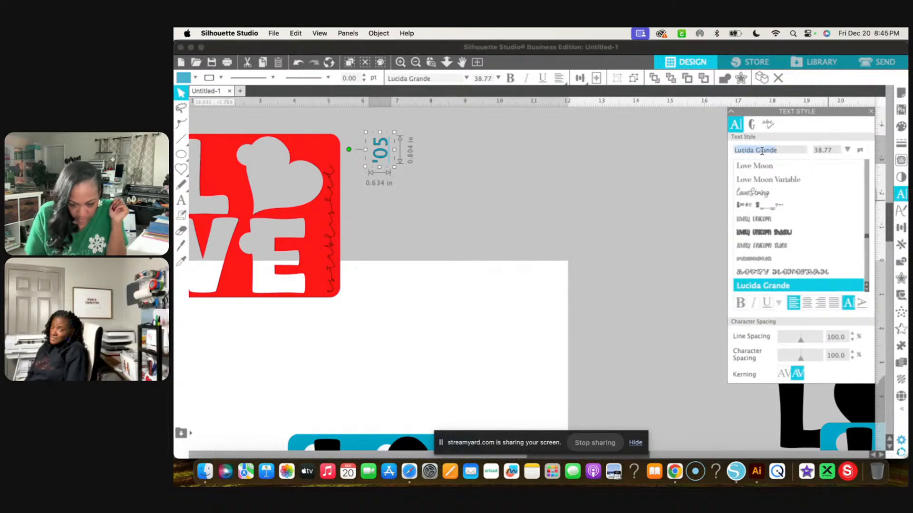
pyautogui.write('dandelions')
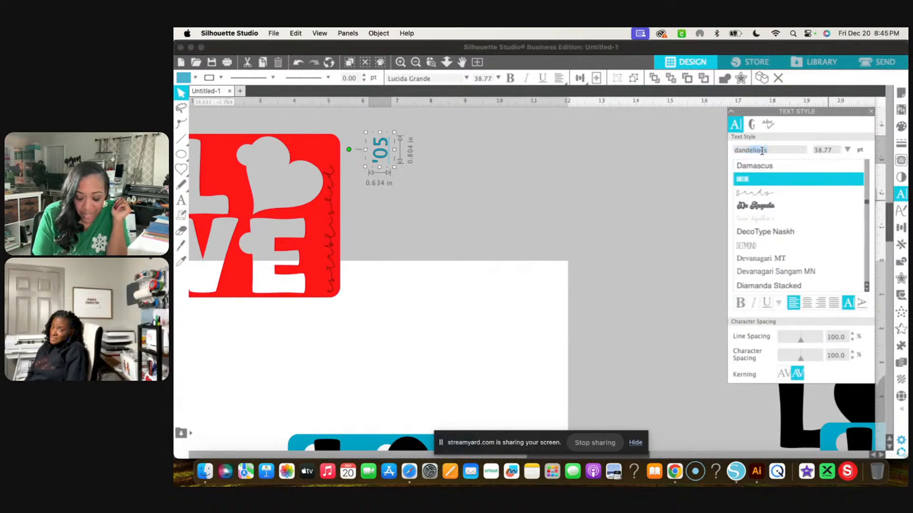
pyautogui.write('y')
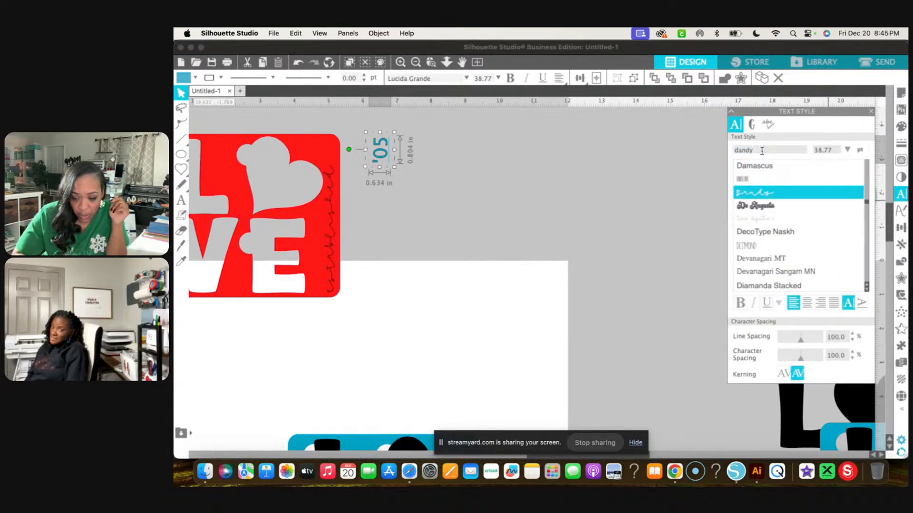
pyautogui.click(774, 193)
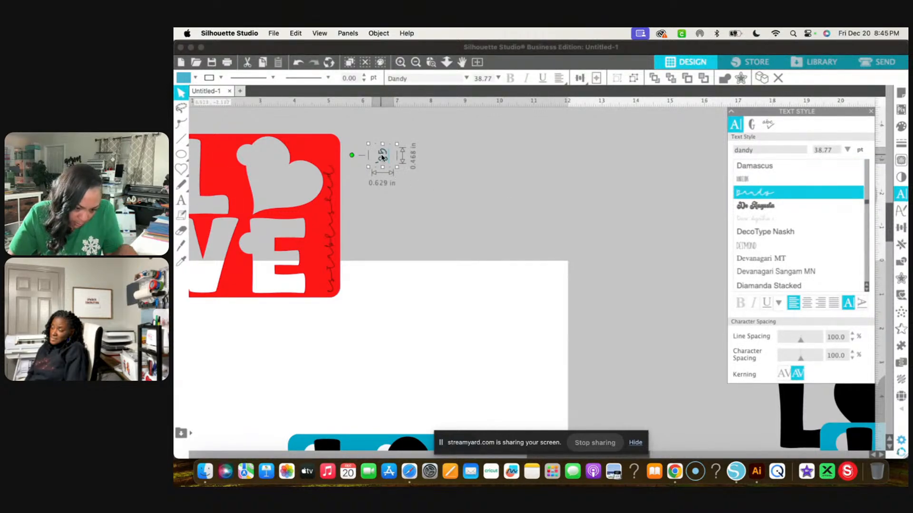
# Step: Ungroup the '05 text and combine its characters into one compound path
pyautogui.click(220, 80)
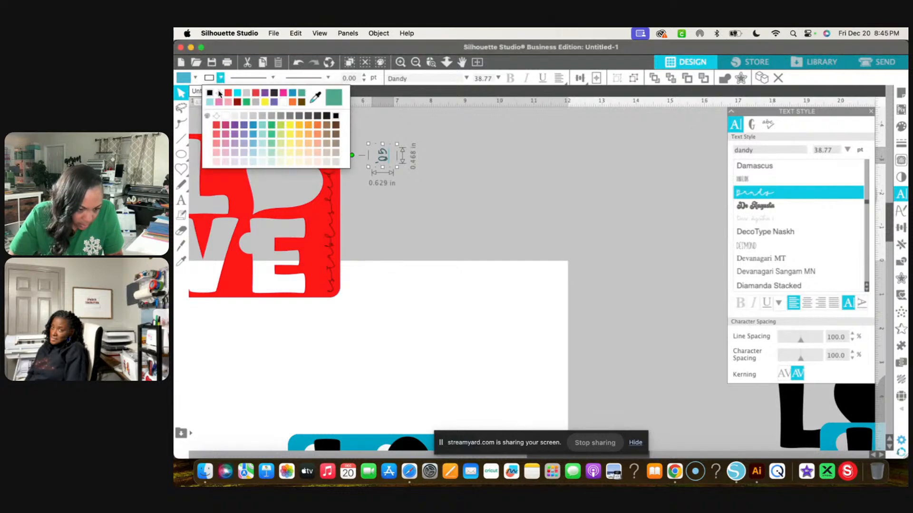
pyautogui.rightClick(385, 157)
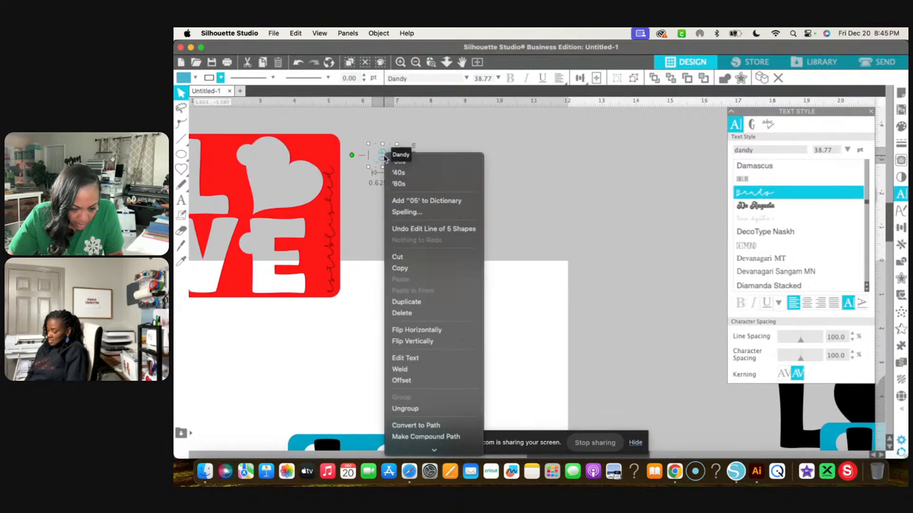
pyautogui.click(438, 409)
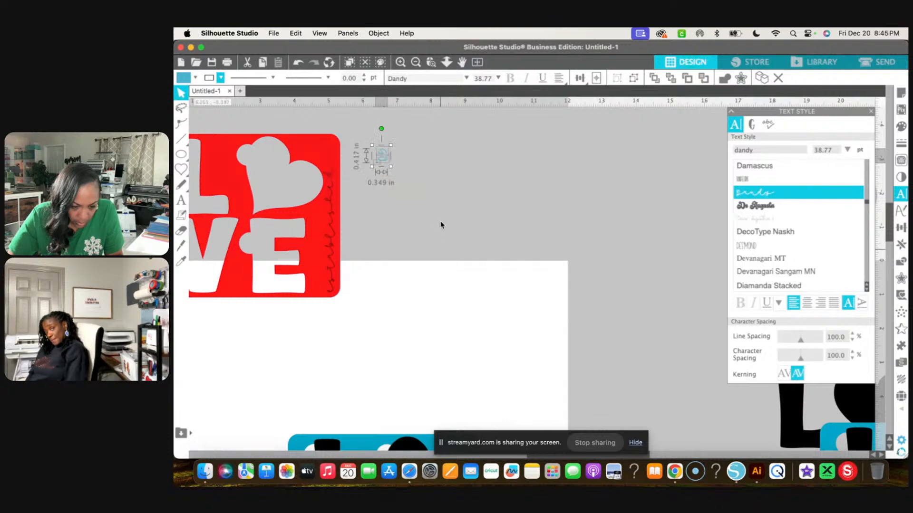
pyautogui.rightClick(441, 225)
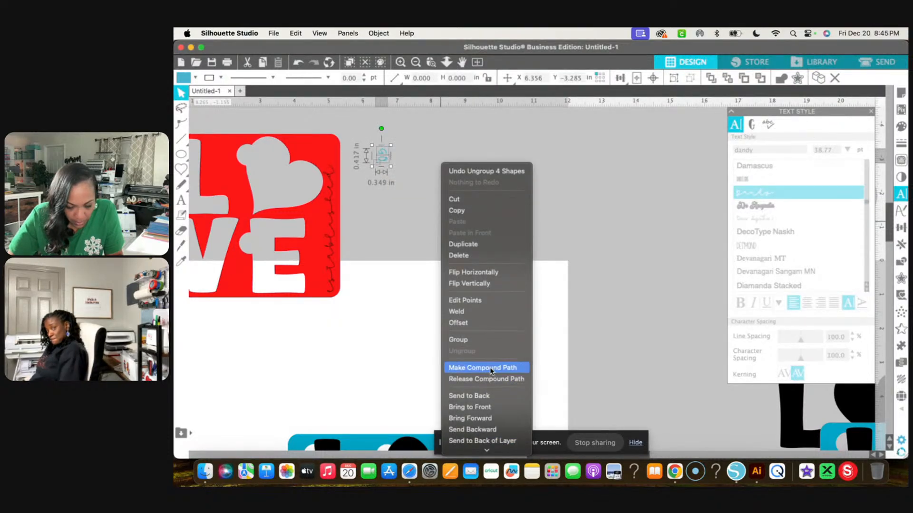
pyautogui.click(492, 369)
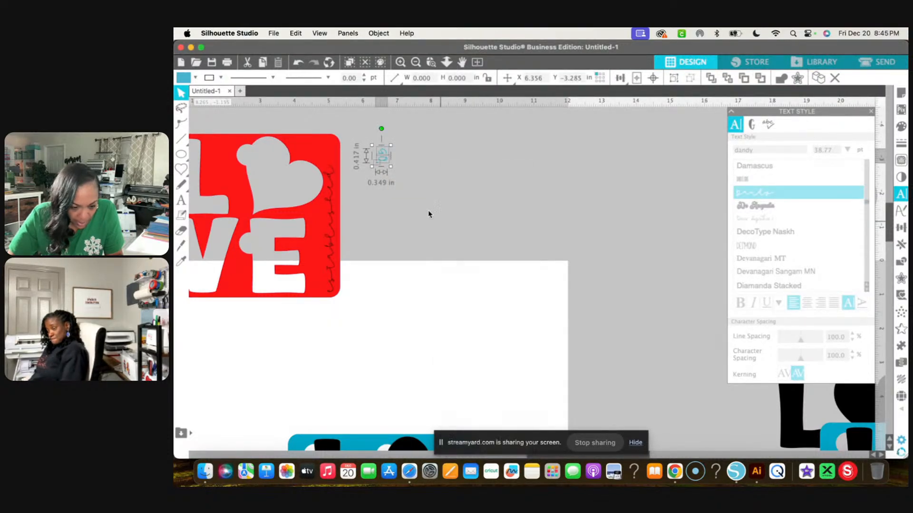
# Step: Fill the '05 with black and place it on the red card at the upper end of the vertical "established" text
pyautogui.click(195, 77)
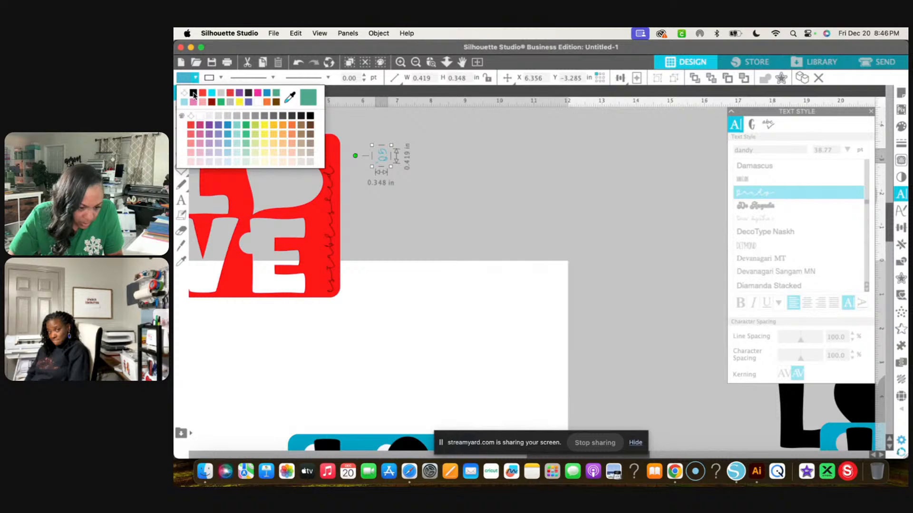
pyautogui.click(193, 93)
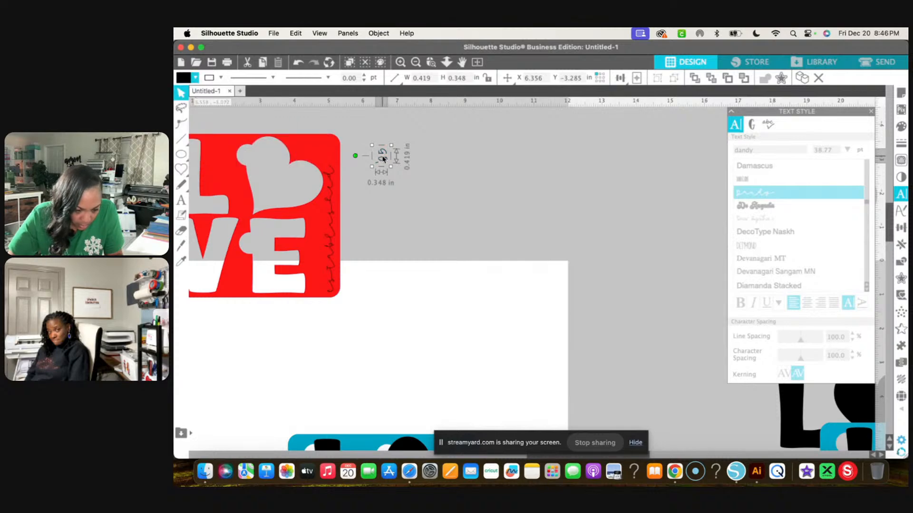
pyautogui.moveTo(383, 160); pyautogui.dragTo(330, 152)
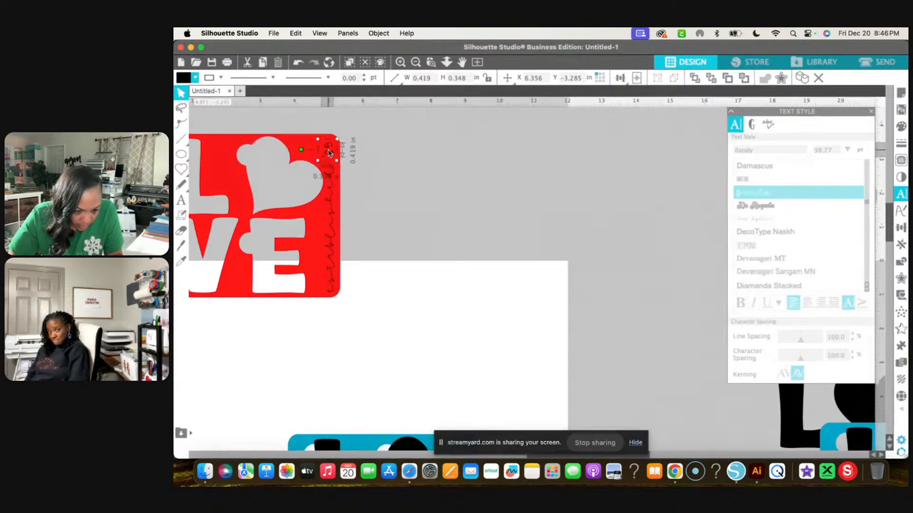
pyautogui.click(451, 194)
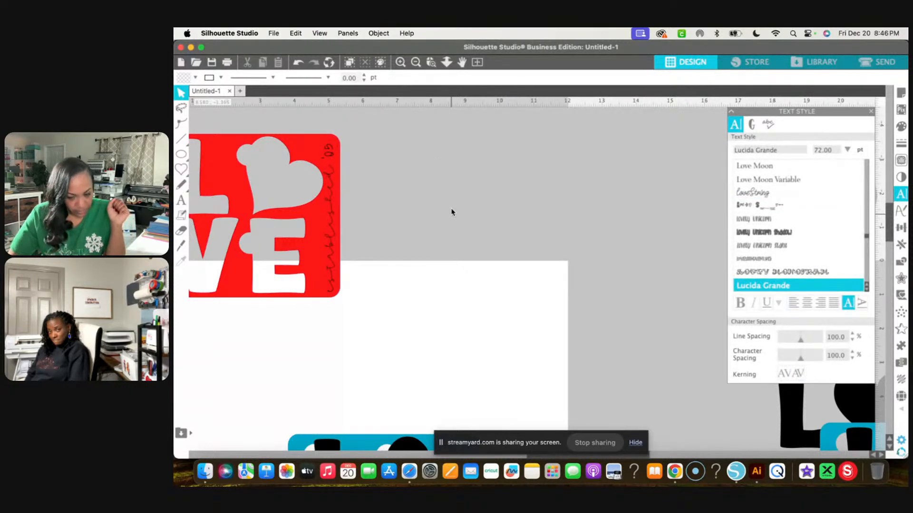
# Step: Select the blue card on the page together with its LOVE lettering and move it to the page's lower right corner
pyautogui.click(415, 64)
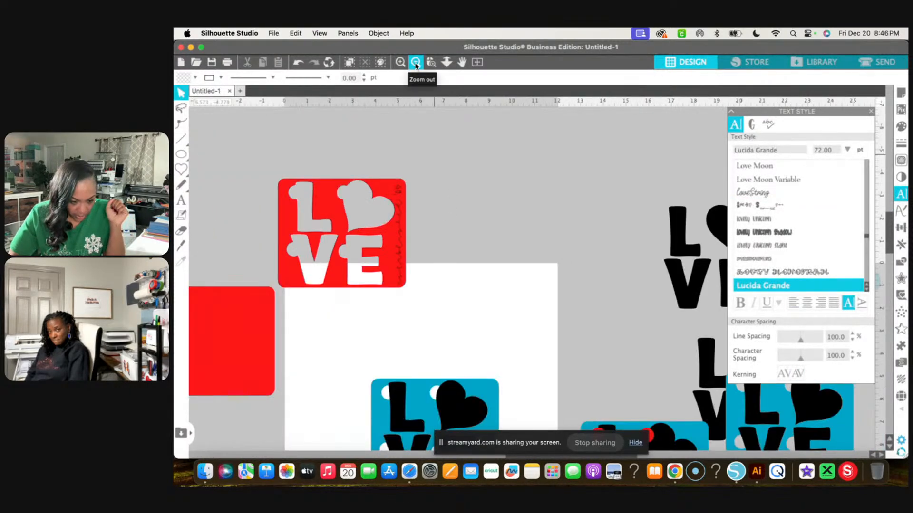
pyautogui.click(415, 63)
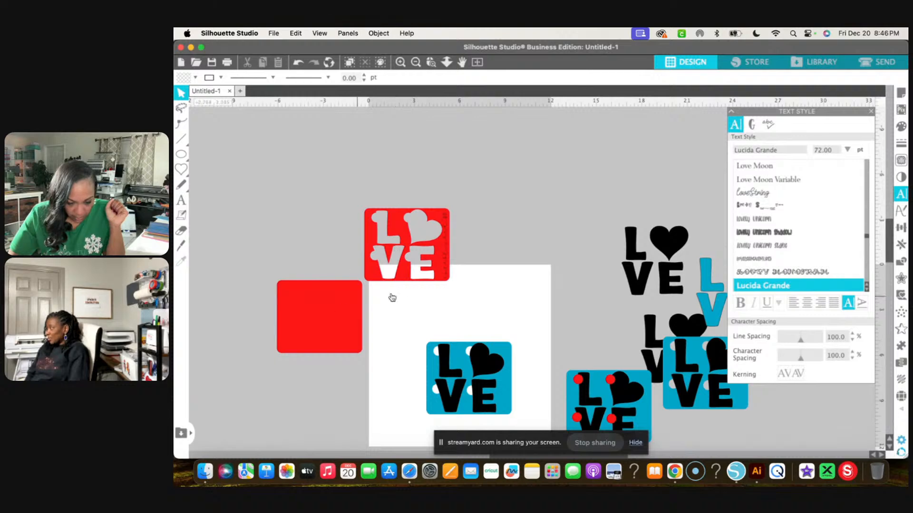
pyautogui.click(430, 340)
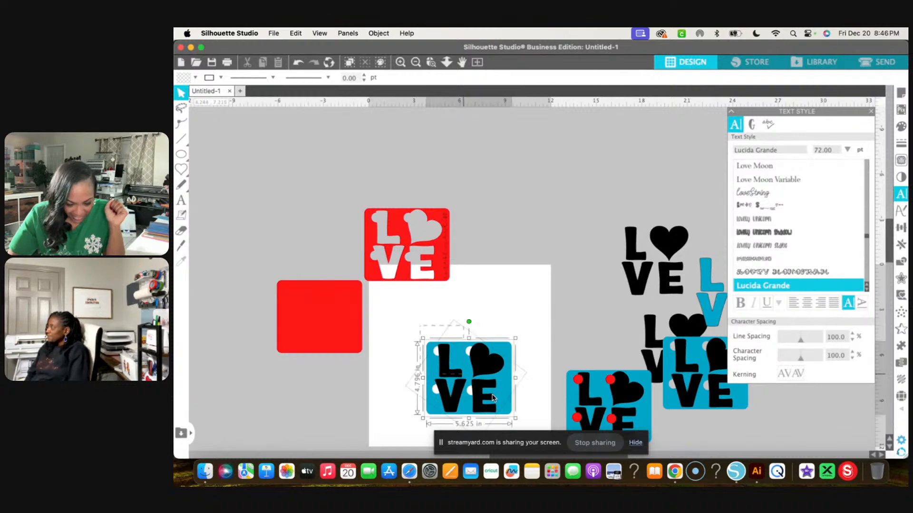
pyautogui.click(397, 65)
pyautogui.scroll(-2, 429, 288)
pyautogui.scroll(-1, 429, 289)
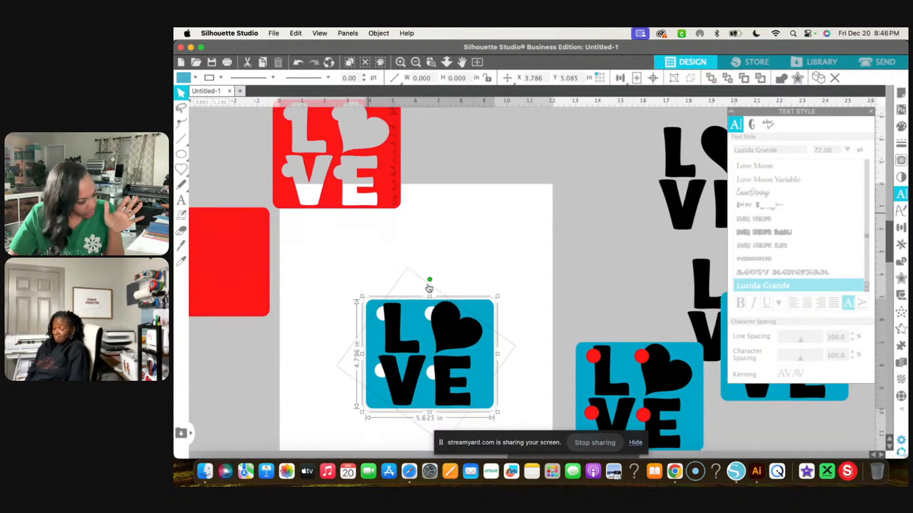
pyautogui.scroll(-1, 447, 329)
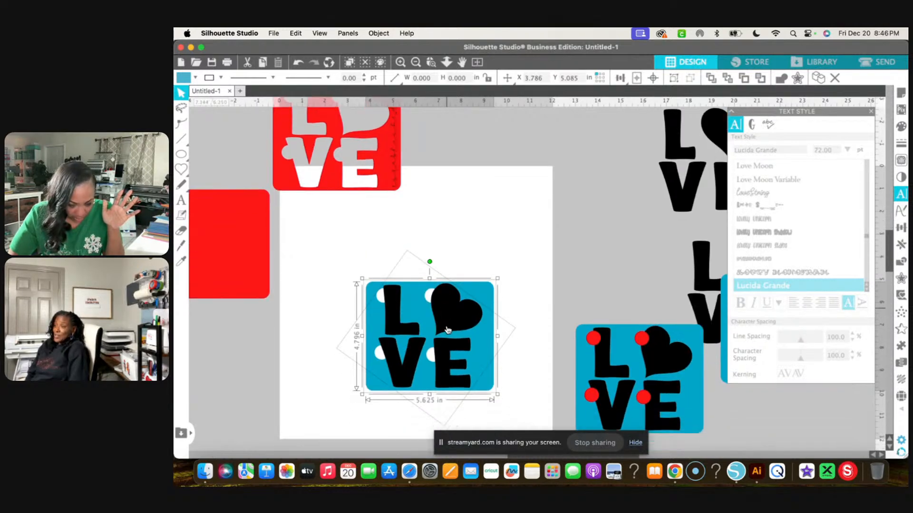
pyautogui.moveTo(458, 309); pyautogui.dragTo(507, 355)
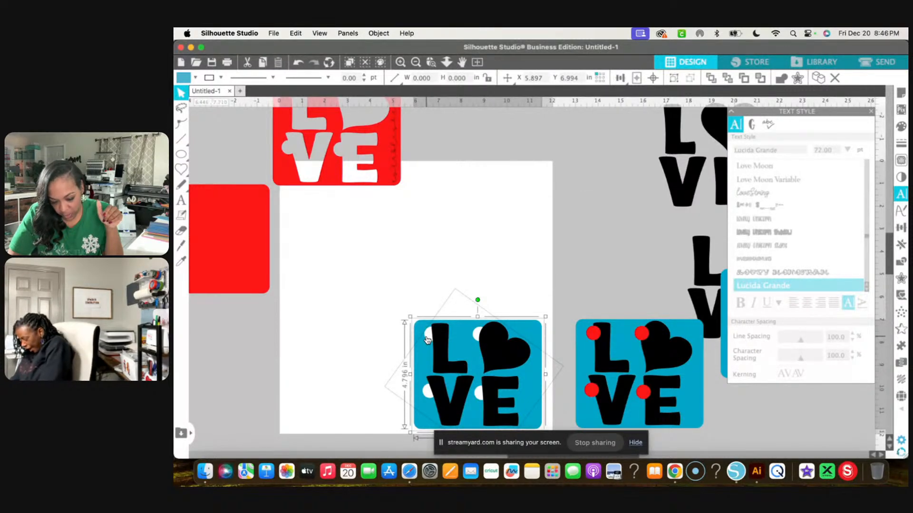
# Step: Move the red LOVE card with its "established '05" text onto the page, directly above the blue card
pyautogui.scroll(3, 350, 238)
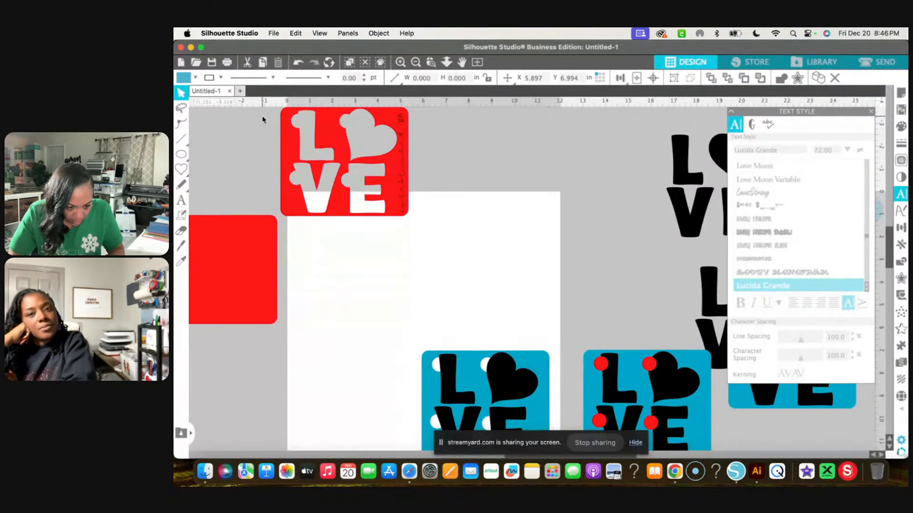
pyautogui.moveTo(261, 115); pyautogui.dragTo(529, 308)
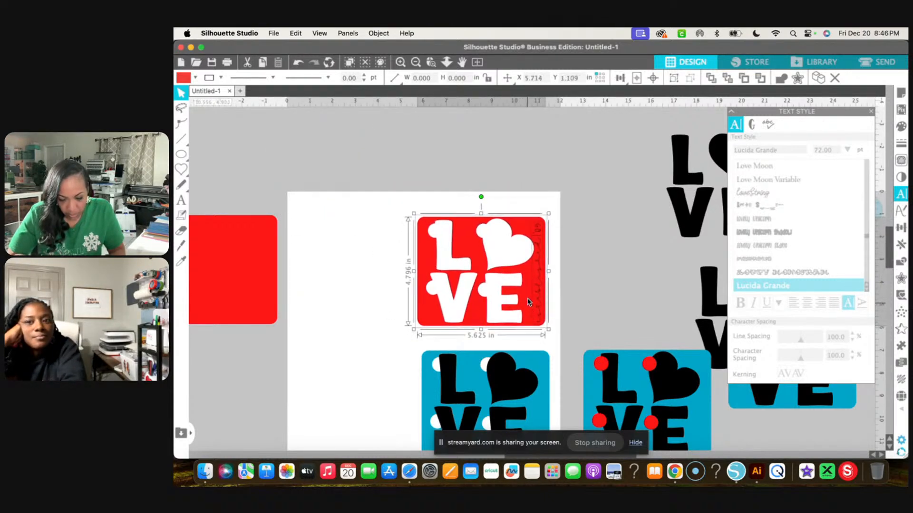
pyautogui.scroll(-3, 529, 303)
pyautogui.scroll(-2, 528, 302)
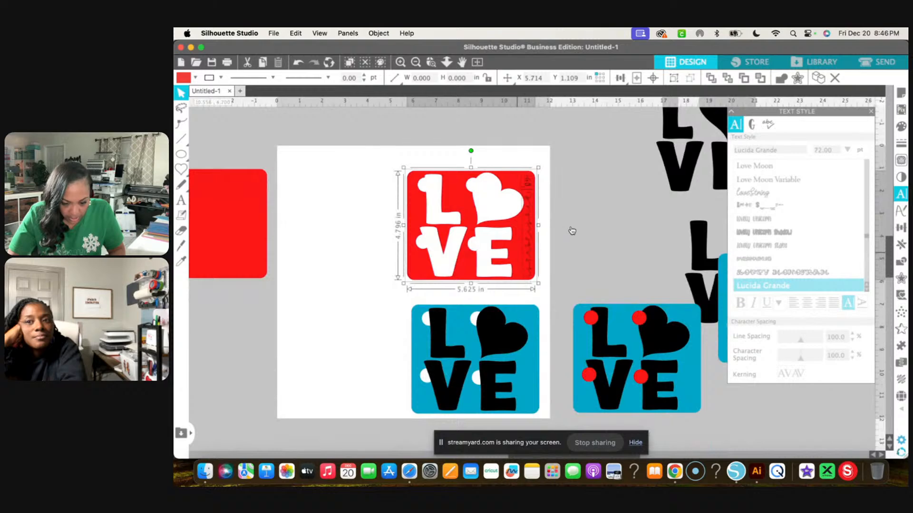
# Step: Copy the vertical "established" and '05 text from the red card to the blue card's right edge and fill the copy with purple
pyautogui.click(527, 232)
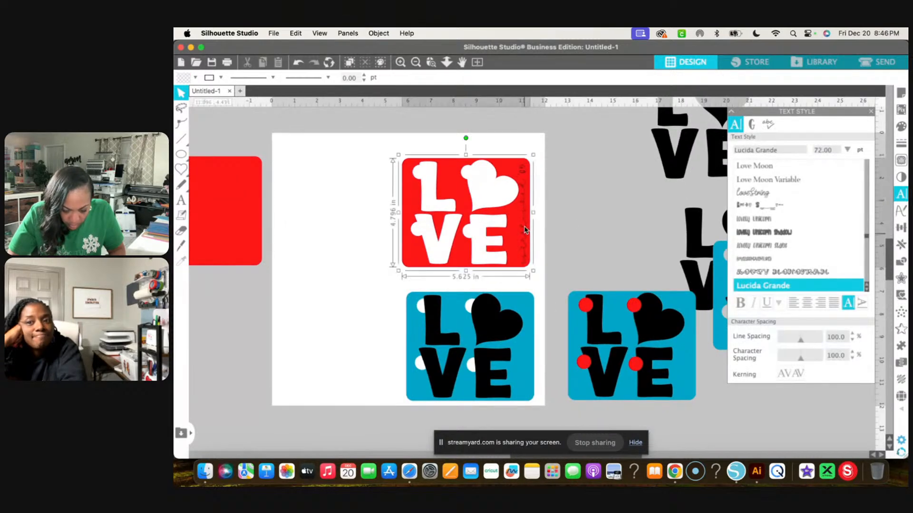
pyautogui.click(574, 200)
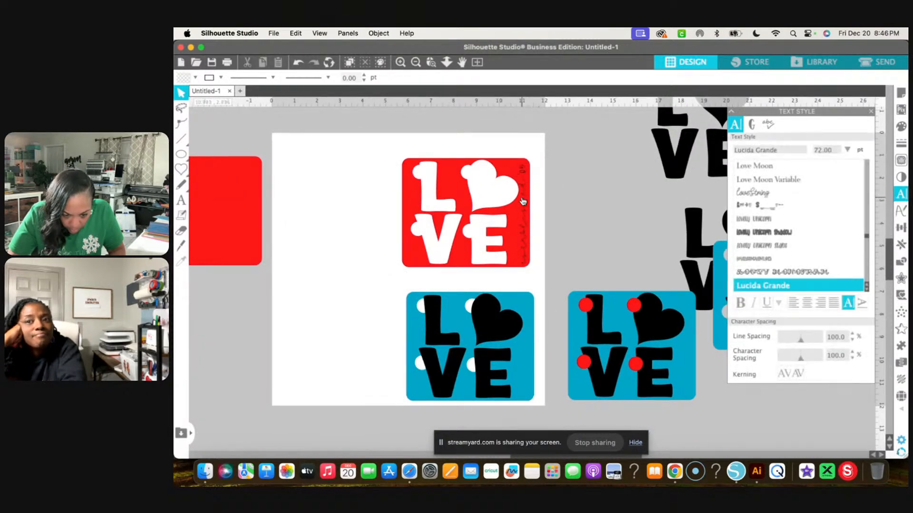
pyautogui.click(524, 197)
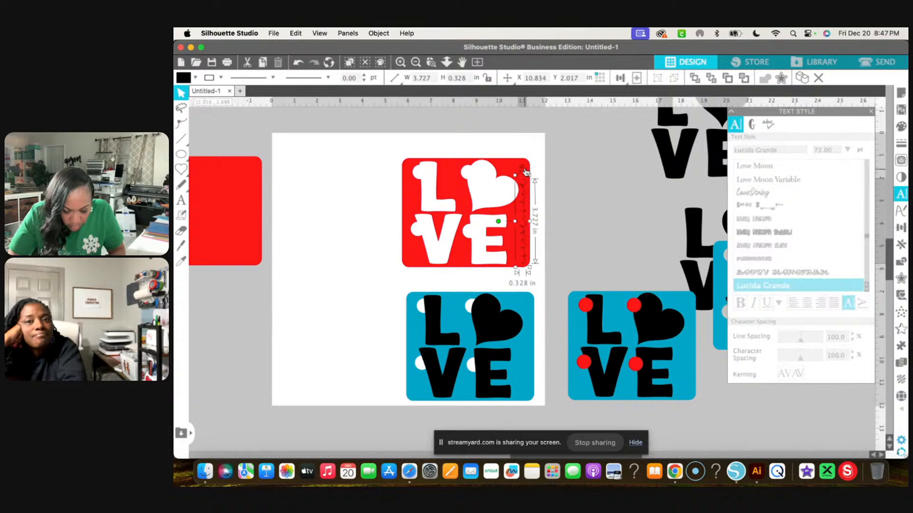
pyautogui.click(524, 169)
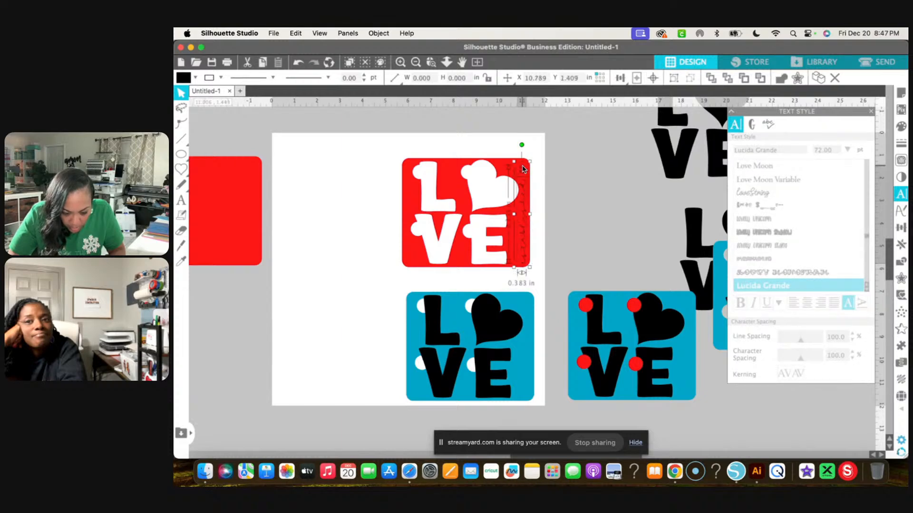
pyautogui.moveTo(523, 254); pyautogui.dragTo(527, 301)
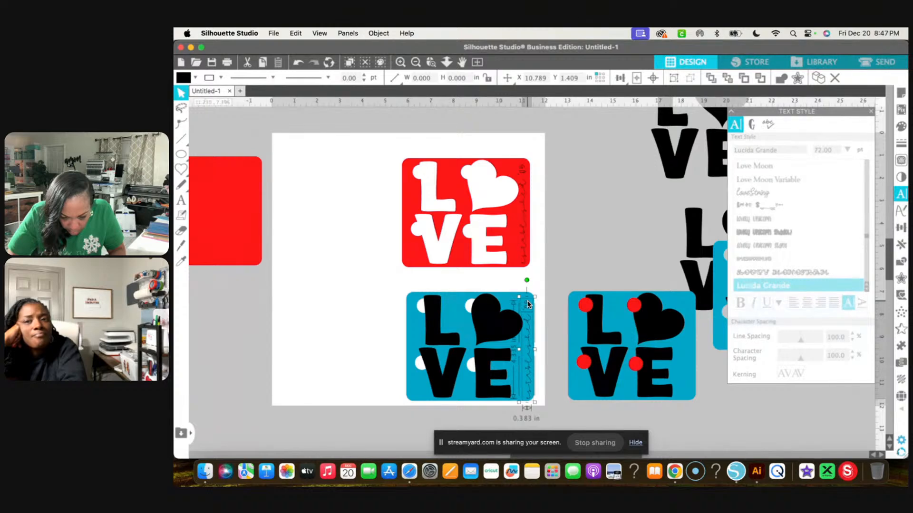
pyautogui.moveTo(528, 303); pyautogui.dragTo(530, 302)
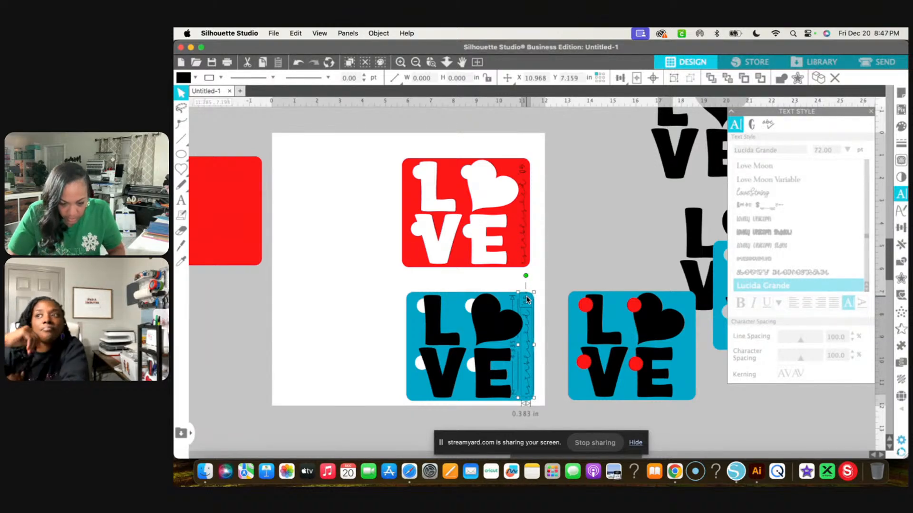
pyautogui.click(195, 77)
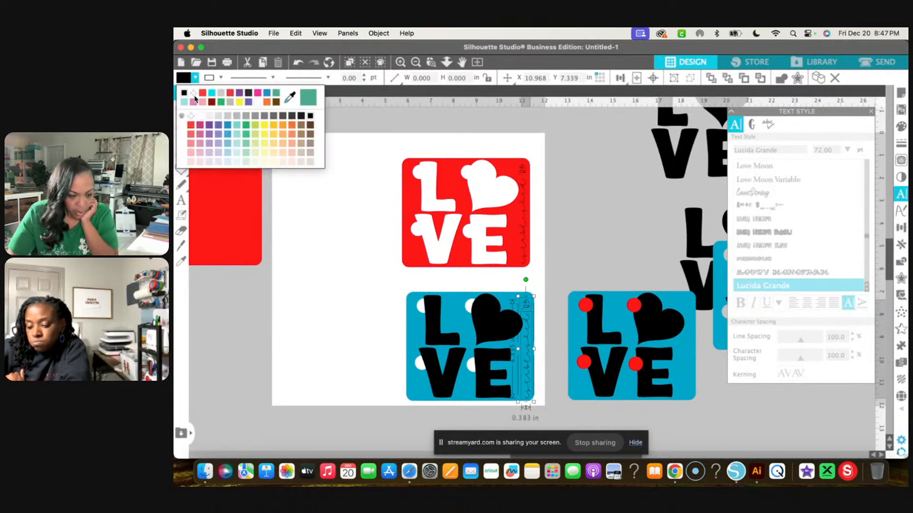
pyautogui.click(241, 93)
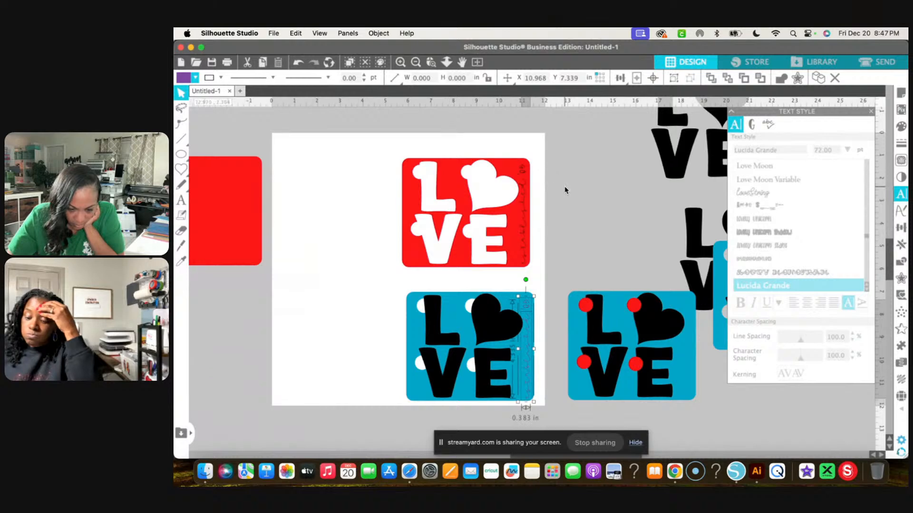
# Step: Fill the vertical "established" and '05 text on the red LOVE card with purple
pyautogui.click(525, 195)
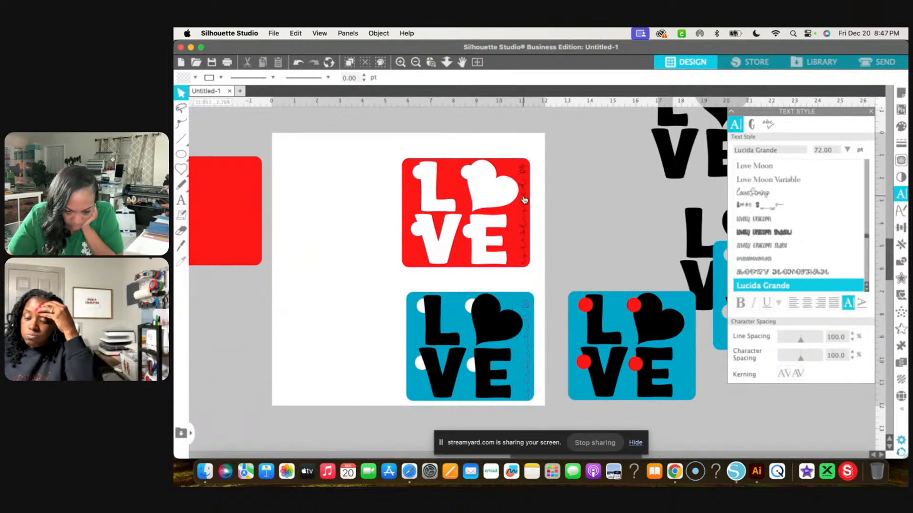
pyautogui.click(524, 171)
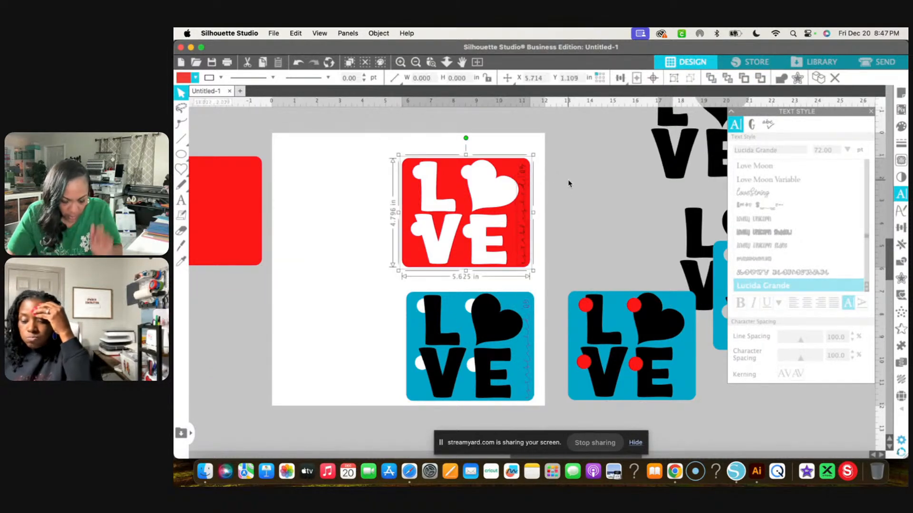
pyautogui.click(568, 184)
pyautogui.click(524, 172)
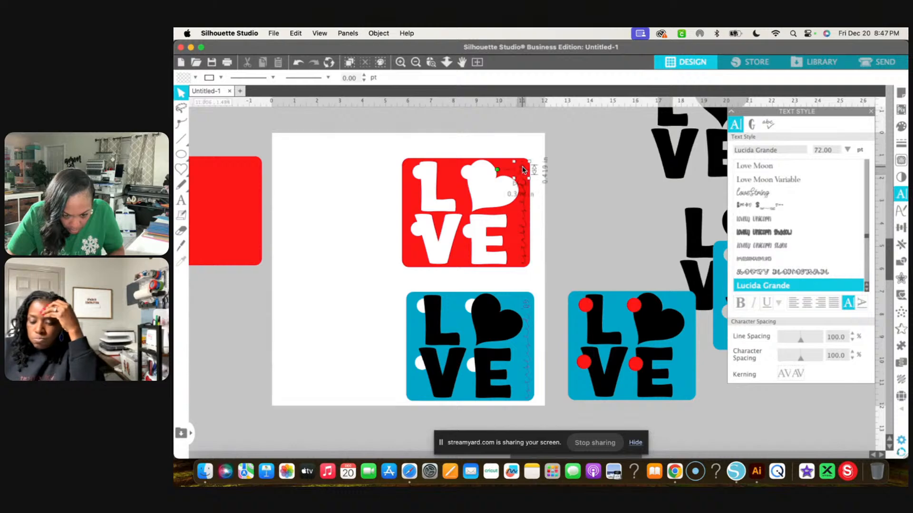
pyautogui.click(524, 206)
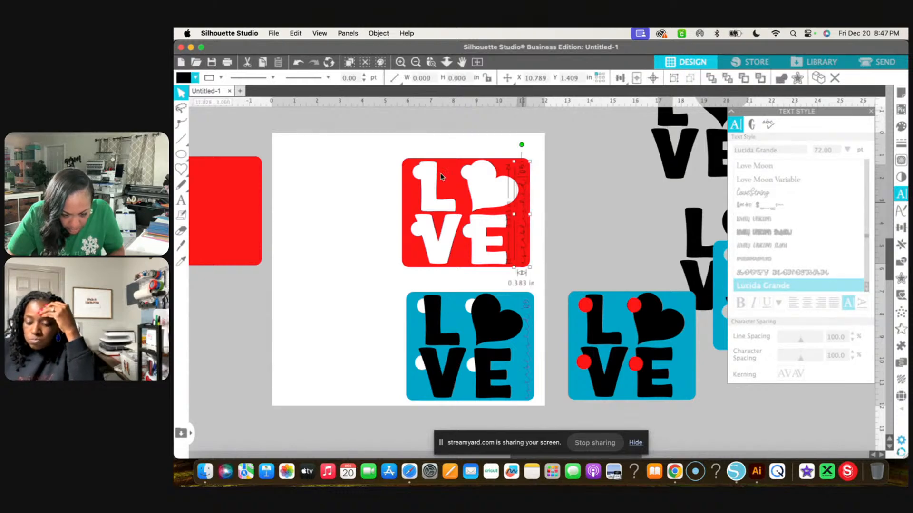
pyautogui.click(194, 81)
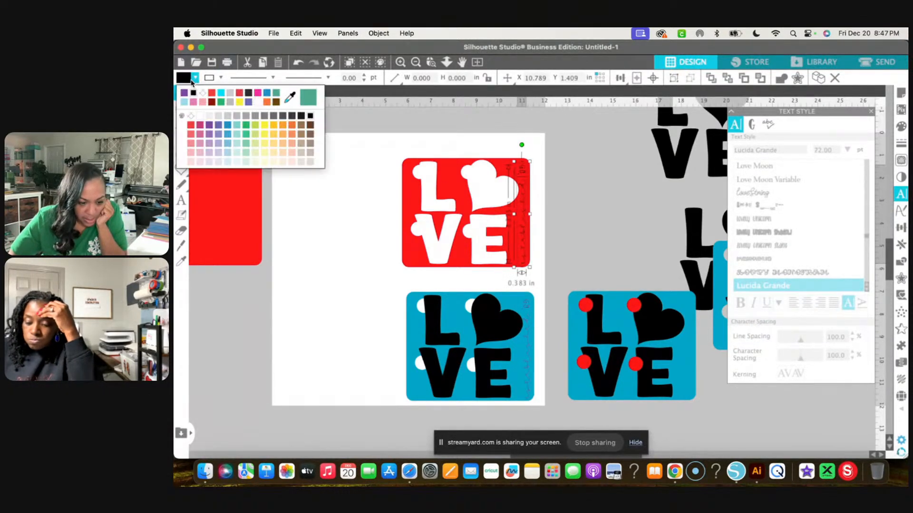
pyautogui.click(264, 165)
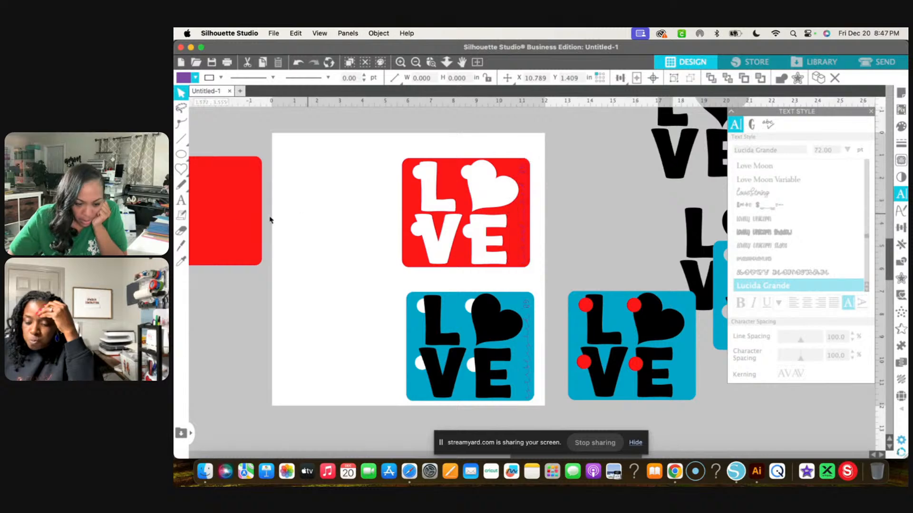
# Step: Place plain red cards on the page, one beside each LOVE card
pyautogui.click(216, 212)
pyautogui.moveTo(217, 212); pyautogui.dragTo(358, 350)
# Step: Save all four cards on the page as a selection to Documents in SVG format, named "Love Live Laser"
pyautogui.moveTo(237, 135); pyautogui.dragTo(542, 418)
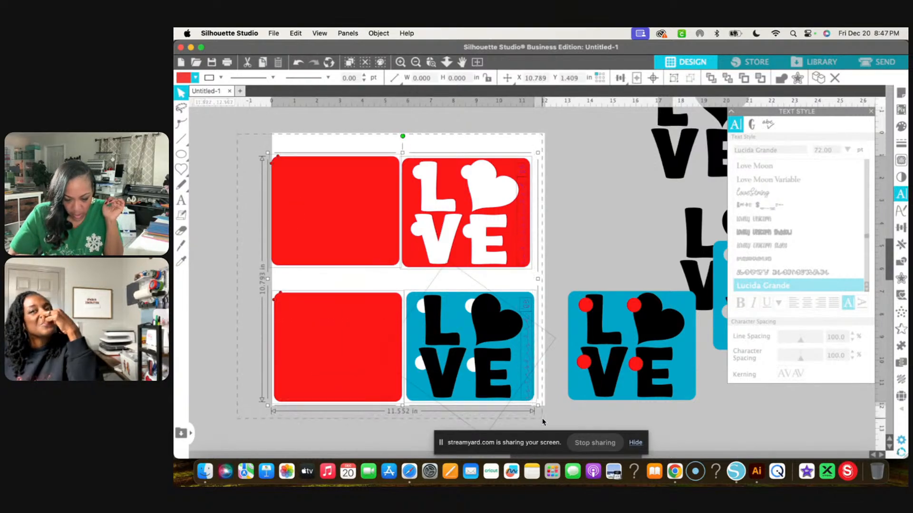
pyautogui.click(275, 34)
pyautogui.moveTo(292, 151)
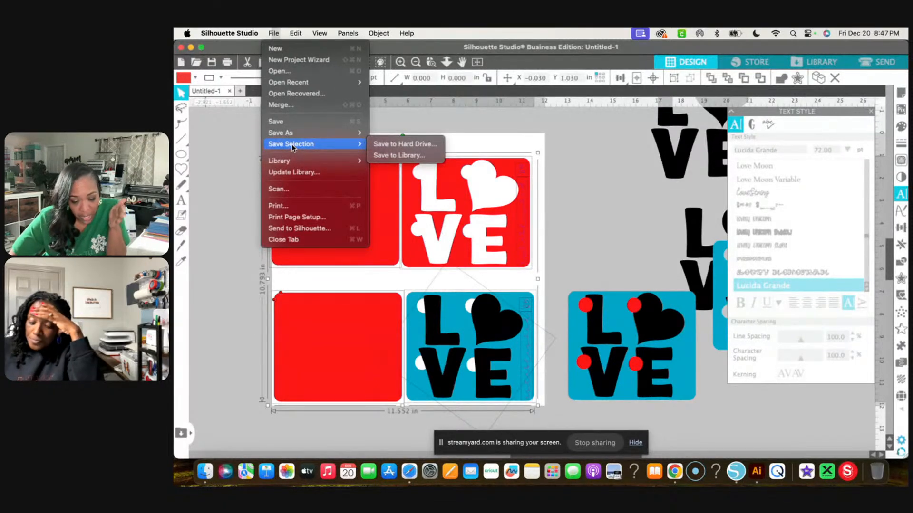
pyautogui.click(385, 145)
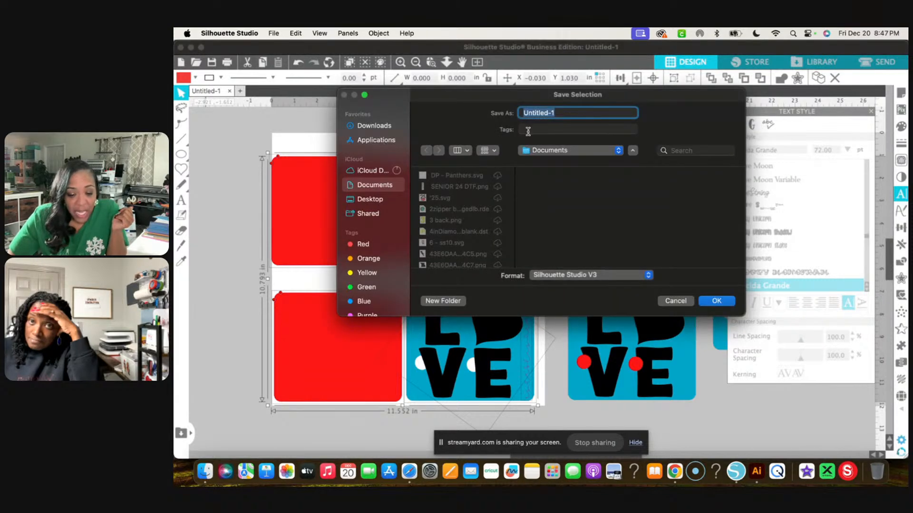
pyautogui.write('Love Live')
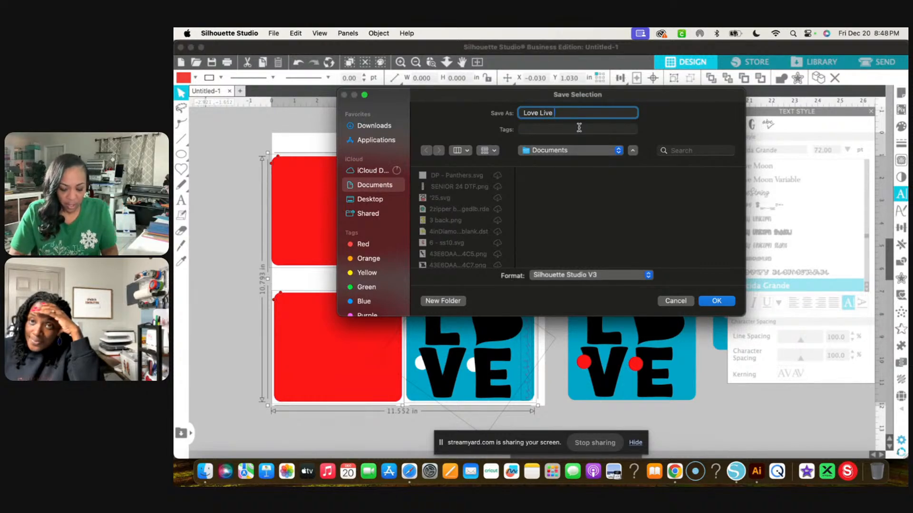
pyautogui.write('Laser')
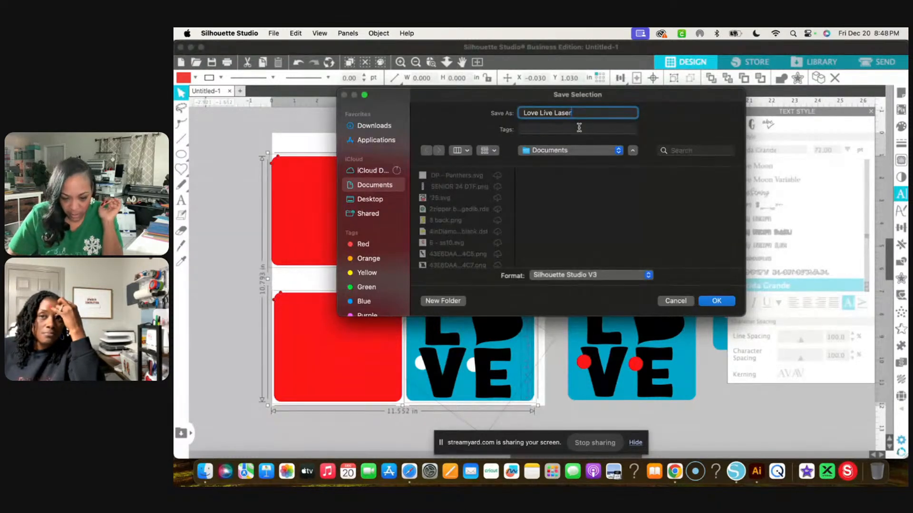
pyautogui.click(649, 277)
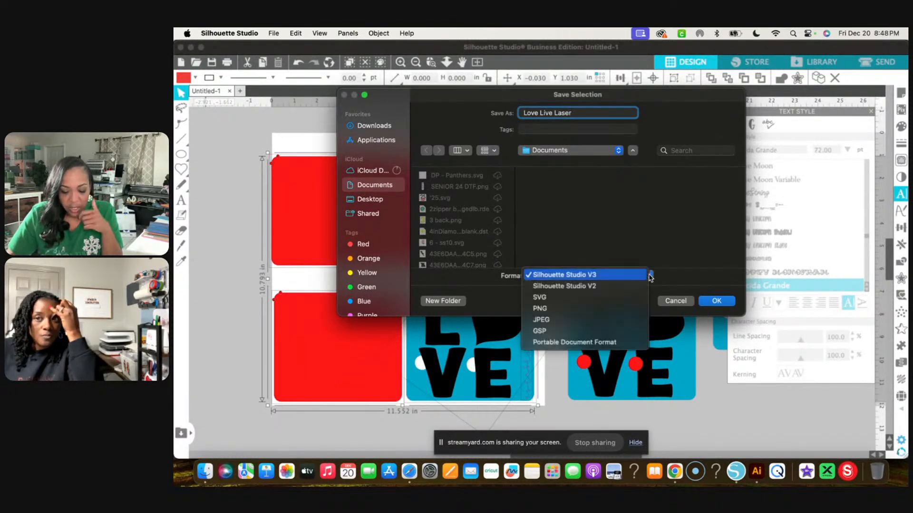
pyautogui.click(612, 300)
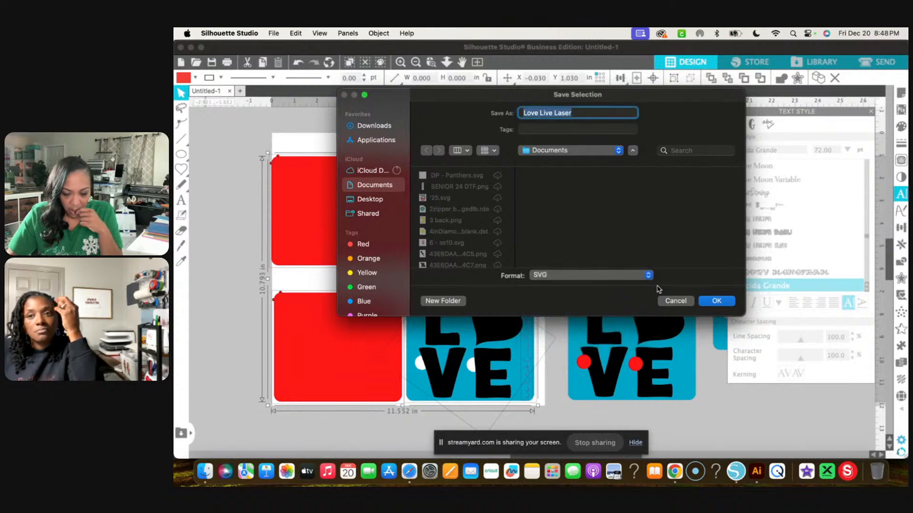
pyautogui.click(715, 301)
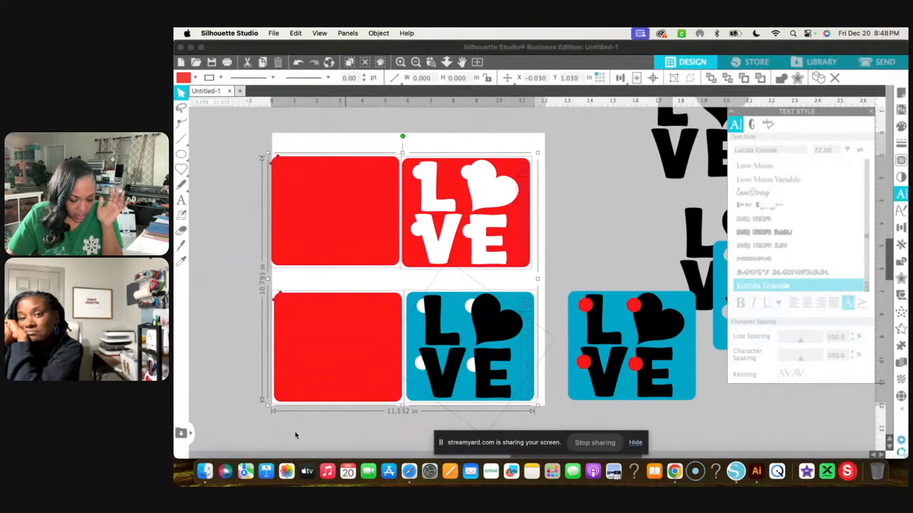
# Step: Launch xTool Creative Space from the Applications folder
pyautogui.click(206, 471)
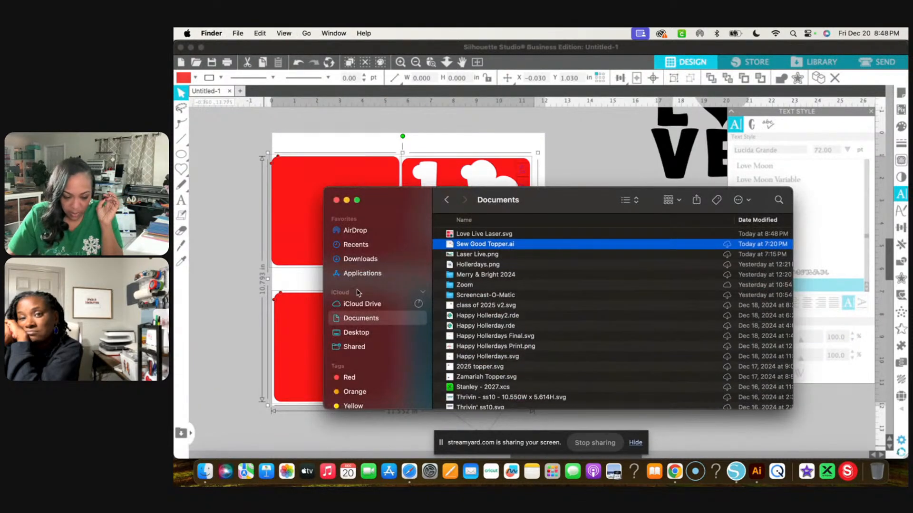
pyautogui.click(368, 277)
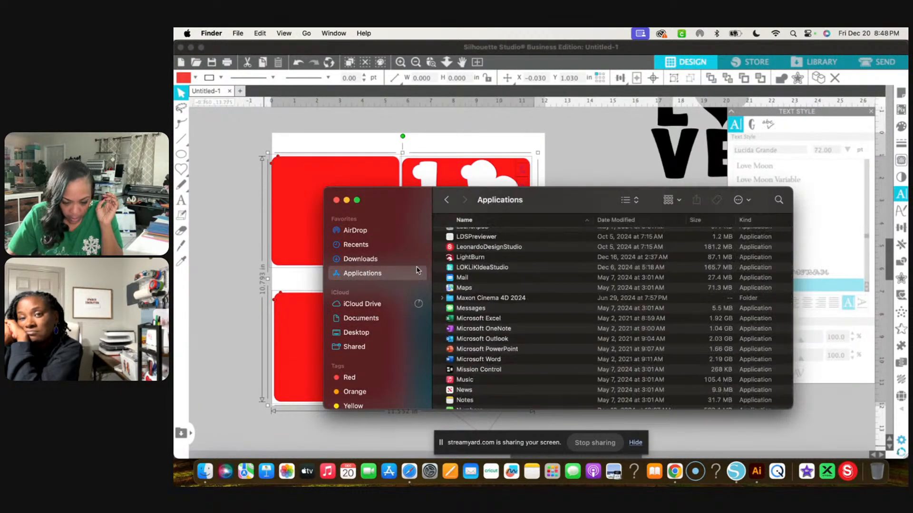
pyautogui.scroll(5, 467, 254)
pyautogui.scroll(-8, 467, 254)
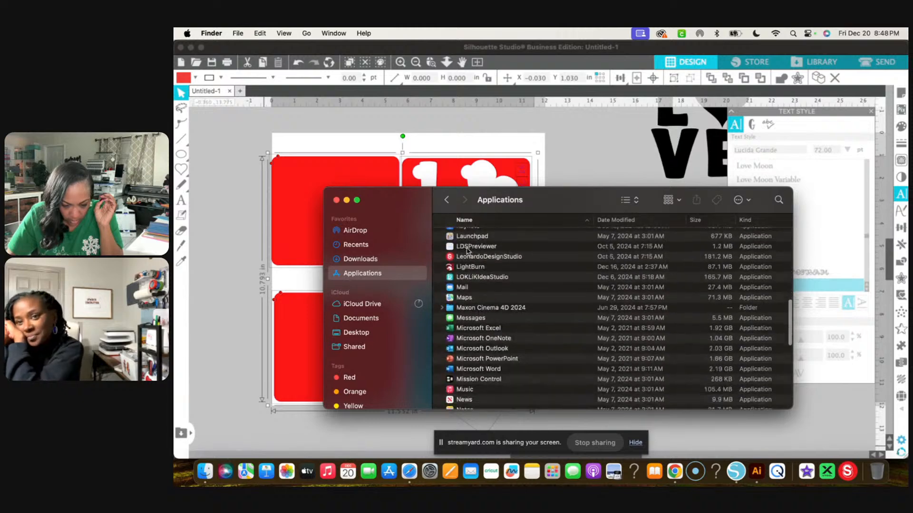
pyautogui.scroll(-8, 468, 251)
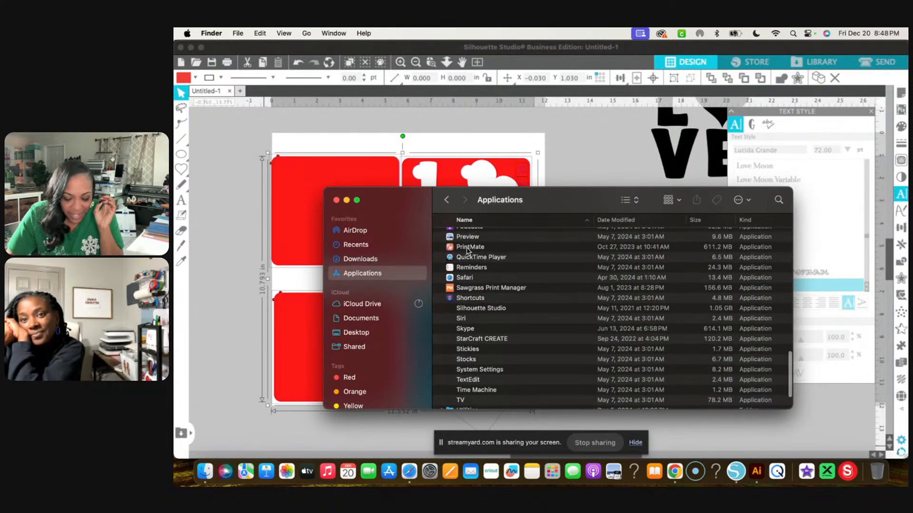
pyautogui.scroll(-3, 467, 249)
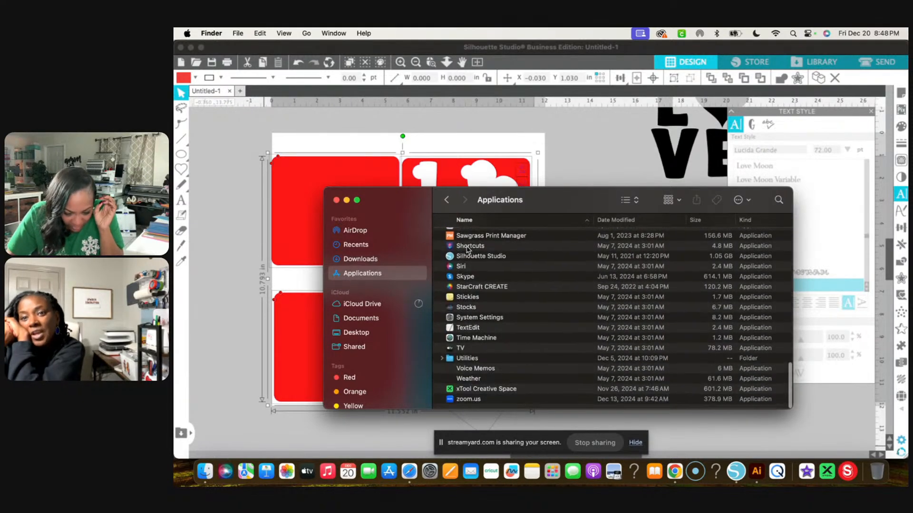
pyautogui.doubleClick(473, 390)
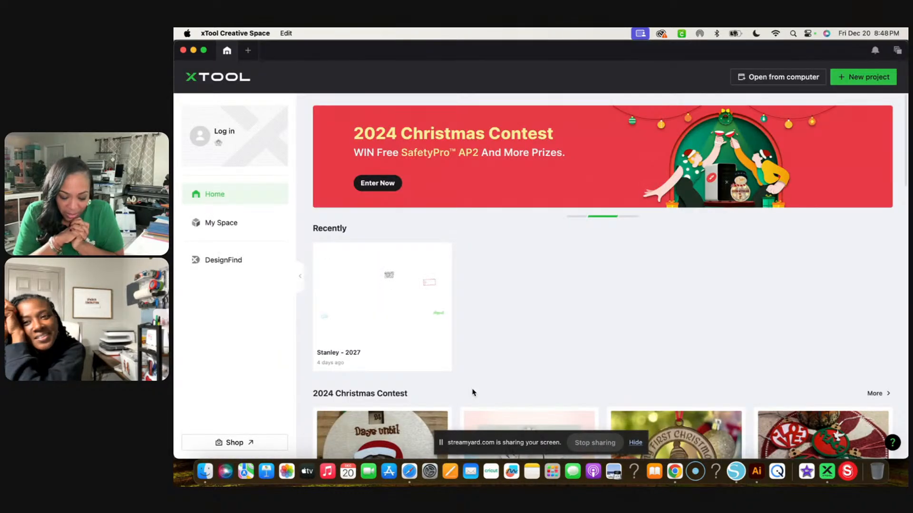
# Step: Create a new project and check the xTool P2's device settings
pyautogui.scroll(-1, 473, 392)
pyautogui.scroll(1, 473, 393)
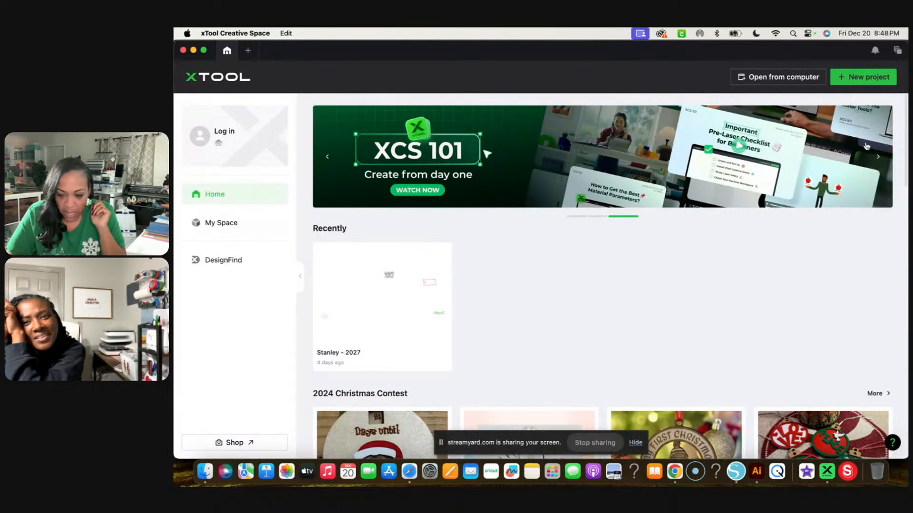
pyautogui.click(862, 80)
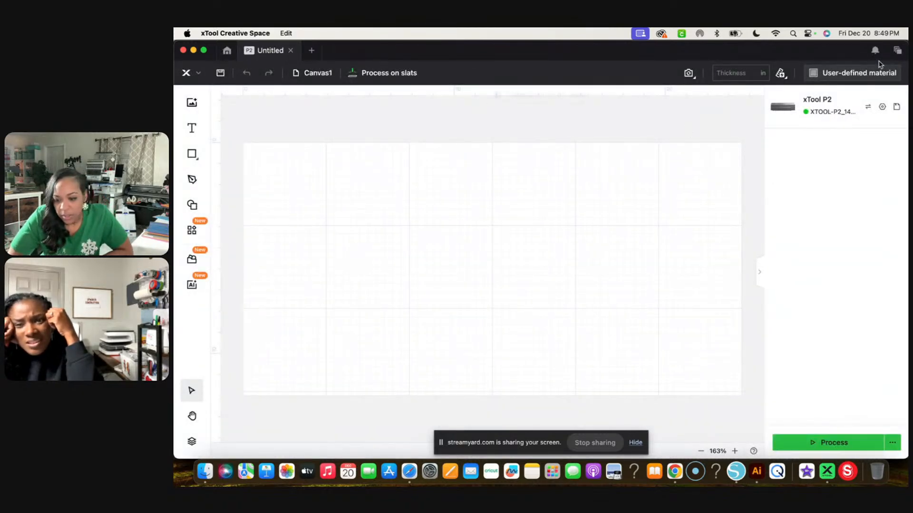
pyautogui.click(883, 111)
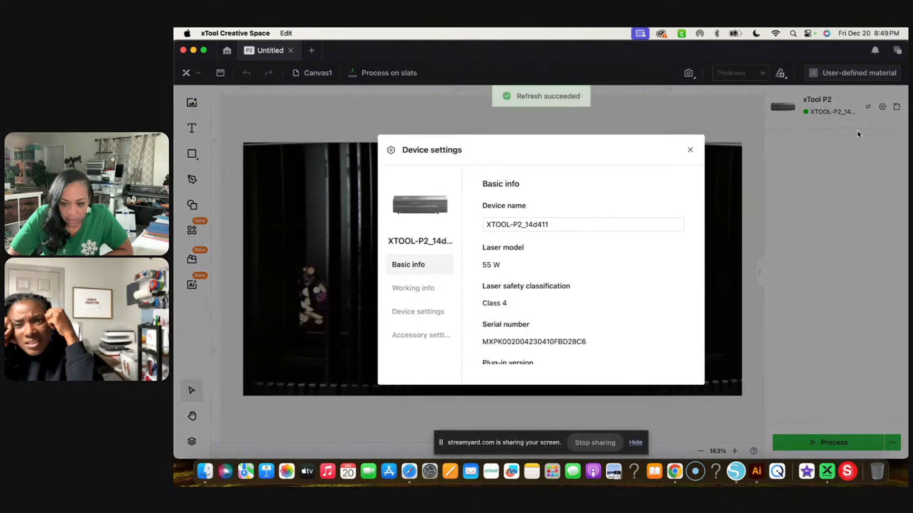
pyautogui.click(690, 150)
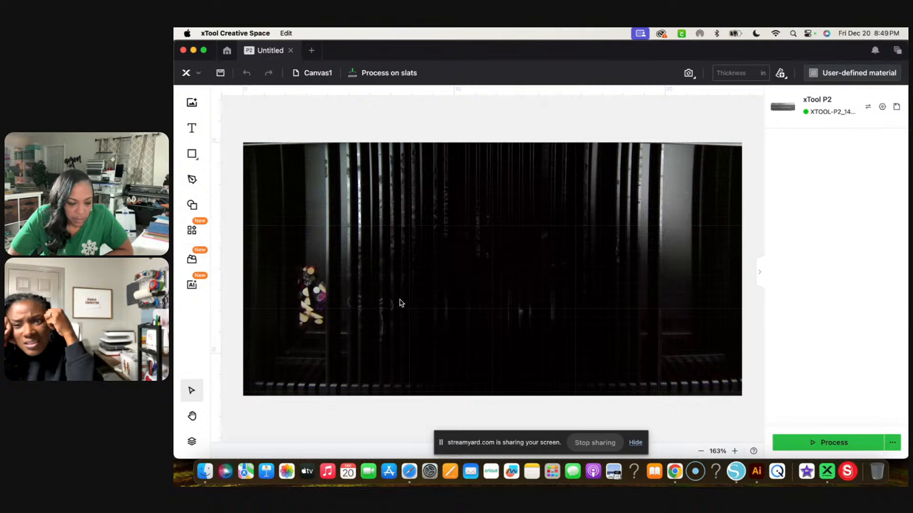
# Step: Start an image import into the new project
pyautogui.hscroll(-7, 322, 182)
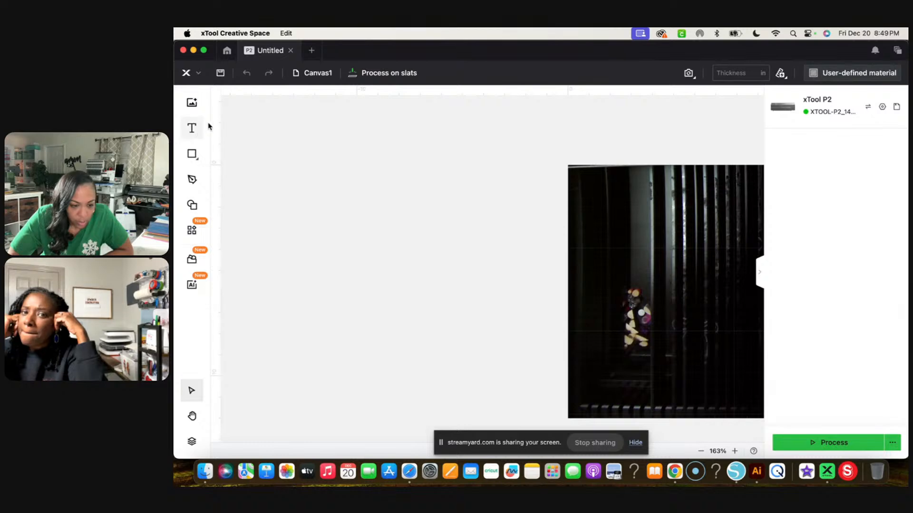
pyautogui.click(199, 76)
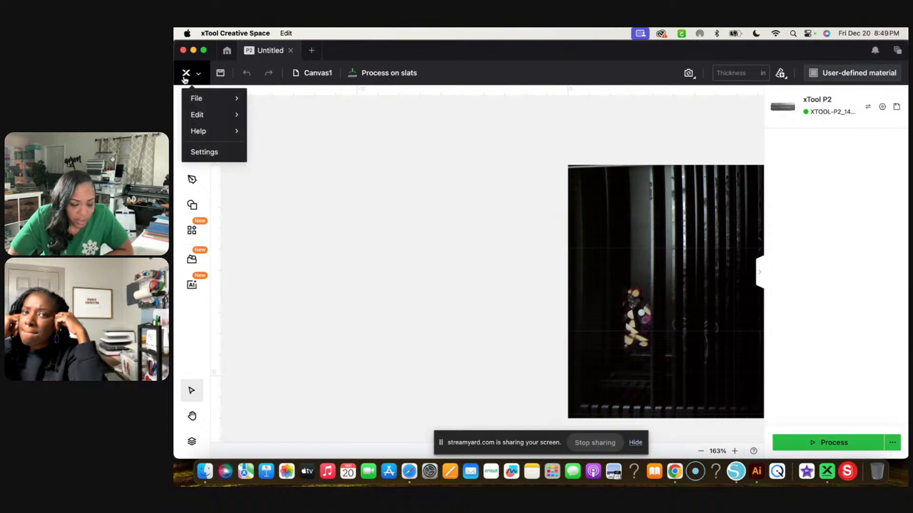
pyautogui.moveTo(208, 101)
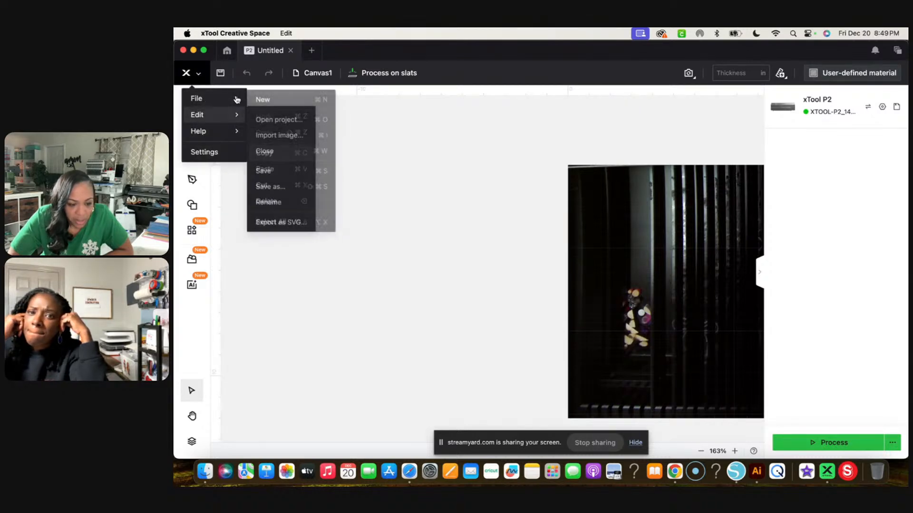
pyautogui.click(280, 138)
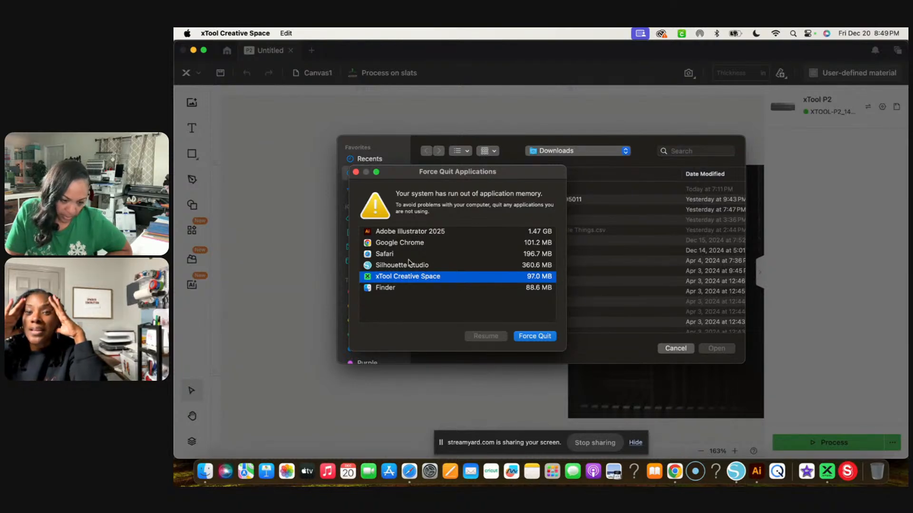
# Step: Force quit Silhouette Studio to free up application memory and dismiss the Force Quit window
pyautogui.click(408, 267)
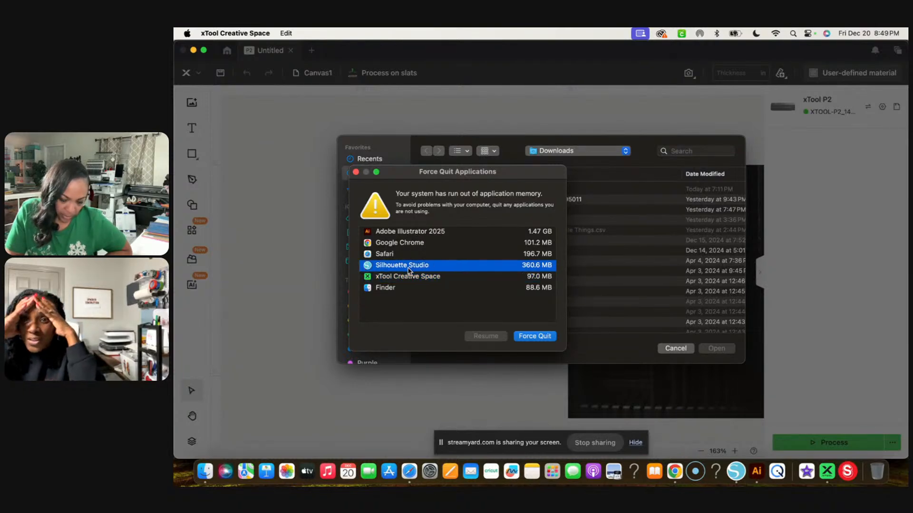
pyautogui.click(535, 337)
pyautogui.click(540, 279)
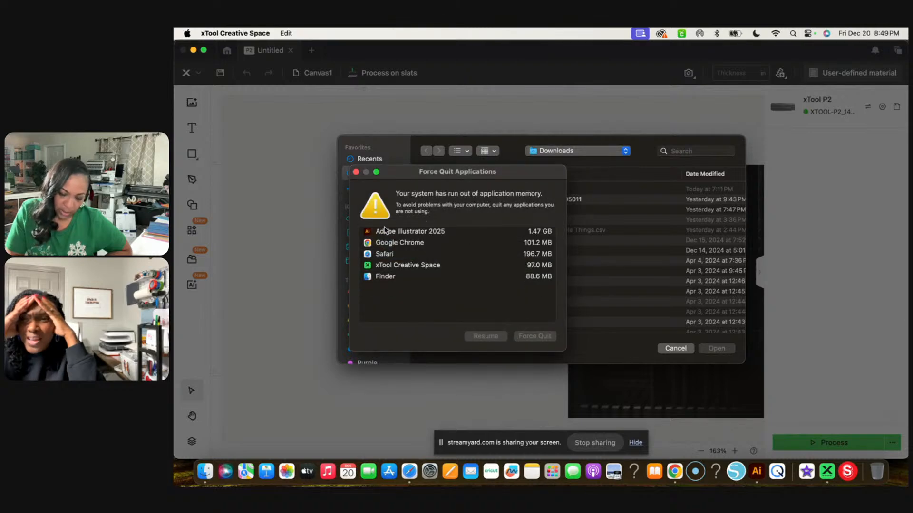
pyautogui.click(355, 173)
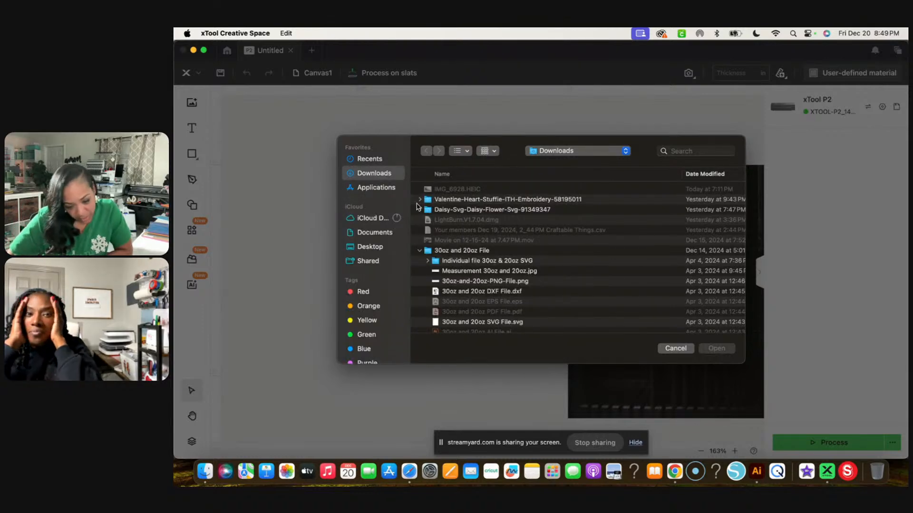
# Step: Import Love Live Laser.svg from the Documents folder into the canvas
pyautogui.click(375, 235)
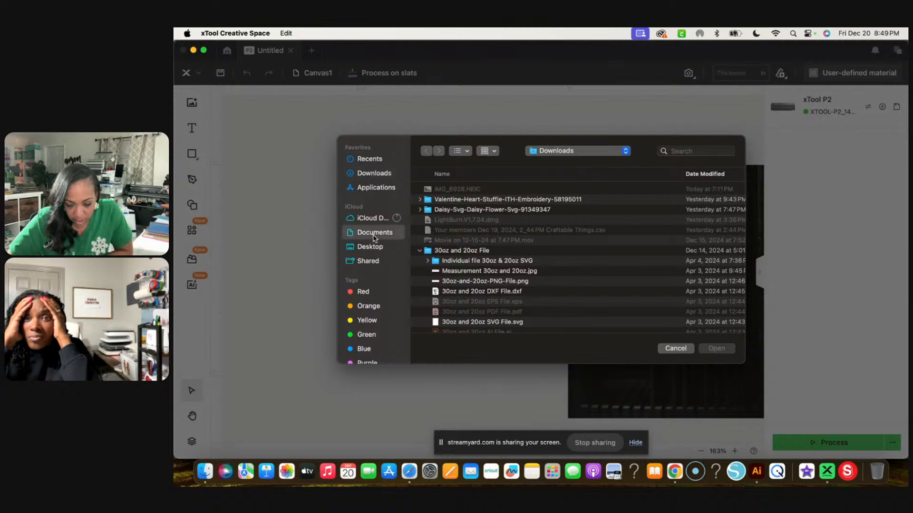
pyautogui.doubleClick(469, 192)
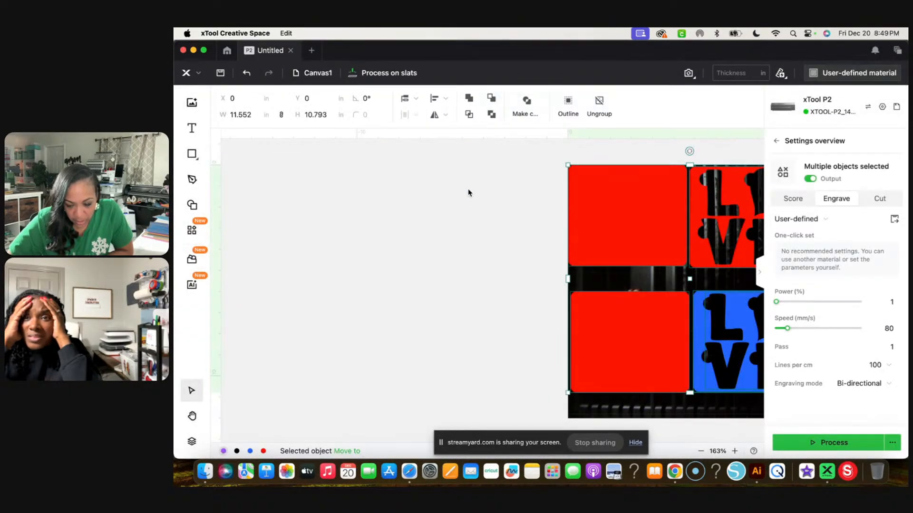
# Step: Select all the imported card artwork and move it off the laser bed into the empty canvas area to its left
pyautogui.scroll(-5, 540, 214)
pyautogui.hscroll(3, 540, 214)
pyautogui.scroll(3, 540, 214)
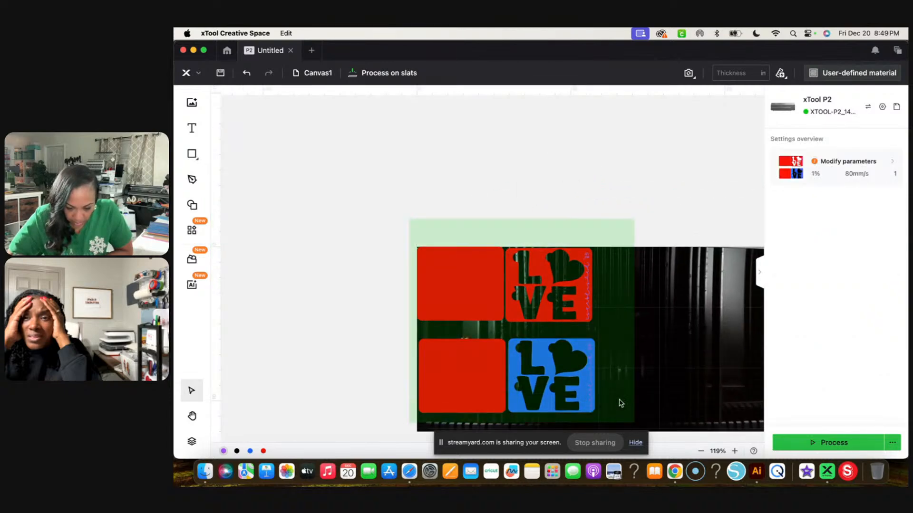
pyautogui.moveTo(575, 309); pyautogui.dragTo(387, 267)
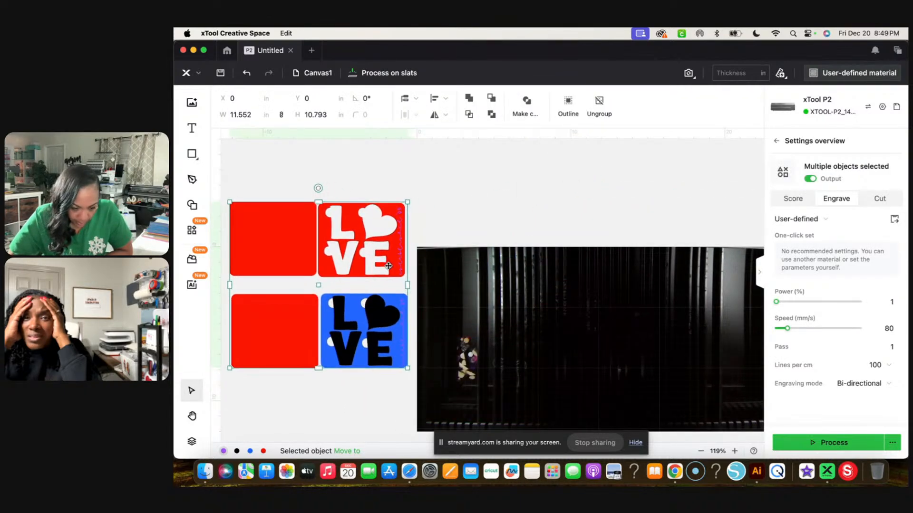
# Step: Ungroup the imported card artwork into separate objects and clear the selection
pyautogui.click(375, 171)
pyautogui.click(278, 237)
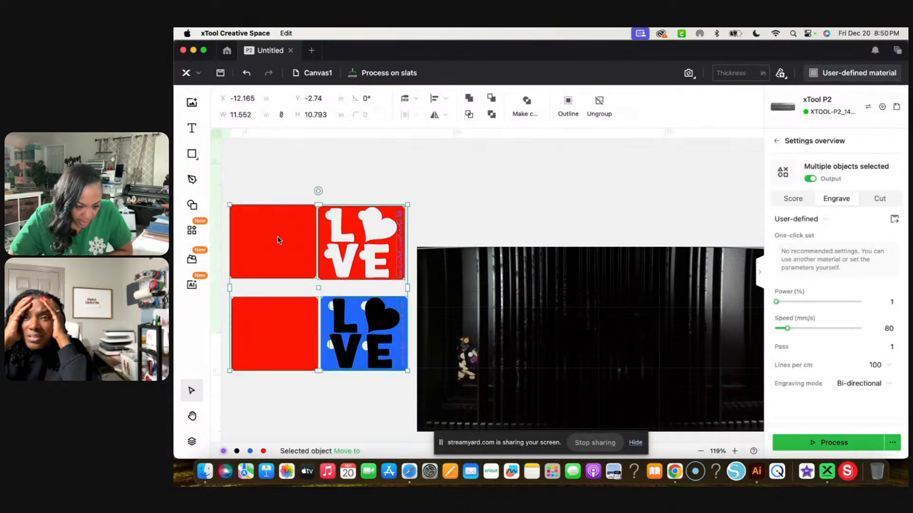
pyautogui.rightClick(278, 237)
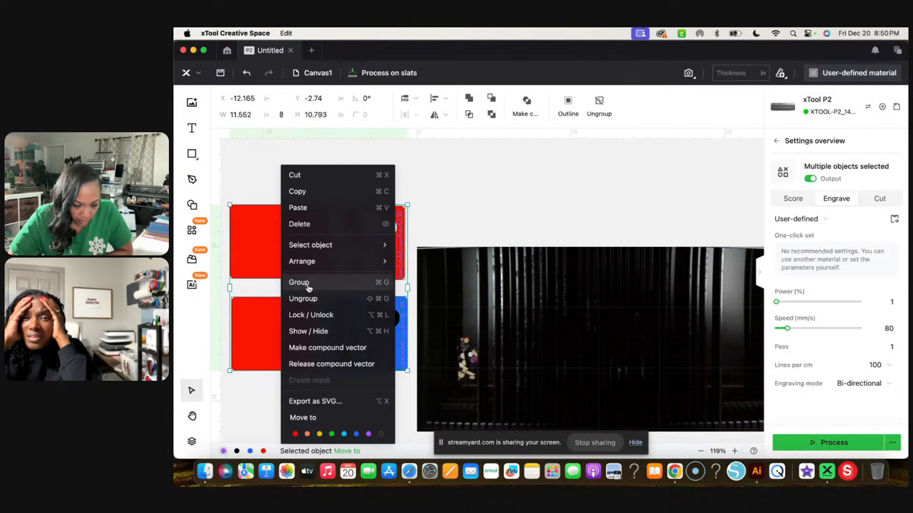
pyautogui.click(307, 299)
pyautogui.click(292, 397)
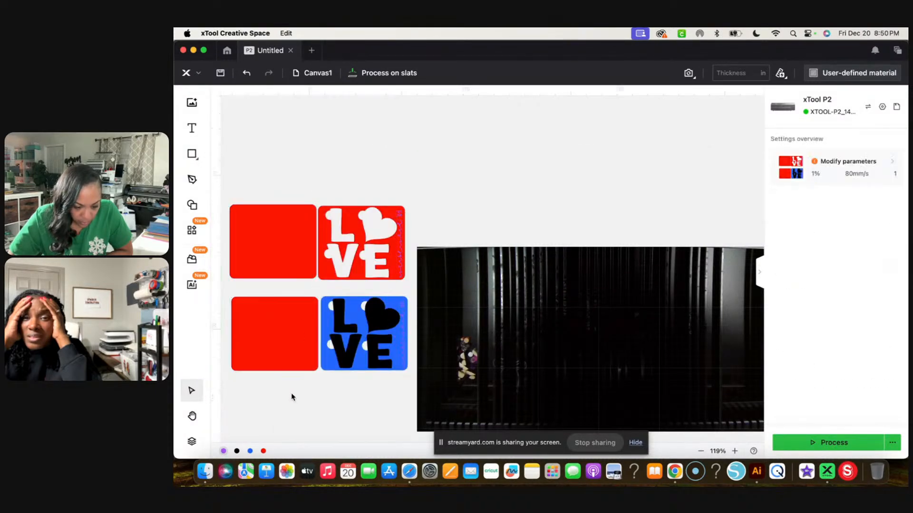
# Step: Check the width and height of each of the two plain red card panels
pyautogui.click(279, 334)
pyautogui.scroll(-3, 279, 334)
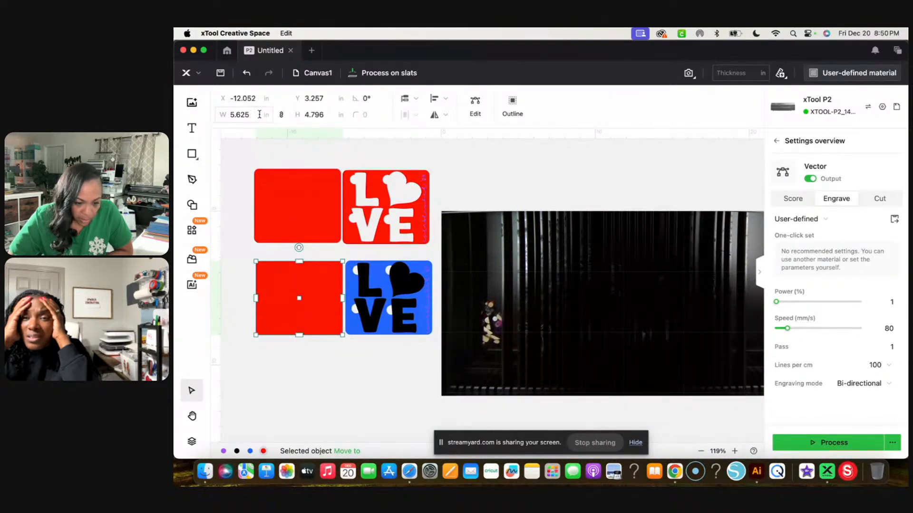
pyautogui.click(300, 203)
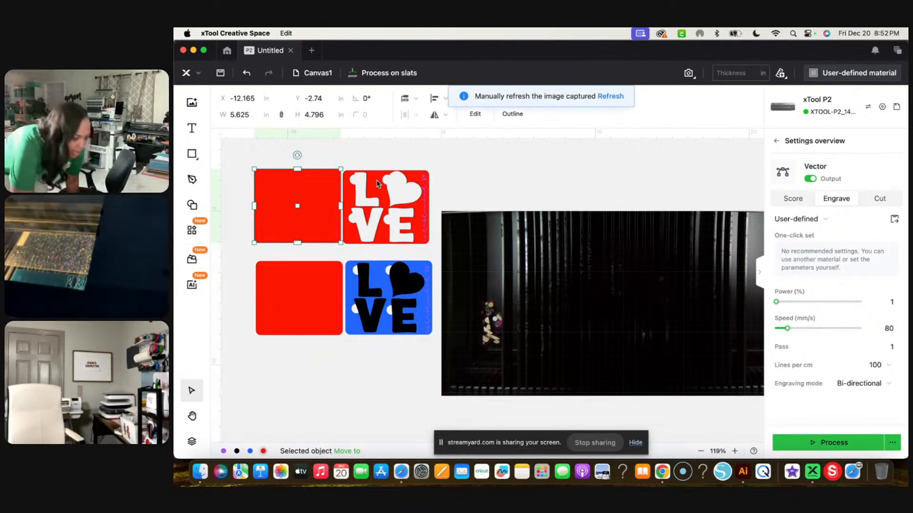
# Step: Refresh the camera image of the laser bed and inspect where the glitter and teal sheets lie
pyautogui.hscroll(3, 555, 326)
pyautogui.scroll(-2, 555, 326)
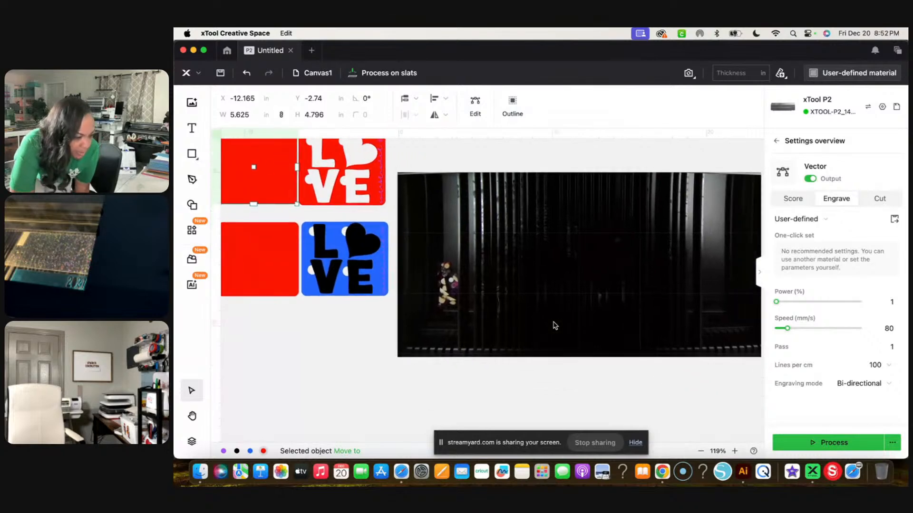
pyautogui.click(689, 74)
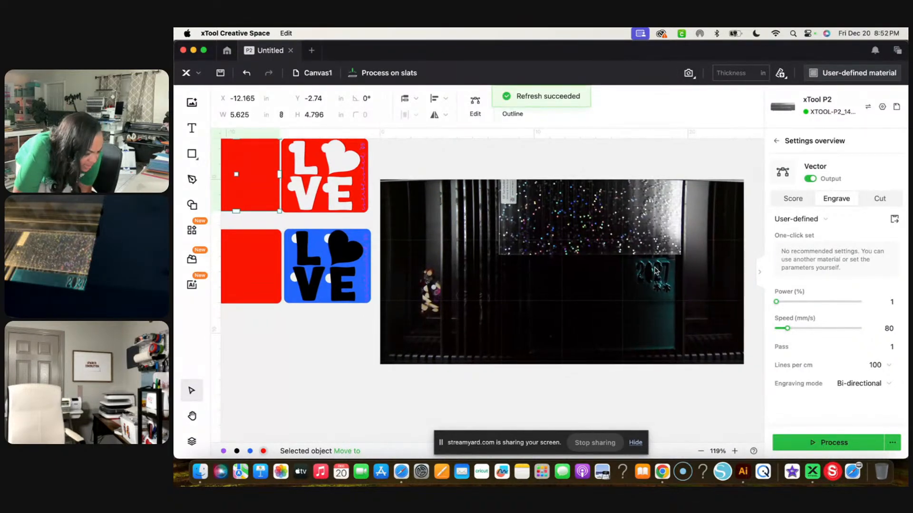
pyautogui.scroll(5, 654, 271)
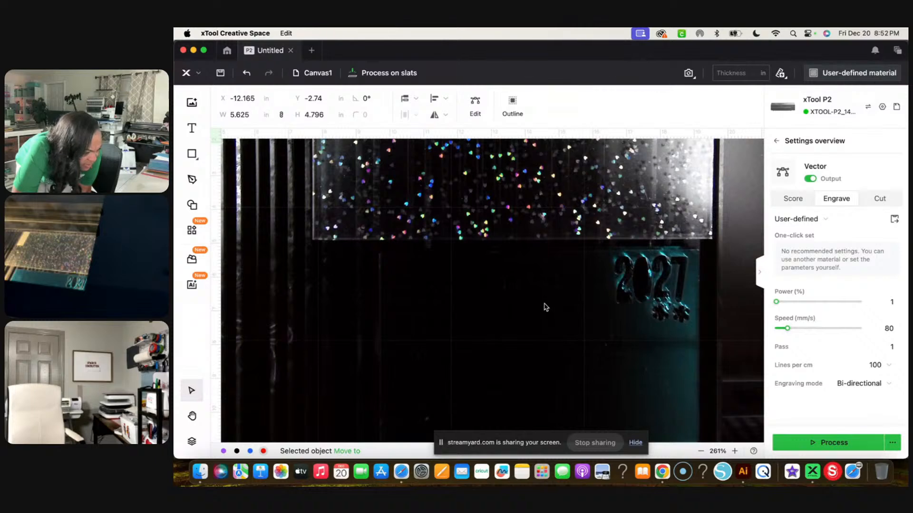
pyautogui.hscroll(-2, 545, 307)
pyautogui.scroll(-3, 545, 308)
pyautogui.hscroll(1, 544, 308)
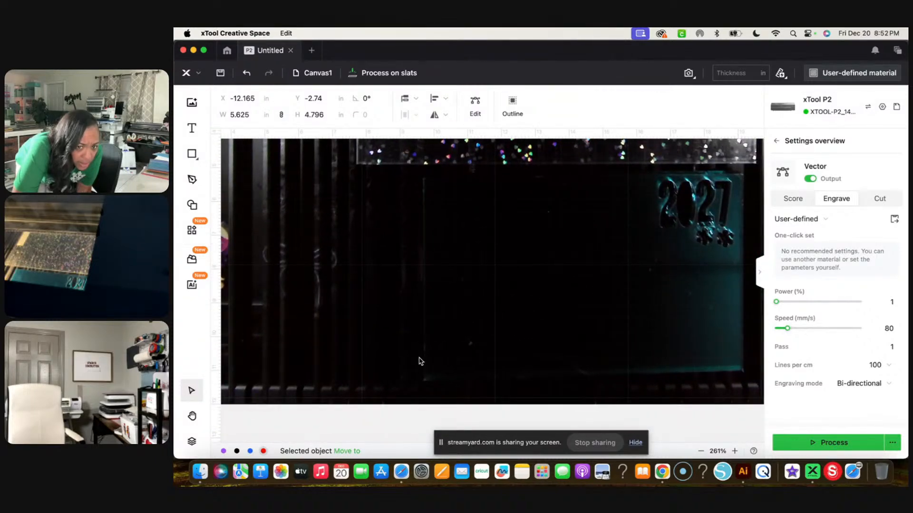
pyautogui.scroll(-3, 417, 368)
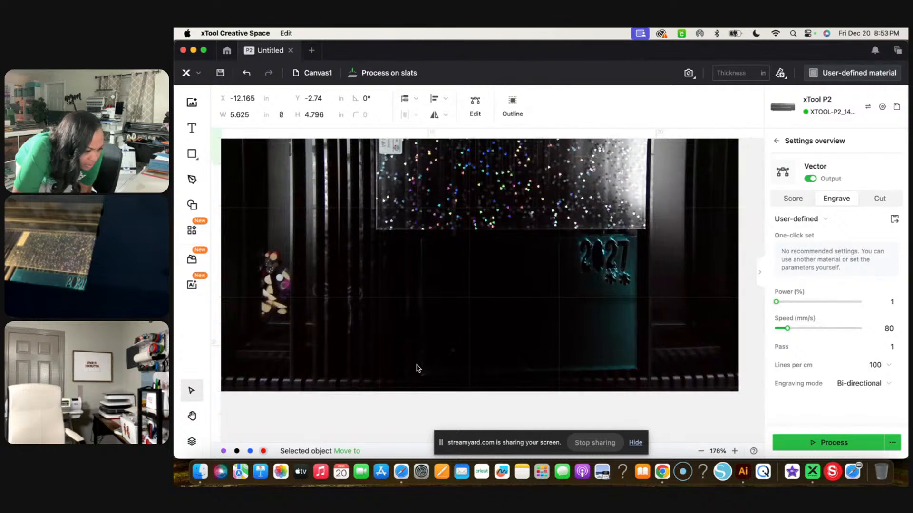
pyautogui.scroll(-3, 417, 368)
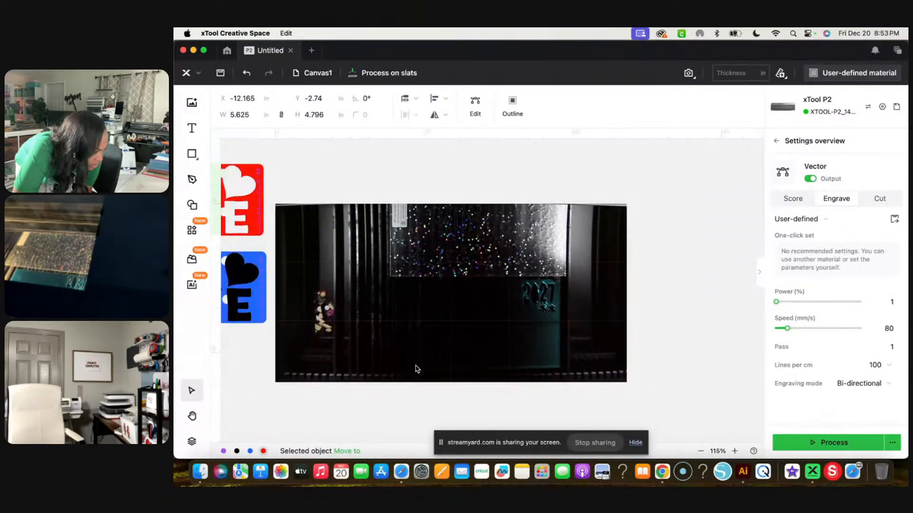
# Step: Move the upper plain red panel onto the glitter sheet's upper-left corner, at about X 7.56, Y 0 in
pyautogui.hscroll(-2, 416, 369)
pyautogui.scroll(-1, 416, 369)
pyautogui.scroll(4, 389, 275)
pyautogui.hscroll(3, 389, 275)
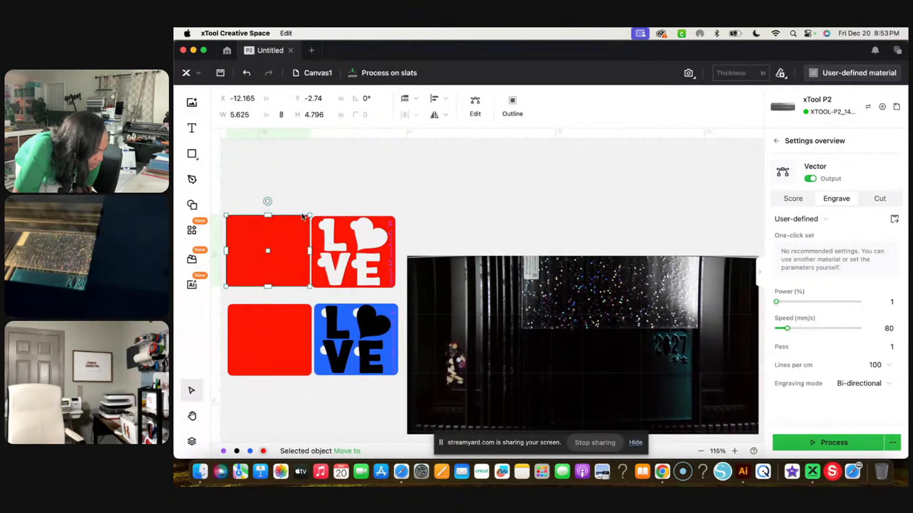
pyautogui.click(294, 194)
pyautogui.click(274, 236)
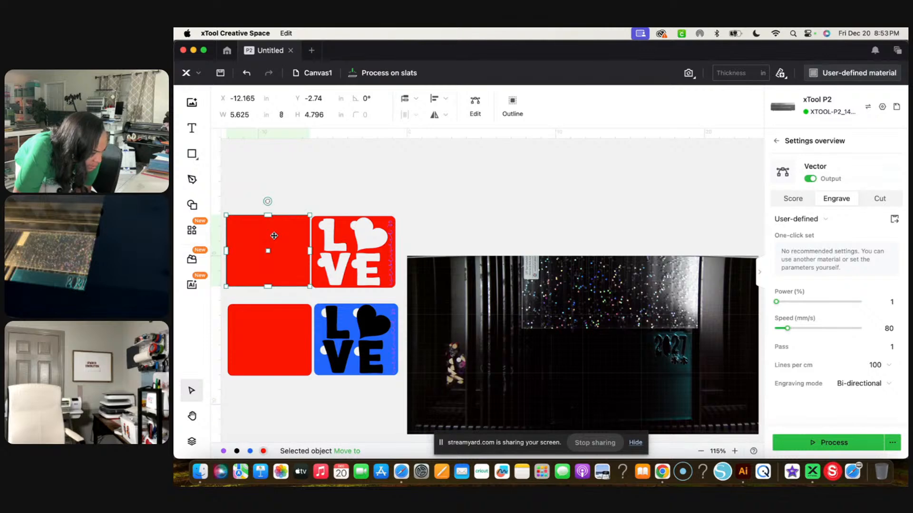
pyautogui.moveTo(274, 235); pyautogui.dragTo(556, 271)
pyautogui.scroll(-3, 558, 273)
pyautogui.hscroll(1, 559, 273)
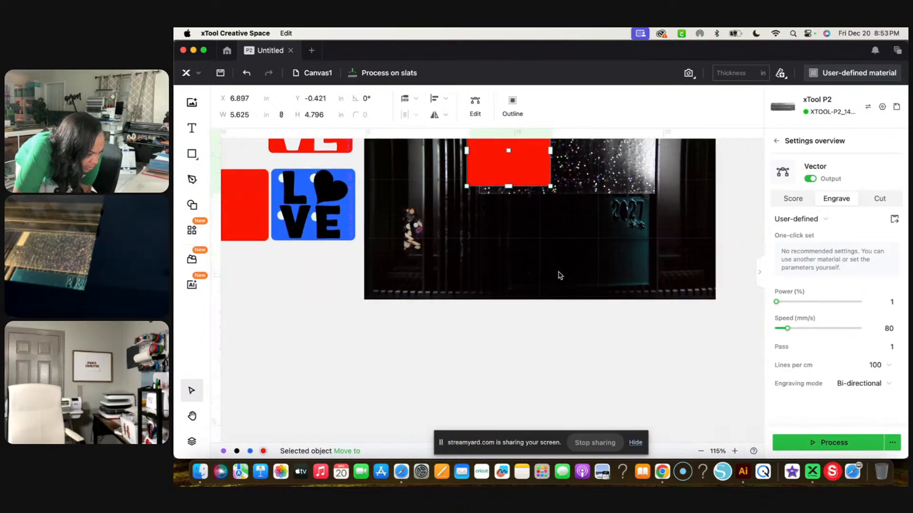
pyautogui.scroll(5, 559, 275)
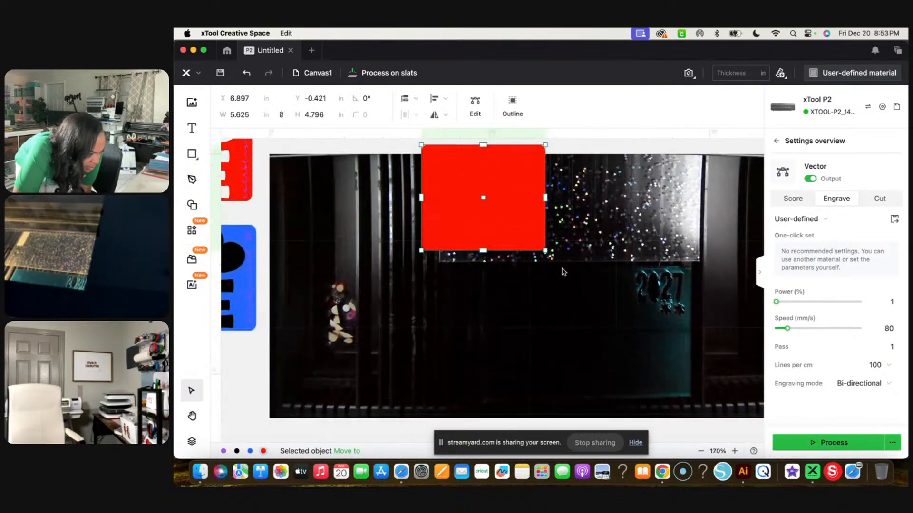
pyautogui.moveTo(497, 217); pyautogui.dragTo(506, 211)
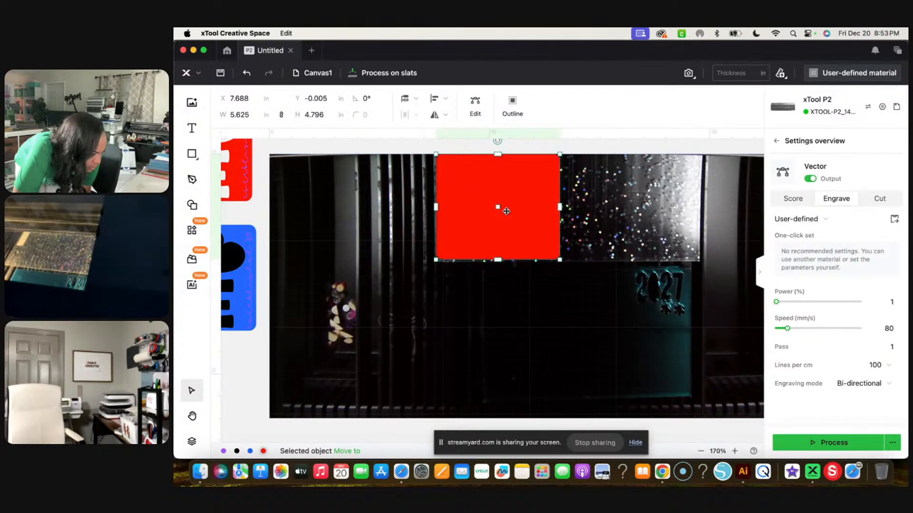
# Step: Move the second plain red panel onto the laser bed below the first, at about X 8.66, Y 5.63 in
pyautogui.scroll(-5, 264, 274)
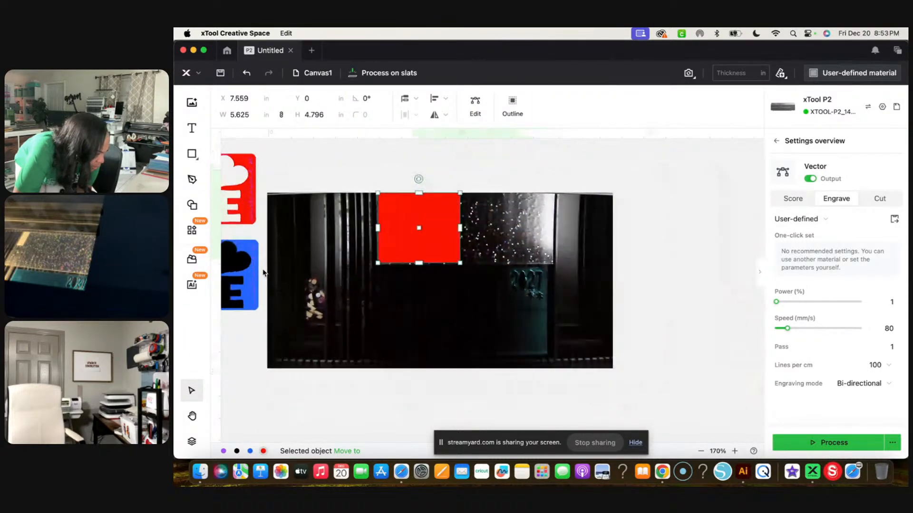
pyautogui.hscroll(-10, 264, 273)
pyautogui.hscroll(10, 251, 269)
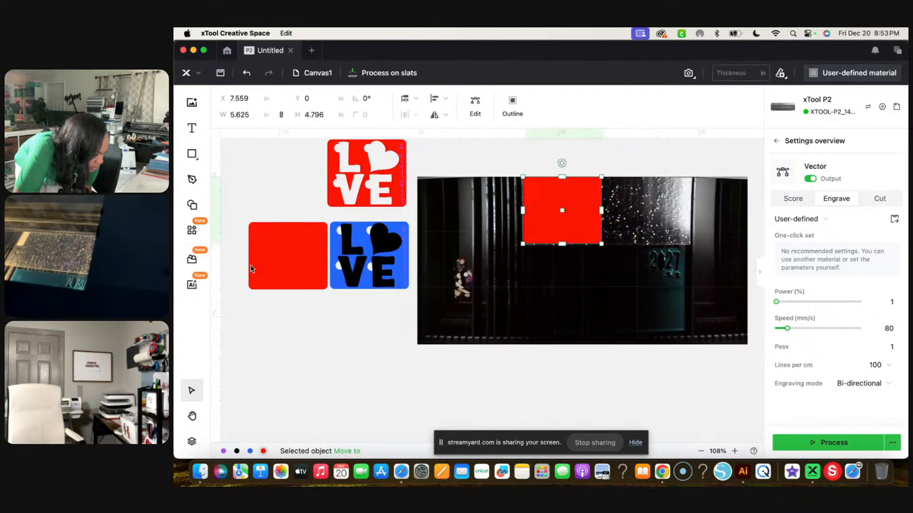
pyautogui.moveTo(284, 259); pyautogui.dragTo(575, 291)
pyautogui.scroll(5, 575, 292)
pyautogui.scroll(5, 573, 293)
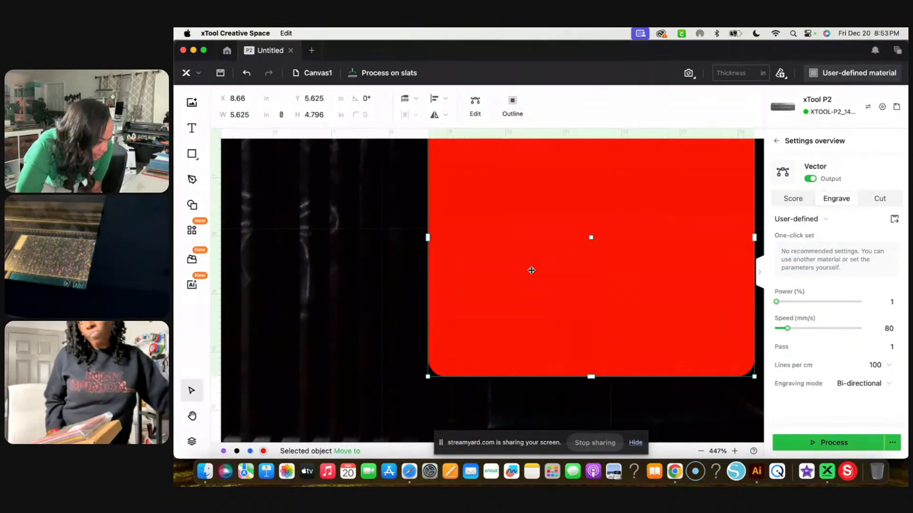
# Step: Recapture the laser bed image to show the current position of the material
pyautogui.scroll(-3, 531, 270)
pyautogui.scroll(-3, 532, 271)
pyautogui.scroll(3, 531, 270)
pyautogui.hscroll(3, 532, 271)
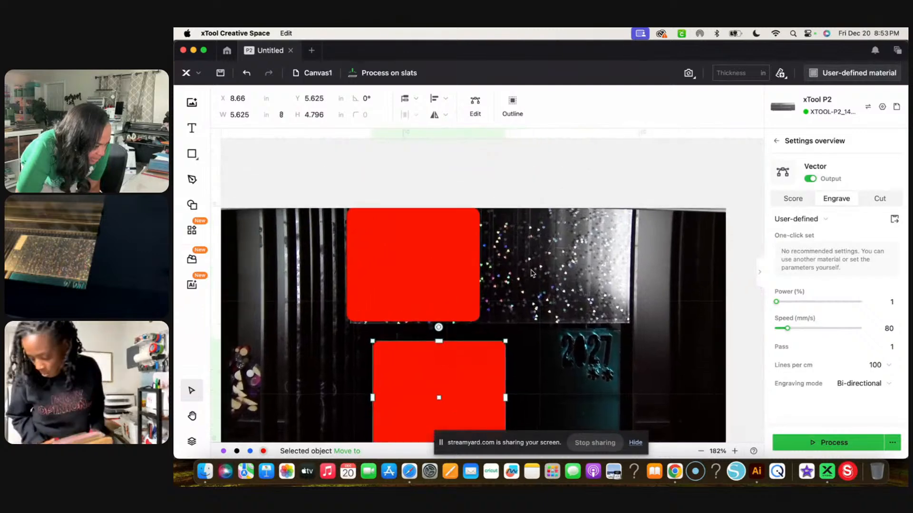
pyautogui.moveTo(689, 75)
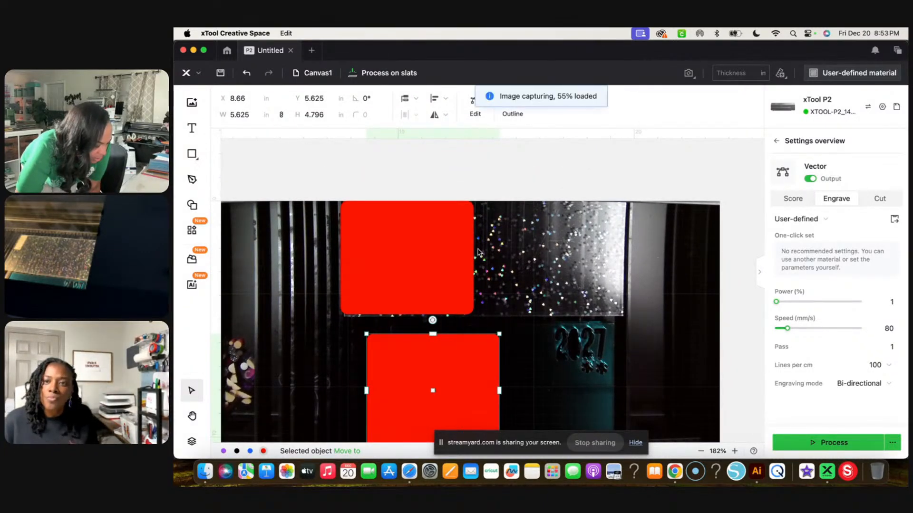
# Step: Reposition the upper red panel within the glitter sheet's lower-left area, at about X 7.75, Y 0.8 in
pyautogui.scroll(2, 429, 301)
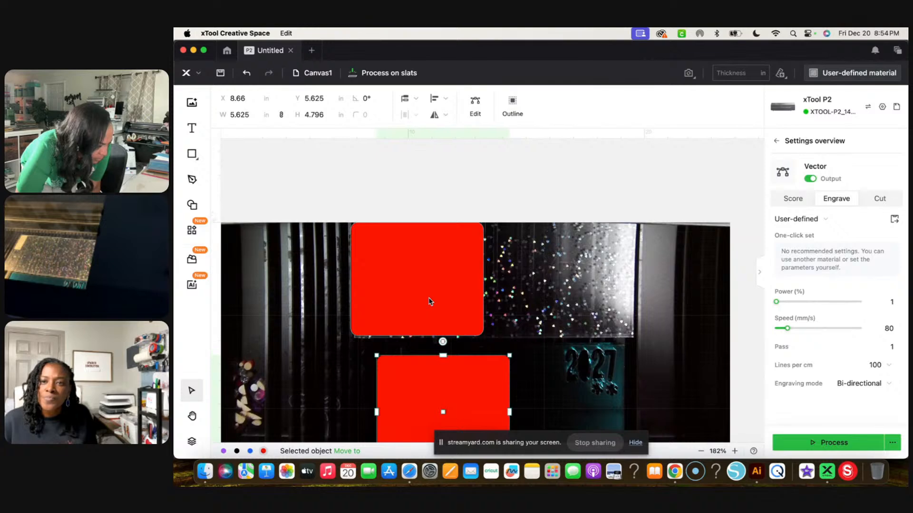
pyautogui.click(446, 280)
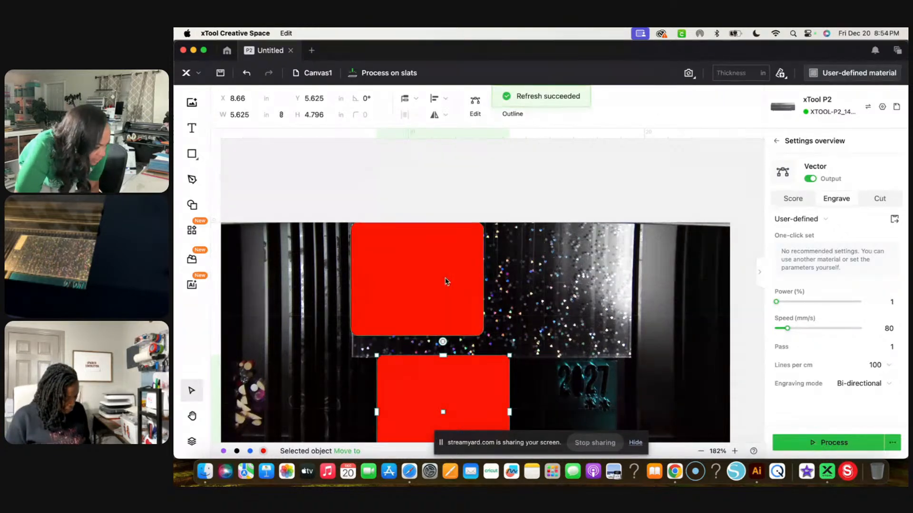
pyautogui.moveTo(446, 279); pyautogui.dragTo(450, 294)
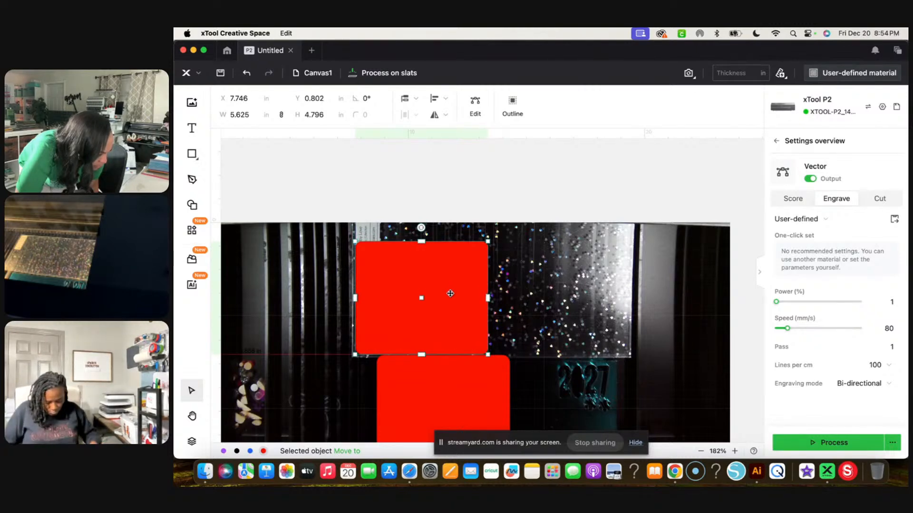
# Step: Move the lower red panel onto the teal sheet, clear of the 2027 cut-outs, at about X 9.56, Y 6.72 in
pyautogui.scroll(-5, 448, 289)
pyautogui.click(489, 260)
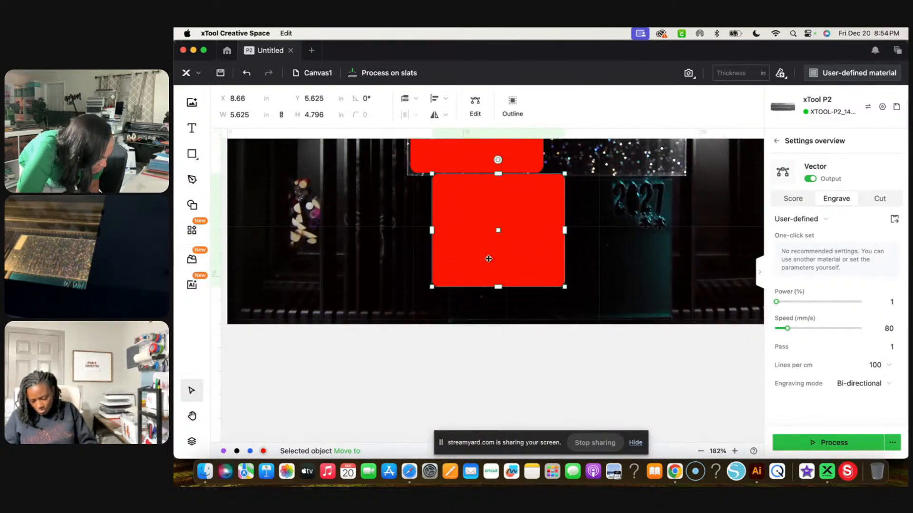
pyautogui.scroll(3, 489, 258)
pyautogui.scroll(3, 490, 258)
pyautogui.moveTo(490, 240); pyautogui.dragTo(529, 290)
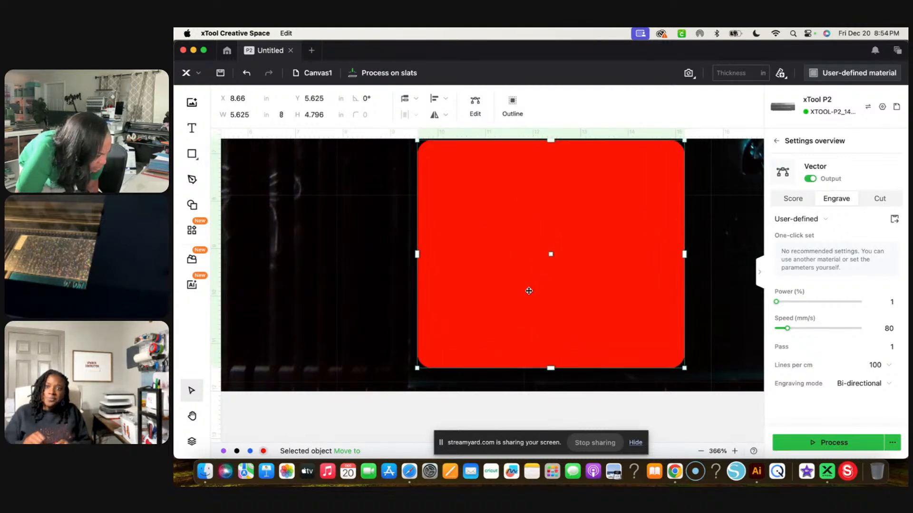
pyautogui.scroll(3, 528, 290)
pyautogui.hscroll(3, 529, 291)
pyautogui.scroll(-2, 528, 291)
pyautogui.hscroll(2, 529, 291)
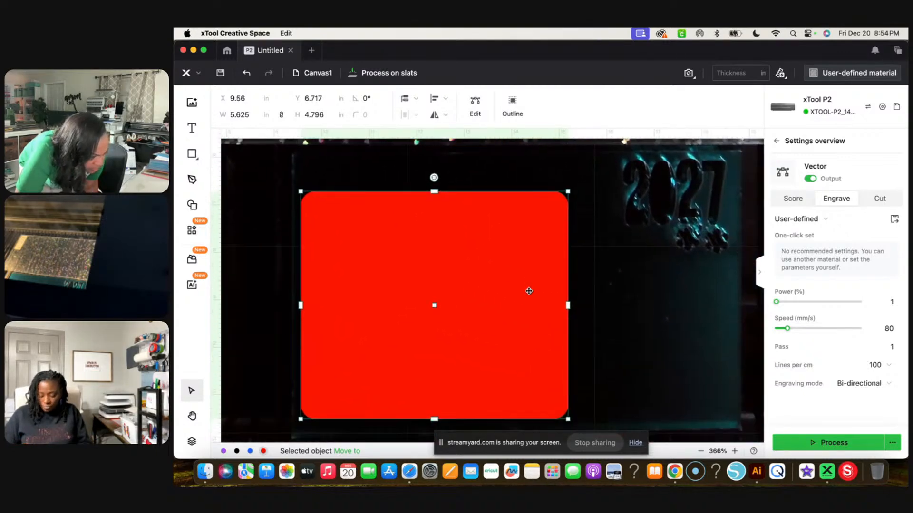
# Step: Shift the lower red panel up within the teal sheet to about X 9.53, Y 6.04 in
pyautogui.rightClick(529, 290)
pyautogui.moveTo(547, 297)
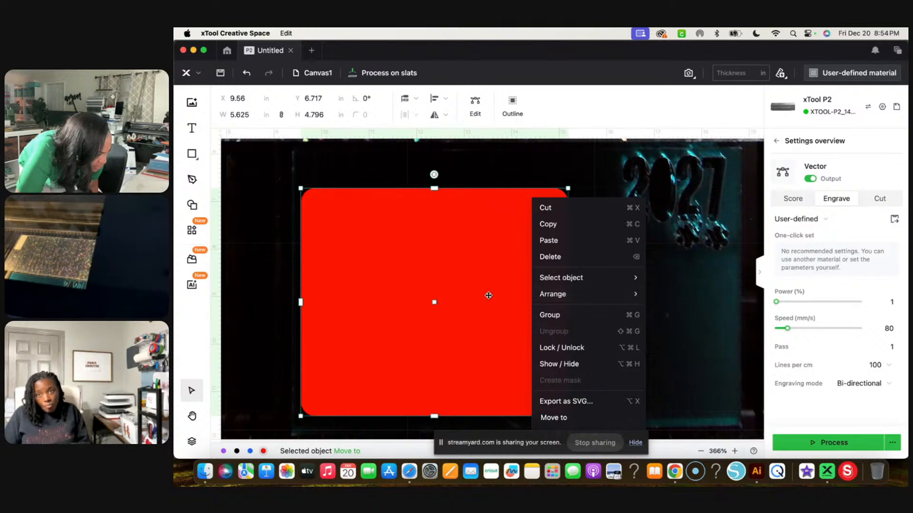
pyautogui.scroll(2, 489, 295)
pyautogui.hscroll(-2, 490, 295)
pyautogui.click(492, 300)
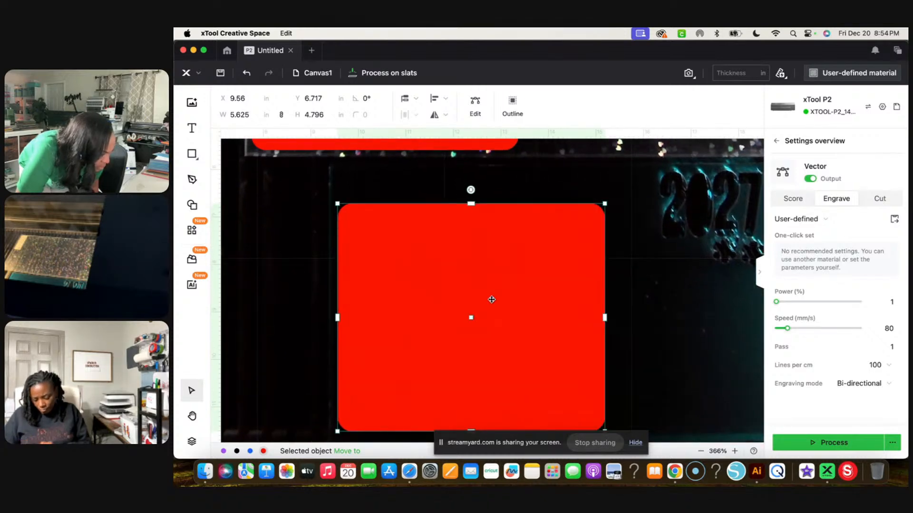
pyautogui.moveTo(492, 299); pyautogui.dragTo(491, 275)
pyautogui.moveTo(490, 270); pyautogui.dragTo(490, 269)
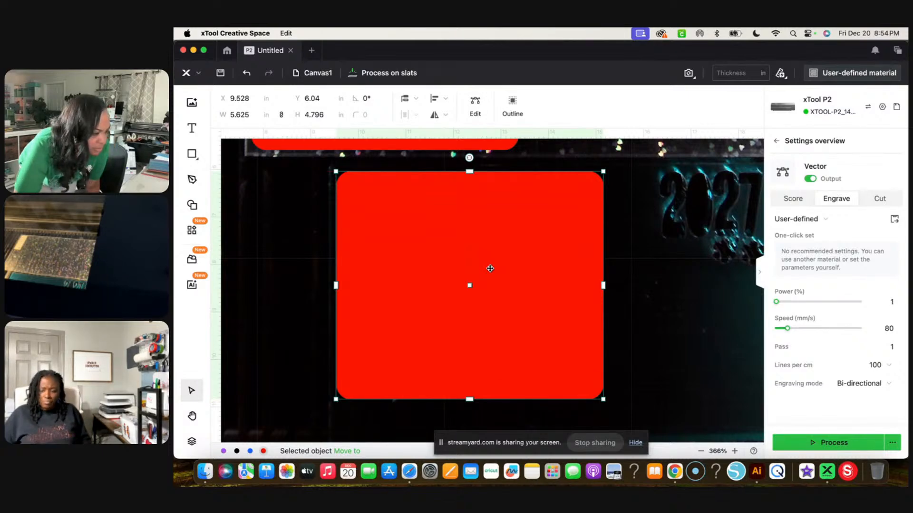
# Step: Select both plain red panels on the laser bed and set their processing type to Cut
pyautogui.scroll(-5, 490, 268)
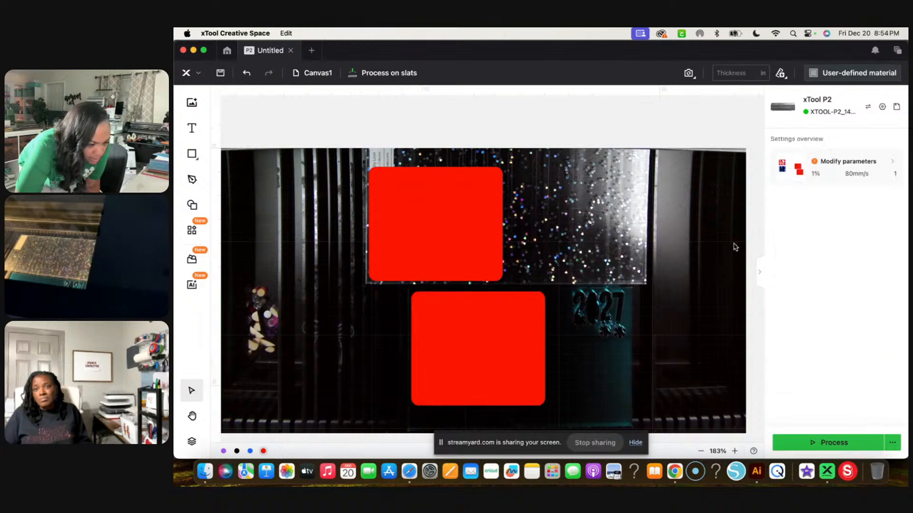
pyautogui.click(473, 236)
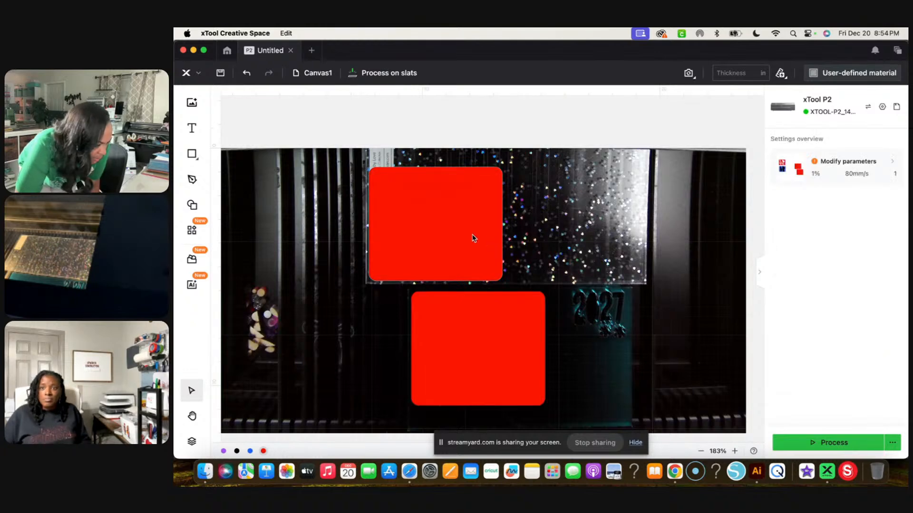
pyautogui.keyDown('shift'); pyautogui.click(486, 313); pyautogui.keyUp('shift')
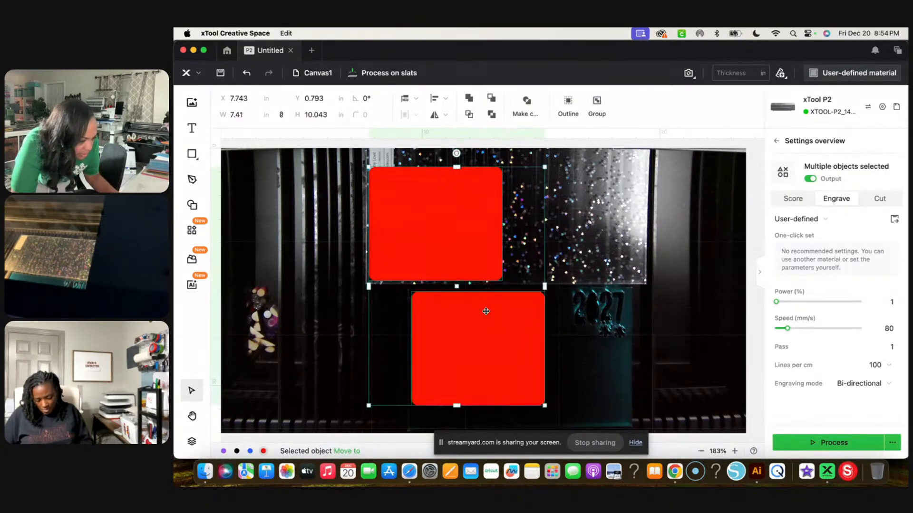
pyautogui.click(881, 203)
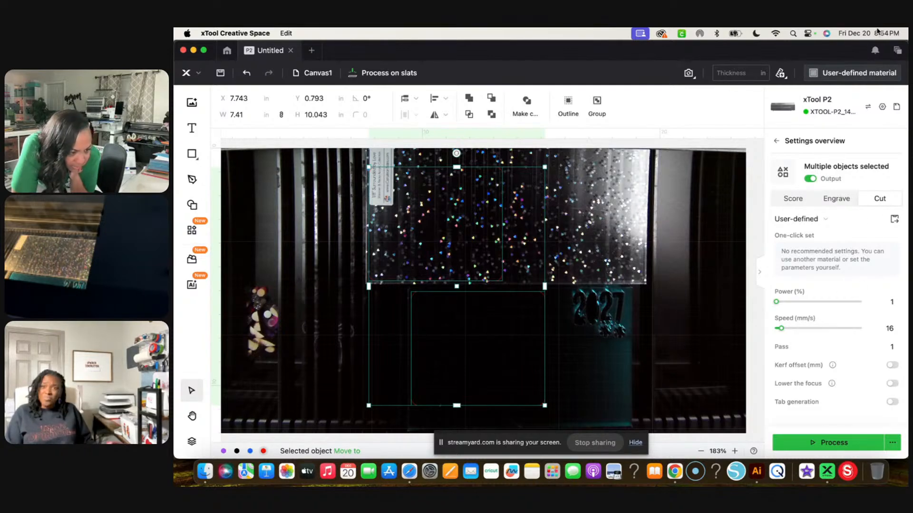
# Step: Dismiss the system memory warning, set the material to Transparent Acrylic, and acknowledge the flammable-material tip
pyautogui.click(843, 72)
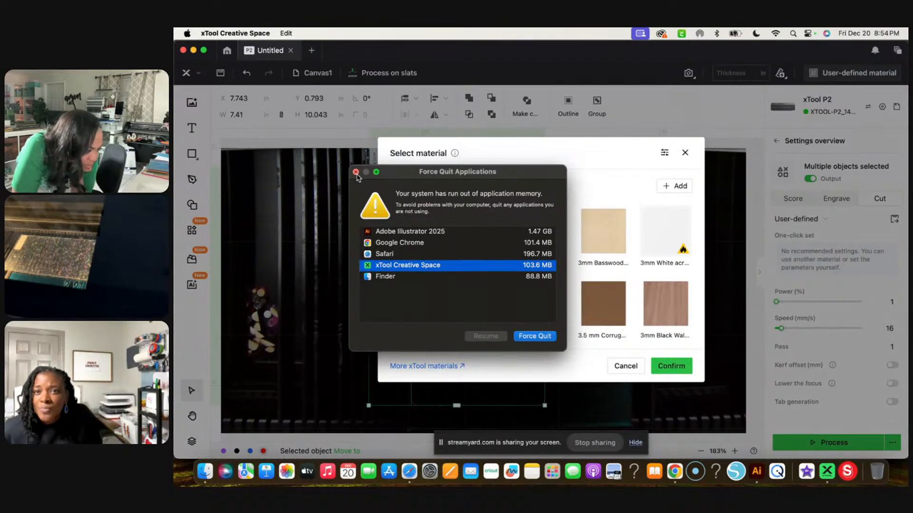
pyautogui.click(356, 172)
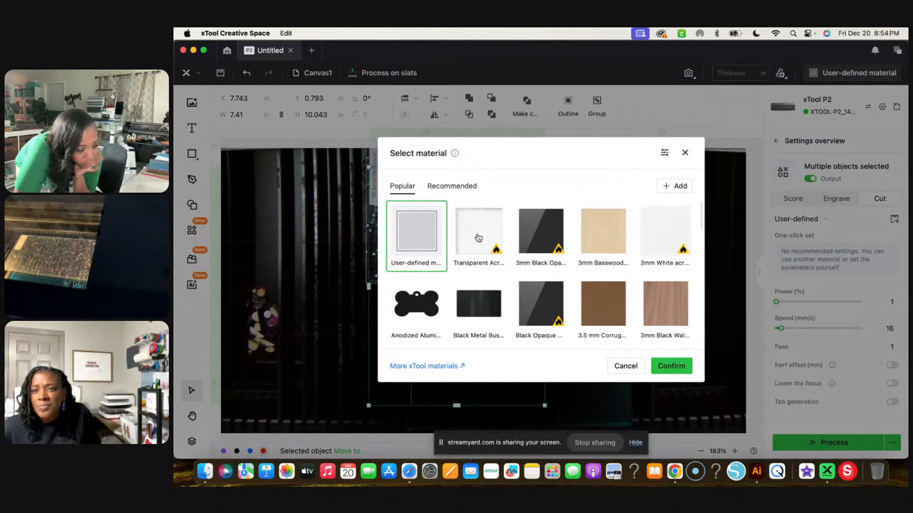
pyautogui.click(479, 238)
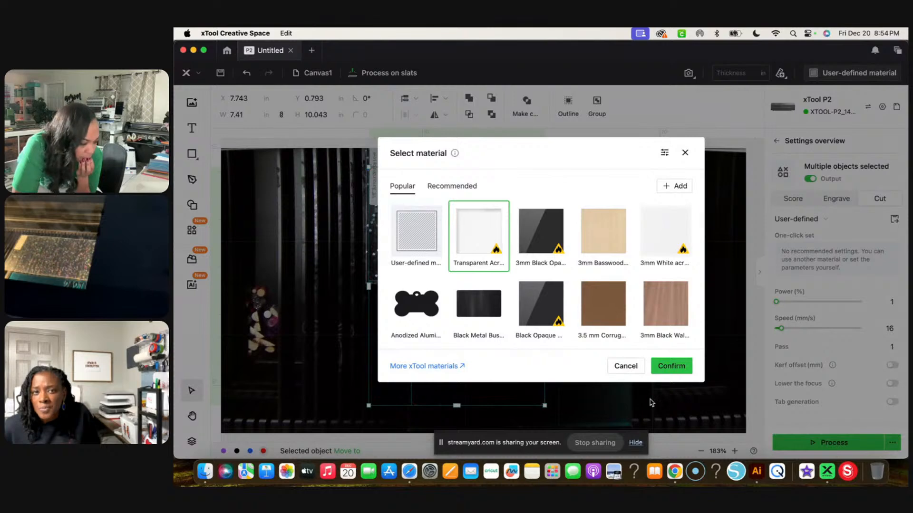
pyautogui.click(671, 366)
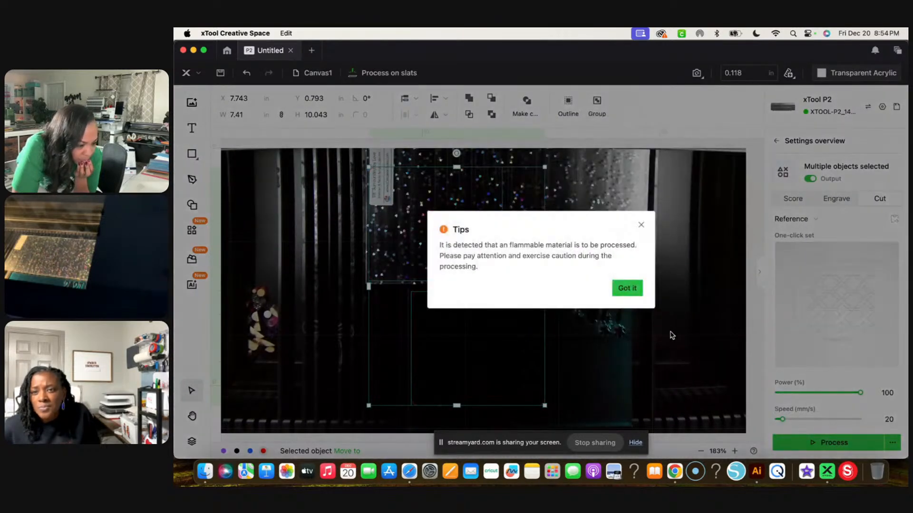
pyautogui.click(625, 290)
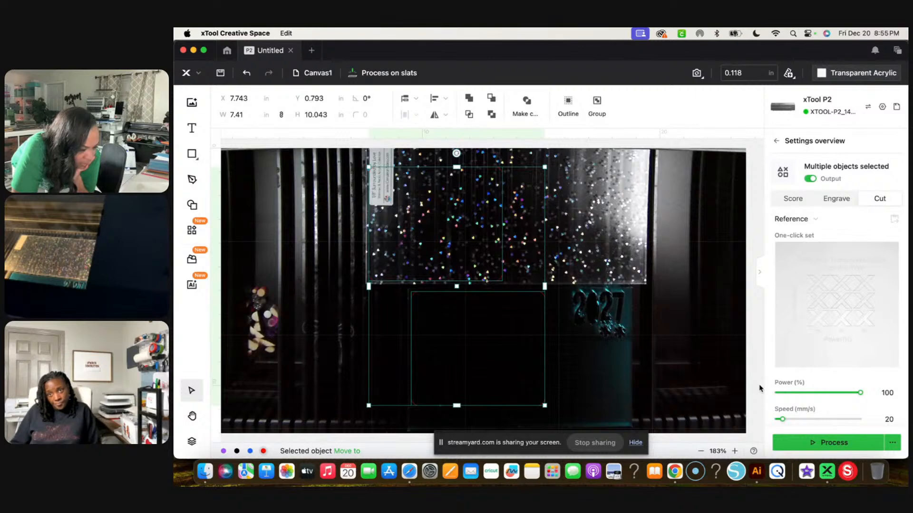
# Step: Send the two plain panels' cut job to the laser, start it, and close the completed task
pyautogui.scroll(-1, 759, 389)
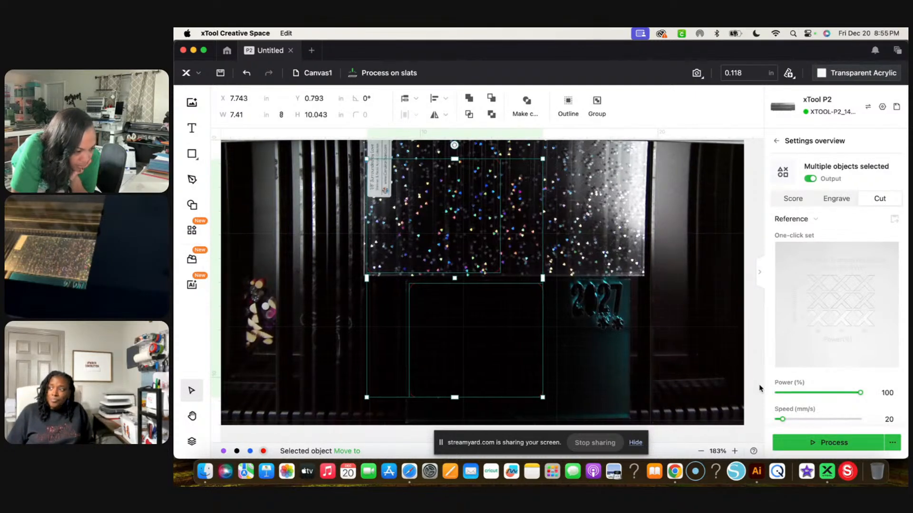
pyautogui.click(832, 443)
pyautogui.click(832, 443)
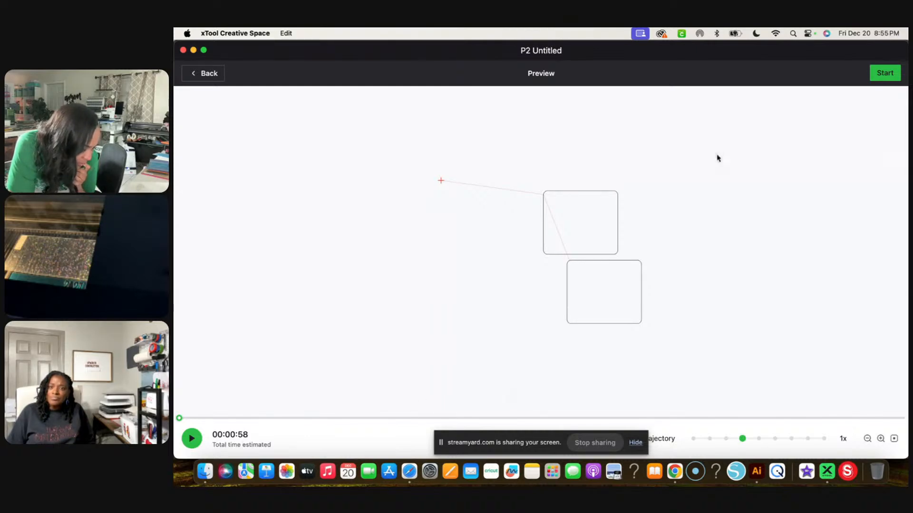
pyautogui.click(887, 74)
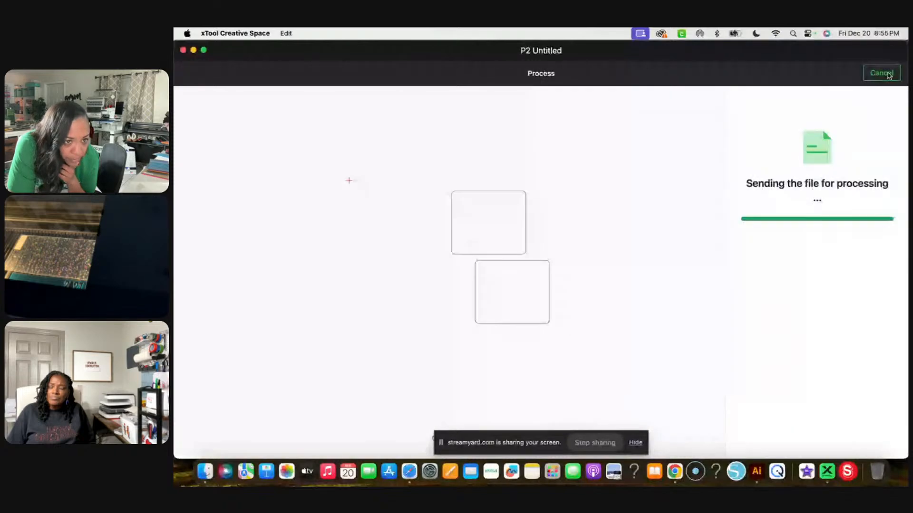
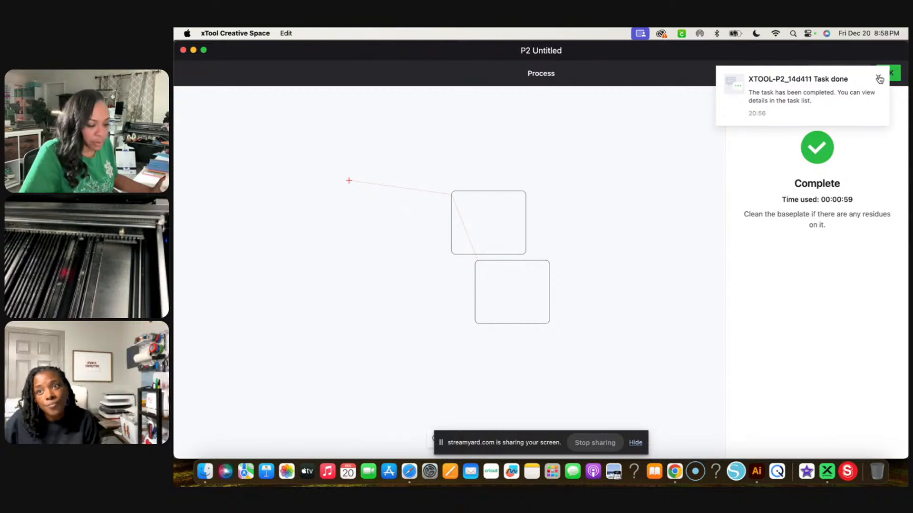
pyautogui.click(879, 78)
pyautogui.click(888, 74)
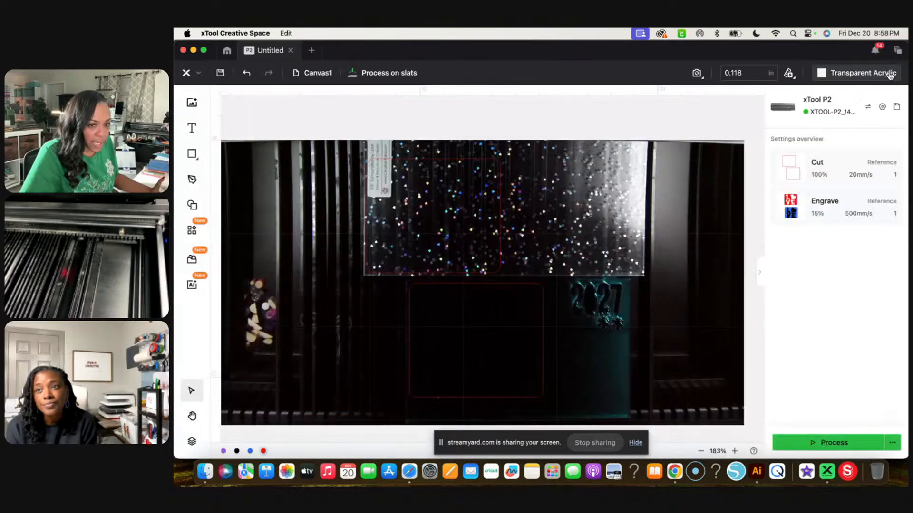
# Step: Move both plain cut panels off the laser bed, past the LOVE designs, to about X -17.54, Y 3.7 in
pyautogui.scroll(-5, 559, 302)
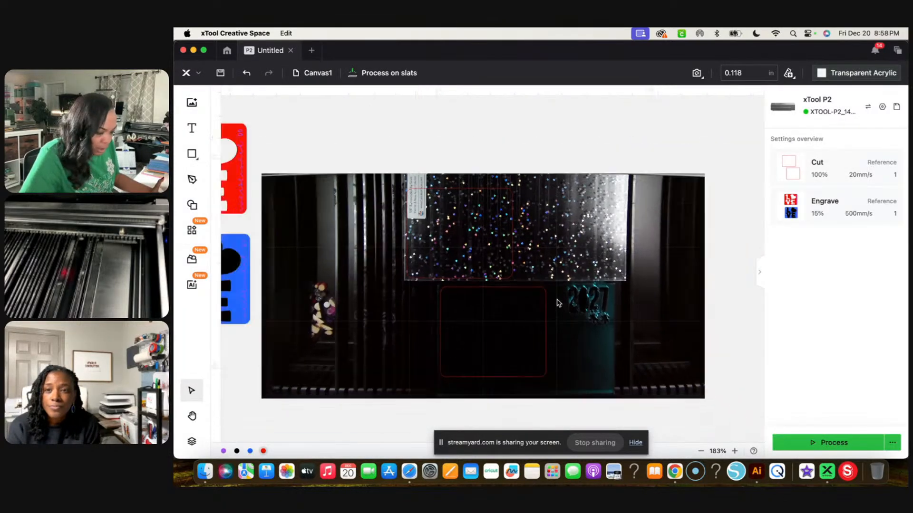
pyautogui.hscroll(-3, 559, 303)
pyautogui.scroll(-2, 559, 303)
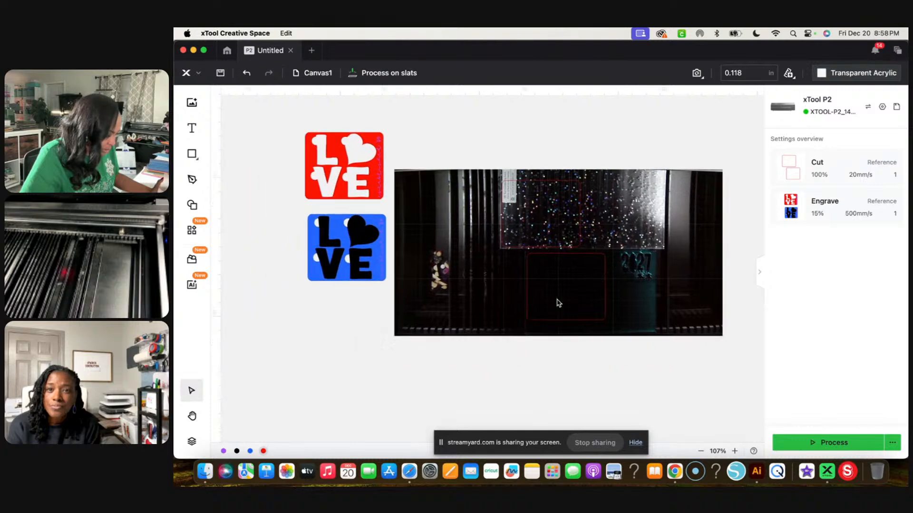
pyautogui.moveTo(539, 119); pyautogui.dragTo(676, 291)
pyautogui.moveTo(631, 211); pyautogui.dragTo(280, 254)
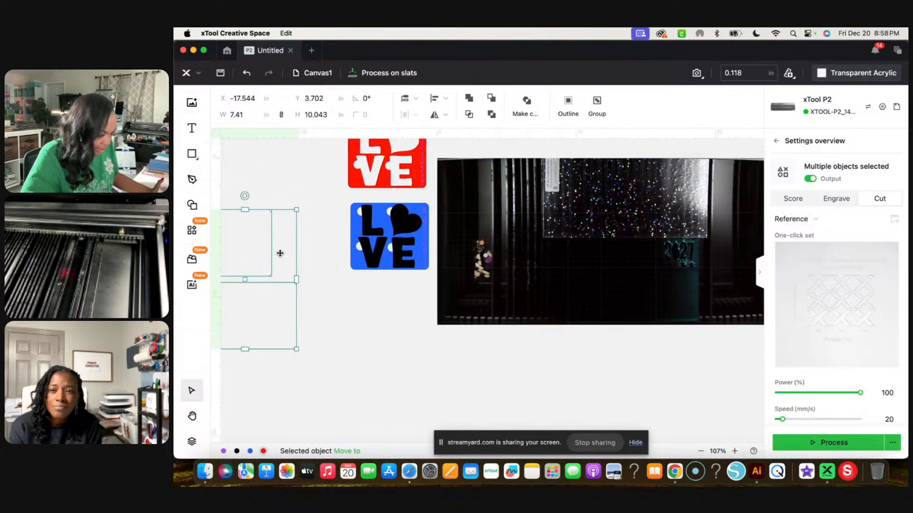
pyautogui.scroll(-3, 280, 253)
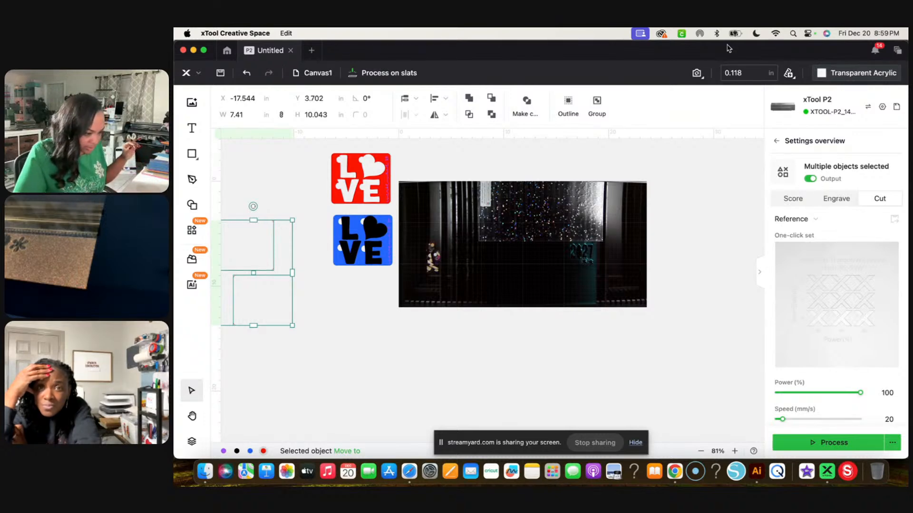
# Step: Refresh the bed image and move the red LOVE panel with its lettering onto the glitter sheet, at about X 7.33, Y 3.28 in
pyautogui.click(697, 73)
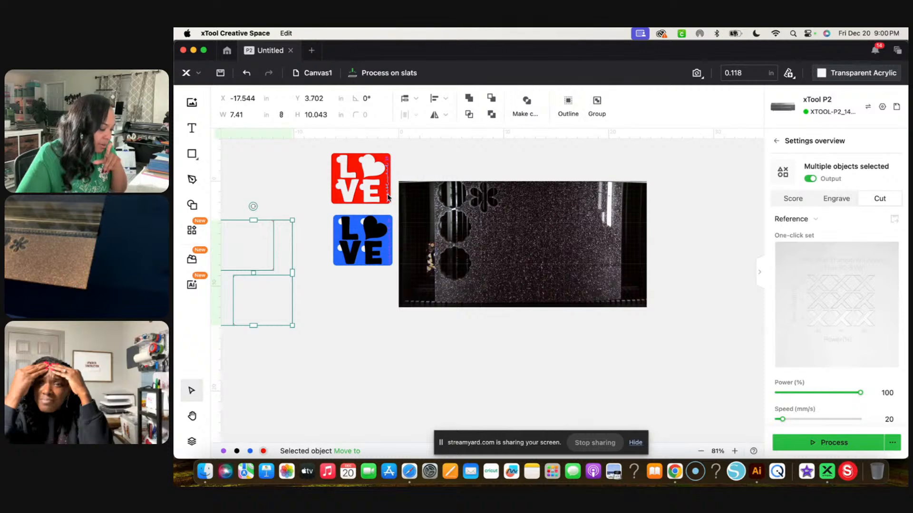
pyautogui.scroll(2, 395, 204)
pyautogui.scroll(4, 380, 205)
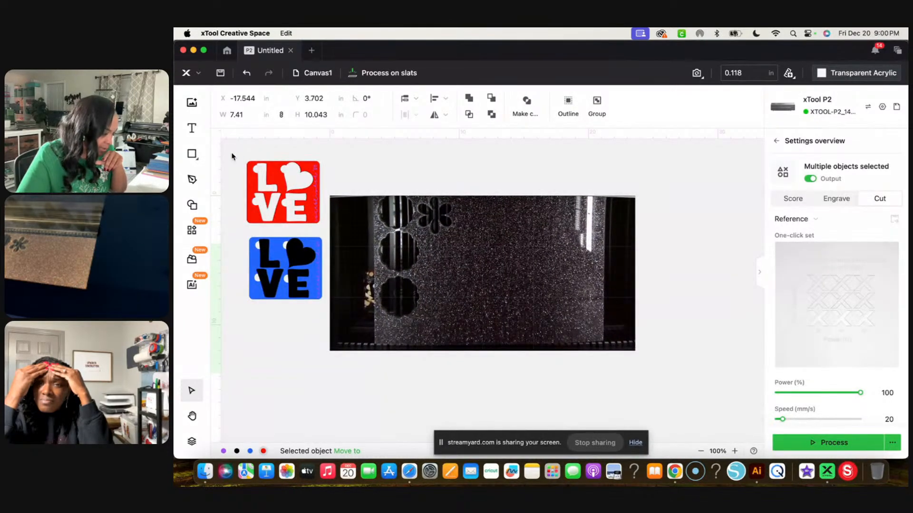
pyautogui.moveTo(232, 154); pyautogui.dragTo(333, 230)
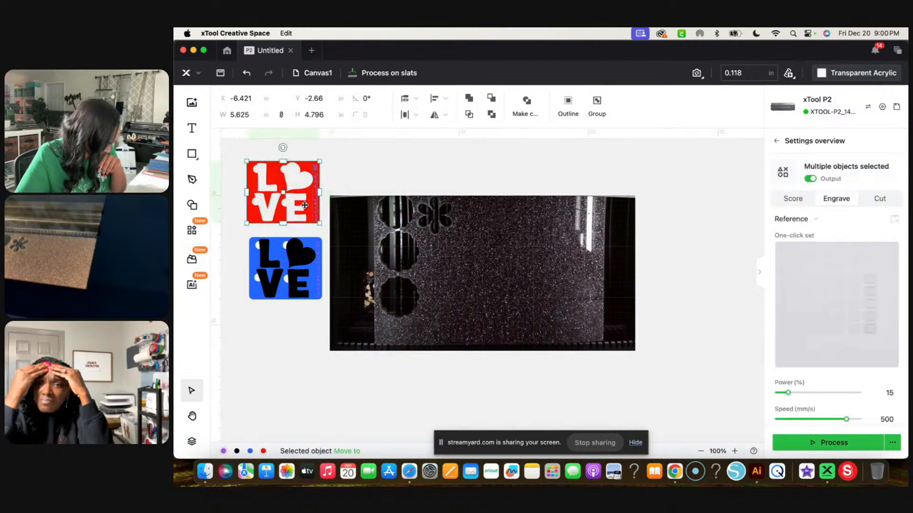
pyautogui.moveTo(301, 204); pyautogui.dragTo(479, 280)
pyautogui.scroll(-2, 478, 281)
pyautogui.hscroll(2, 479, 281)
pyautogui.scroll(1, 480, 281)
pyautogui.hscroll(-1, 479, 282)
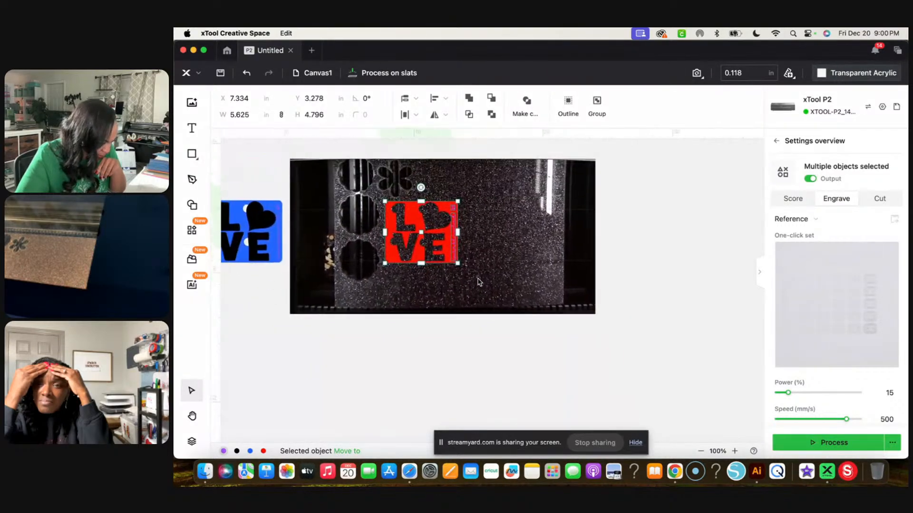
pyautogui.scroll(6, 479, 281)
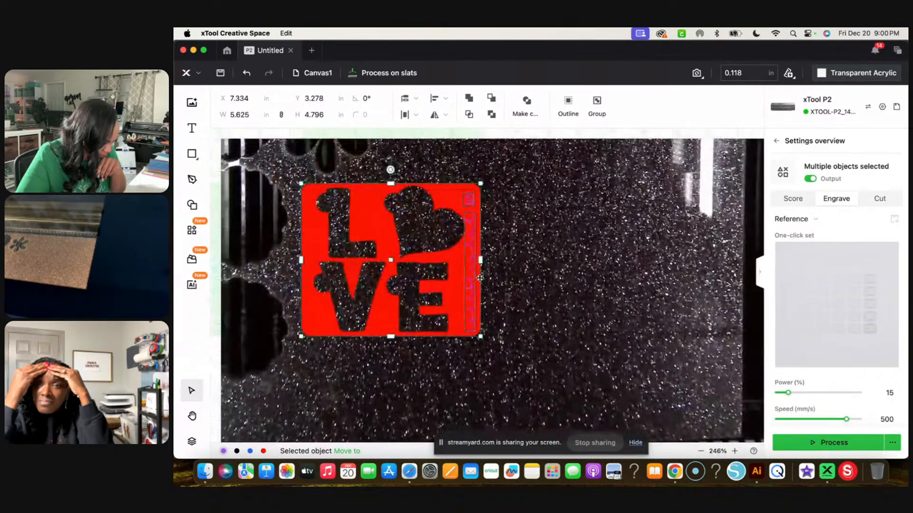
# Step: Select only the red LOVE panel shape on the glitter sheet and set its processing type to Cut
pyautogui.click(577, 242)
pyautogui.click(449, 189)
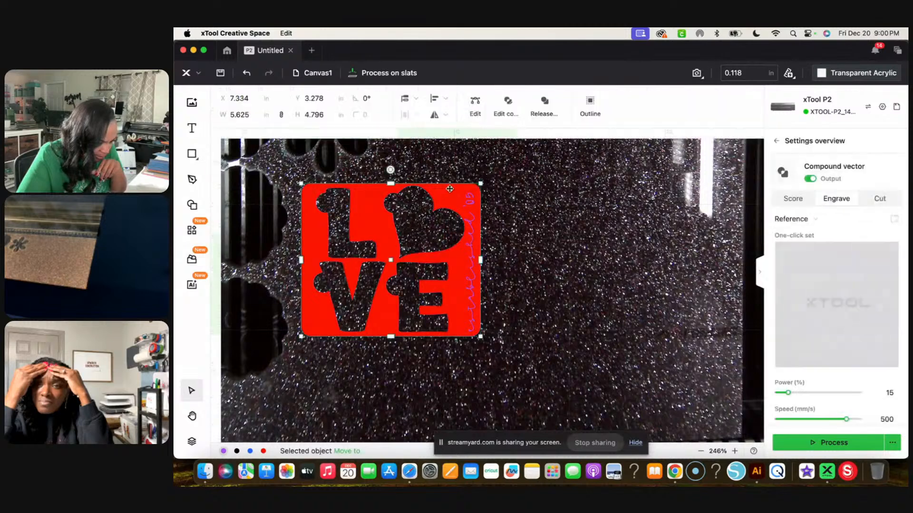
pyautogui.click(880, 199)
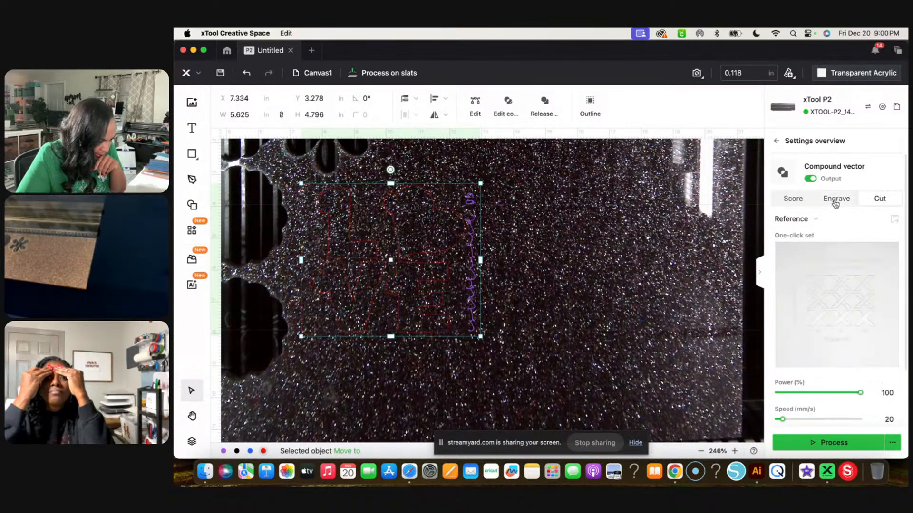
# Step: Set the vertical script lettering beside LOVE to engrave at 30% power and 300 mm/s using the one-click test grid
pyautogui.click(471, 289)
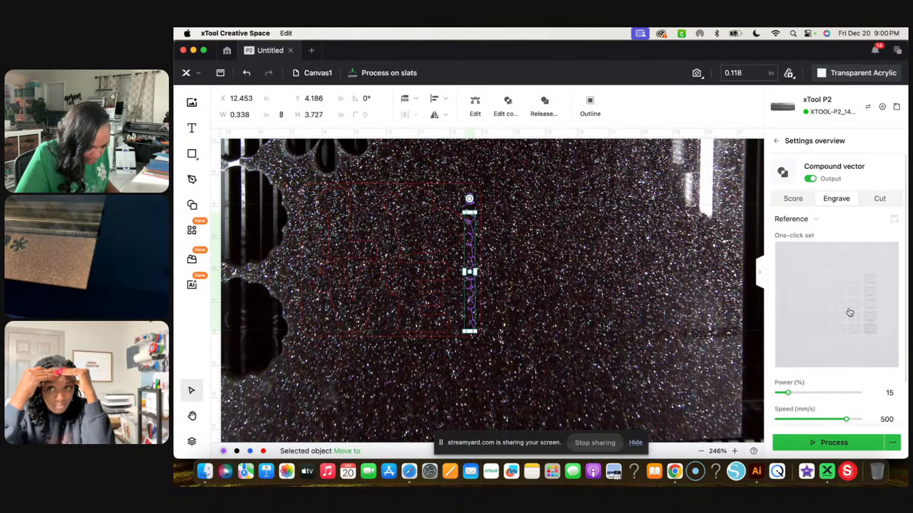
pyautogui.click(874, 332)
pyautogui.moveTo(582, 238)
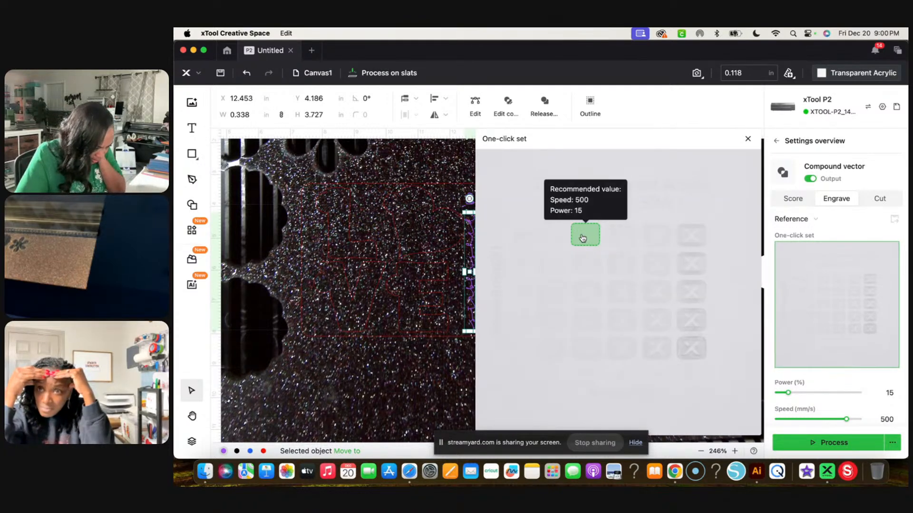
pyautogui.click(695, 353)
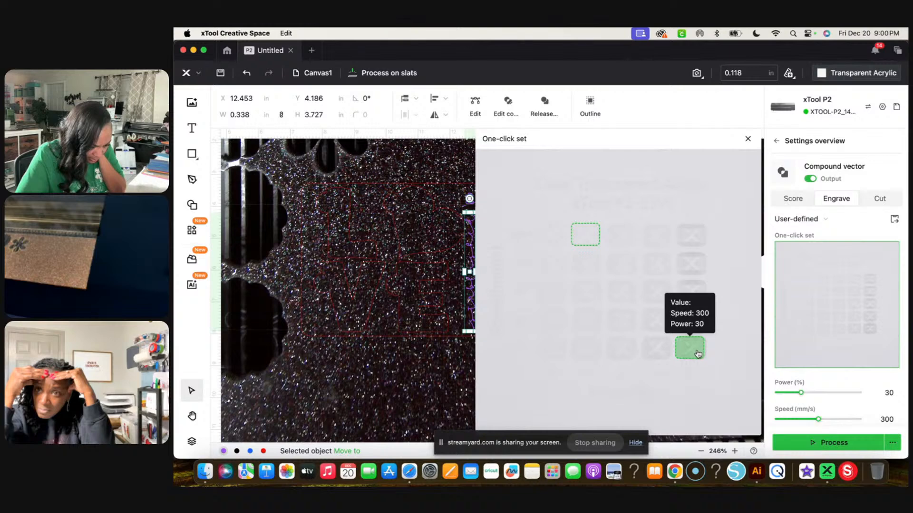
pyautogui.click(748, 139)
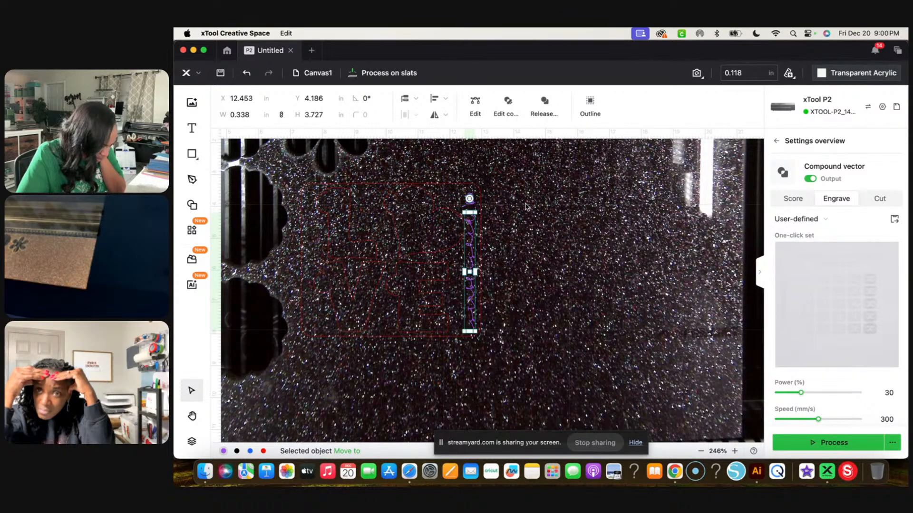
# Step: Set the small characters above the script lettering to engrave at 30% power and 300 mm/s as well
pyautogui.click(481, 204)
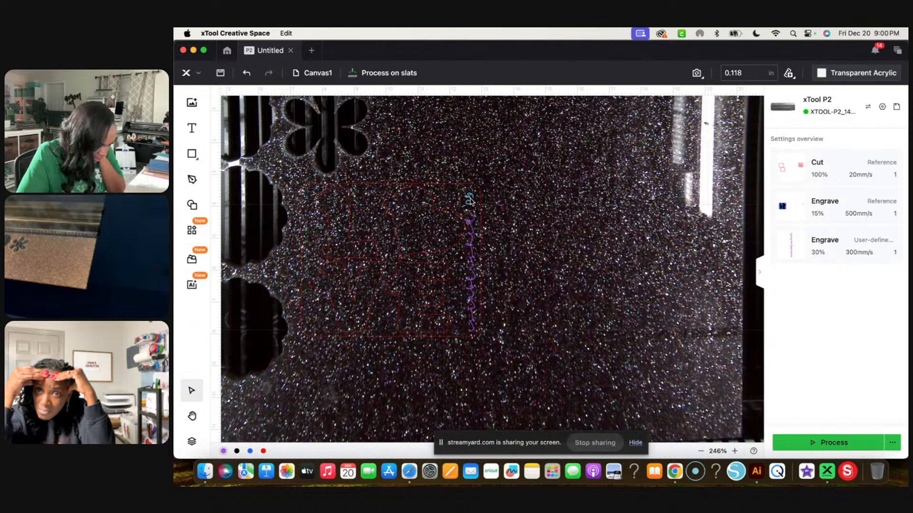
pyautogui.click(470, 200)
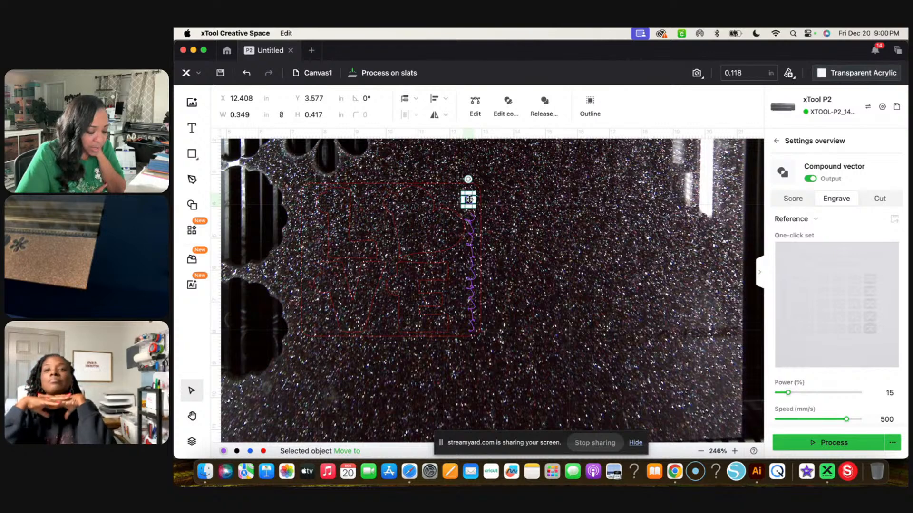
pyautogui.click(832, 319)
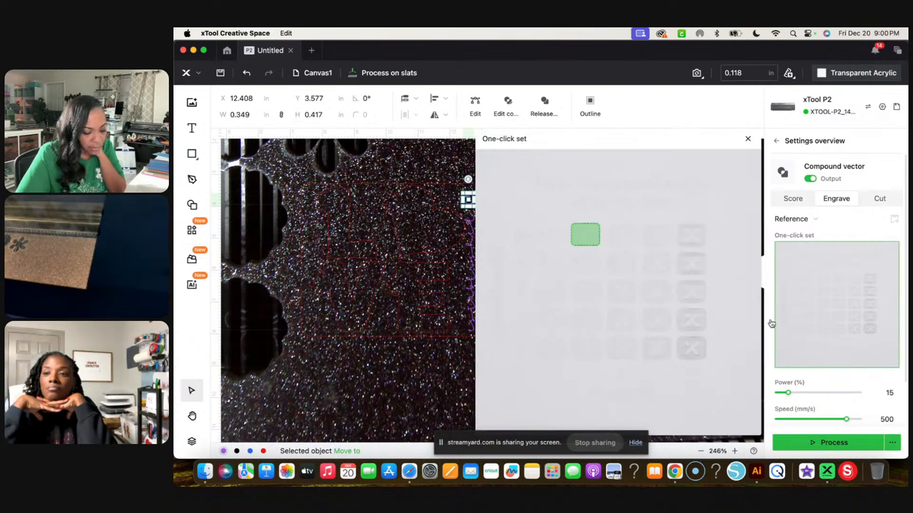
pyautogui.click(695, 347)
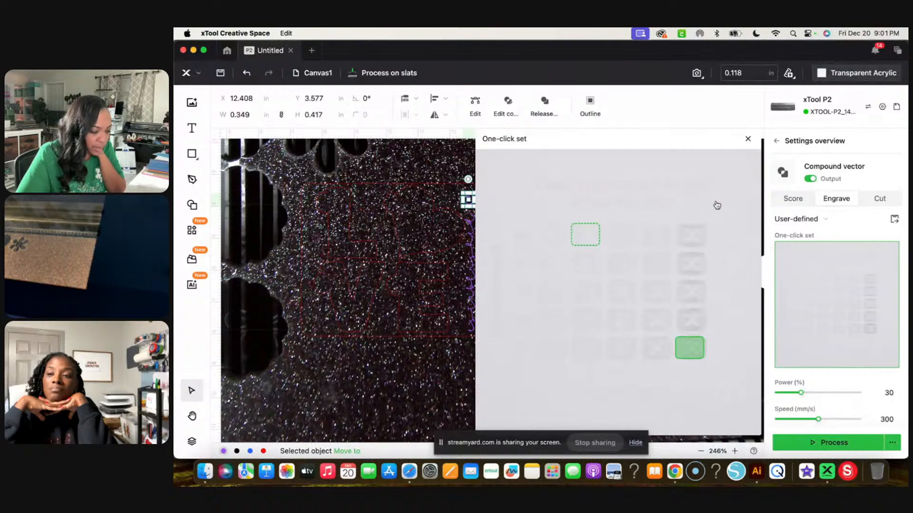
pyautogui.click(748, 139)
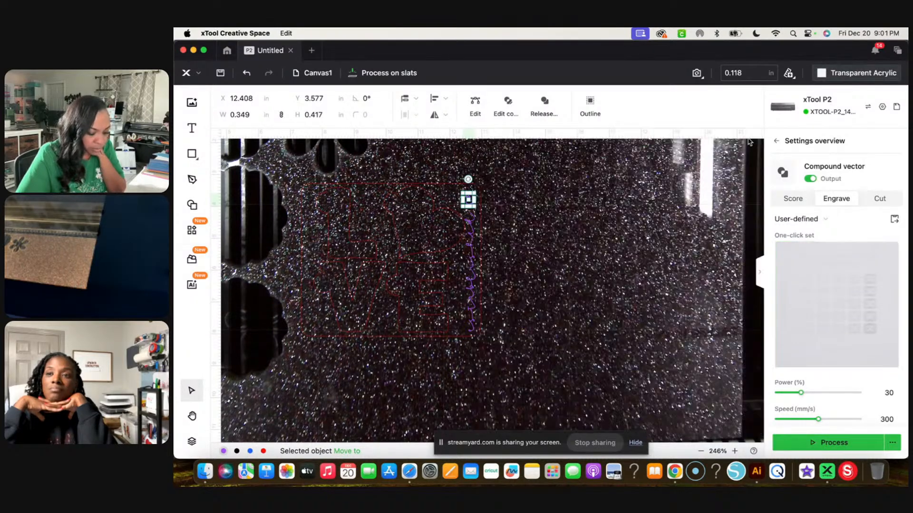
pyautogui.click(612, 272)
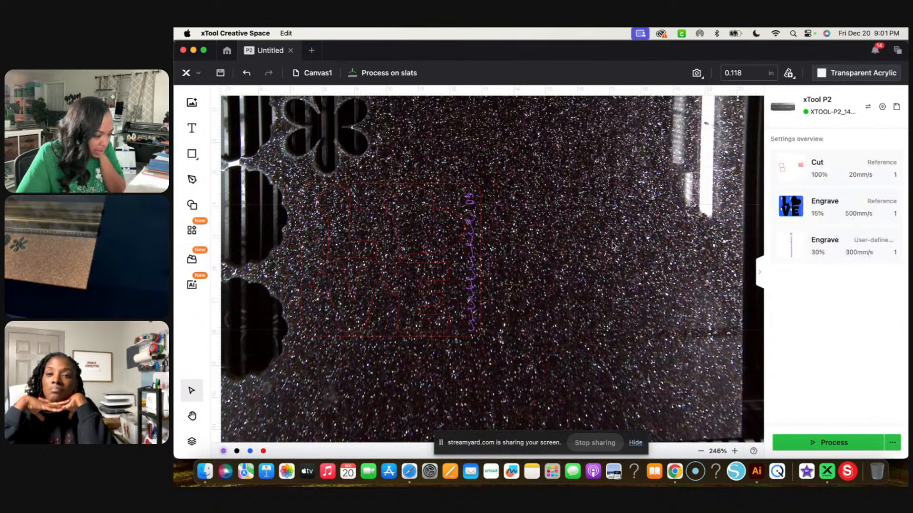
# Step: Change the processing material from Transparent Acrylic to 3mm Black Opaque Glossy Acrylic
pyautogui.click(848, 73)
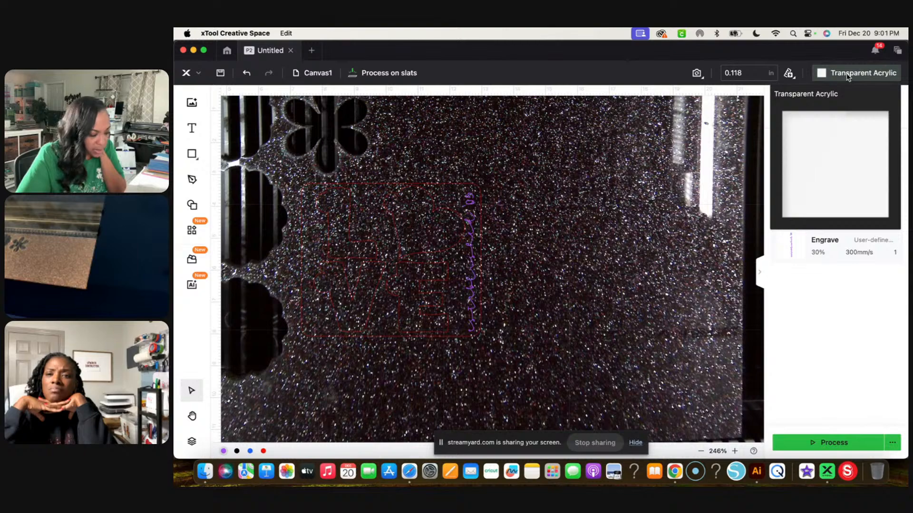
pyautogui.click(848, 74)
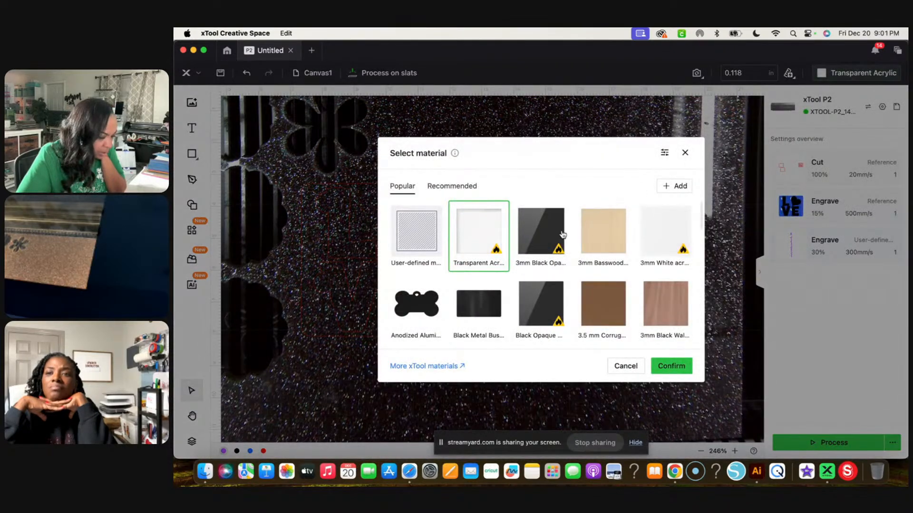
pyautogui.click(540, 230)
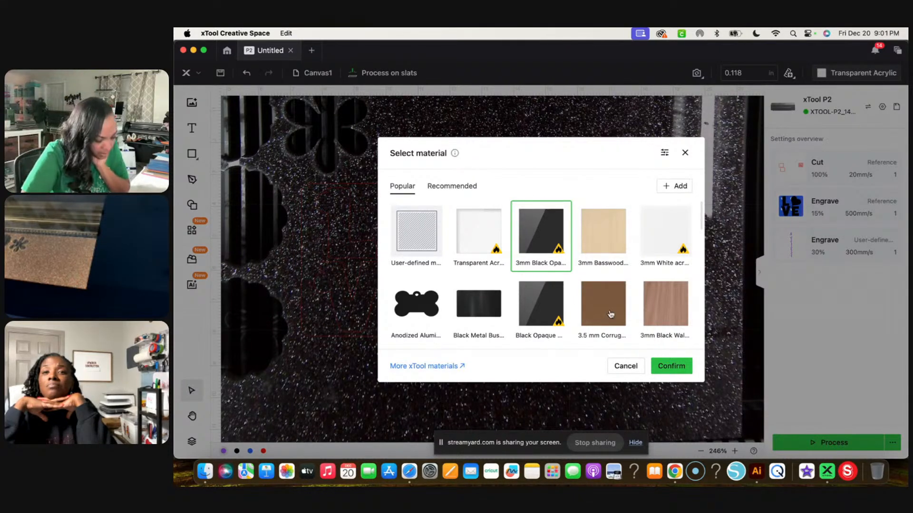
pyautogui.click(679, 367)
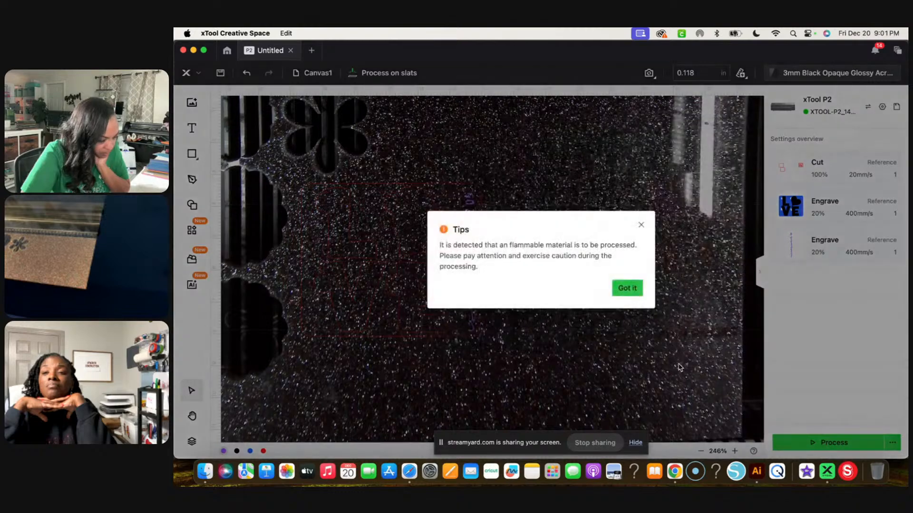
# Step: Acknowledge the flammable material tip and start processing the LOVE card job on the black glitter acrylic sheet
pyautogui.click(627, 288)
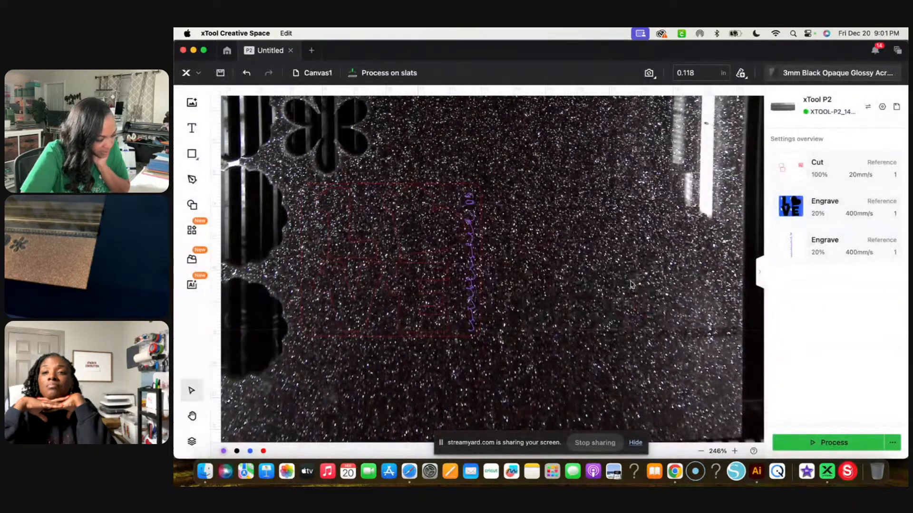
pyautogui.click(839, 443)
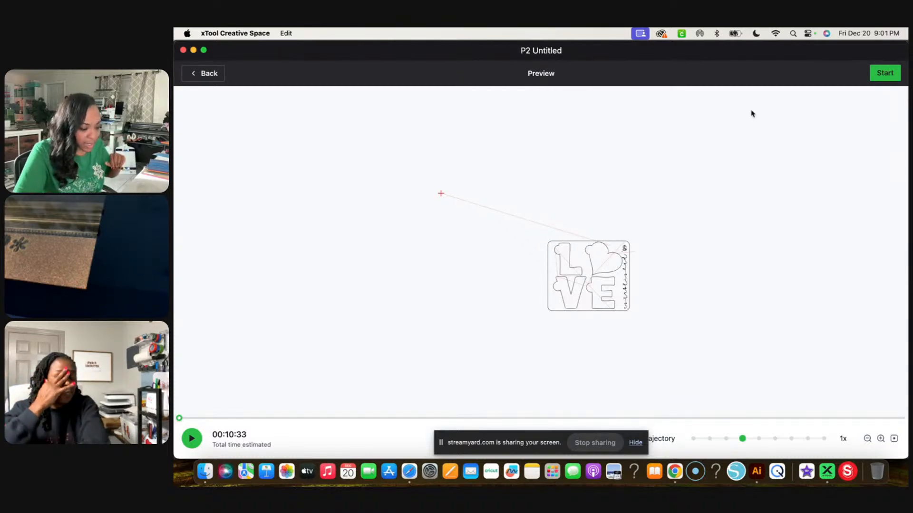
pyautogui.click(884, 76)
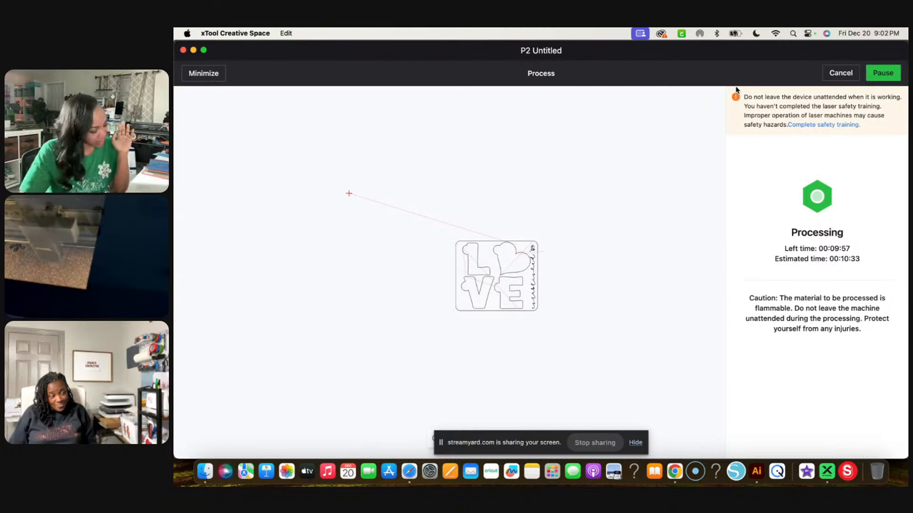
# Step: Switch to Adobe Illustrator and move the whole red Sew Good Crew tag from the artboard's edge fully onto the artboard
pyautogui.click(757, 473)
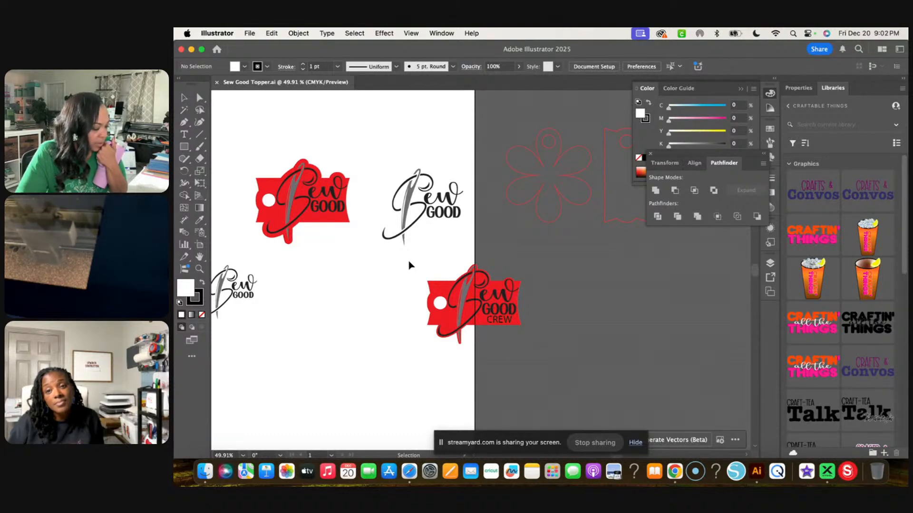
pyautogui.moveTo(408, 261); pyautogui.dragTo(538, 343)
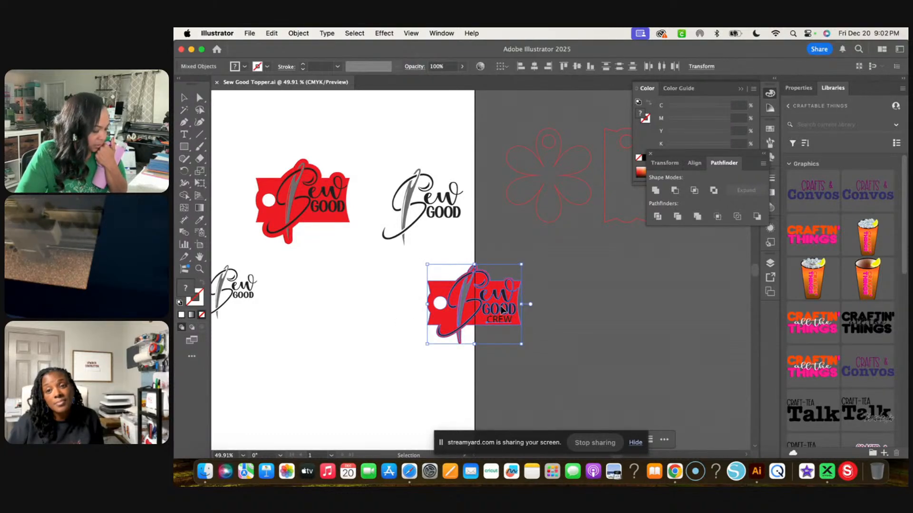
pyautogui.moveTo(502, 310); pyautogui.dragTo(426, 315)
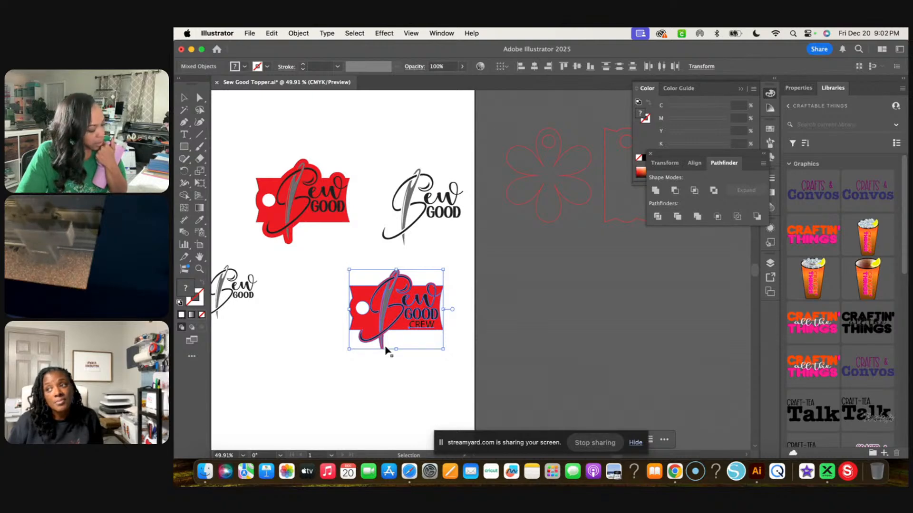
# Step: Examine the red Sew Good Crew tag shape up close and check its width and height
pyautogui.scroll(5, 388, 333)
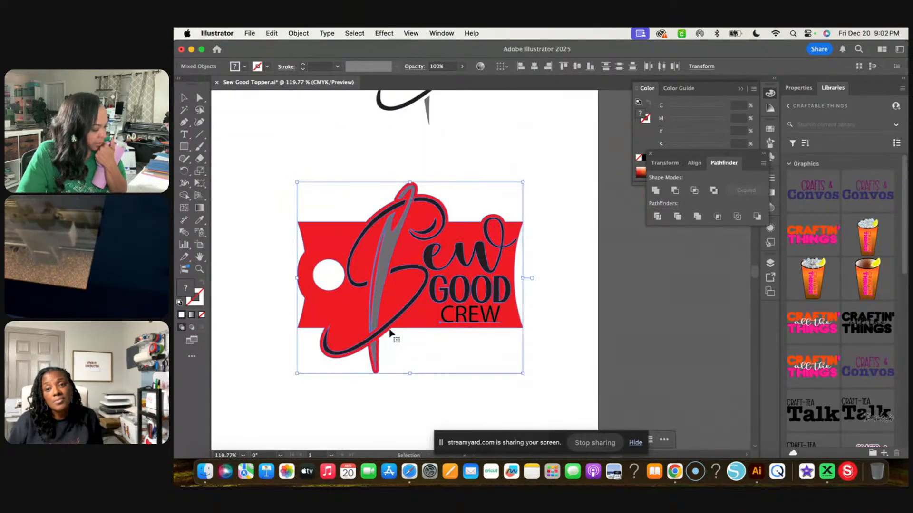
pyautogui.scroll(4, 390, 333)
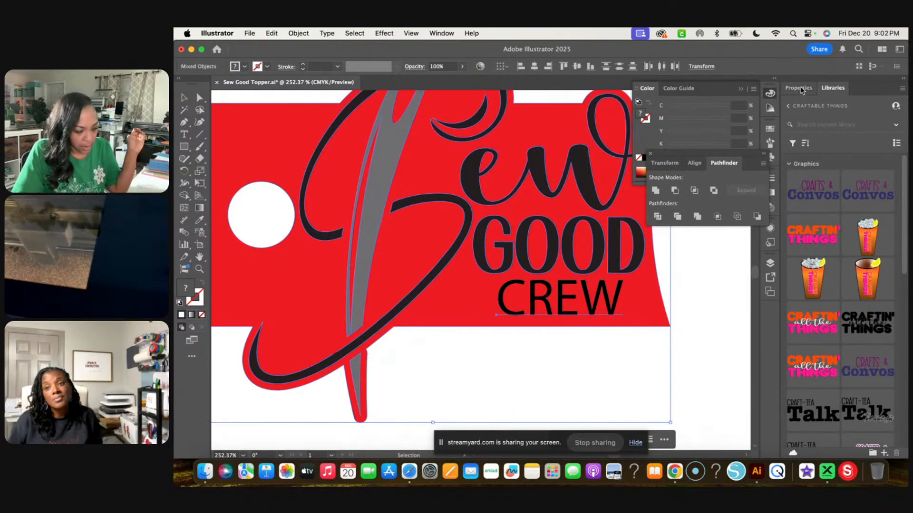
pyautogui.click(800, 89)
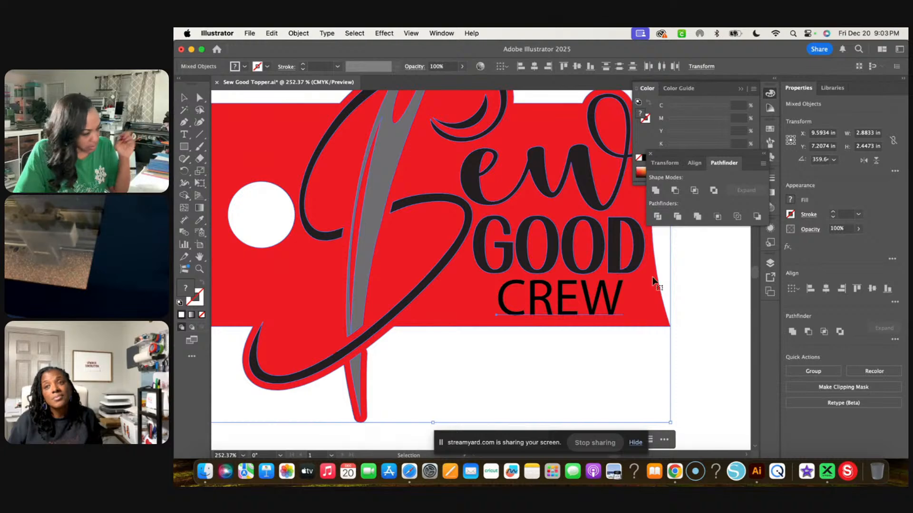
pyautogui.click(714, 336)
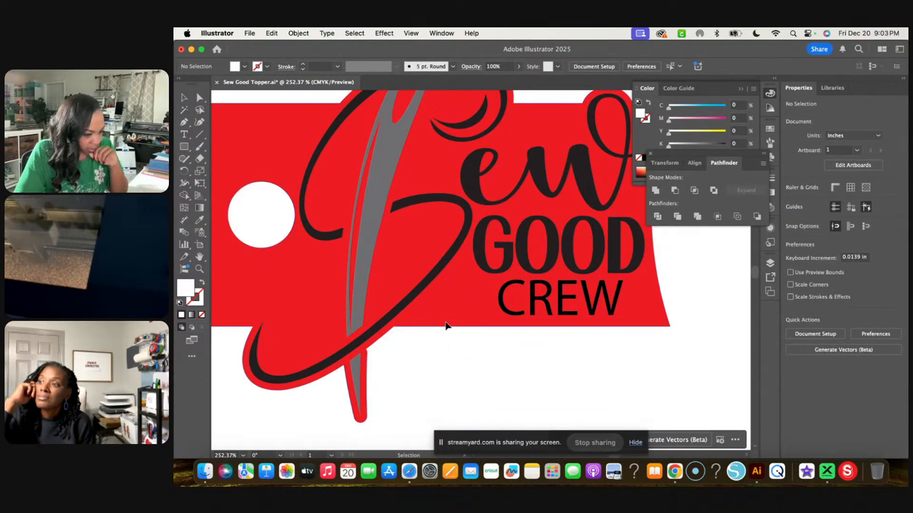
pyautogui.click(447, 326)
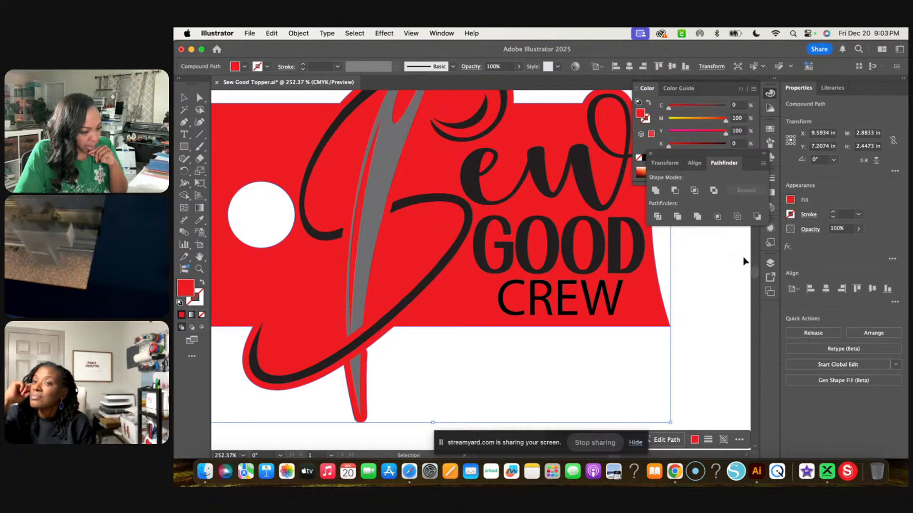
pyautogui.scroll(-5, 720, 294)
pyautogui.hscroll(3, 719, 293)
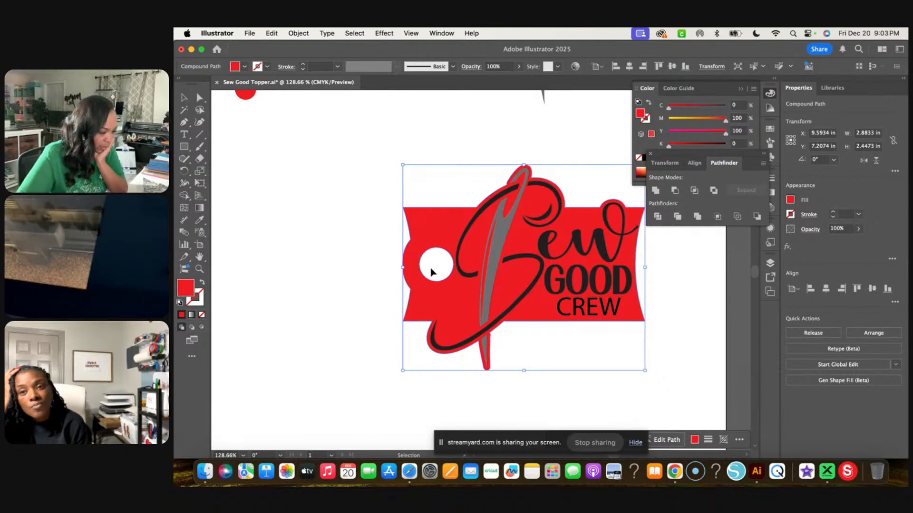
pyautogui.scroll(-3, 431, 271)
pyautogui.scroll(-2, 431, 271)
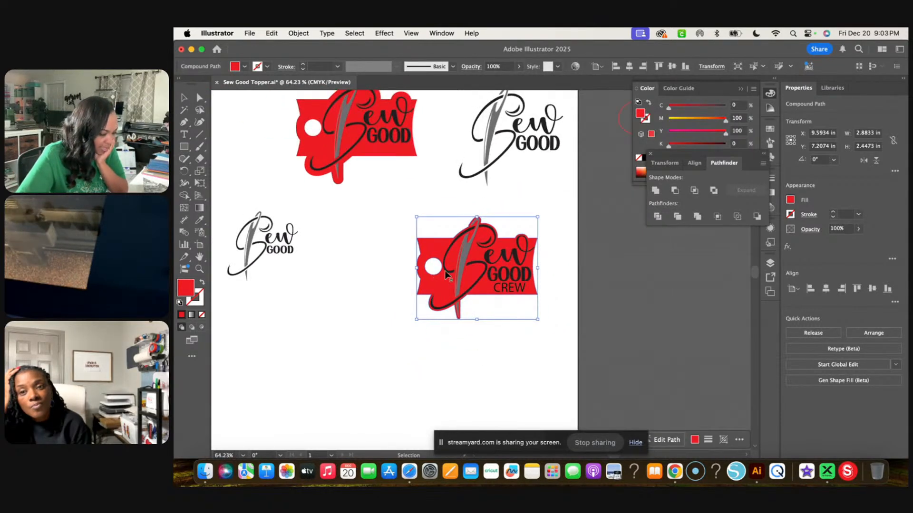
pyautogui.scroll(3, 484, 269)
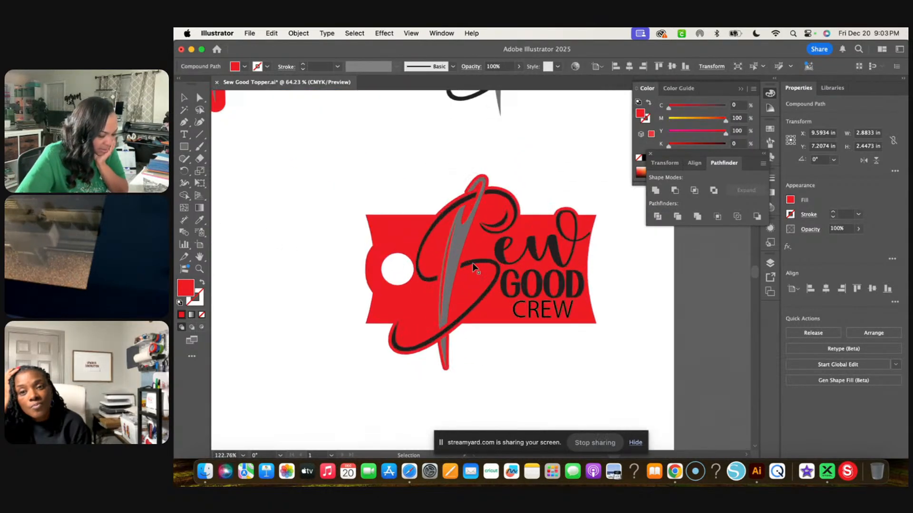
# Step: Change the font of the CREW text on the tag to Simple Grinches
pyautogui.click(556, 148)
pyautogui.scroll(2, 546, 302)
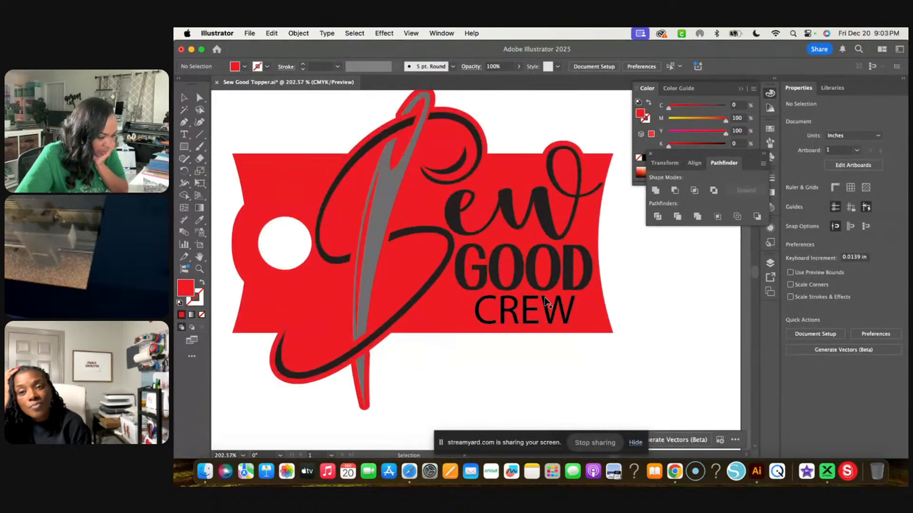
pyautogui.click(561, 308)
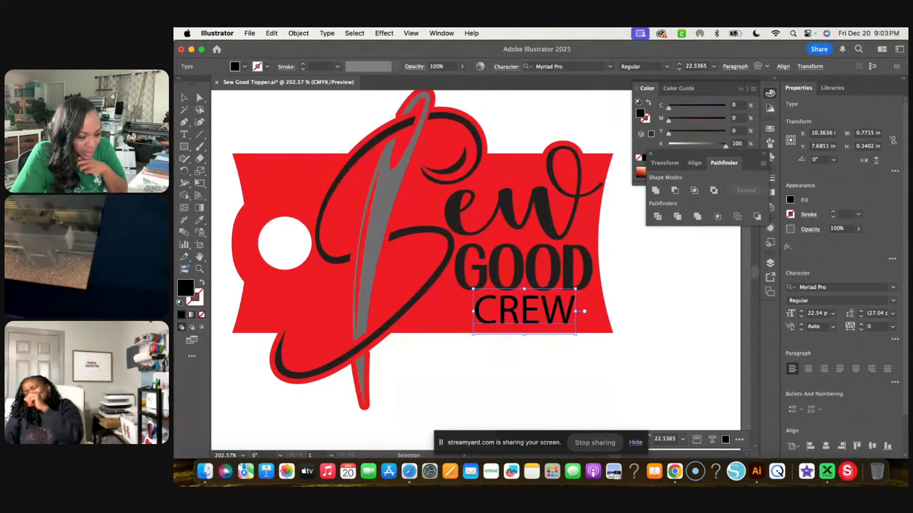
pyautogui.click(894, 288)
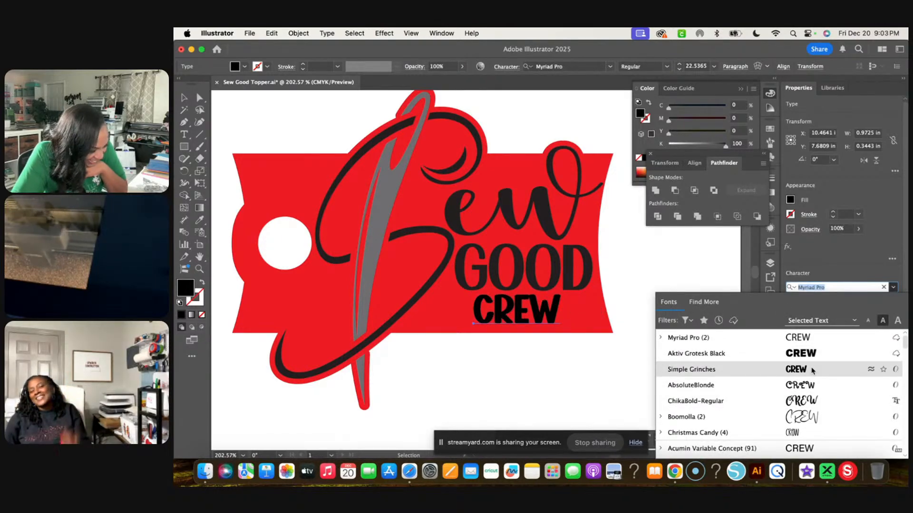
pyautogui.click(812, 370)
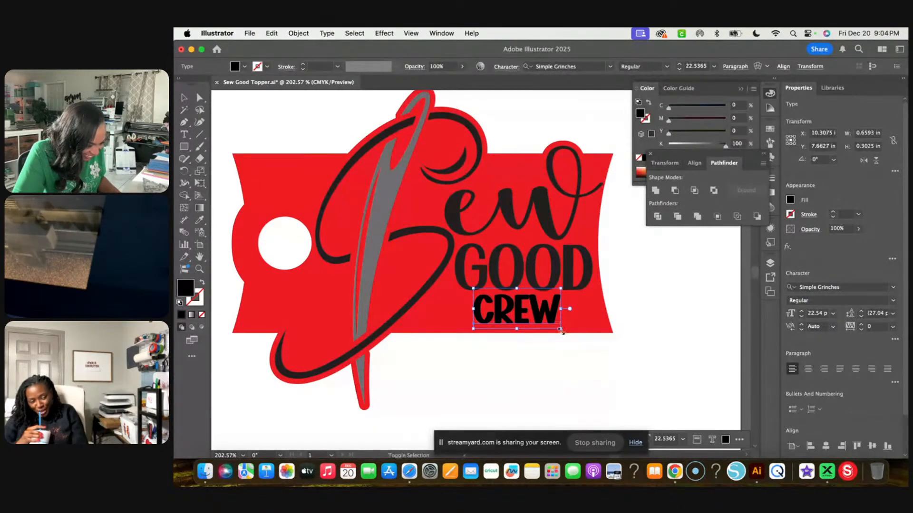
# Step: Enlarge the CREW text to about 25.5 pt beneath GOOD and convert it to outlines
pyautogui.moveTo(561, 330); pyautogui.dragTo(559, 302)
pyautogui.scroll(-1, 577, 310)
pyautogui.hscroll(1, 577, 310)
pyautogui.rightClick(560, 304)
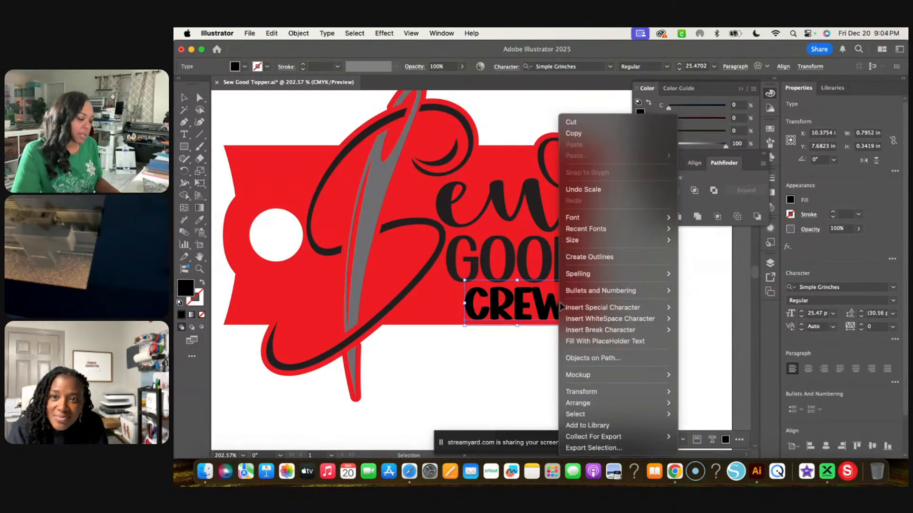
pyautogui.click(597, 259)
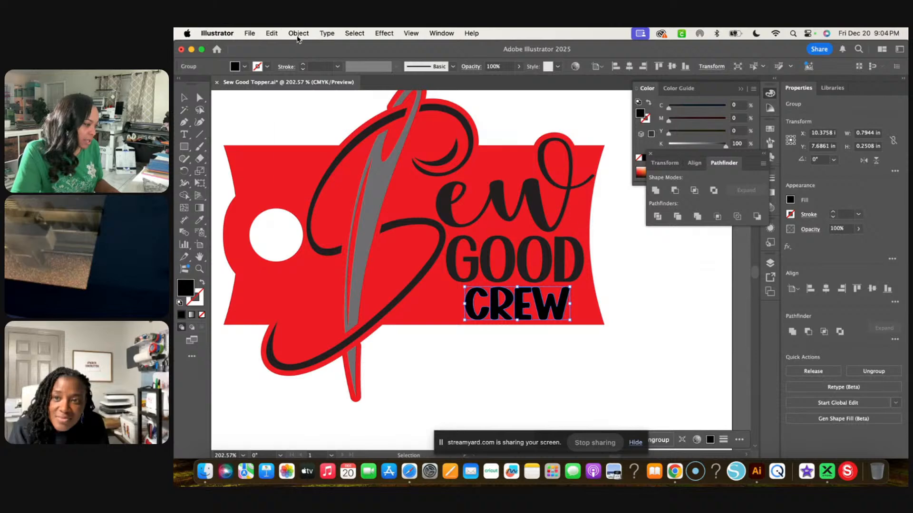
pyautogui.click(273, 34)
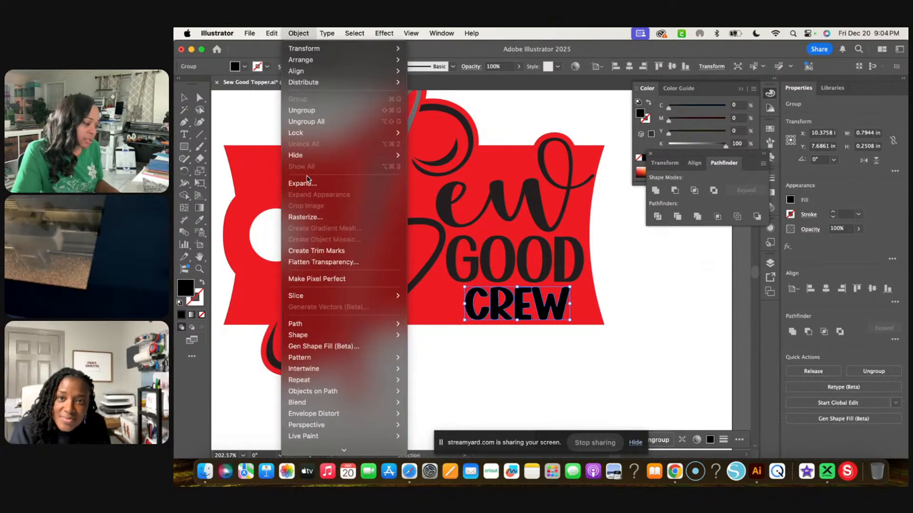
pyautogui.click(307, 181)
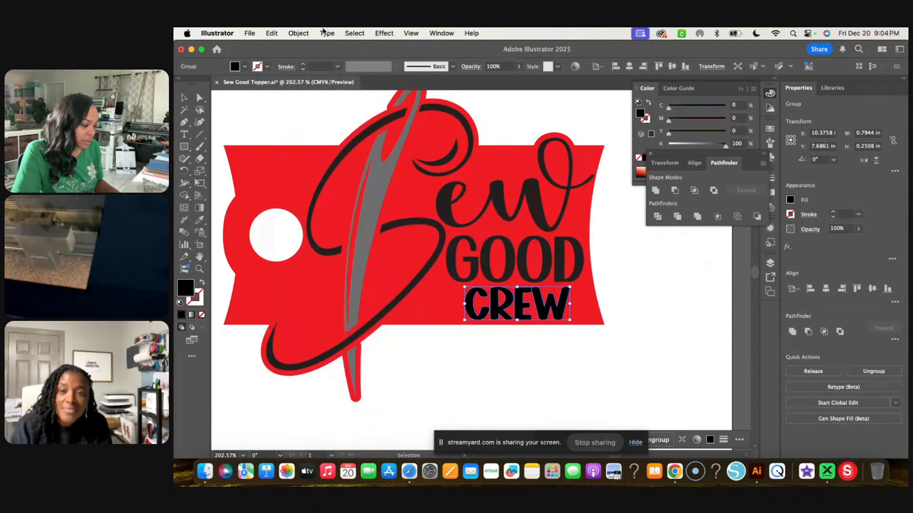
# Step: Isolate the outlined CREW group and nudge the letter W right, away from the E
pyautogui.click(644, 305)
pyautogui.scroll(5, 644, 305)
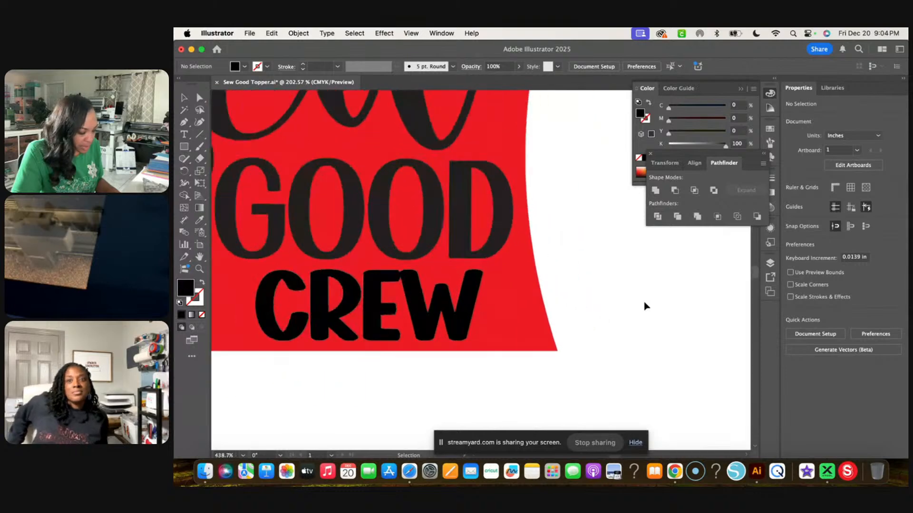
pyautogui.doubleClick(459, 323)
pyautogui.click(459, 325)
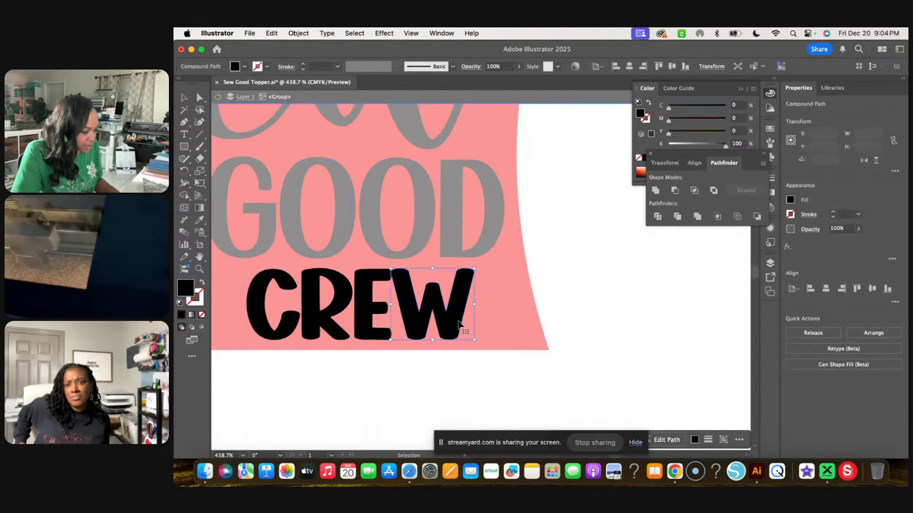
pyautogui.press('Right')
pyautogui.press('Right')
pyautogui.press('Right')
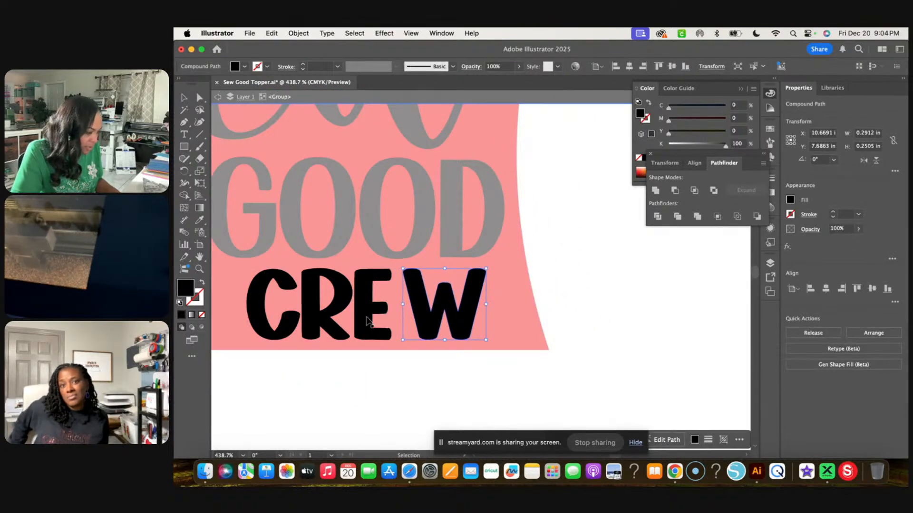
# Step: Nudge the E and R of CREW right to even out the letter spacing, and leave group isolation
pyautogui.click(369, 323)
pyautogui.press('Right')
pyautogui.press('Right')
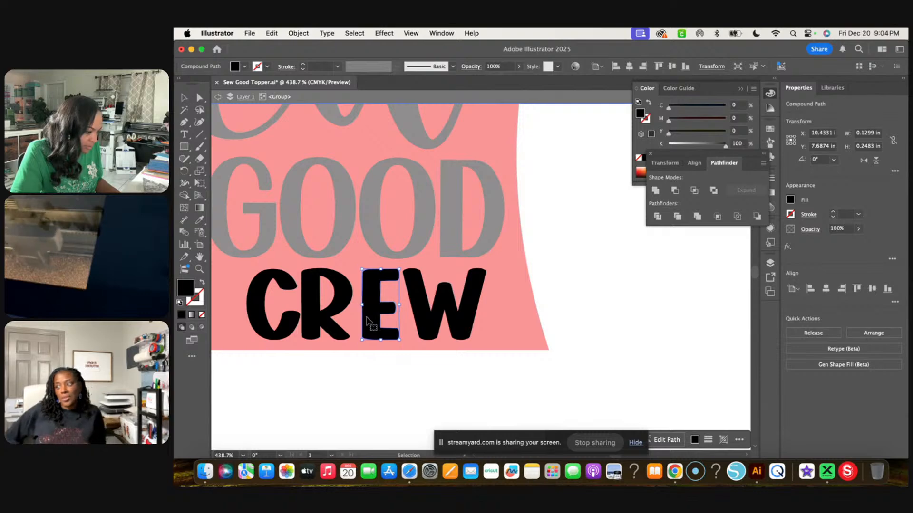
pyautogui.press('Right')
pyautogui.press('Right')
pyautogui.click(324, 324)
pyautogui.press('Right')
pyautogui.press('Right')
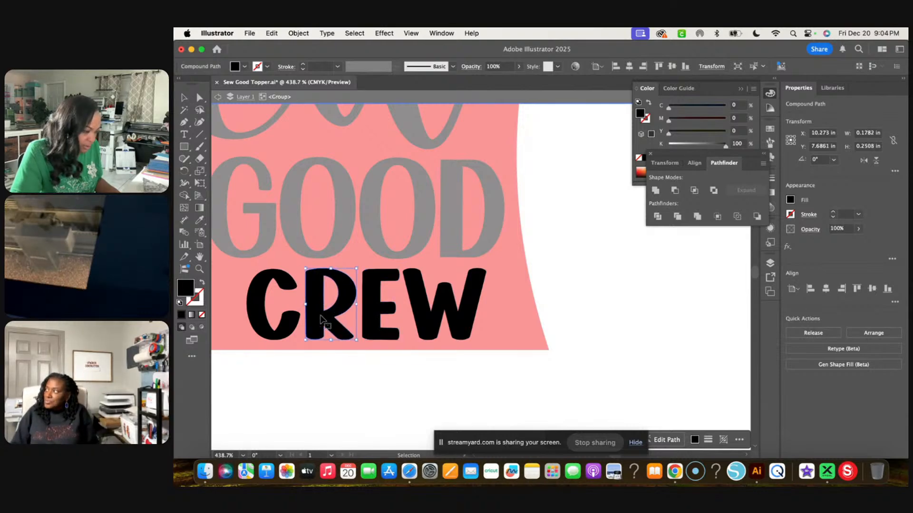
pyautogui.press('Escape')
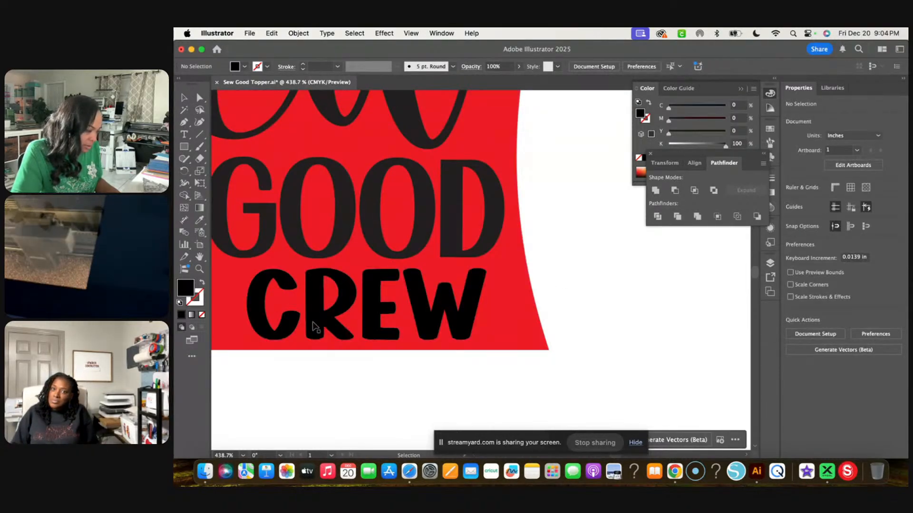
# Step: Combine the outlined CREW letters into one compound path and fill it with black
pyautogui.click(315, 323)
pyautogui.click(298, 33)
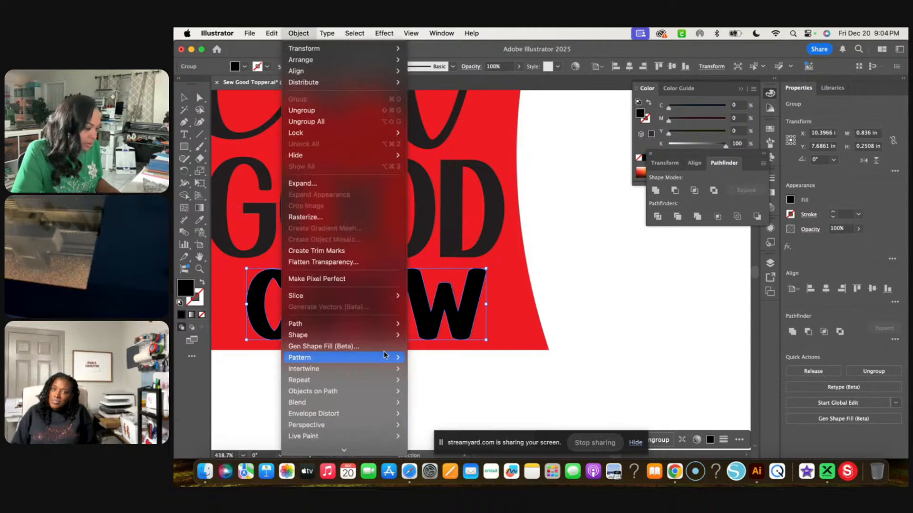
pyautogui.moveTo(390, 422)
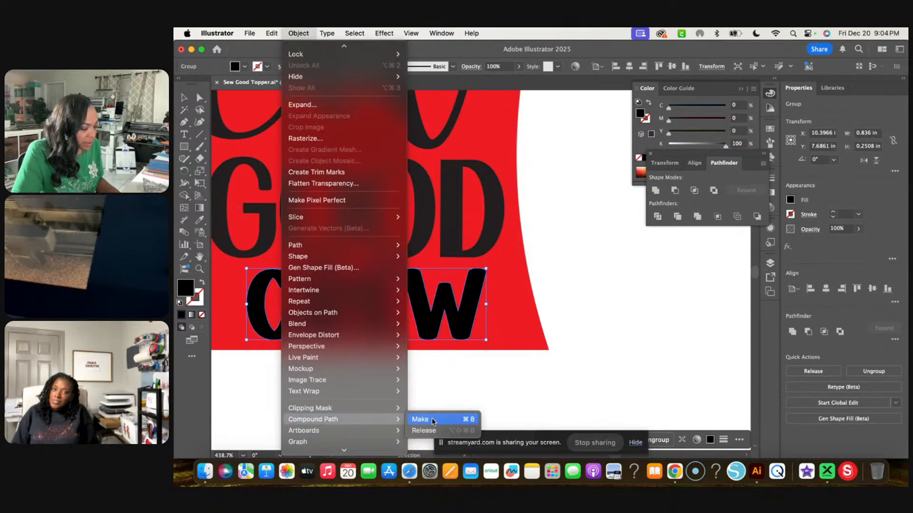
pyautogui.click(439, 421)
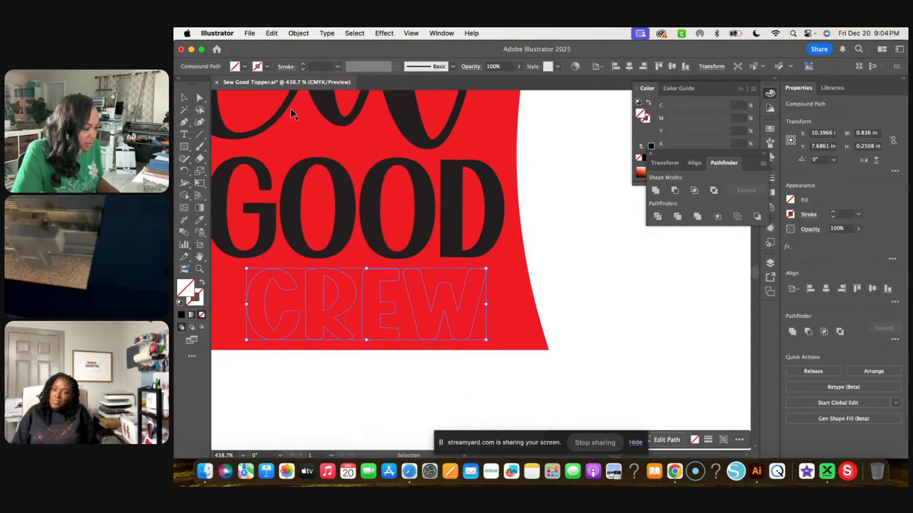
pyautogui.click(244, 69)
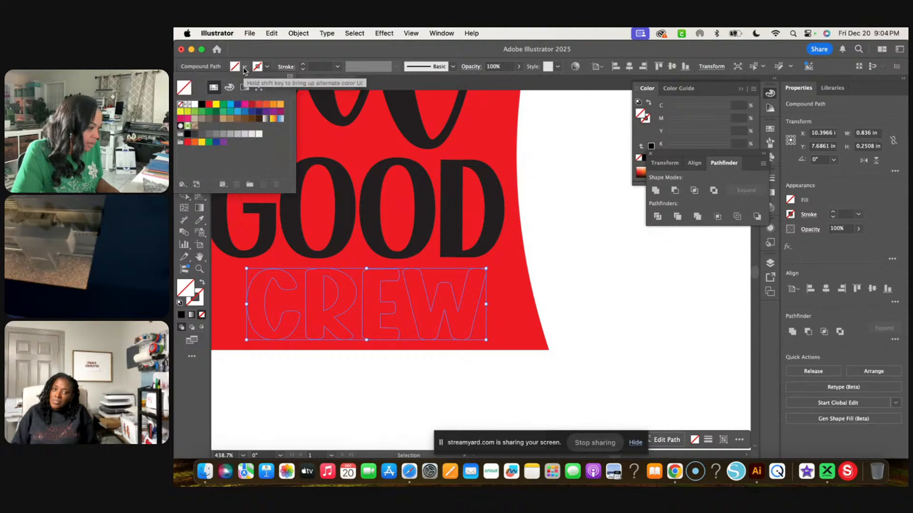
pyautogui.click(201, 104)
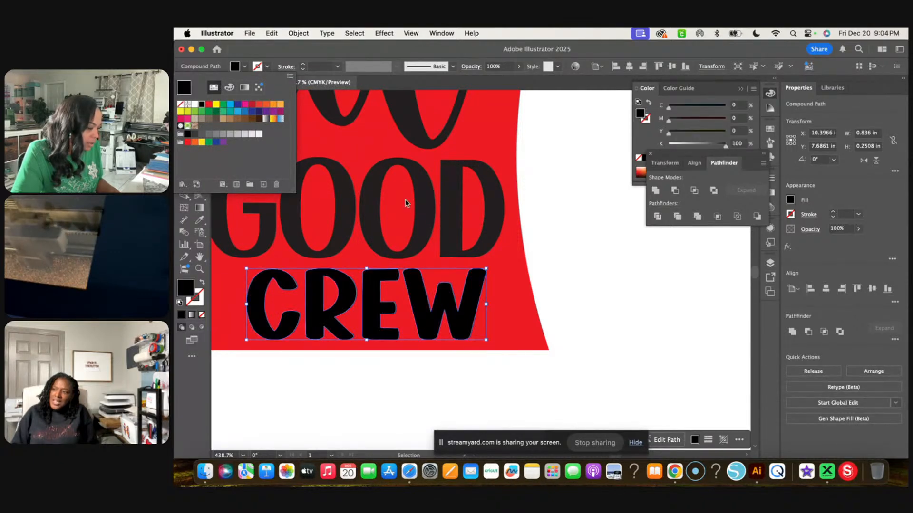
# Step: Combine the black pieces of the S with the ew, GOOD and CREW lettering on the red tag into one compound path
pyautogui.click(544, 241)
pyautogui.scroll(-8, 544, 241)
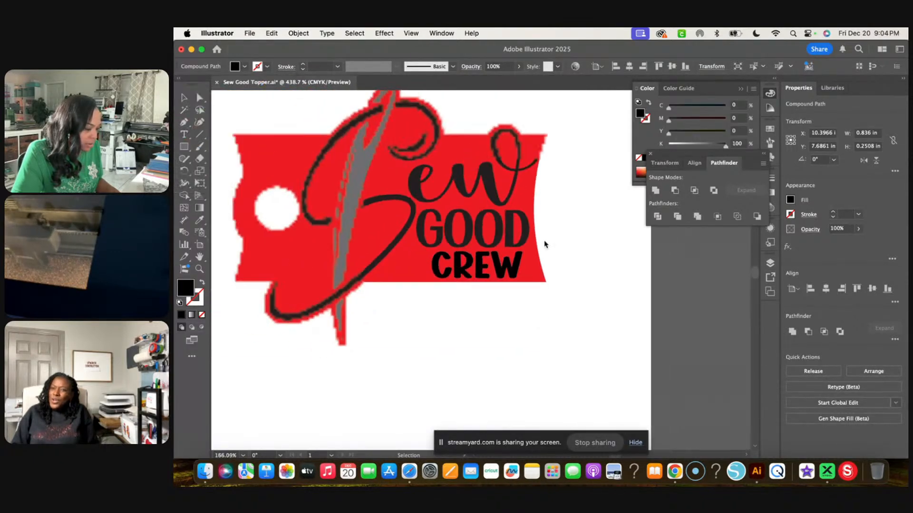
pyautogui.keyDown('shift'); pyautogui.click(440, 239); pyautogui.keyUp('shift')
pyautogui.keyDown('shift'); pyautogui.click(468, 184); pyautogui.keyUp('shift')
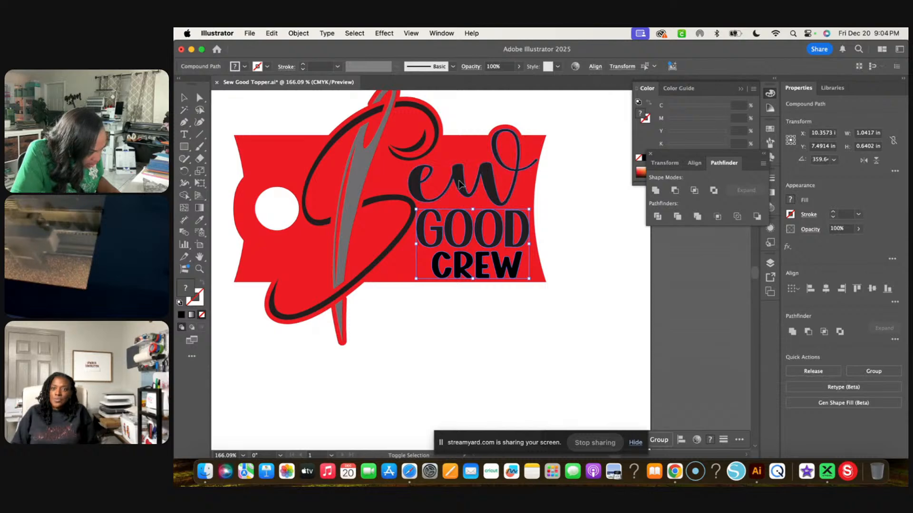
pyautogui.keyDown('shift'); pyautogui.click(417, 148); pyautogui.keyUp('shift')
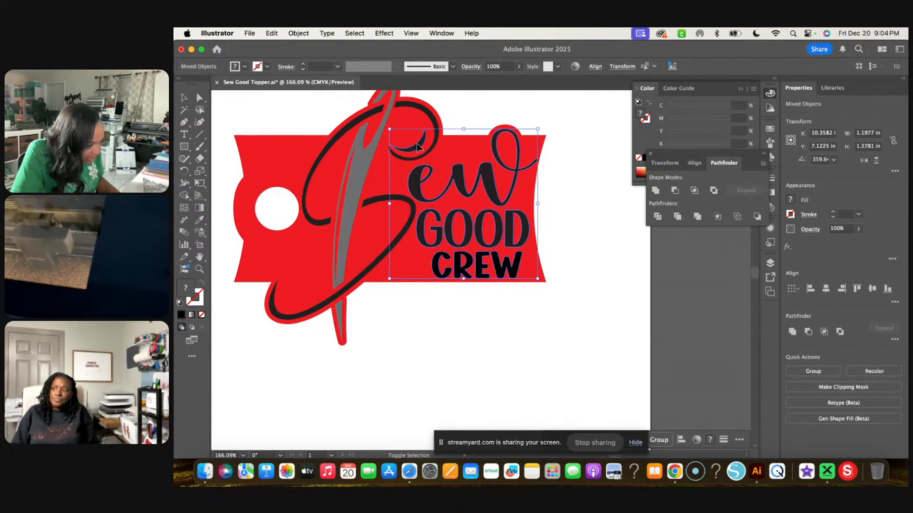
pyautogui.keyDown('shift'); pyautogui.click(422, 110); pyautogui.keyUp('shift')
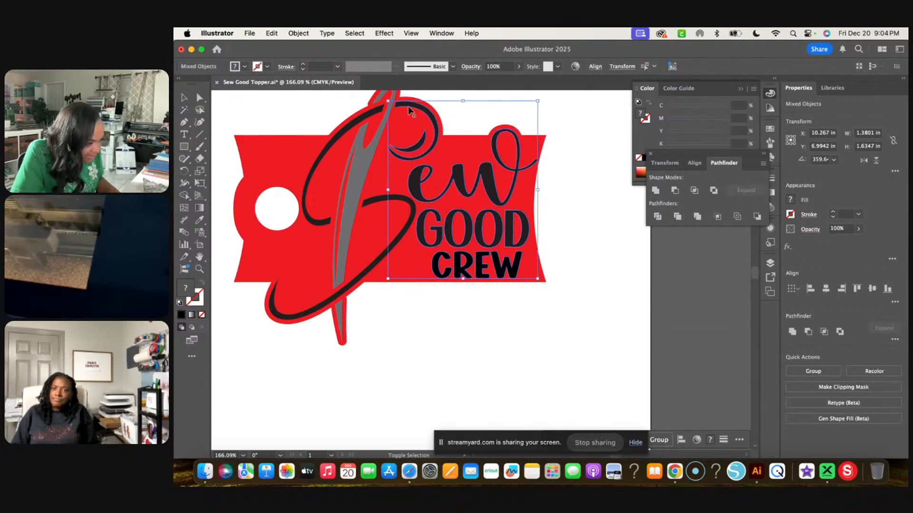
pyautogui.keyDown('shift'); pyautogui.click(375, 116); pyautogui.keyUp('shift')
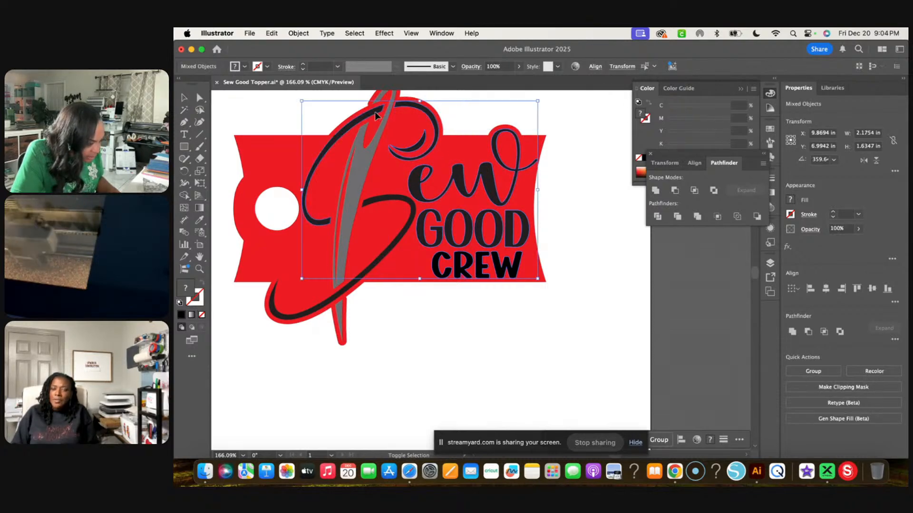
pyautogui.keyDown('shift'); pyautogui.click(370, 204); pyautogui.keyUp('shift')
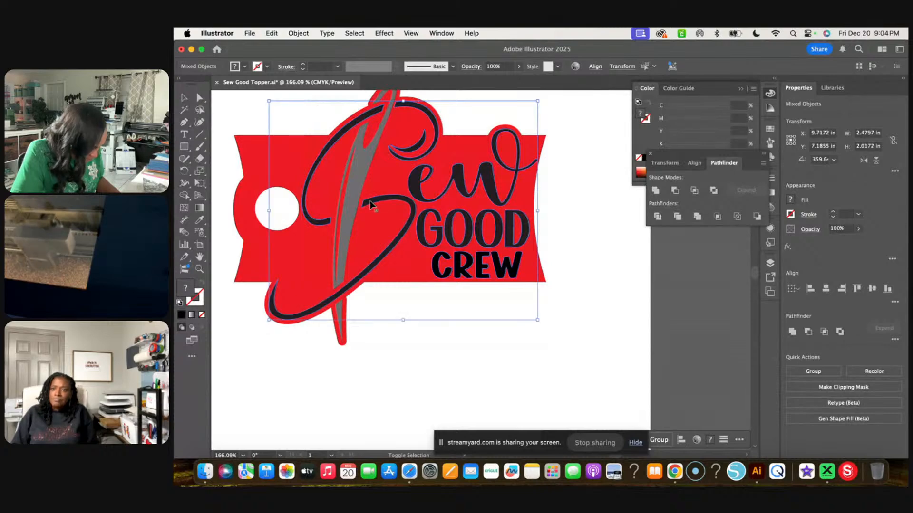
pyautogui.rightClick(615, 229)
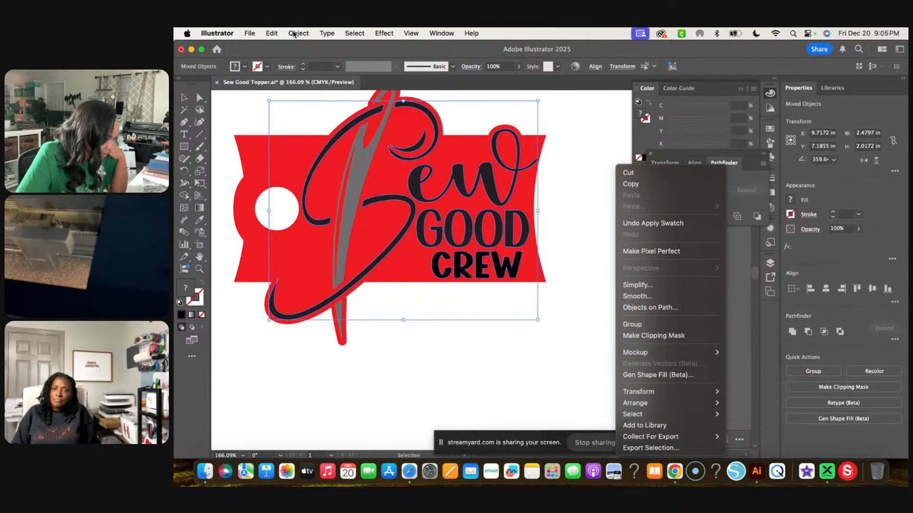
pyautogui.click(292, 33)
pyautogui.click(292, 34)
pyautogui.scroll(-4, 344, 420)
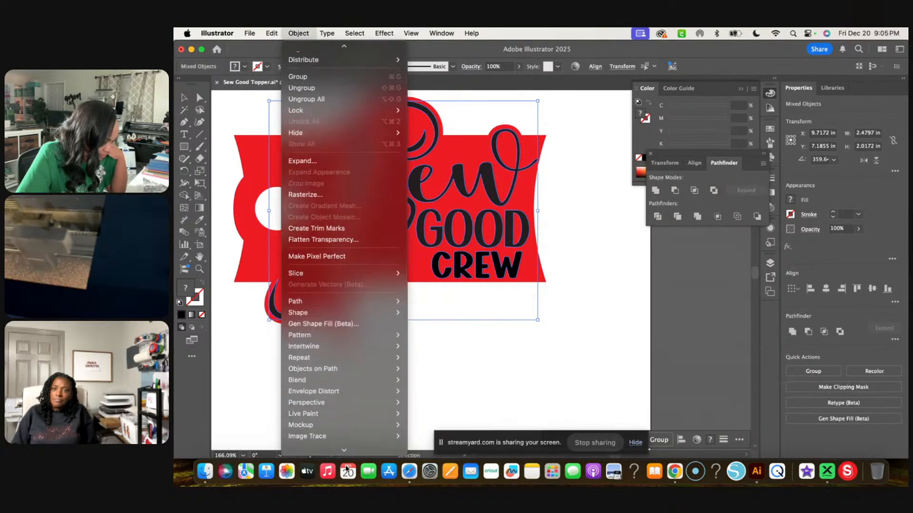
pyautogui.click(343, 409)
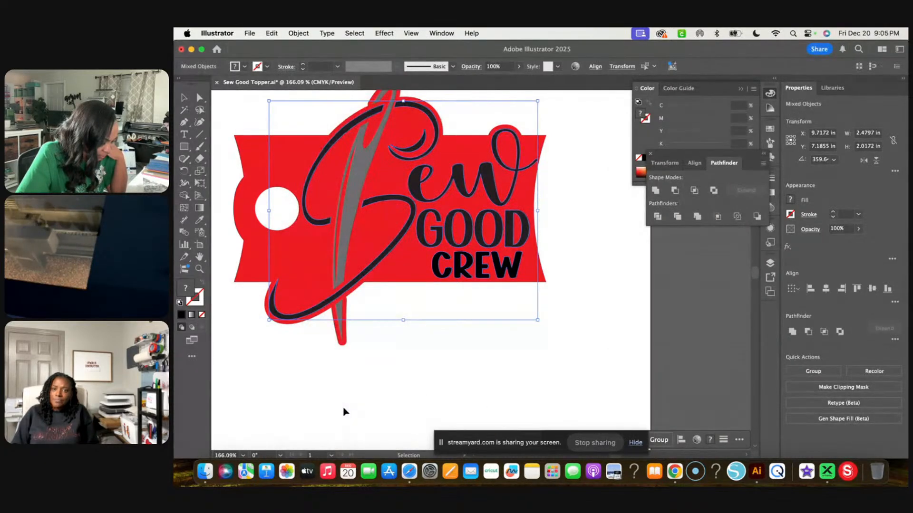
pyautogui.click(298, 34)
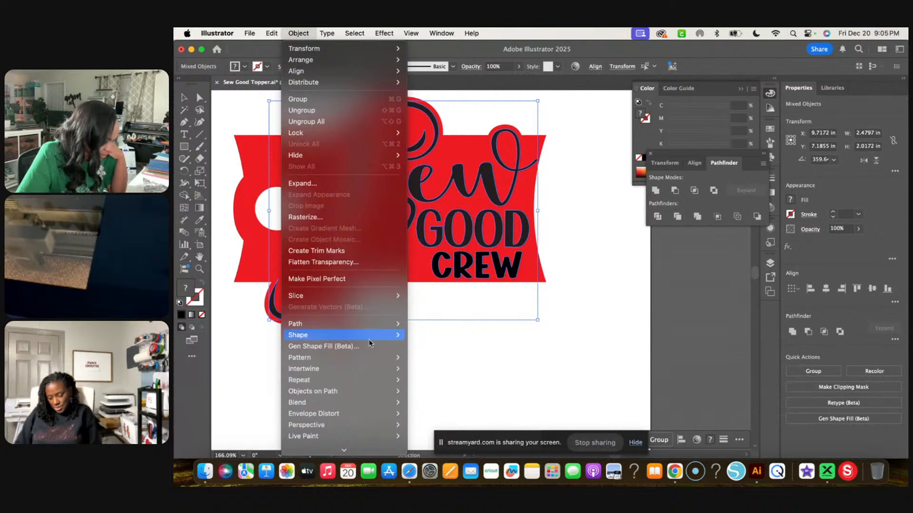
pyautogui.scroll(-3, 344, 409)
pyautogui.moveTo(368, 419)
pyautogui.click(421, 419)
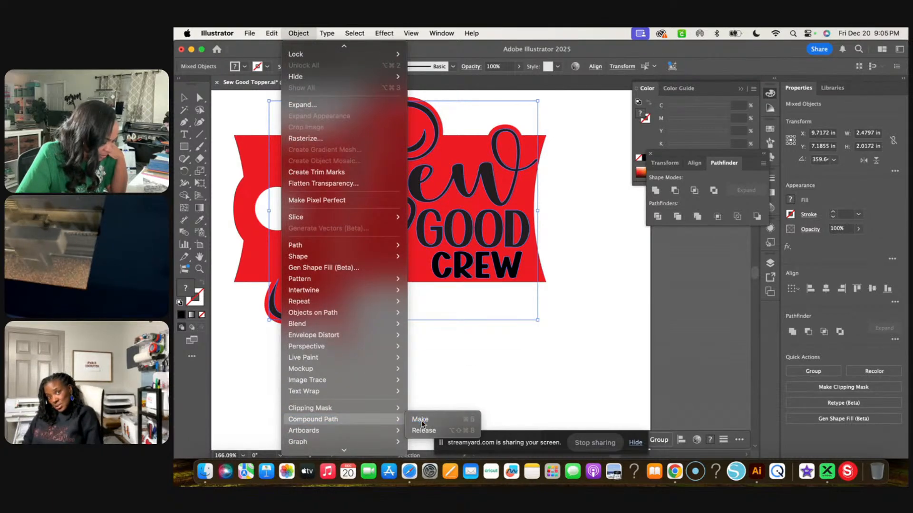
pyautogui.click(460, 393)
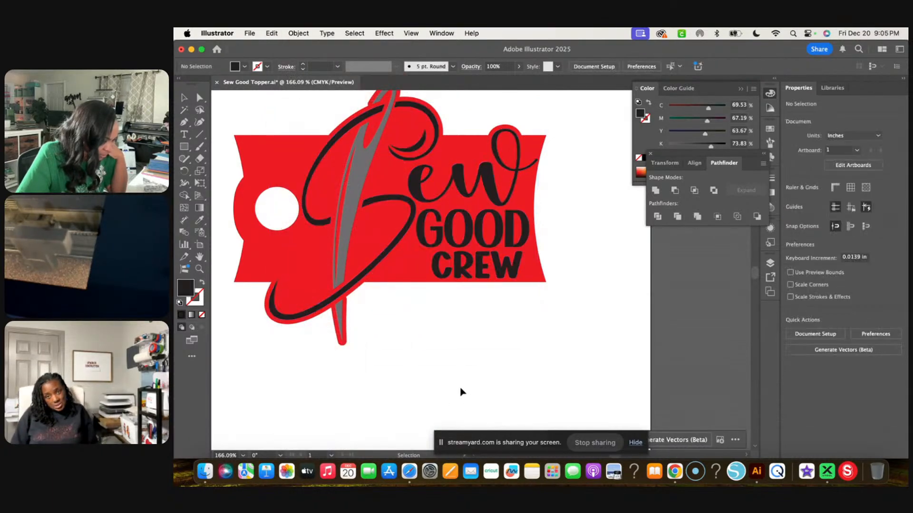
# Step: Combine the two grey needle pieces into one compound path and dismiss the Force Quit Applications window
pyautogui.click(339, 317)
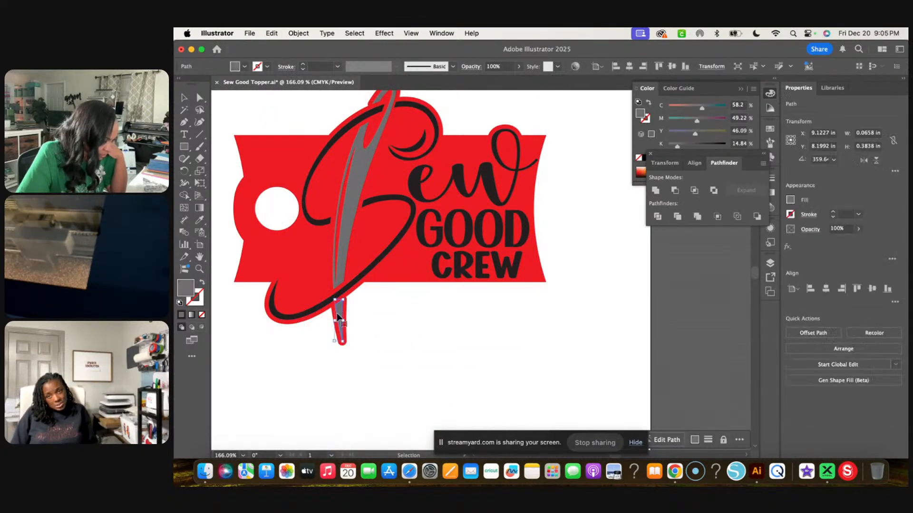
pyautogui.keyDown('shift'); pyautogui.click(344, 247); pyautogui.keyUp('shift')
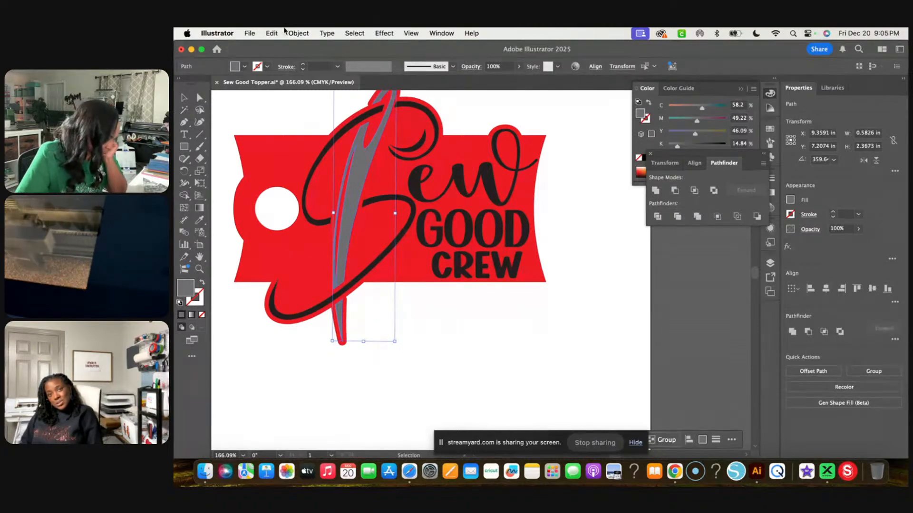
pyautogui.click(291, 33)
pyautogui.scroll(-5, 369, 414)
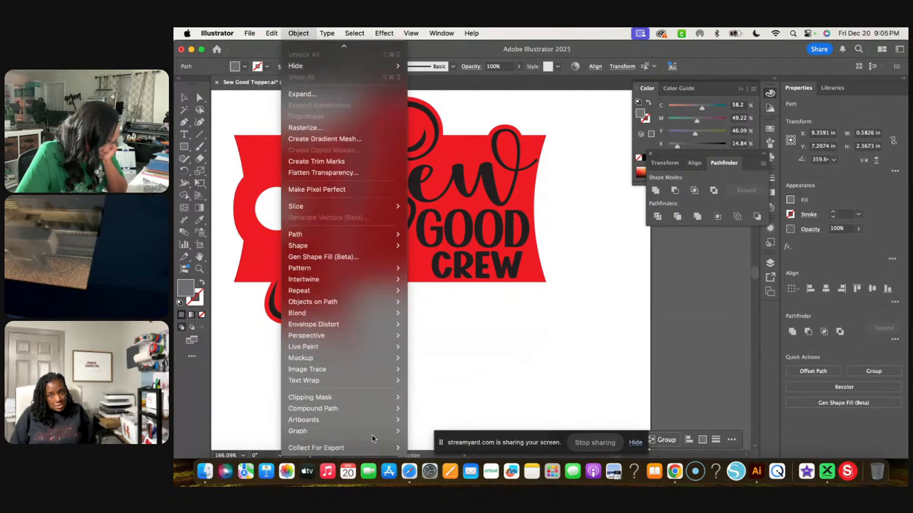
pyautogui.moveTo(373, 409)
pyautogui.click(427, 410)
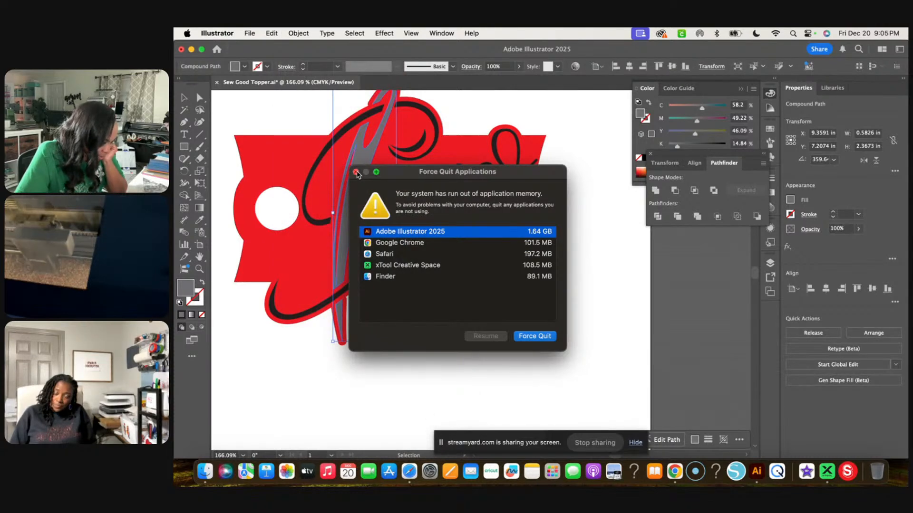
pyautogui.click(356, 173)
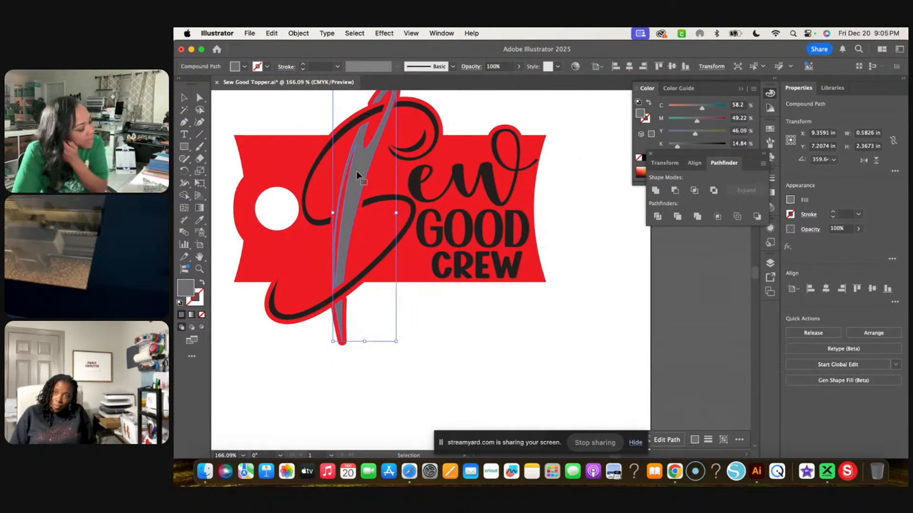
# Step: Move the small Sew Good logo off the artboard and delete the two upper Sew Good designs with the neighbouring red outline shapes
pyautogui.scroll(-10, 423, 256)
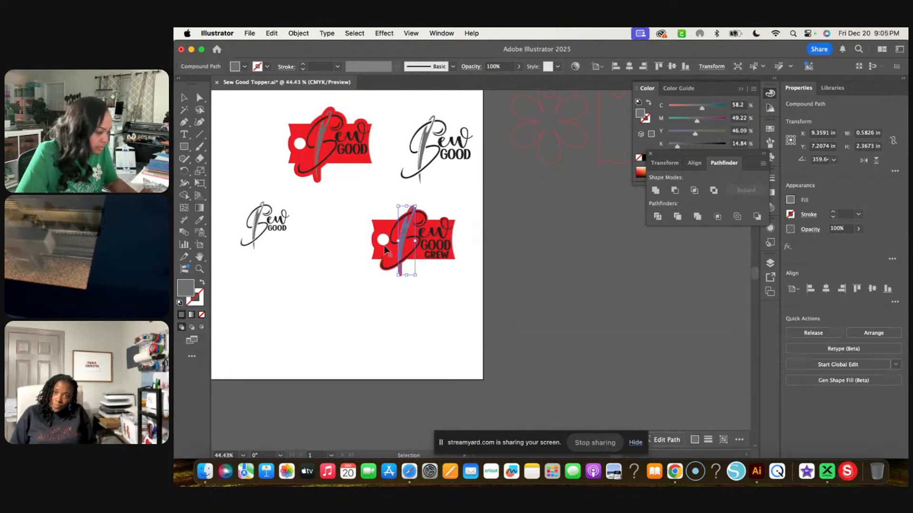
pyautogui.moveTo(367, 203); pyautogui.dragTo(463, 322)
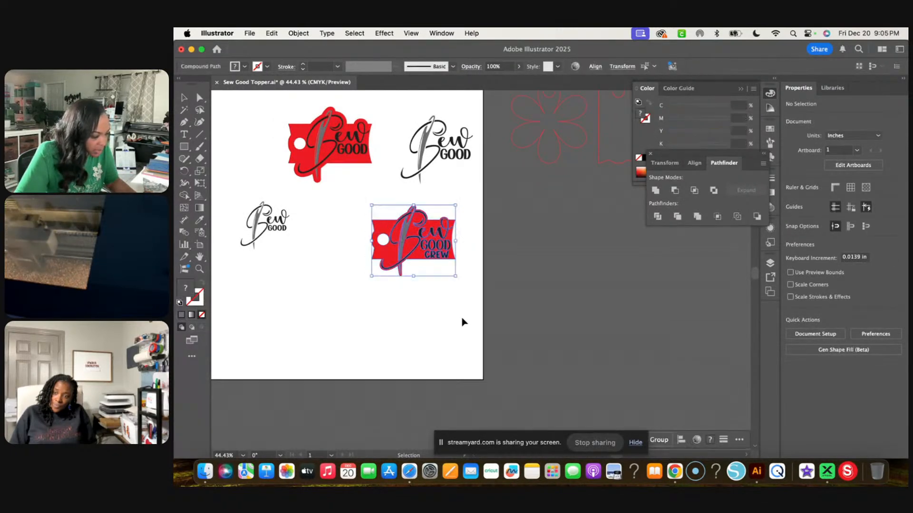
pyautogui.scroll(-3, 463, 322)
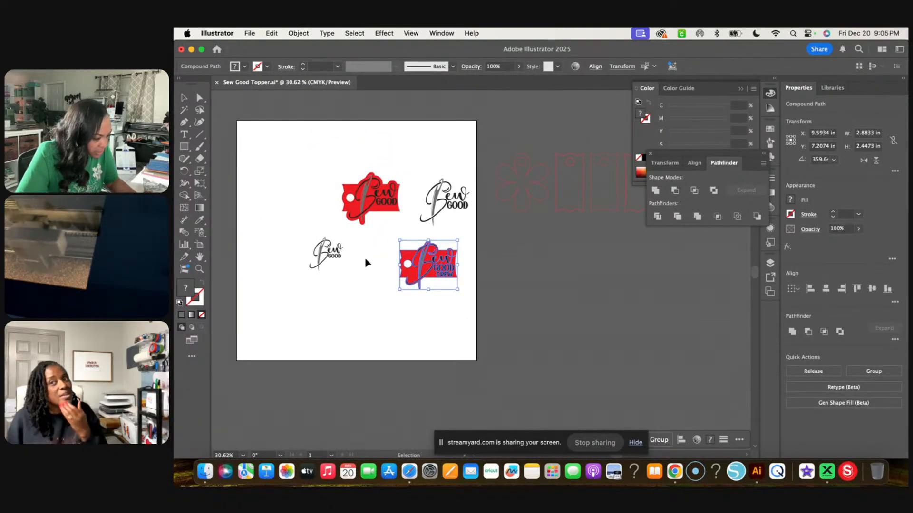
pyautogui.moveTo(290, 229); pyautogui.dragTo(528, 269)
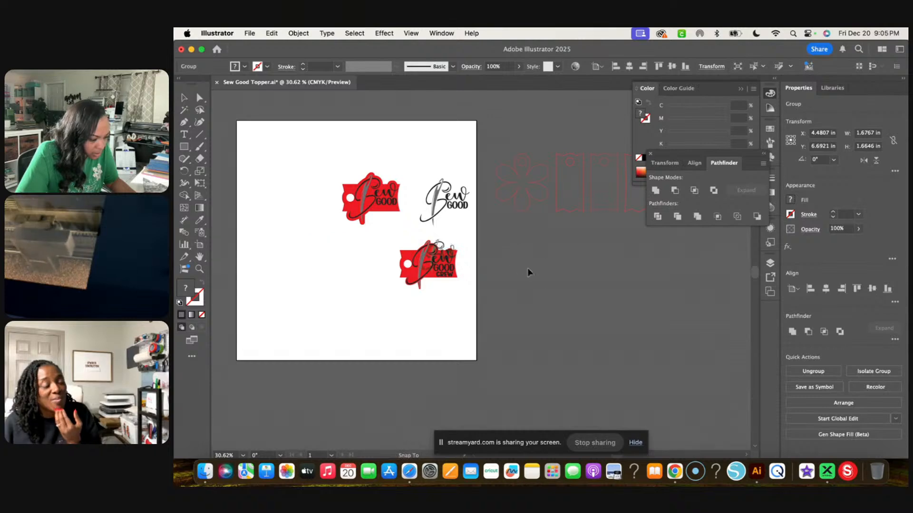
pyautogui.moveTo(297, 145); pyautogui.dragTo(691, 228)
pyautogui.press('Delete')
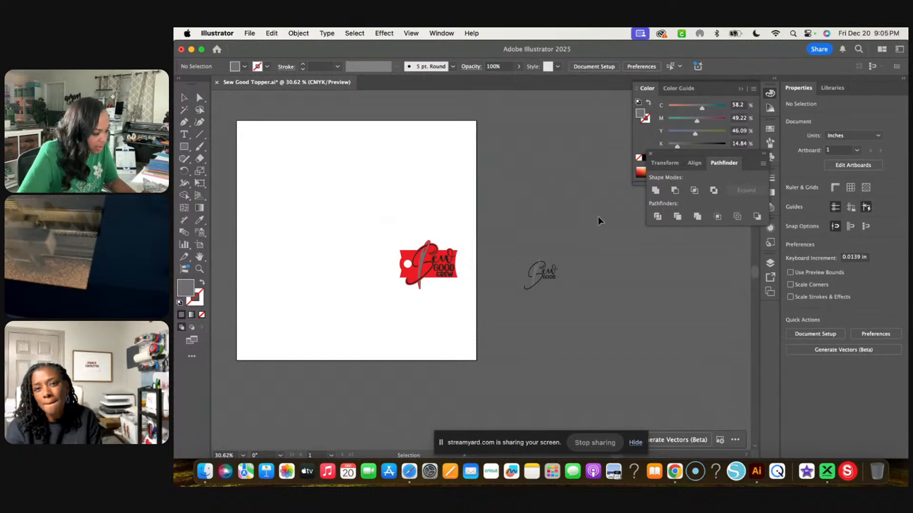
# Step: Delete the small Sew Good logo and all remaining outline shapes beside the artboard
pyautogui.moveTo(702, 350); pyautogui.dragTo(729, 334)
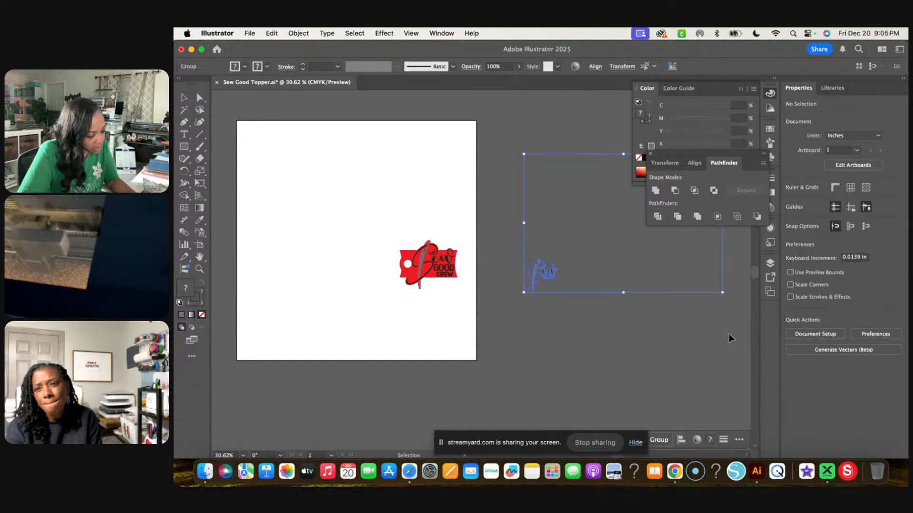
pyautogui.press('Delete')
pyautogui.scroll(-3, 620, 336)
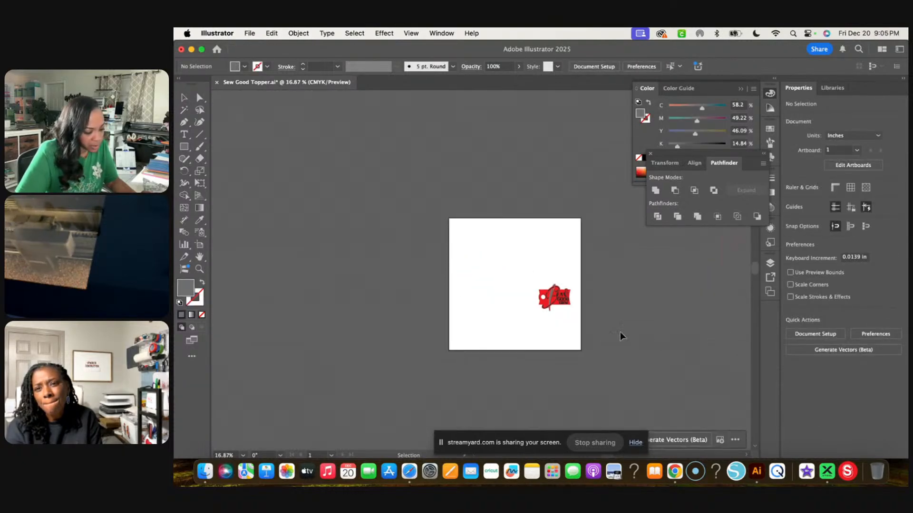
pyautogui.hscroll(3, 621, 336)
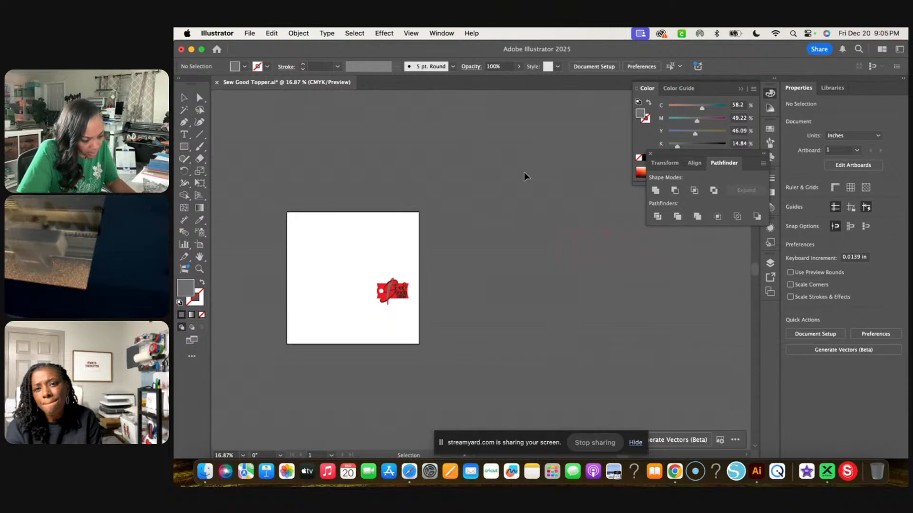
pyautogui.hscroll(3, 565, 290)
pyautogui.moveTo(492, 173); pyautogui.dragTo(598, 311)
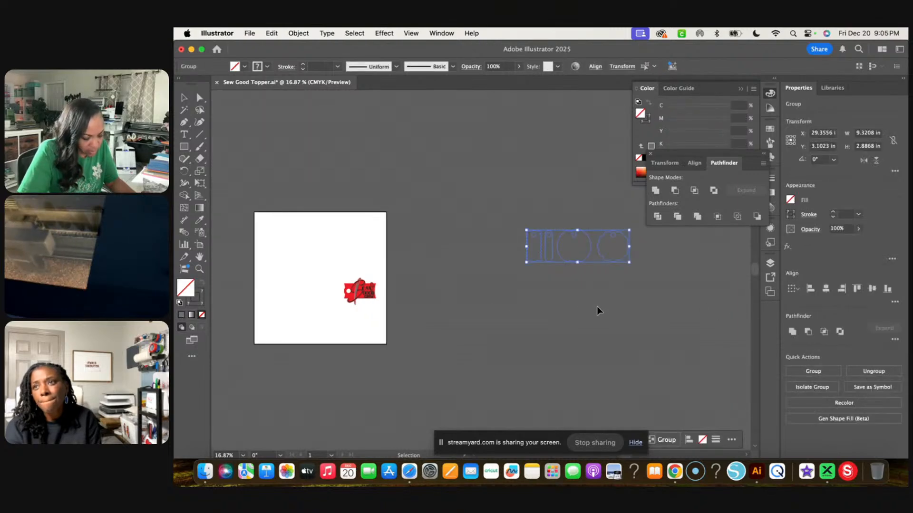
pyautogui.press('Delete')
# Step: Move the Sew Good Crew tag into the upper-left corner of the artboard
pyautogui.click(360, 291)
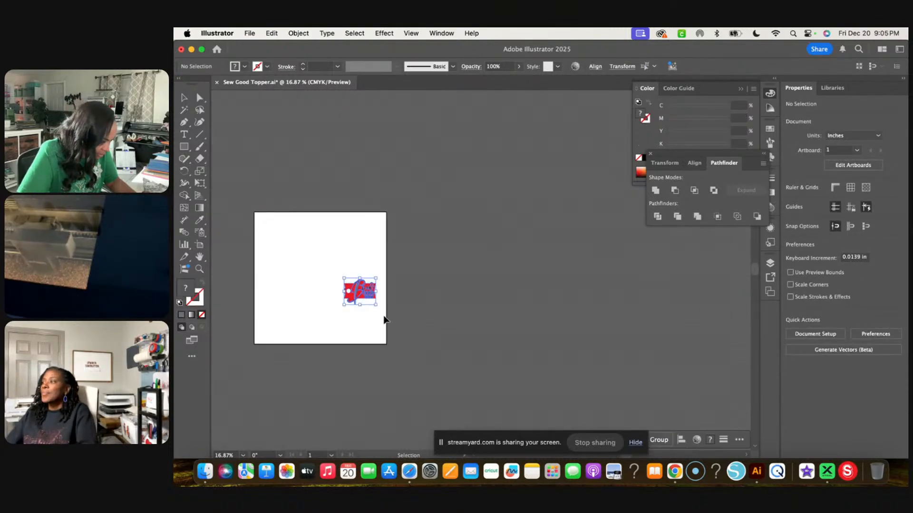
pyautogui.moveTo(360, 291); pyautogui.dragTo(275, 233)
pyautogui.scroll(2, 276, 233)
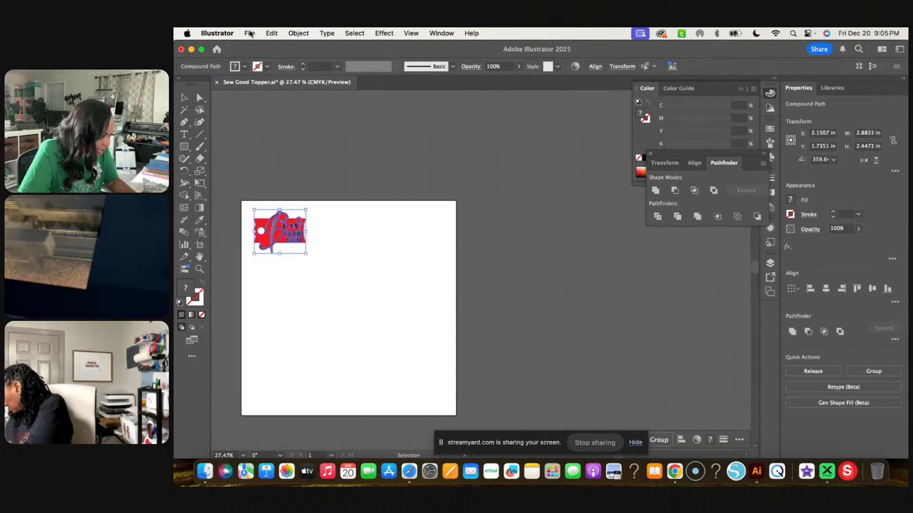
# Step: Export the tag artwork to the Documents folder as Sew Good Topper.svg in SVG format, keeping the default SVG options
pyautogui.click(250, 34)
pyautogui.moveTo(294, 274)
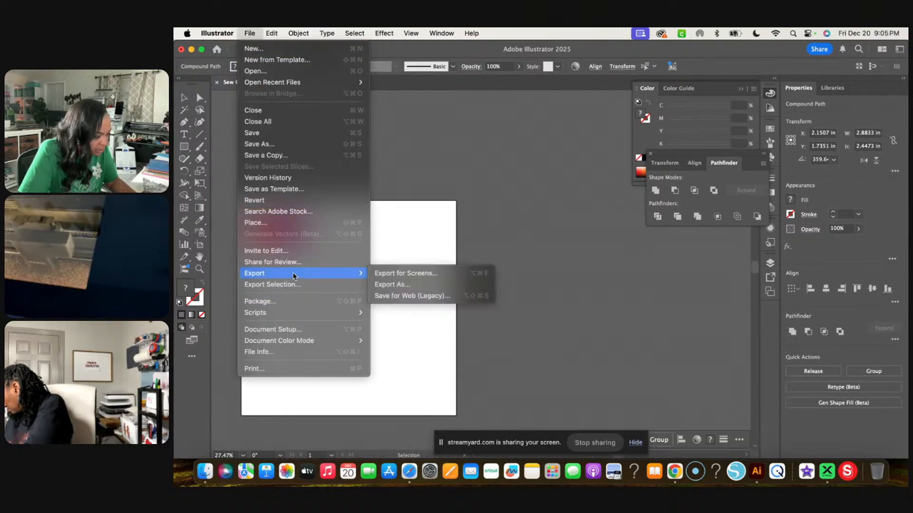
pyautogui.click(404, 291)
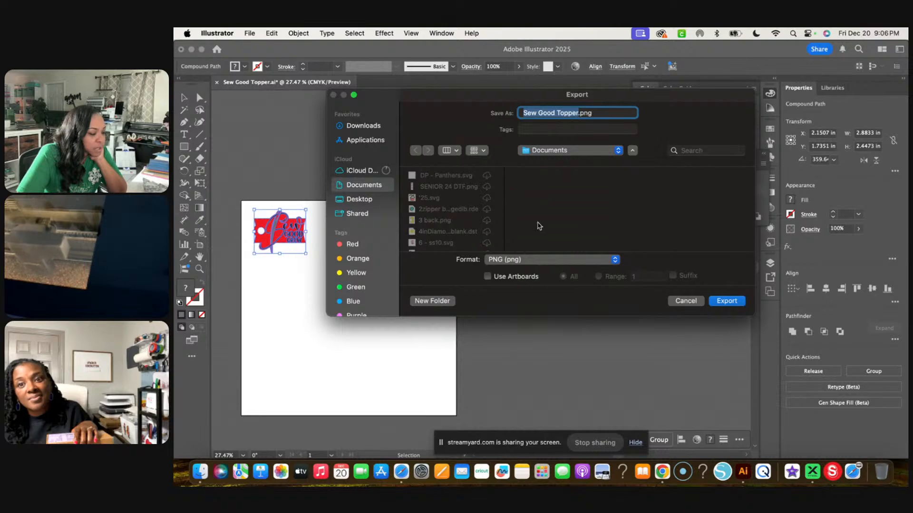
pyautogui.click(609, 255)
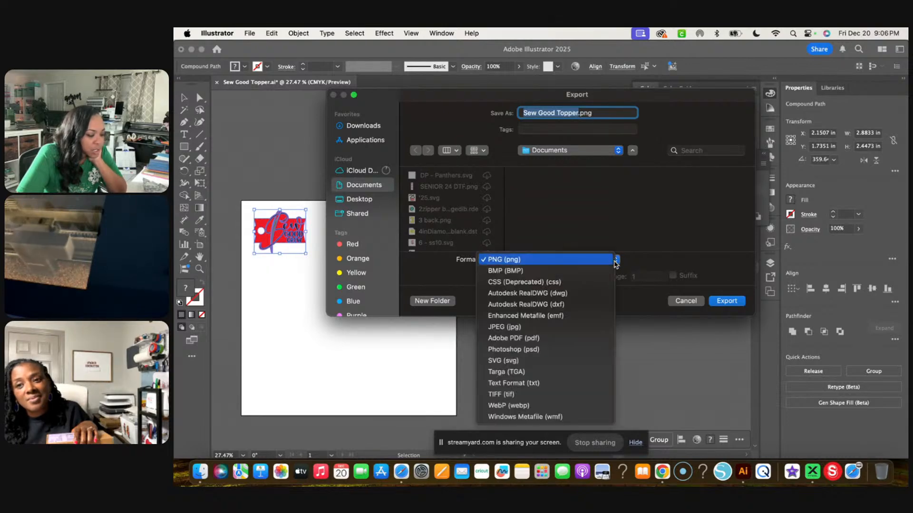
pyautogui.click(589, 363)
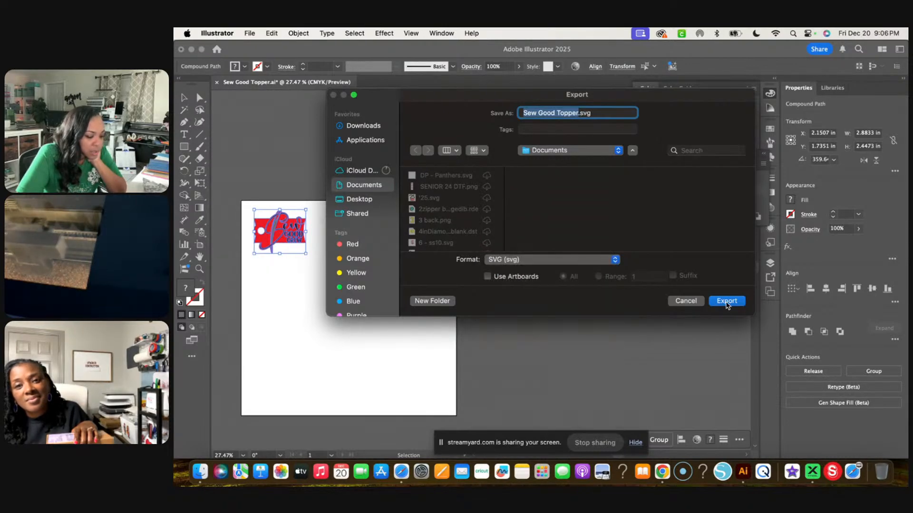
pyautogui.click(727, 301)
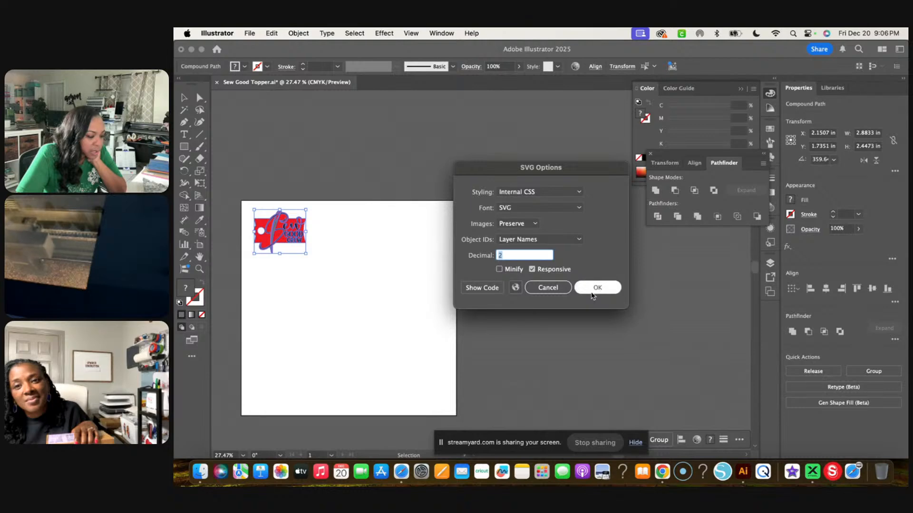
pyautogui.click(597, 287)
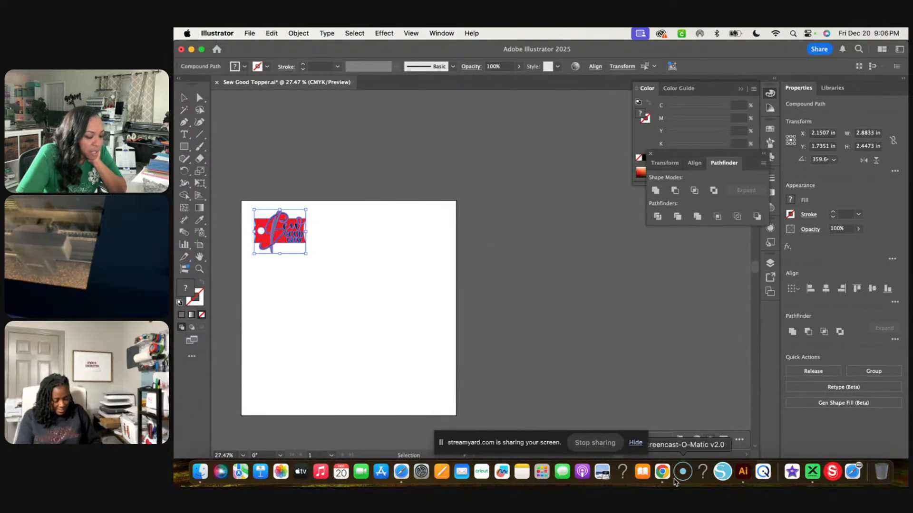
# Step: Quit Illustrator without saving the document and switch to xTool Creative Space
pyautogui.click(746, 478)
pyautogui.rightClick(745, 477)
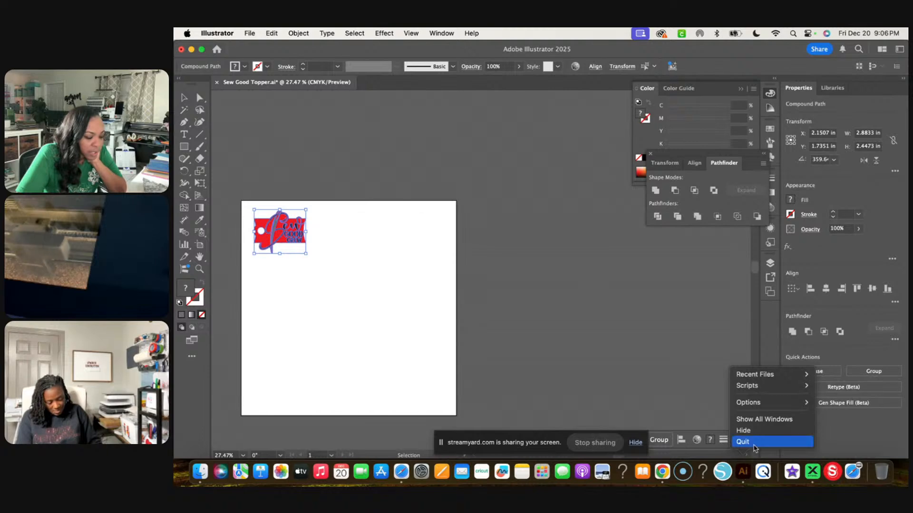
pyautogui.click(756, 442)
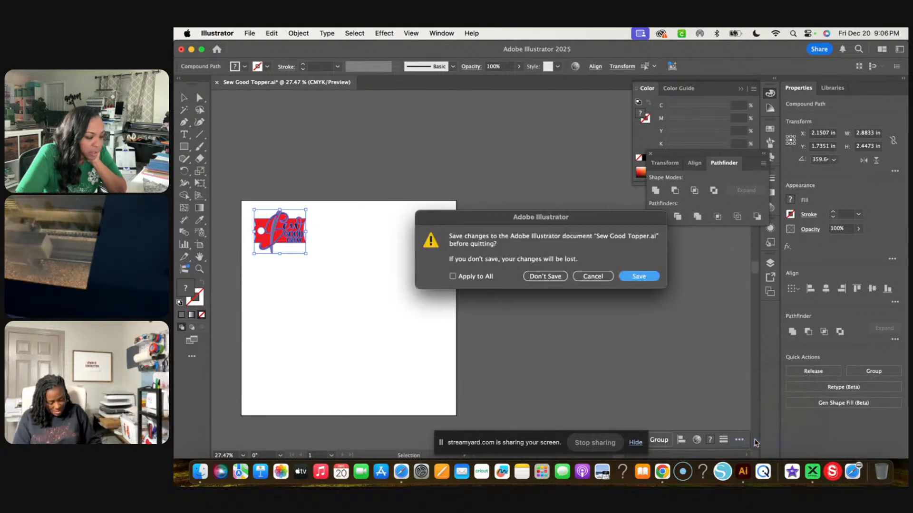
pyautogui.click(582, 281)
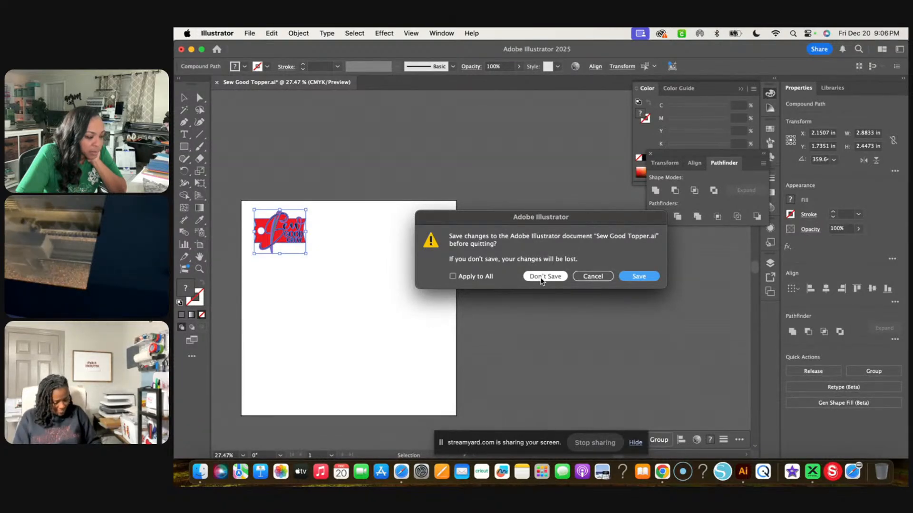
pyautogui.click(541, 281)
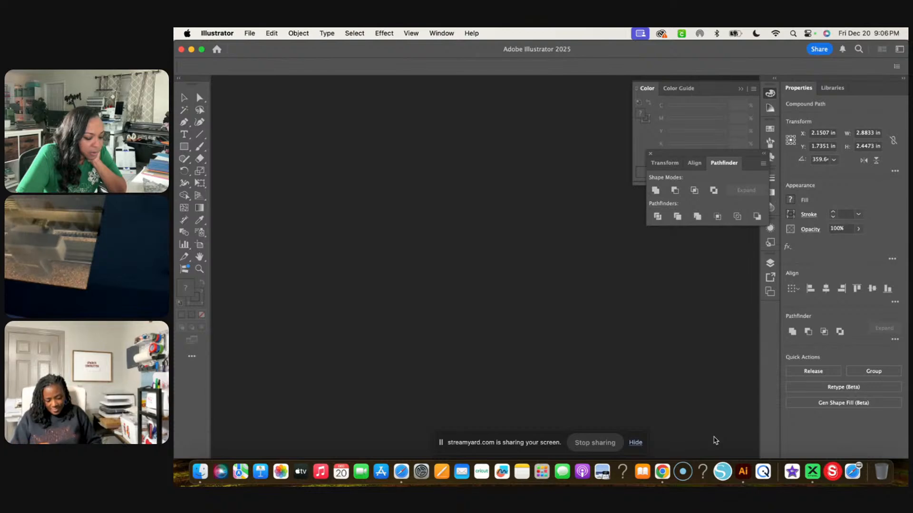
pyautogui.click(812, 472)
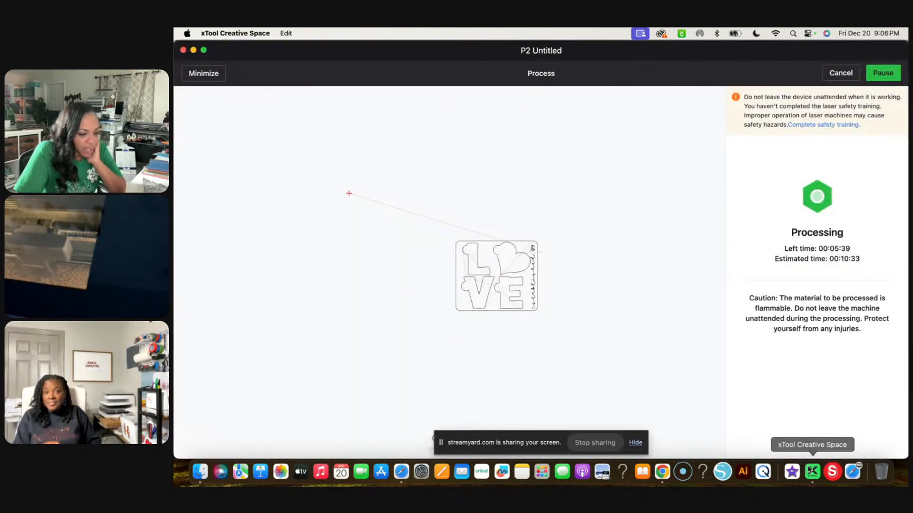